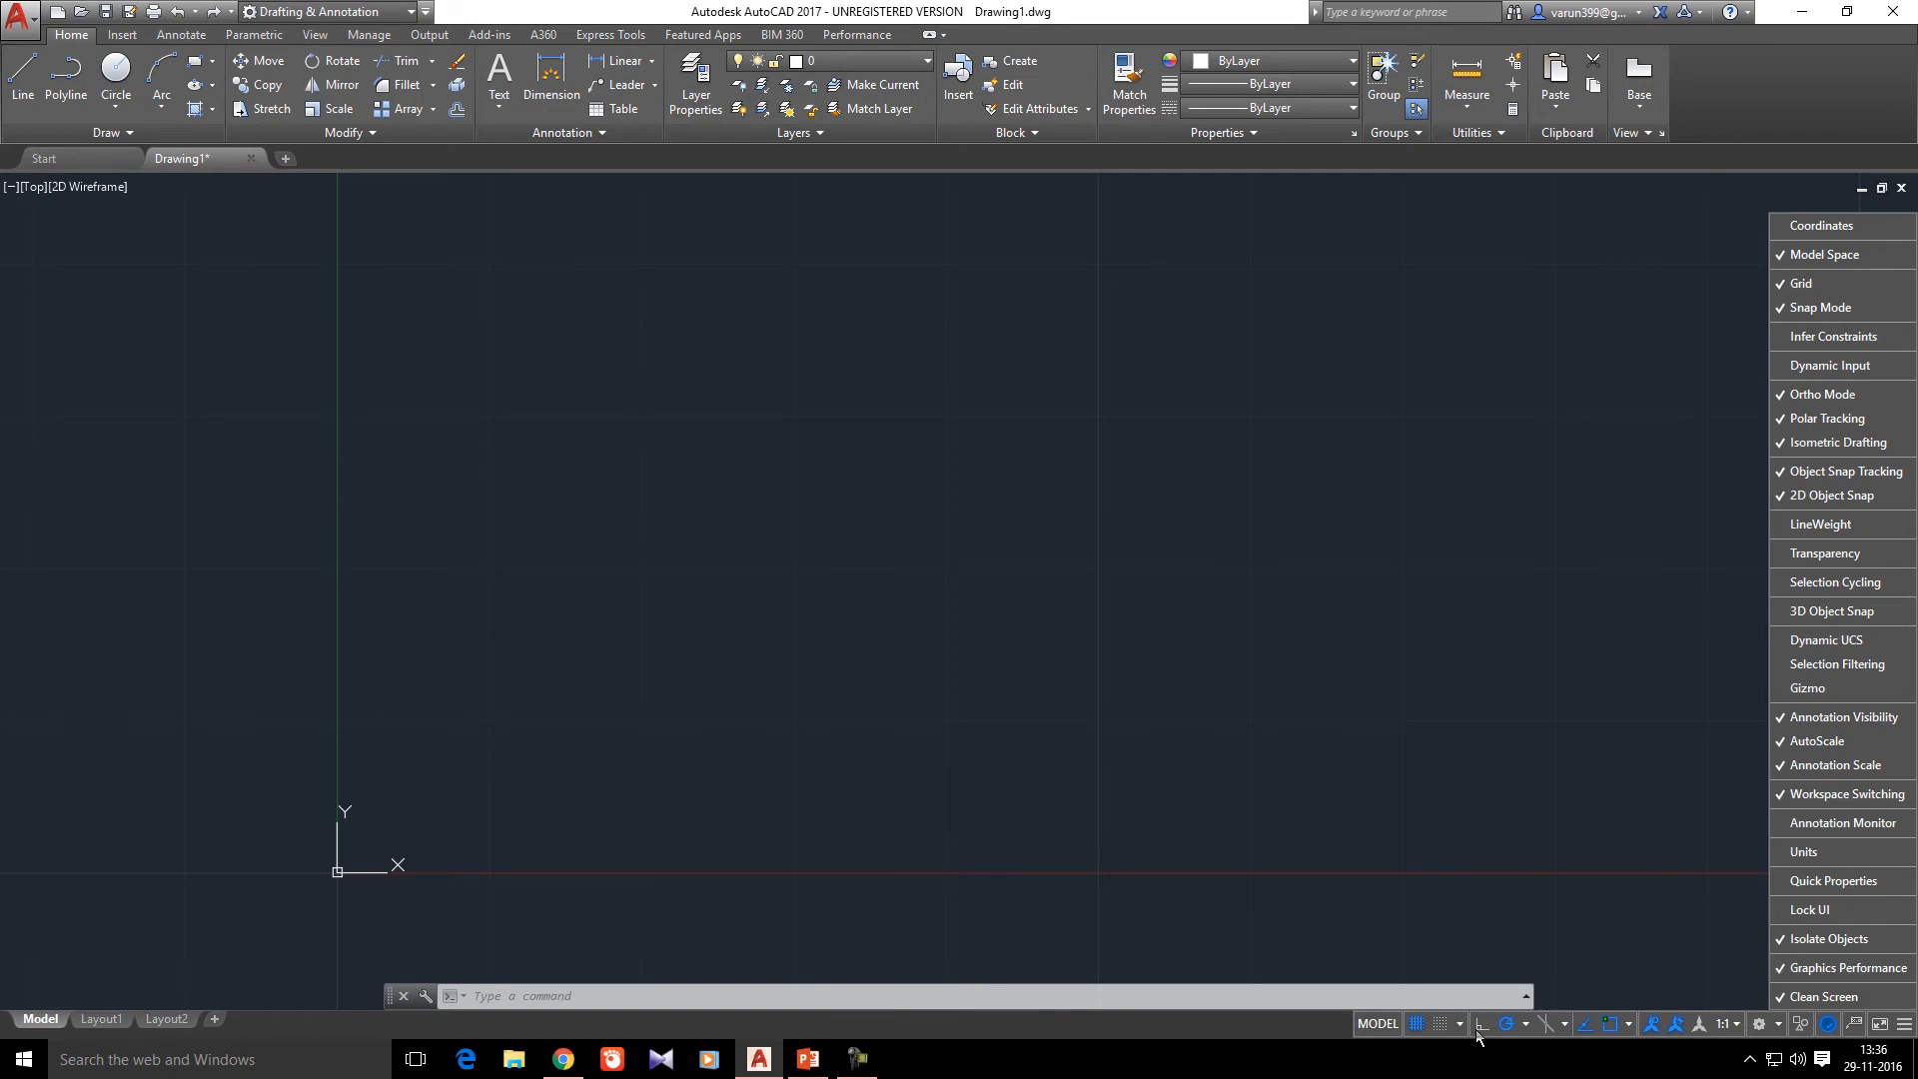
- Make the Infer Constraints toggle available in the status bar and draw a rectangle about 20.3 by 12.9 units with it off
click(1833, 337)
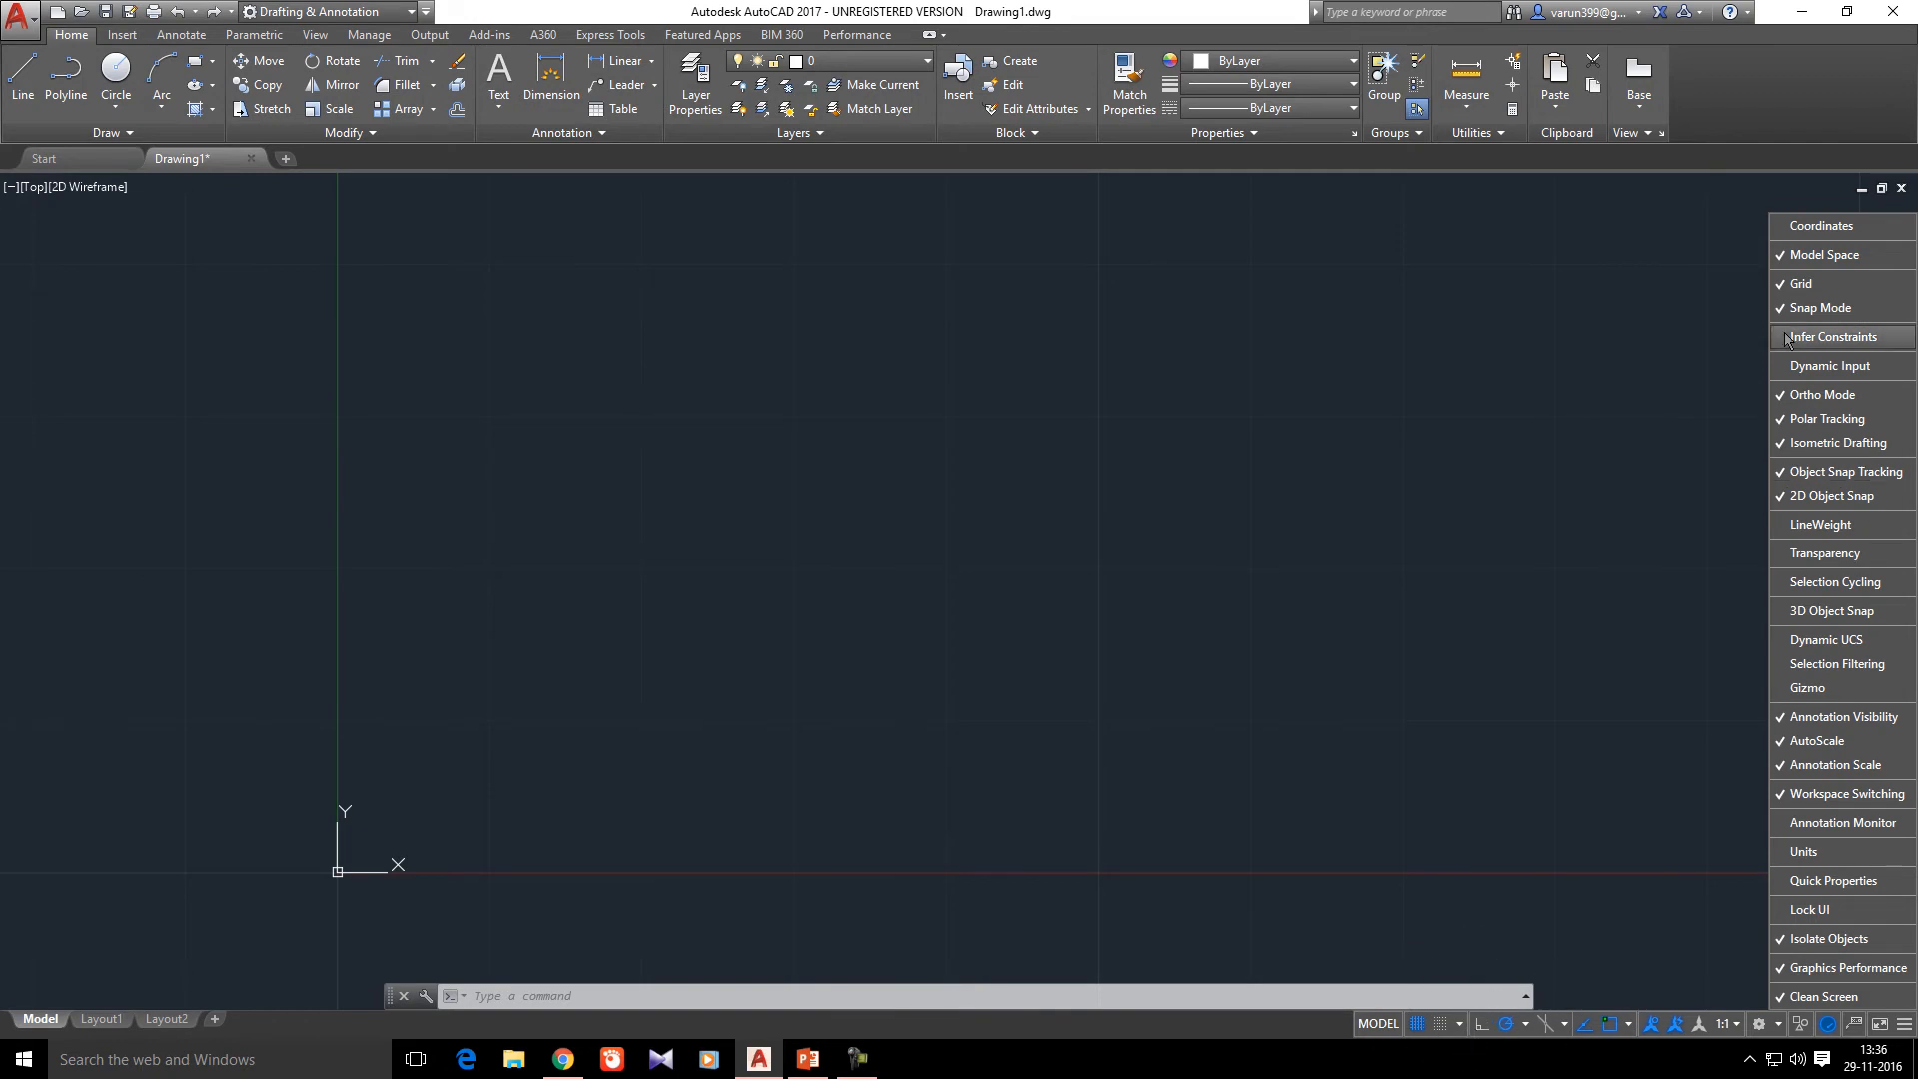
click(1459, 1031)
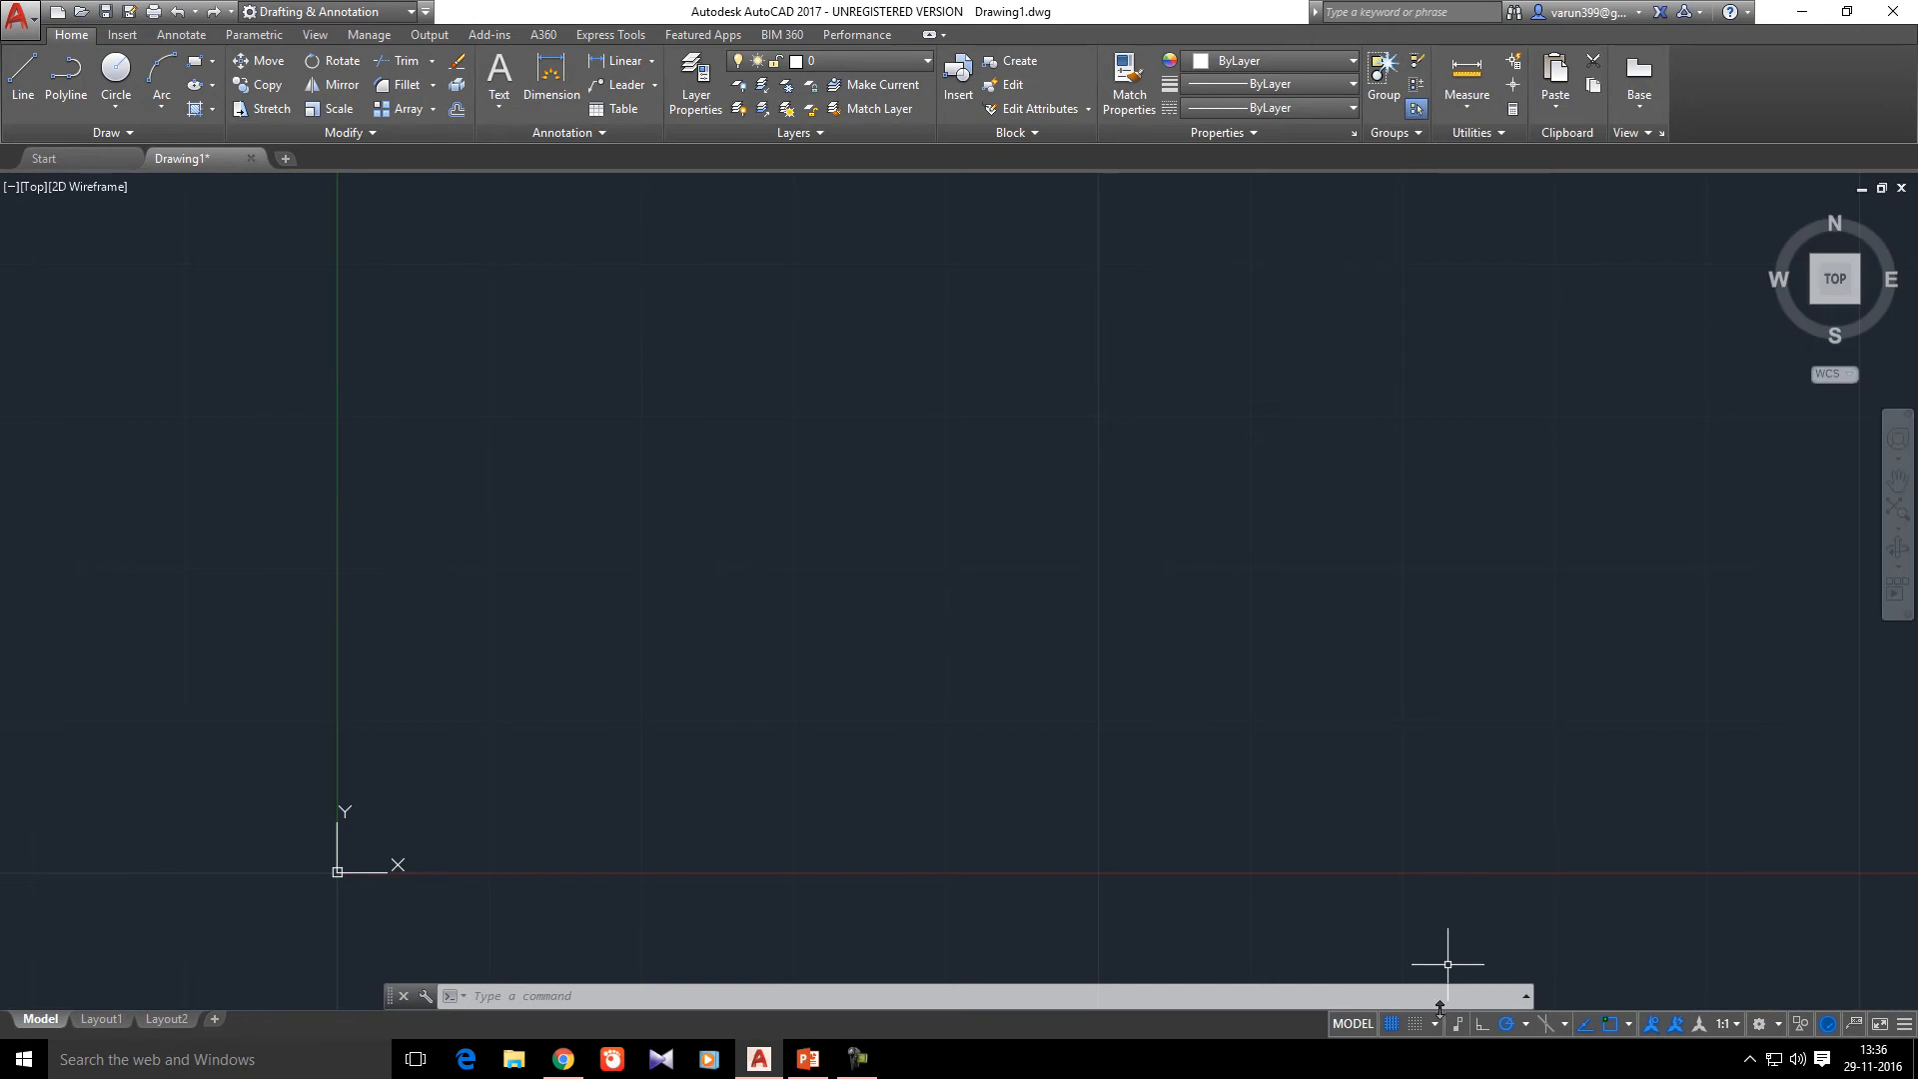
text(rec)
key(Return)
click(953, 465)
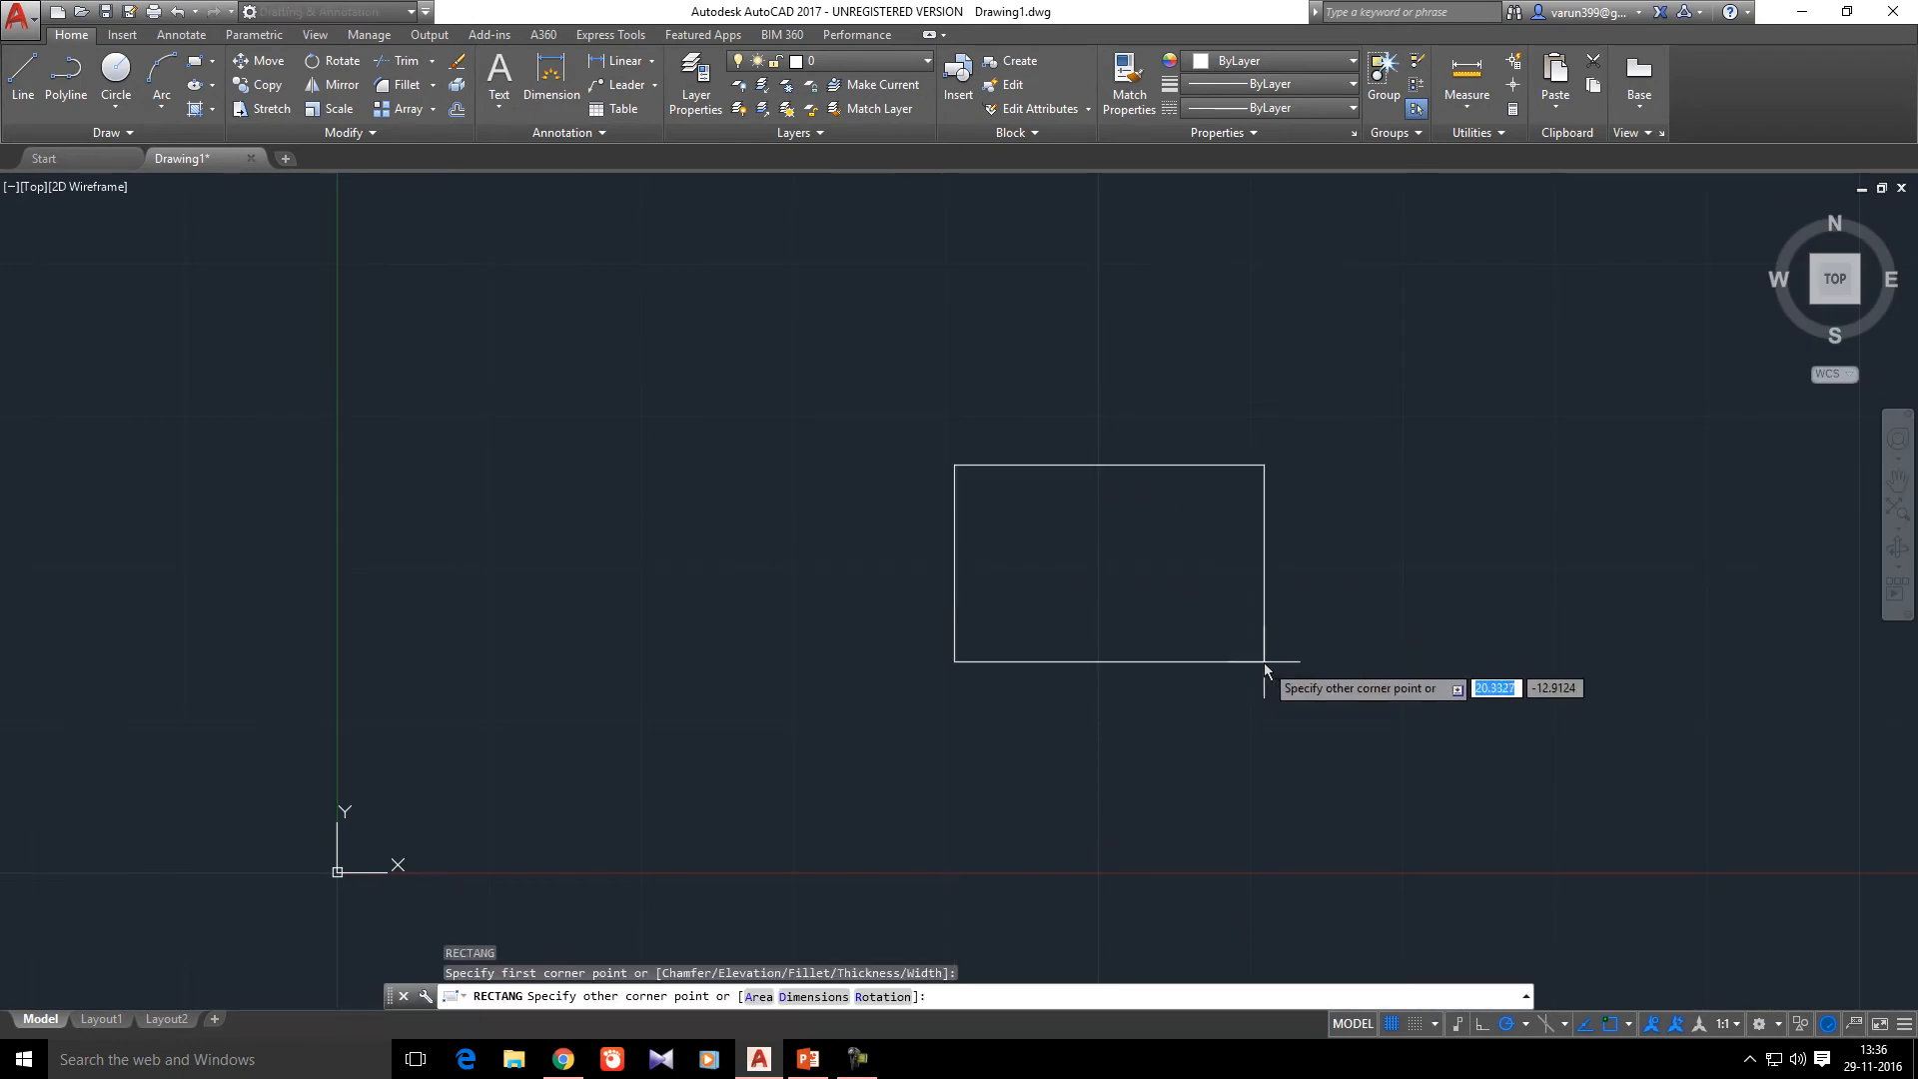
click(1264, 661)
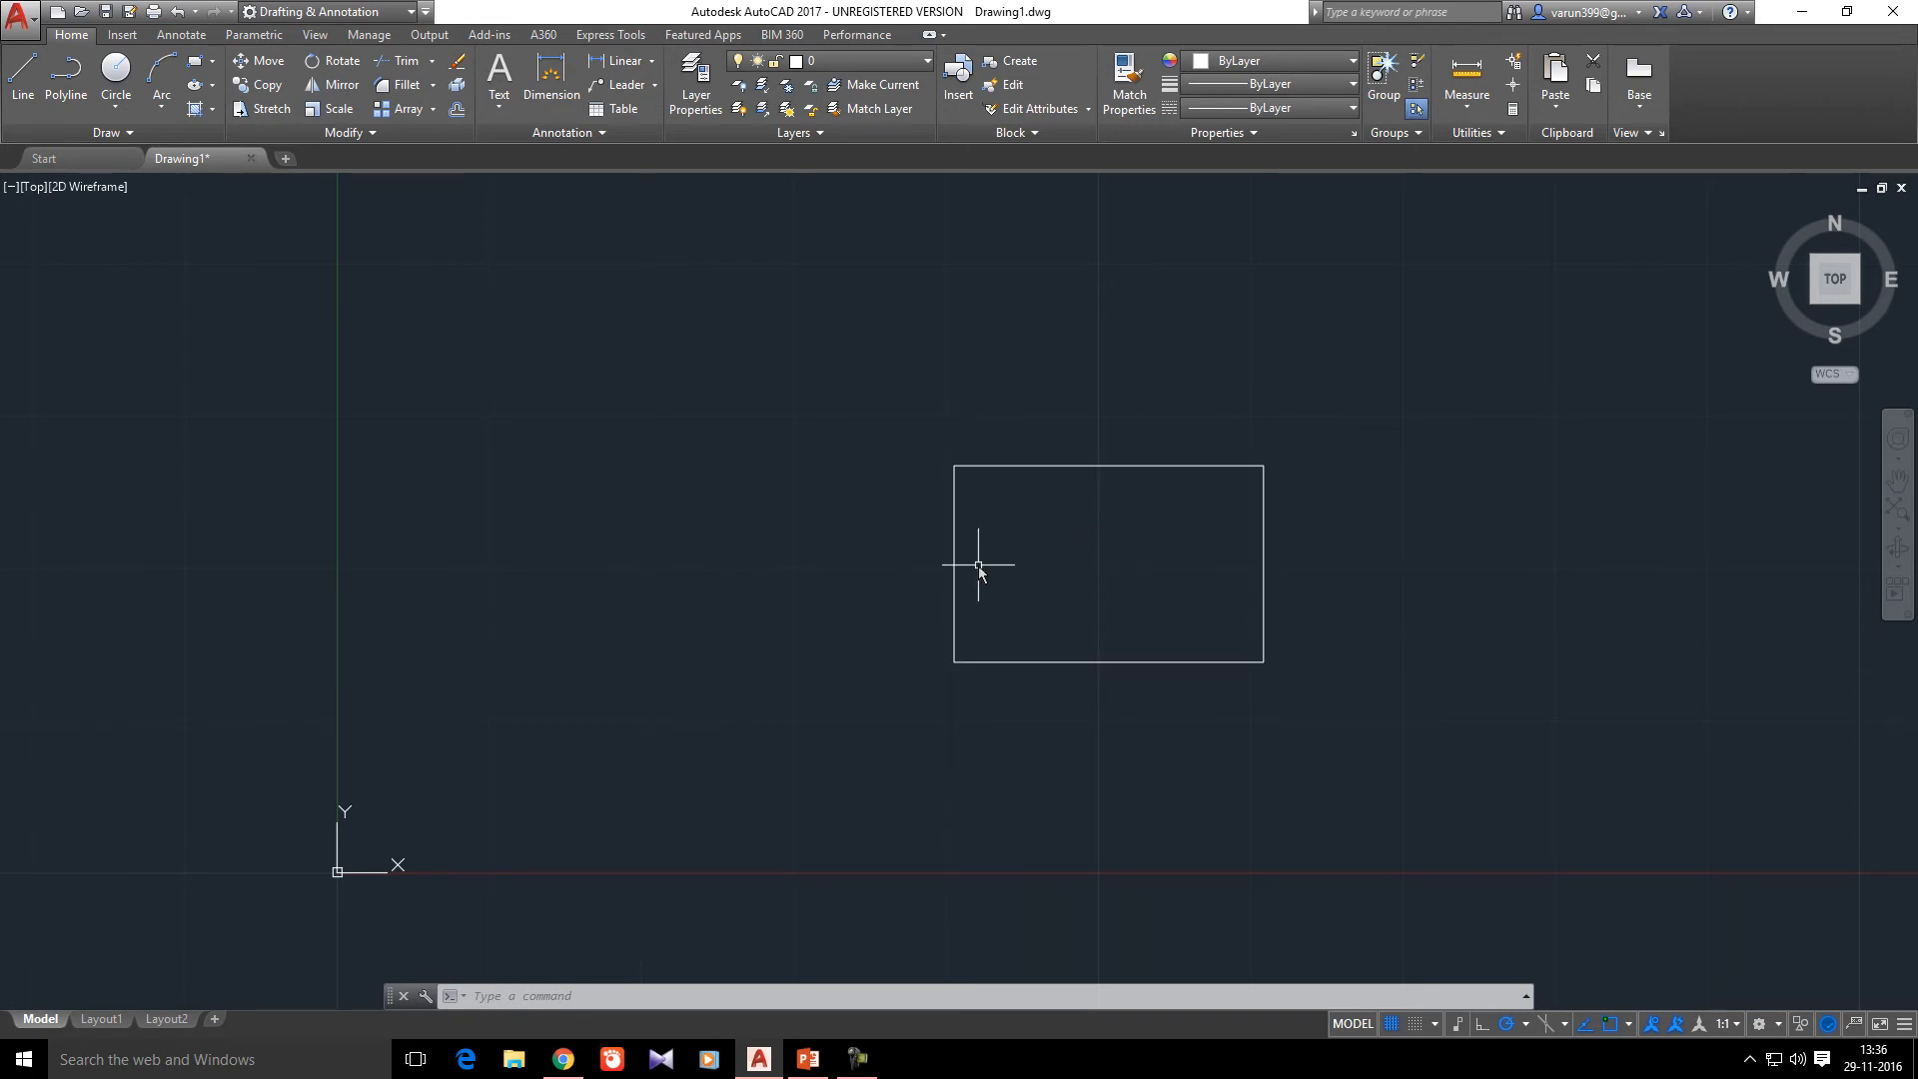
- Turn on Infer Constraints and draw a second rectangle about 23 units wide below the first one
click(1460, 1029)
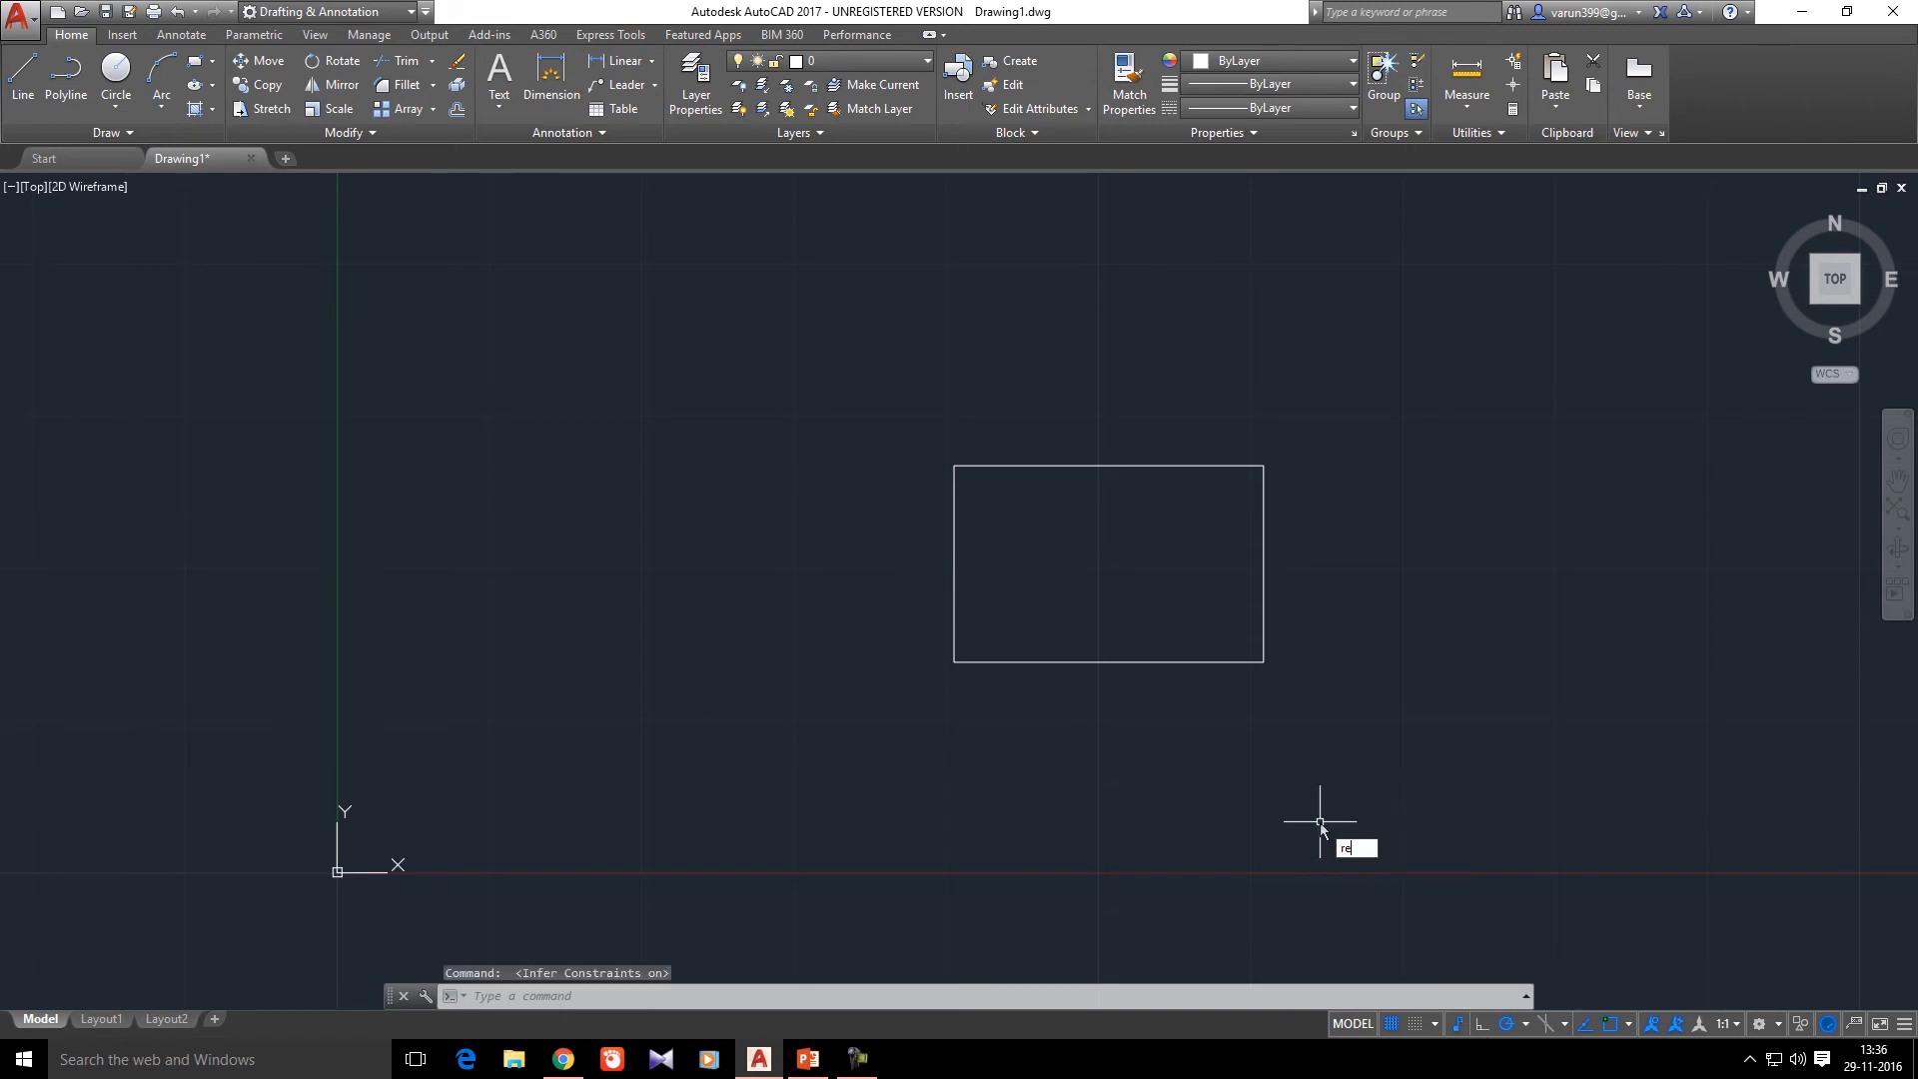
text(rec)
key(Return)
click(1146, 744)
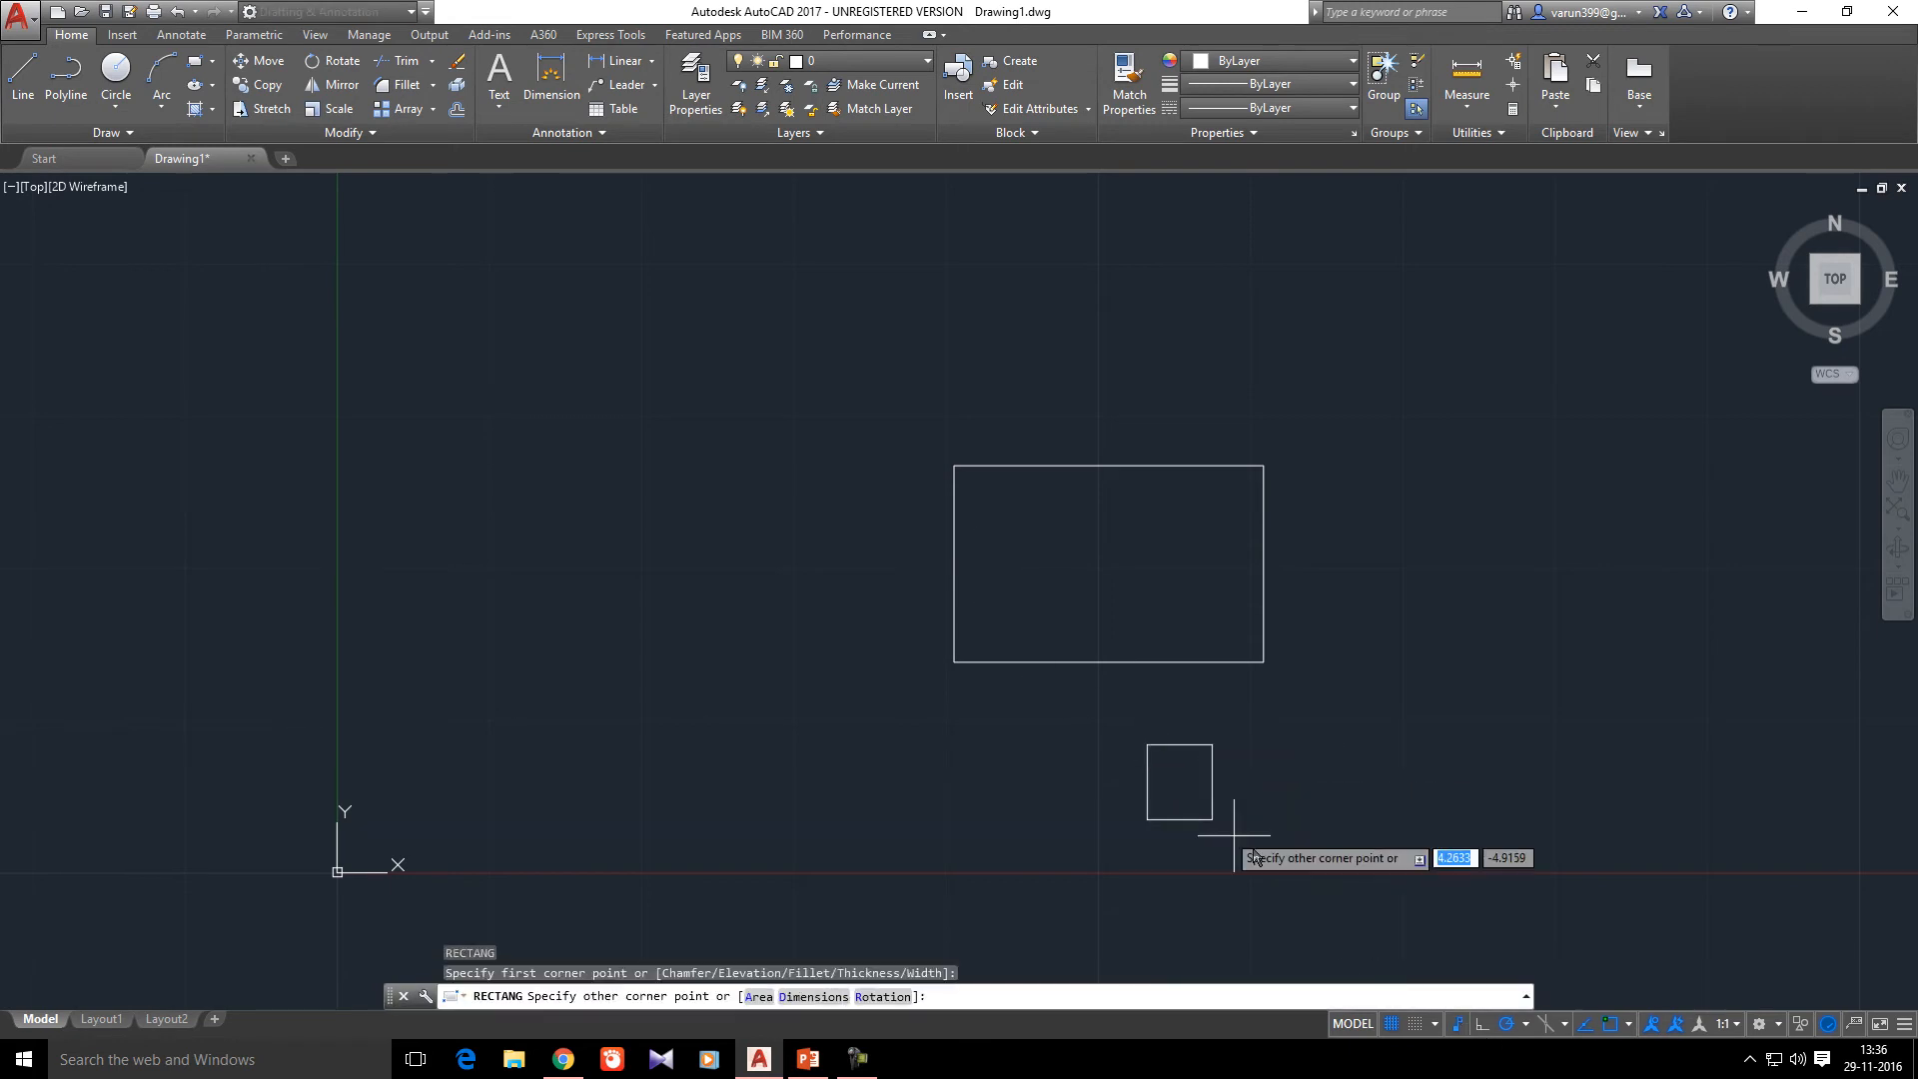
click(1497, 911)
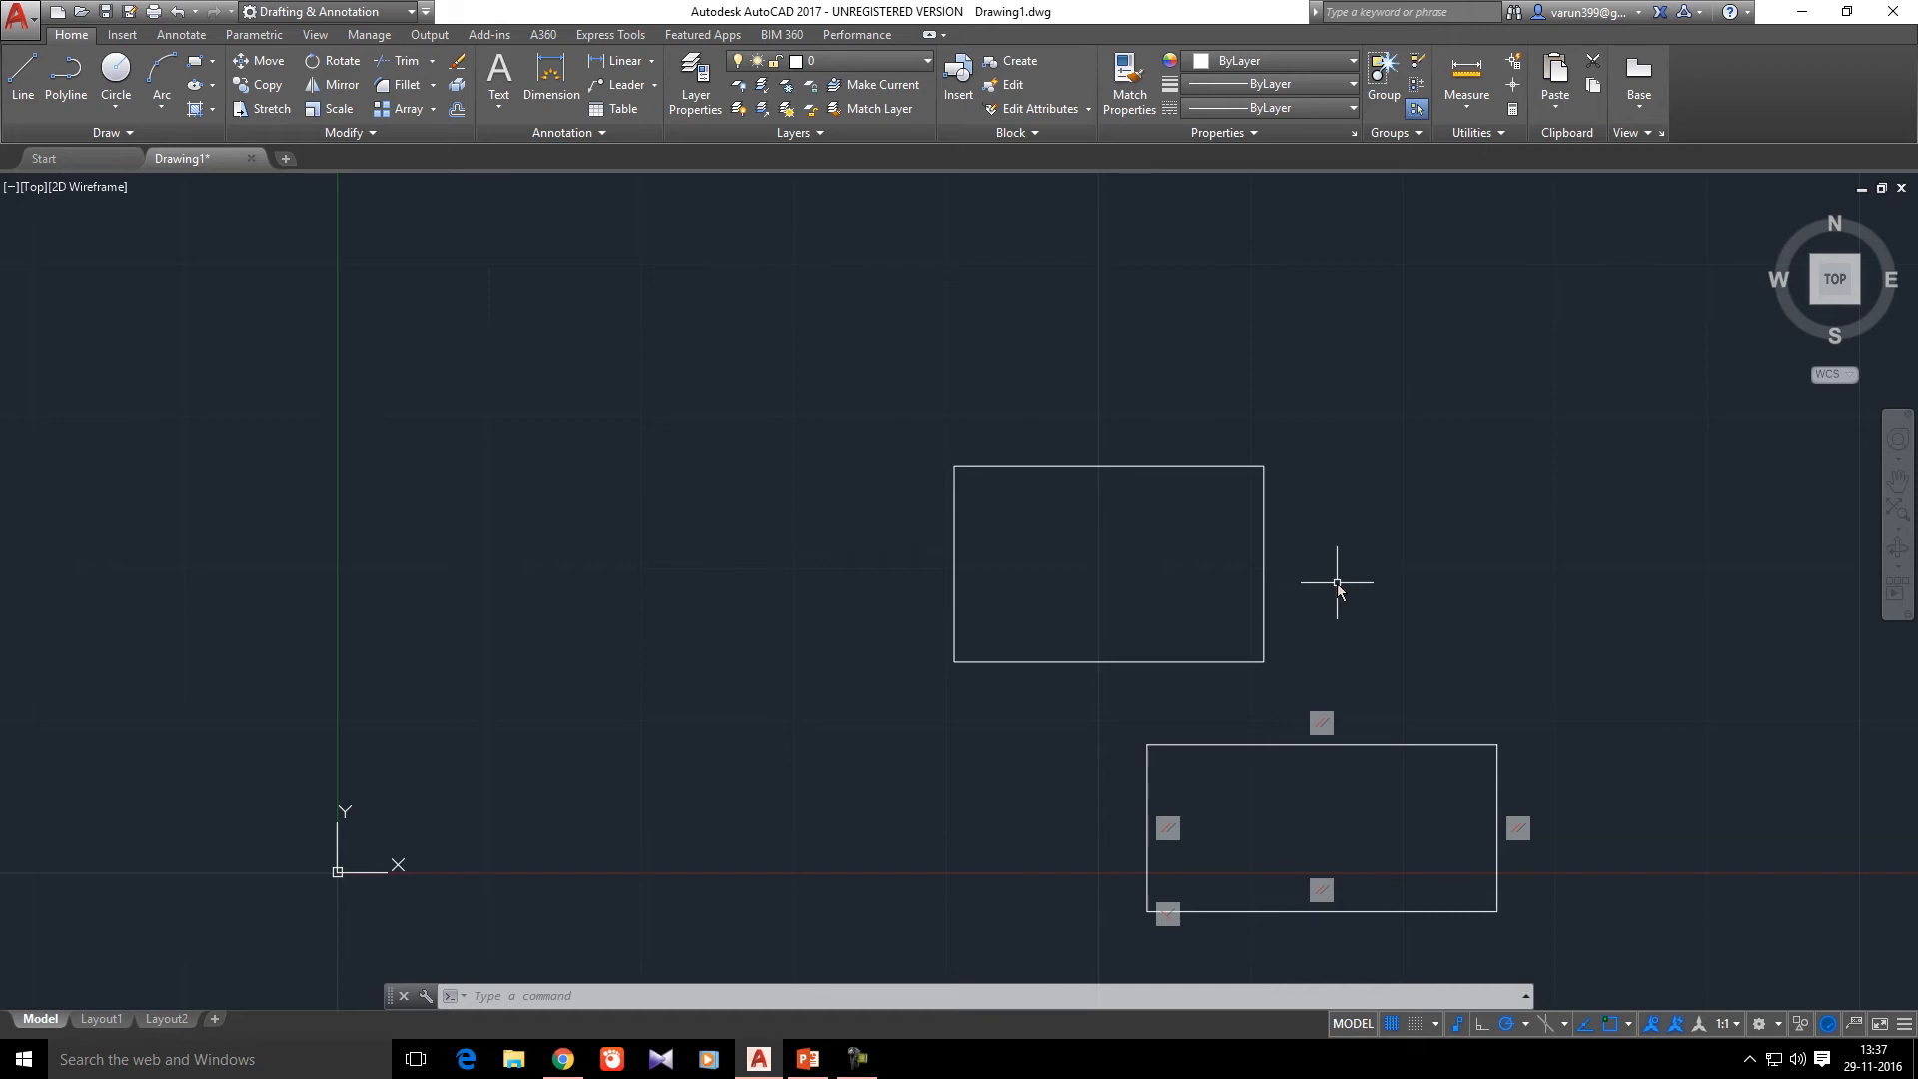
key(Escape)
key(Escape)
- Stretch the upper-right corner of the first, unconstrained rectangle outward, up and to the right
click(1301, 535)
click(1262, 558)
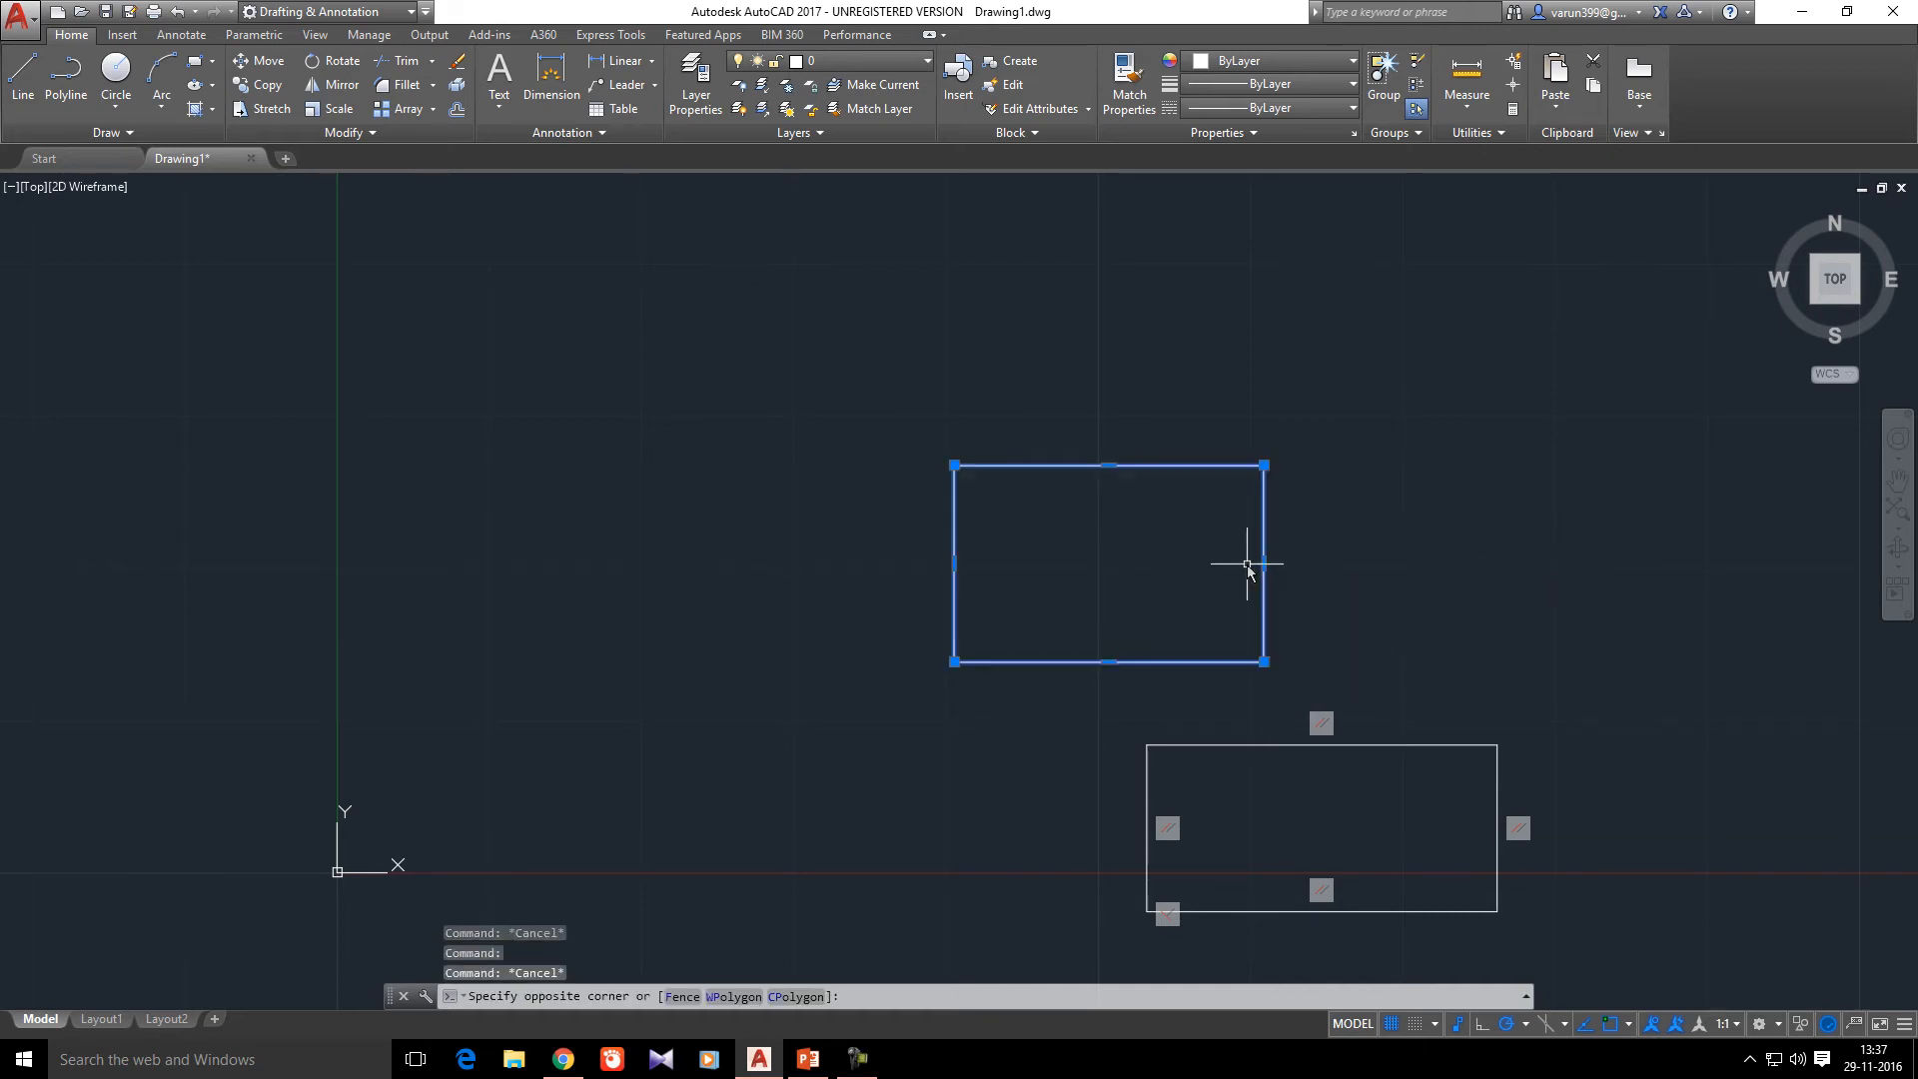
click(1263, 464)
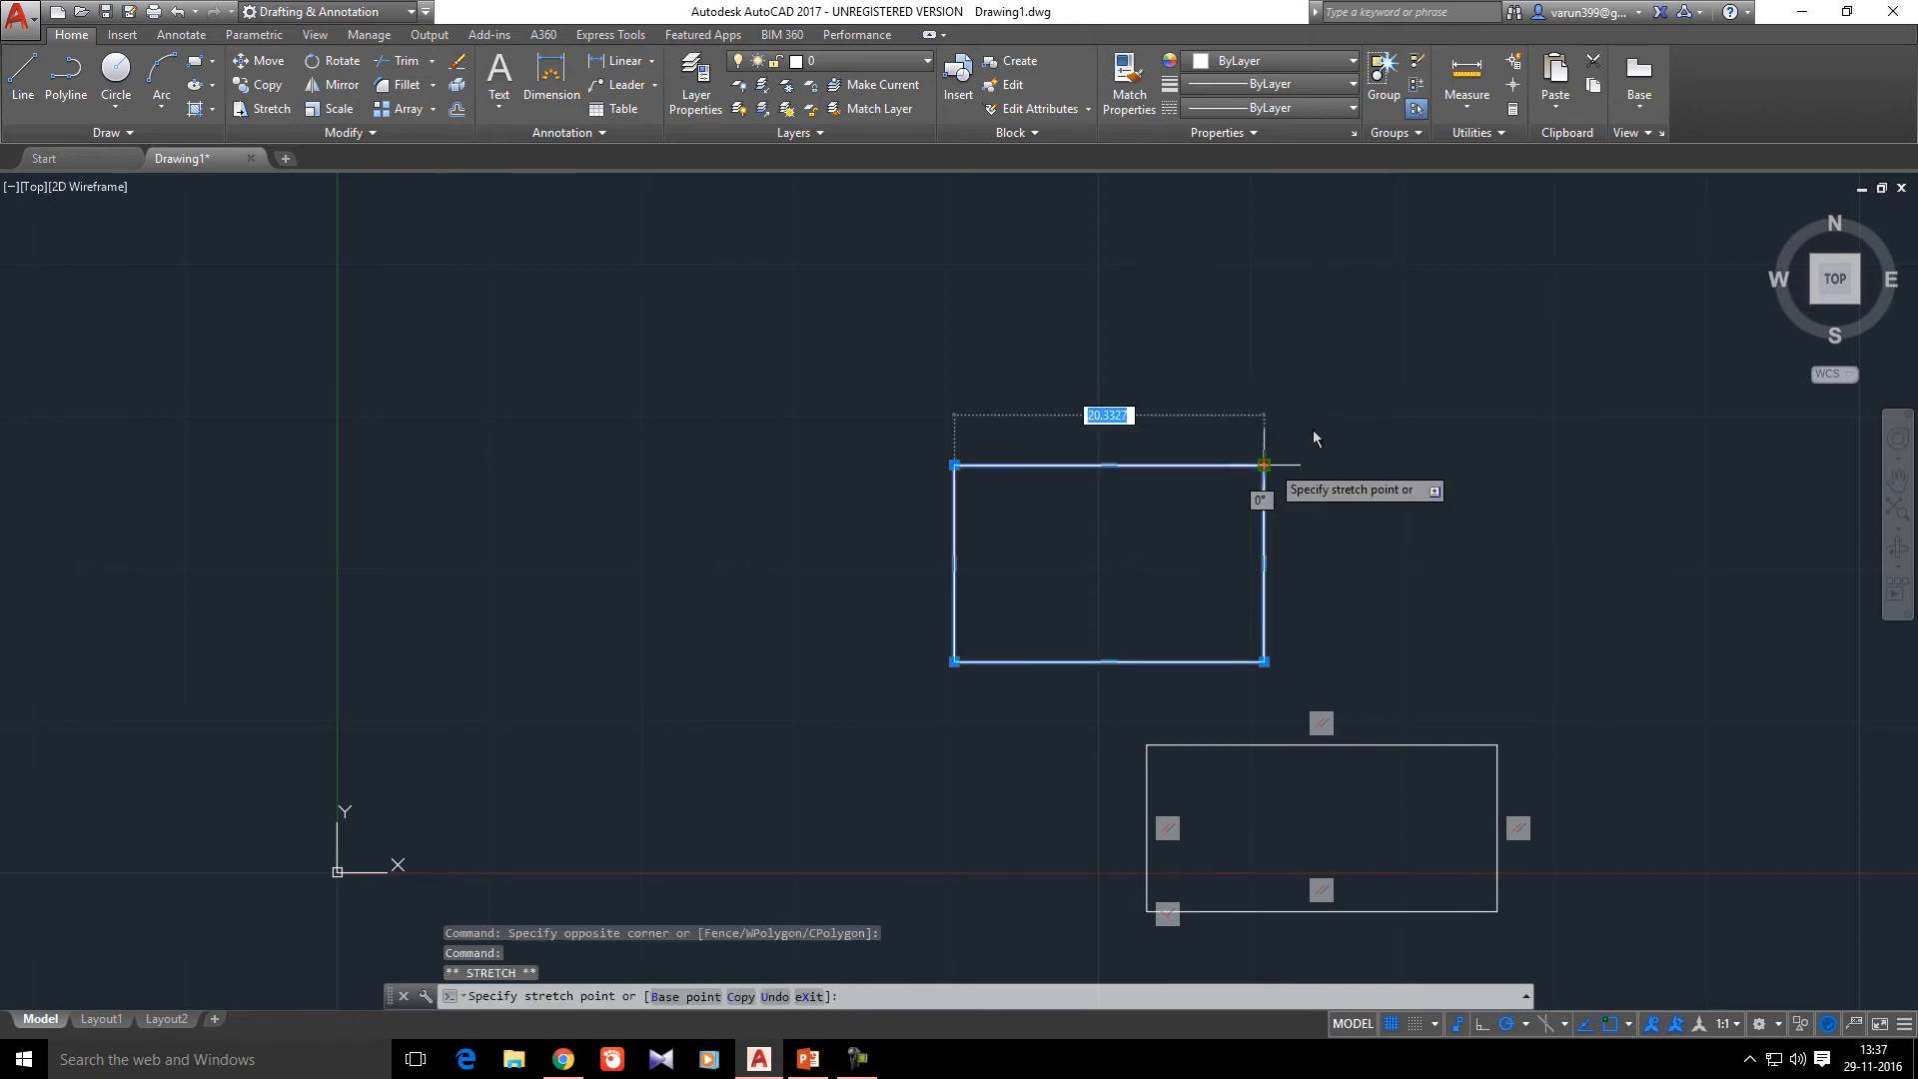
click(1408, 346)
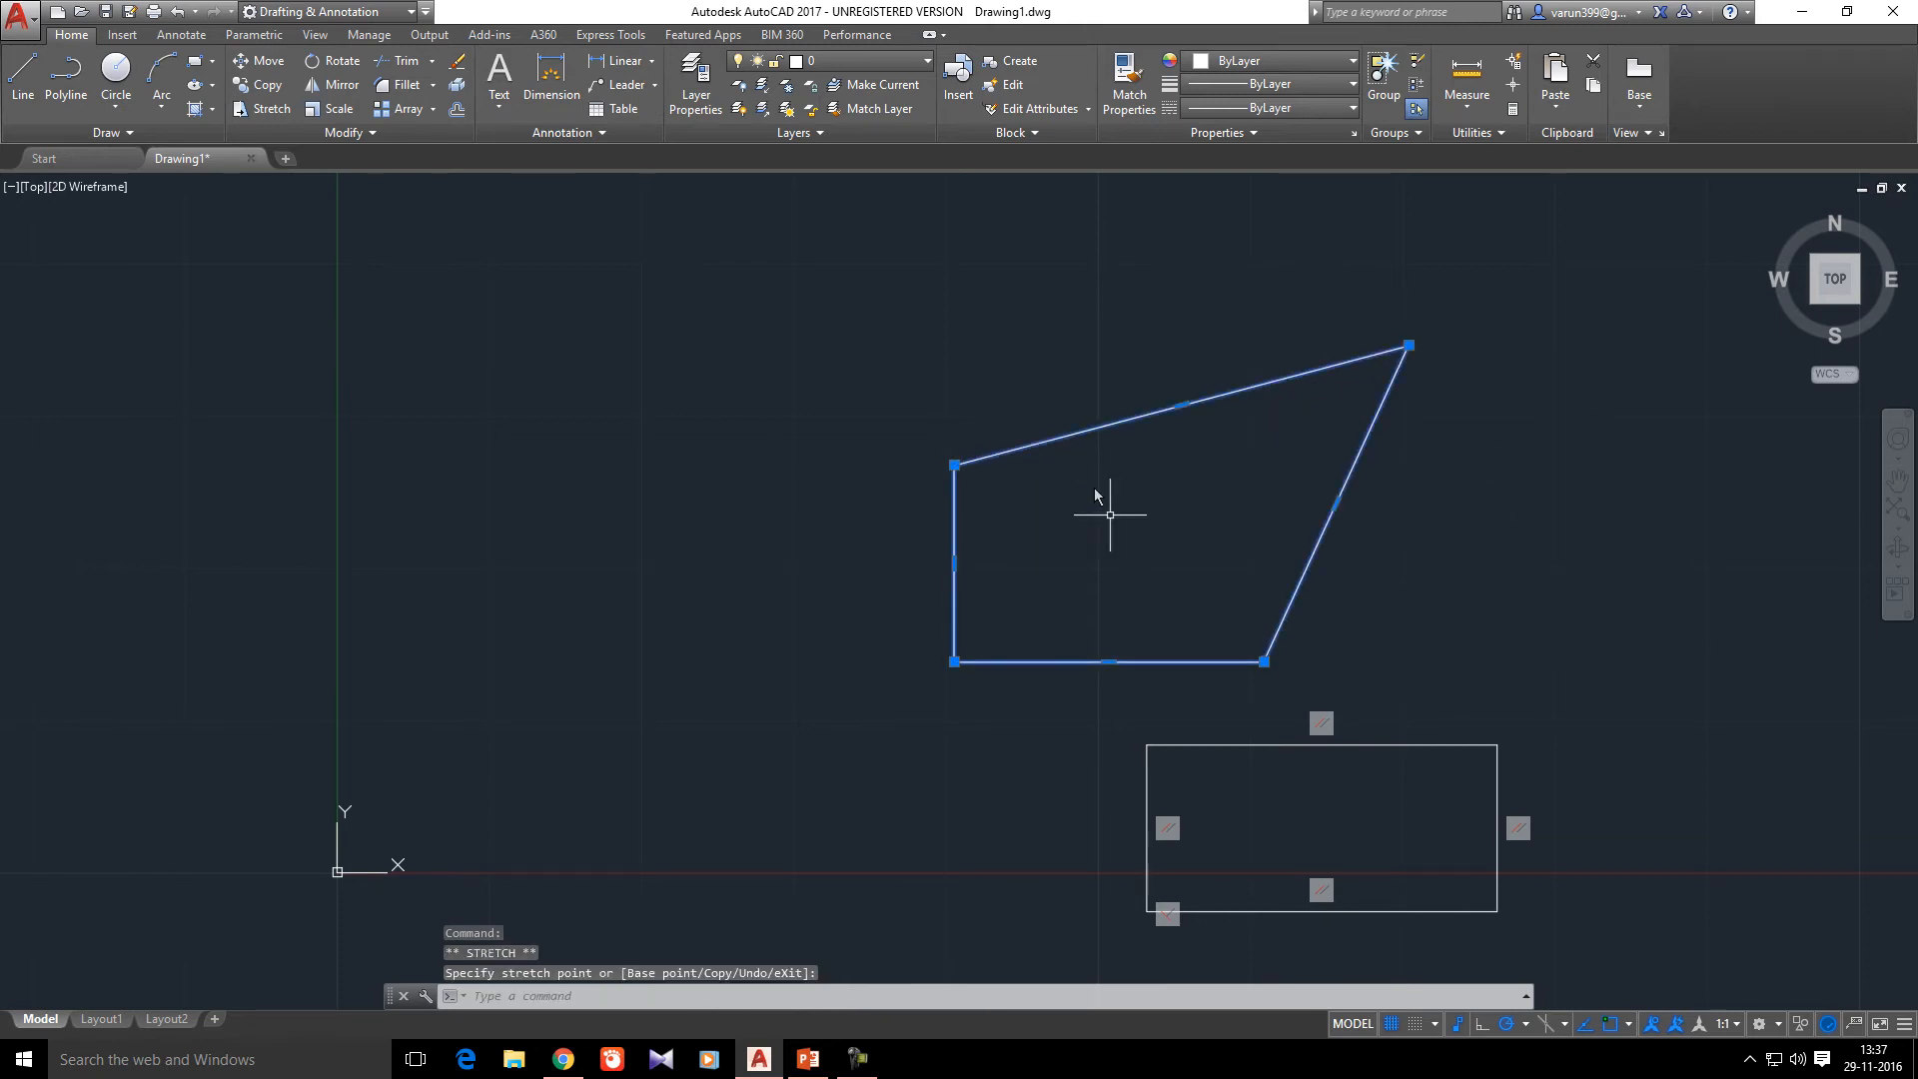
- Stretch the upper-right corner of the lower, constrained rectangle outward and clear the selection
click(1498, 764)
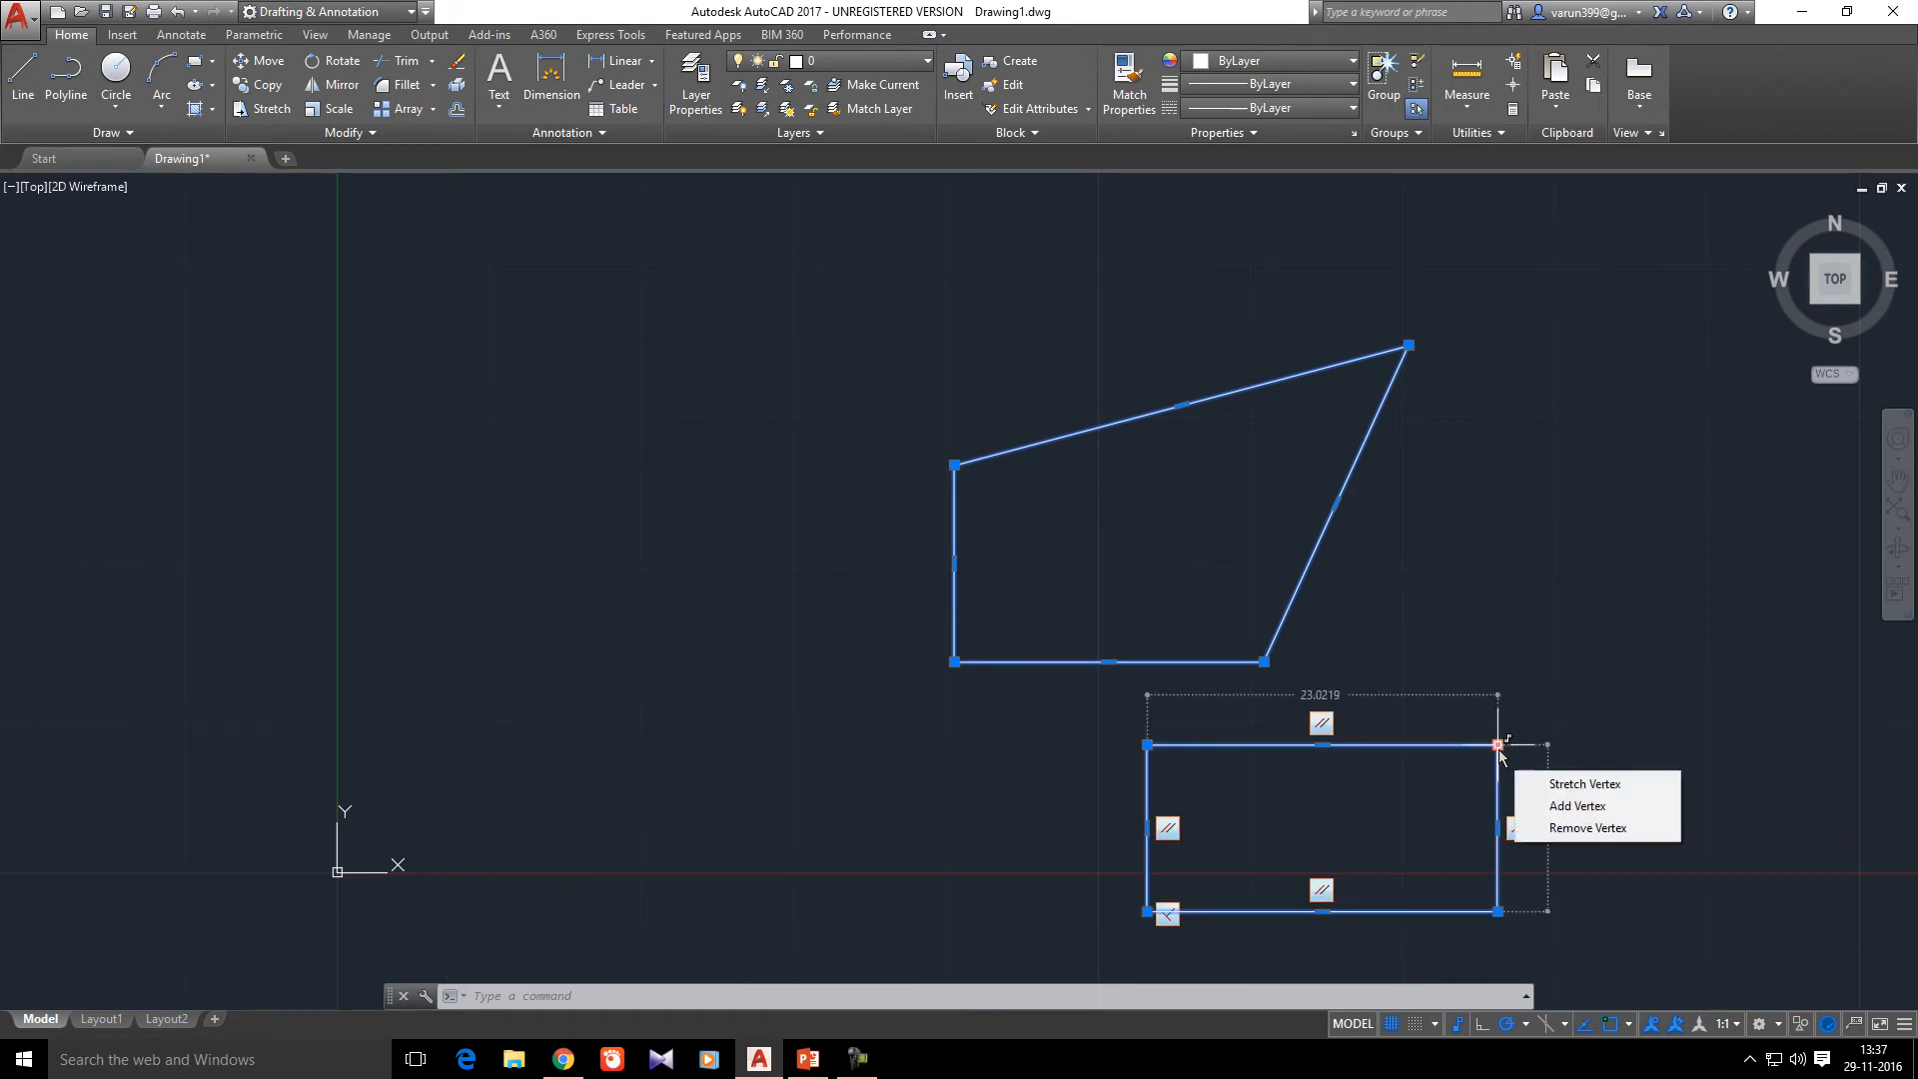
click(1498, 744)
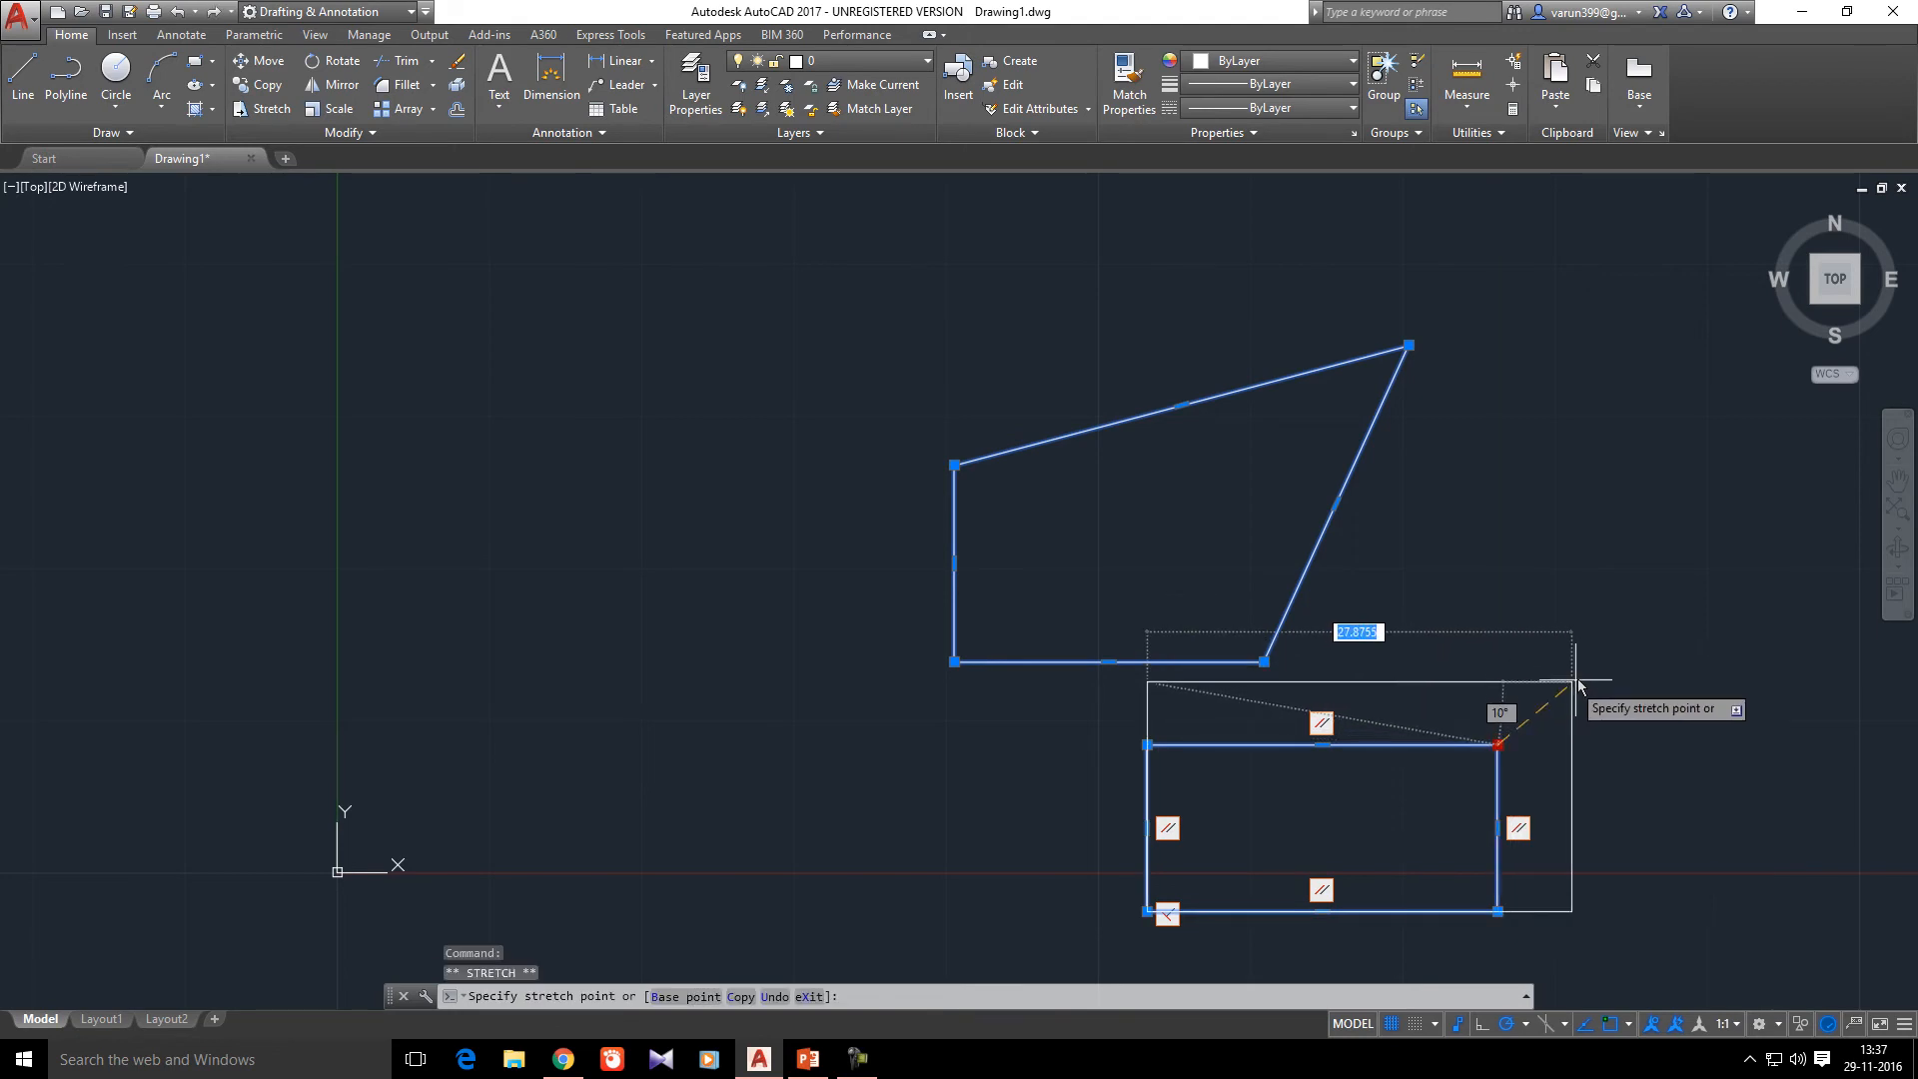
click(1714, 616)
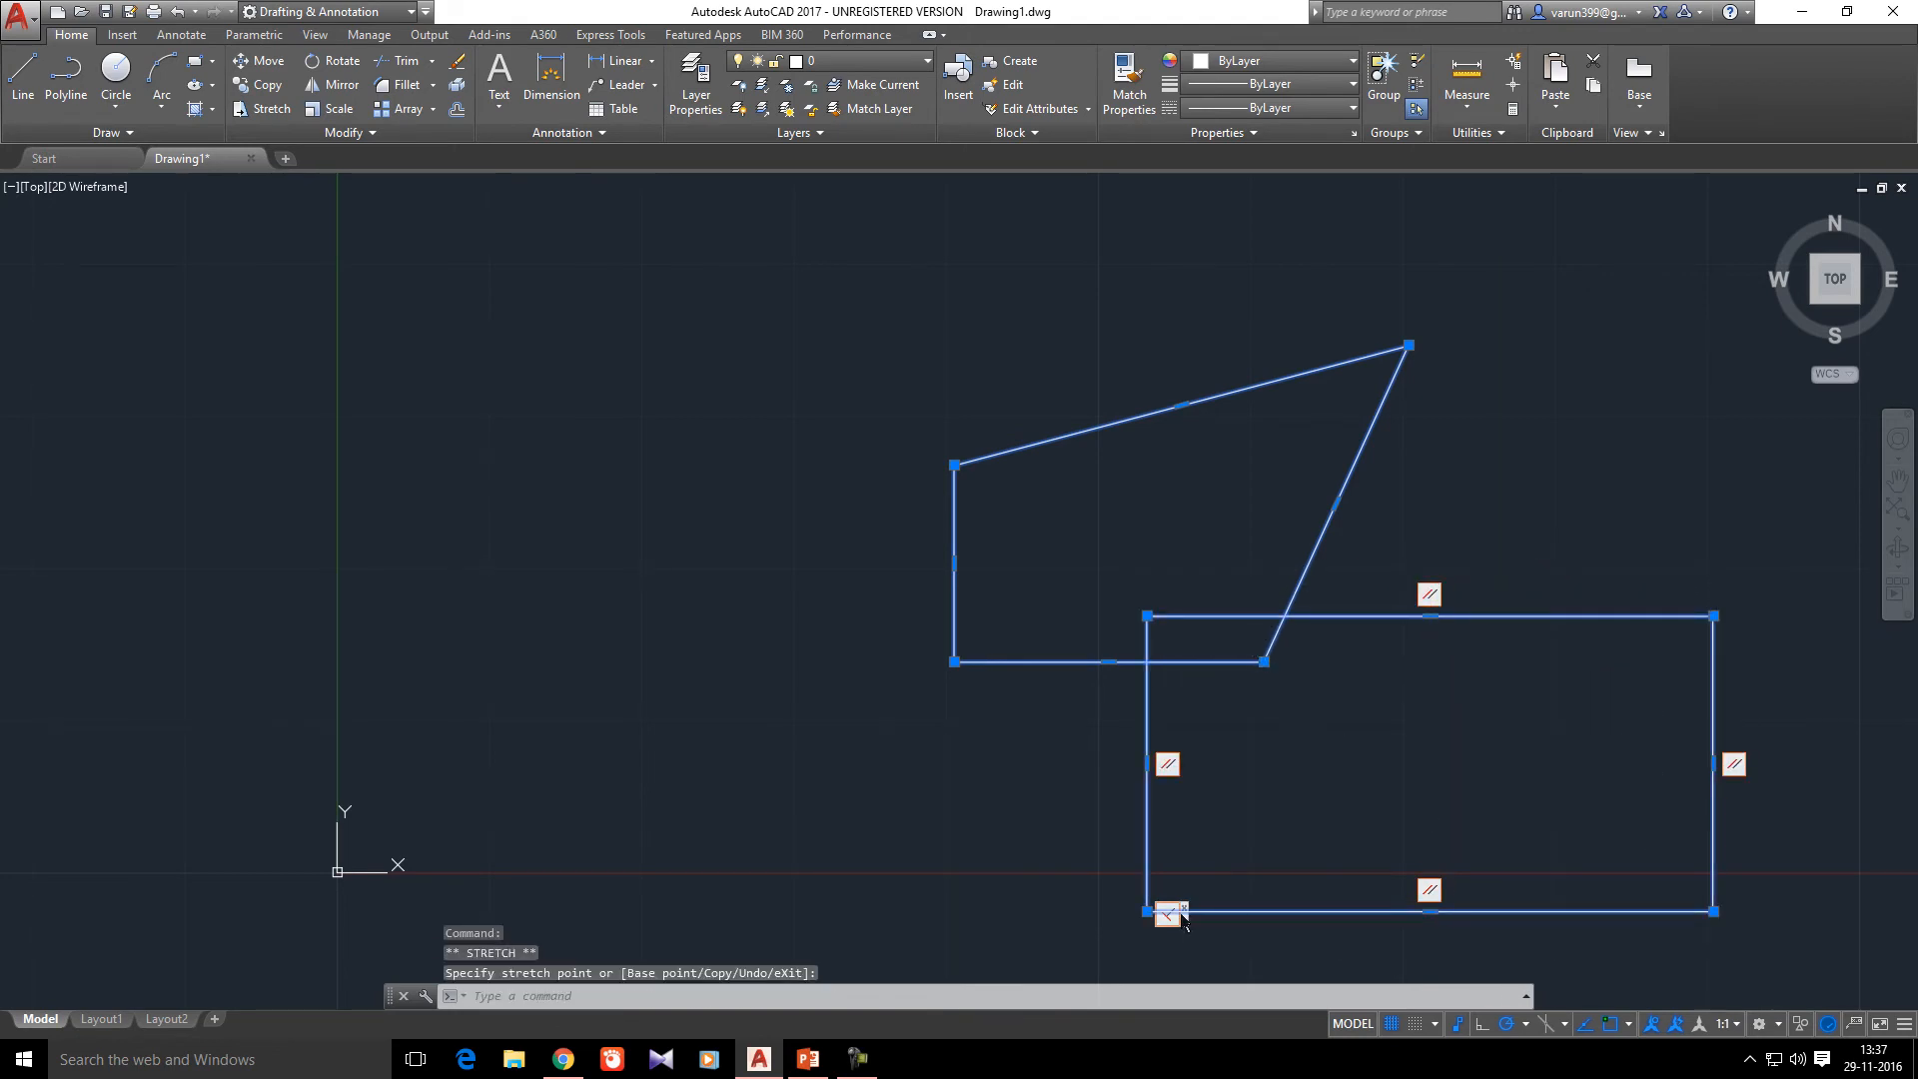
key(Escape)
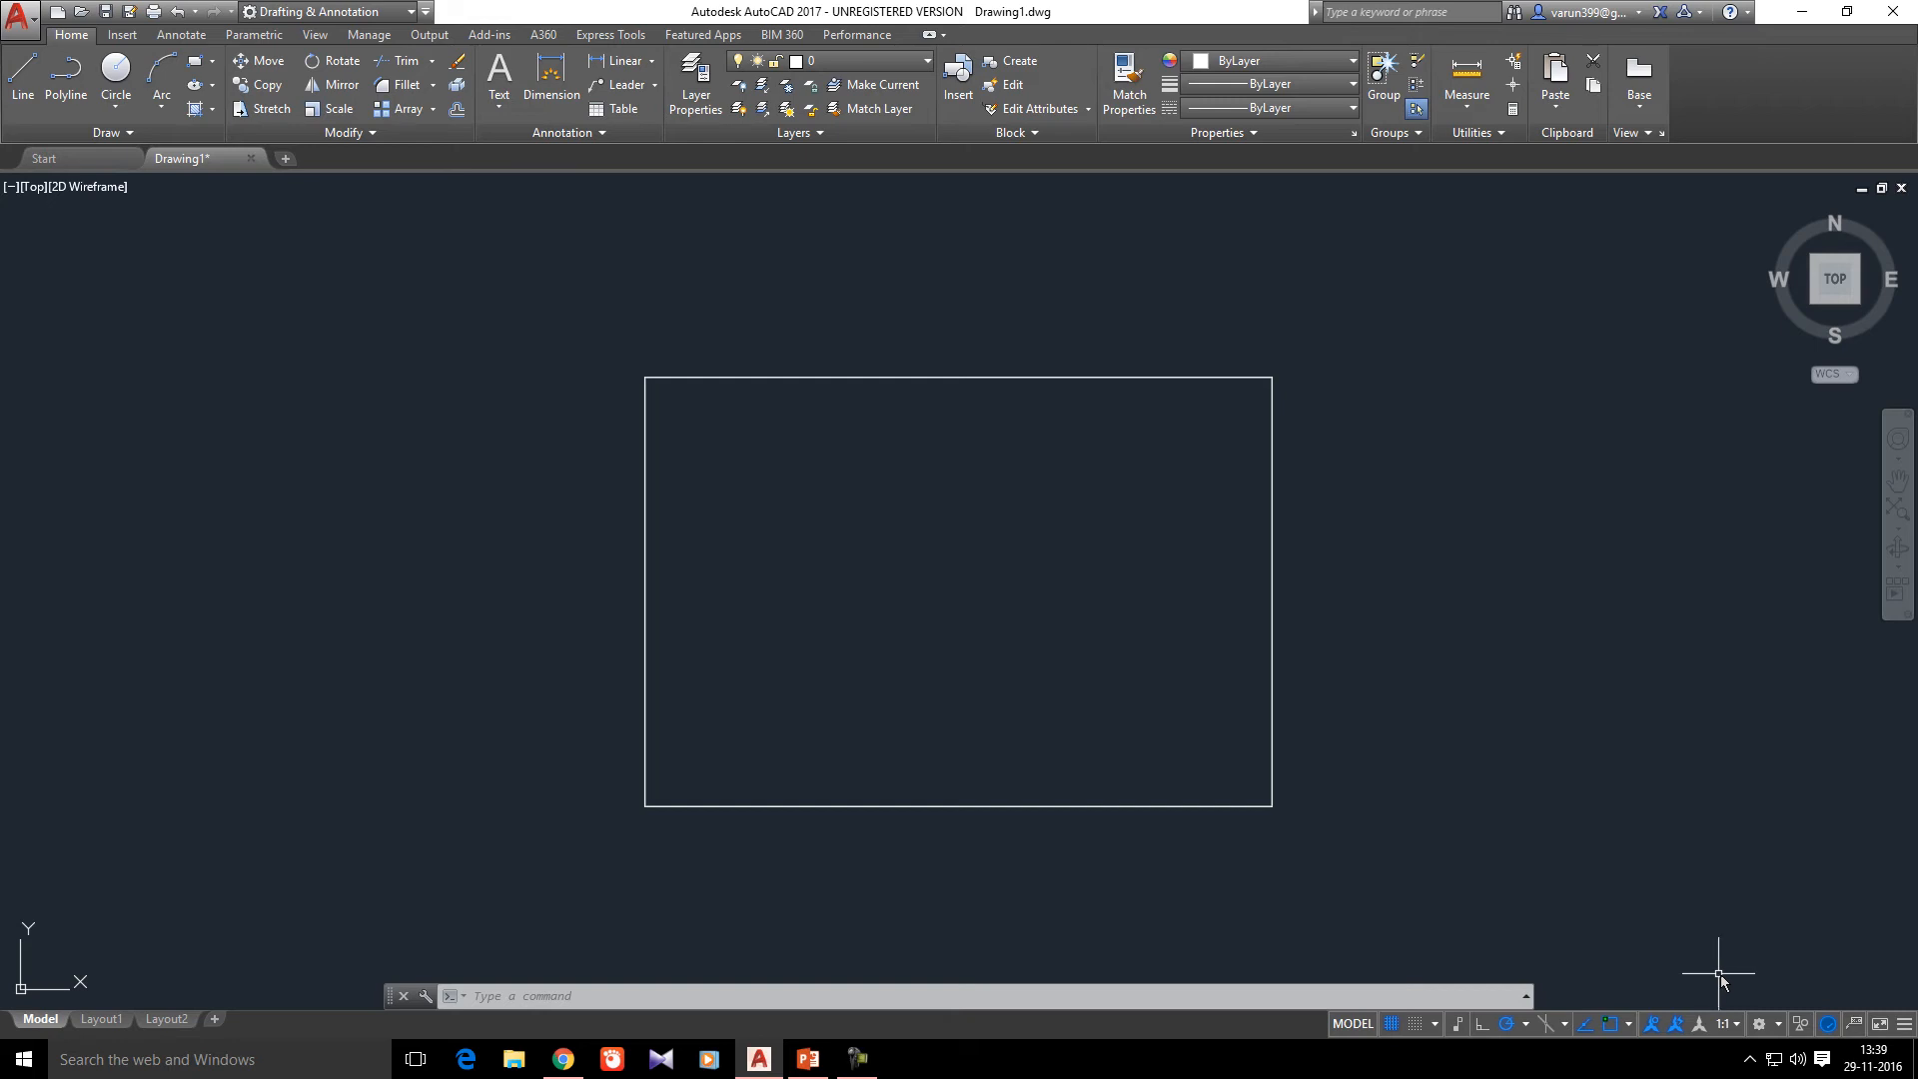
- Make the 3D Object Snap toggle available in the status bar and switch the view to SW Isometric
click(1903, 1025)
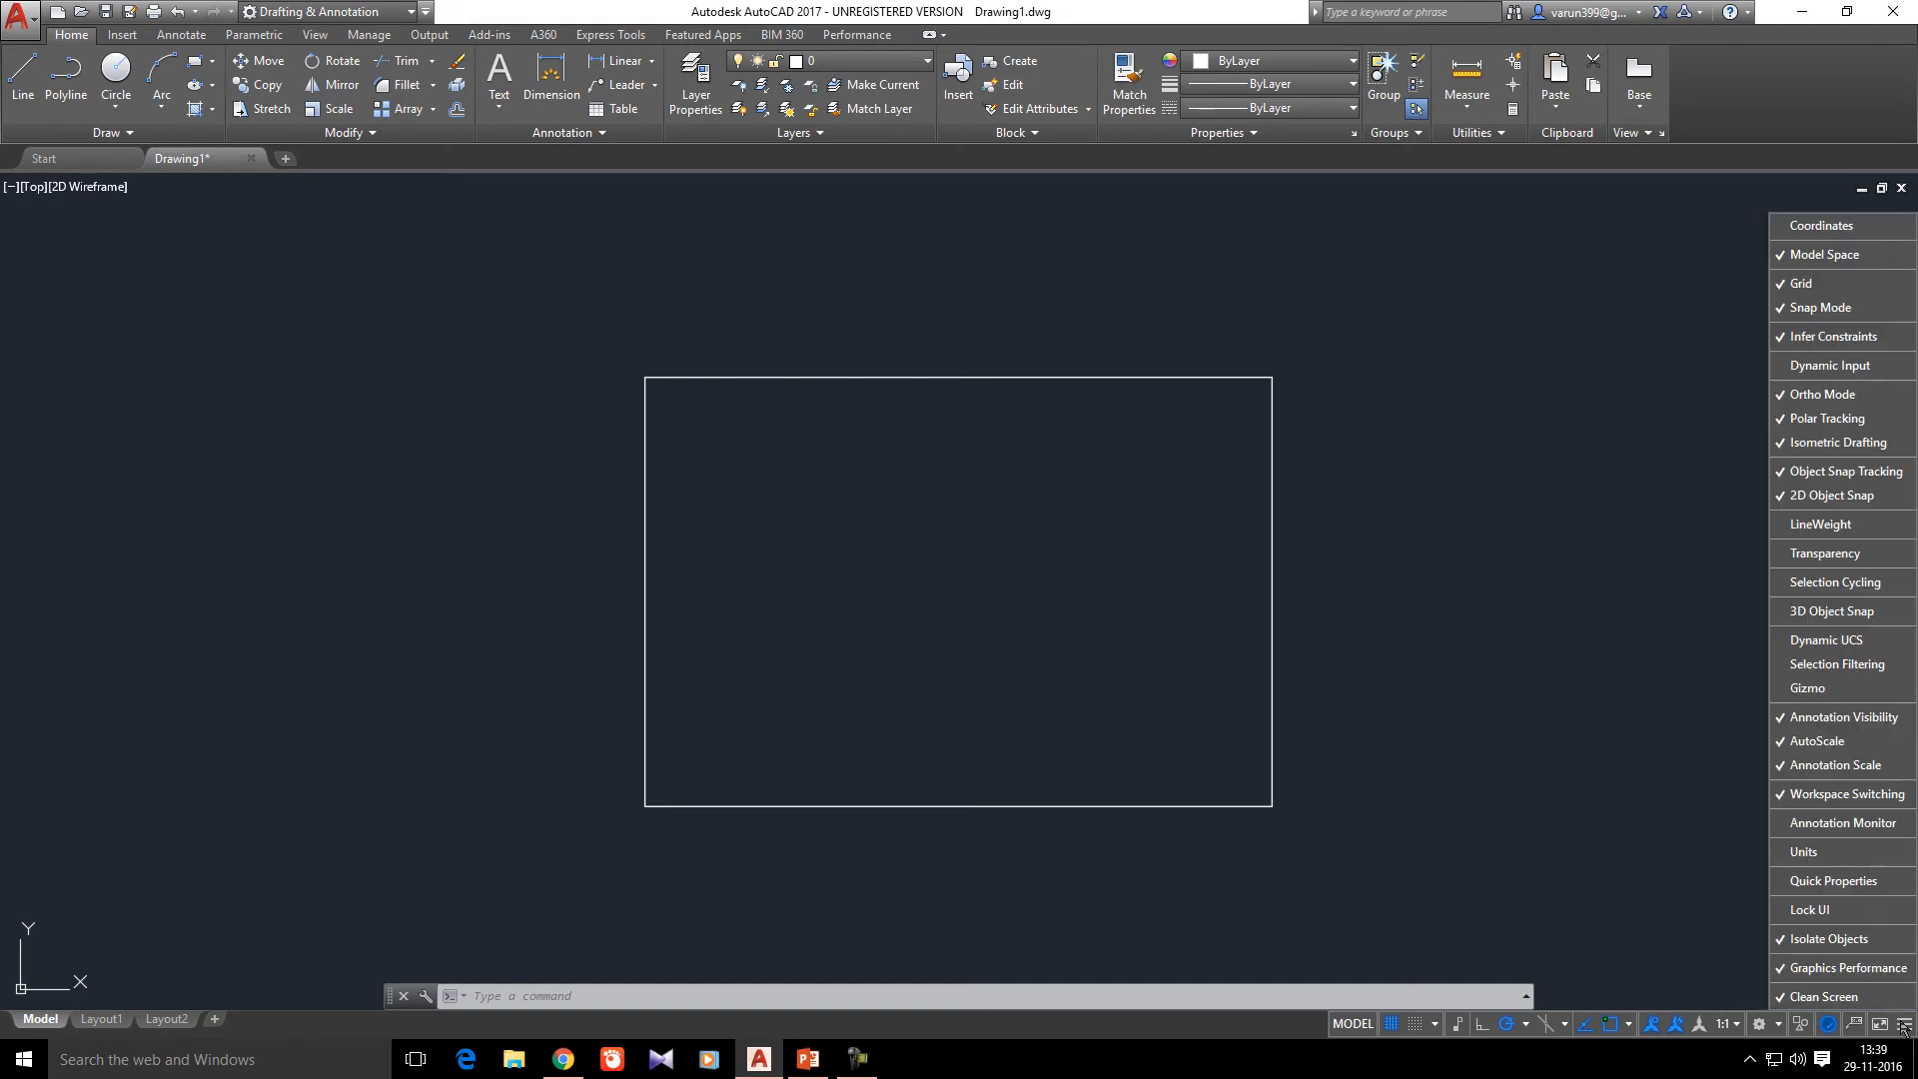
click(1828, 621)
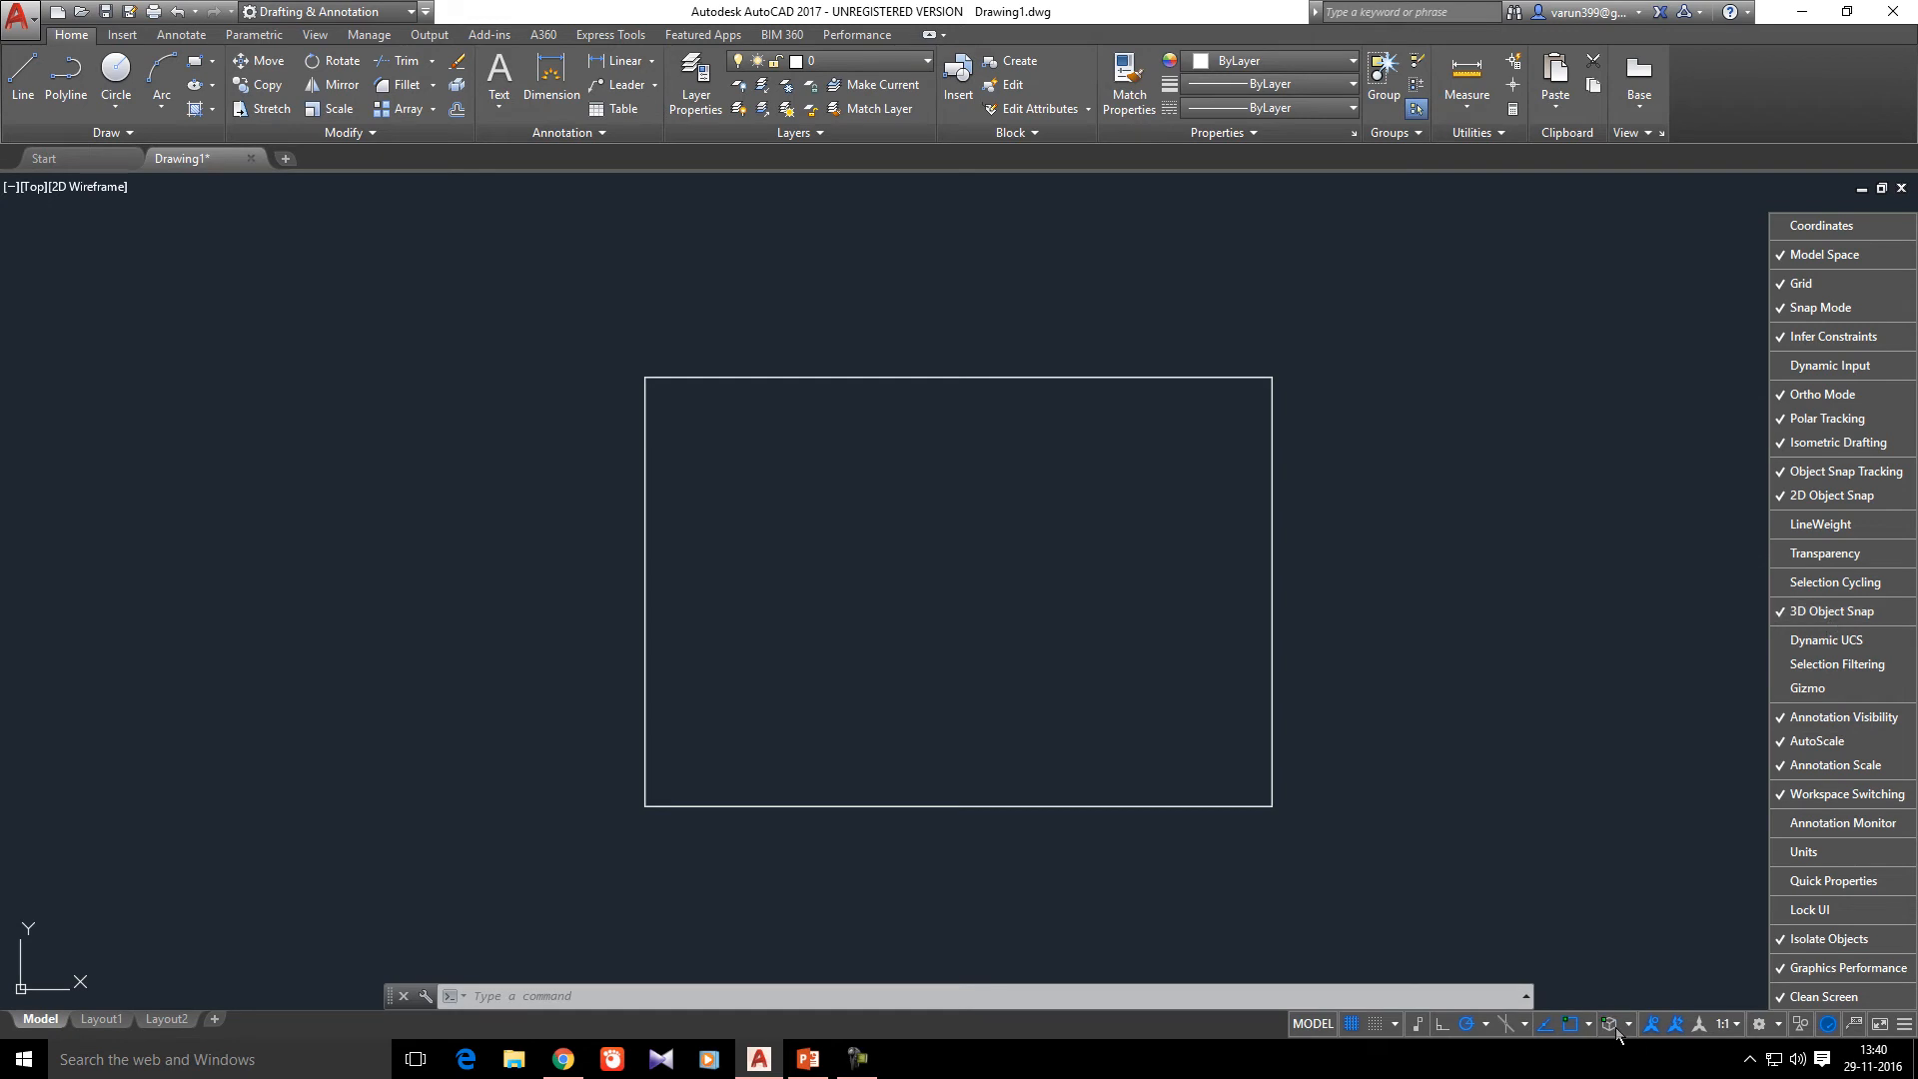
key(ctrl)
key(ctrl)
key(ctrl)
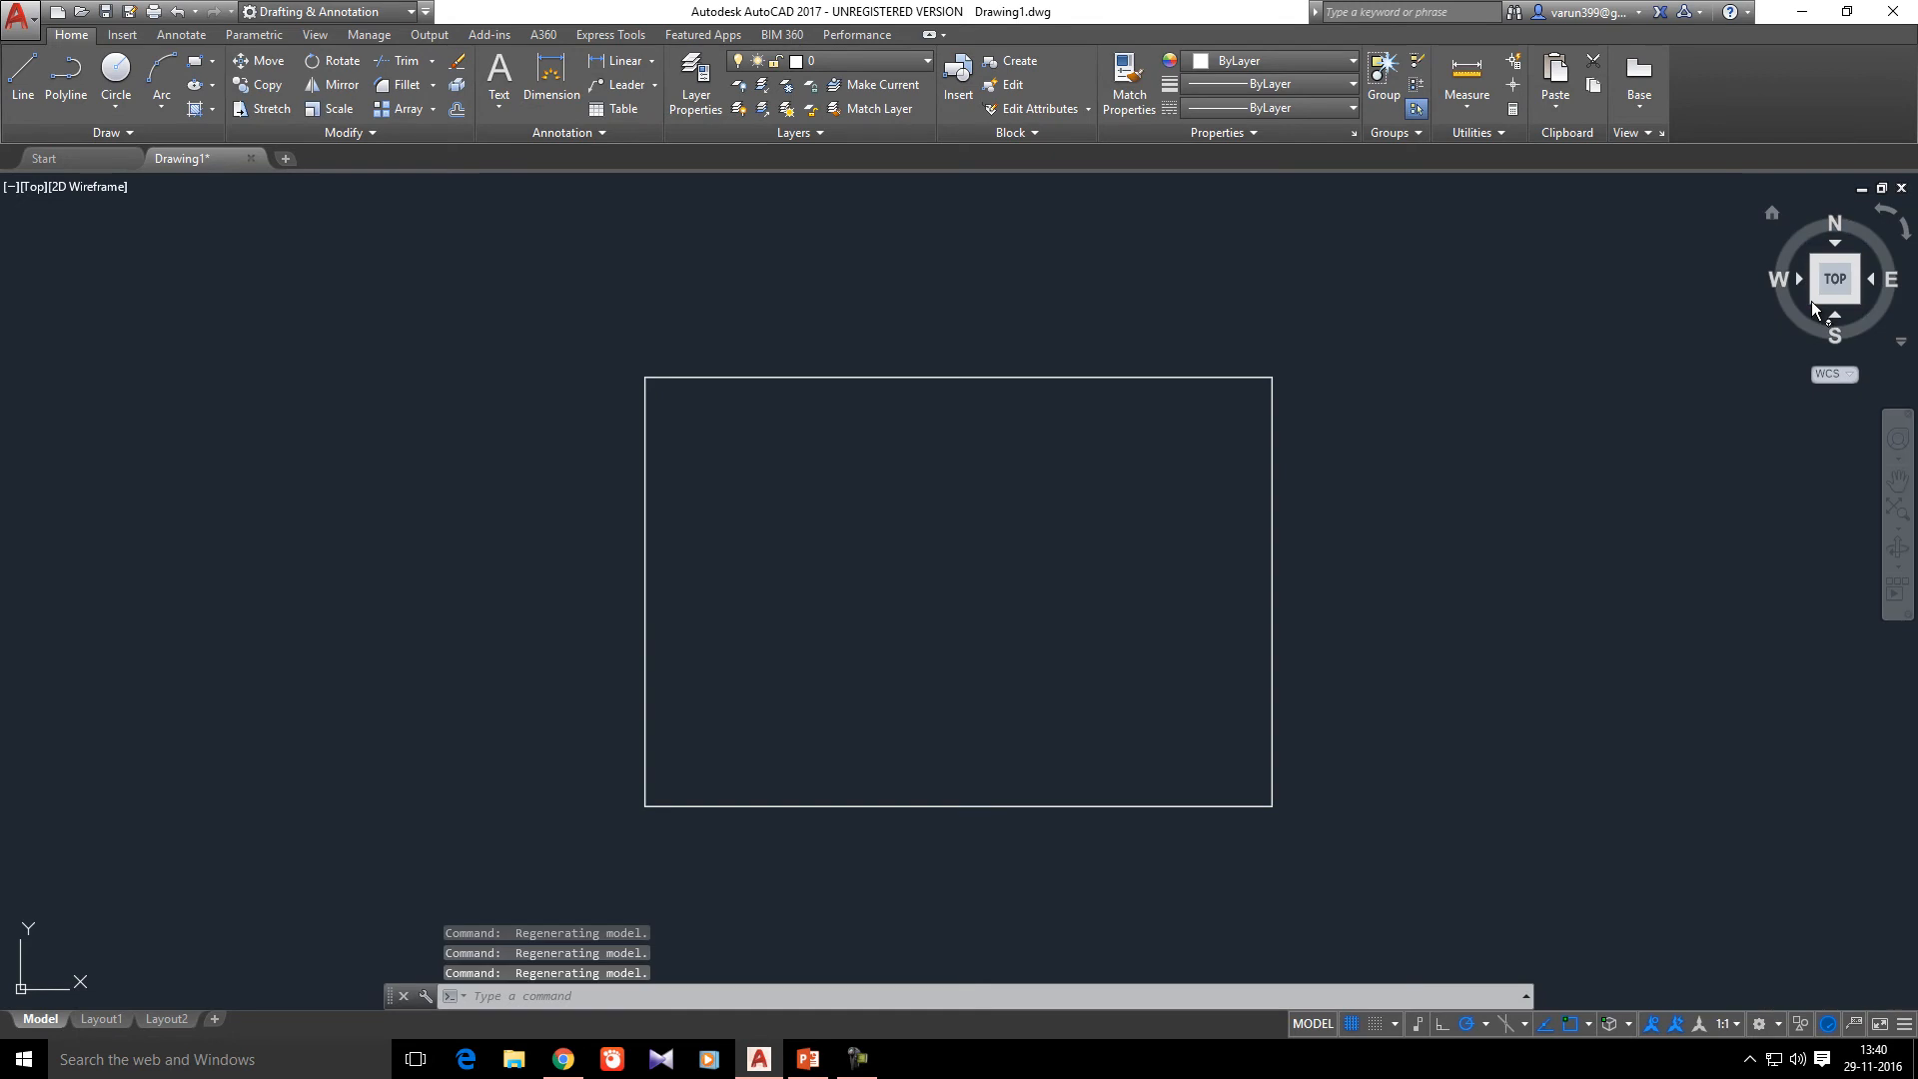
click(1814, 302)
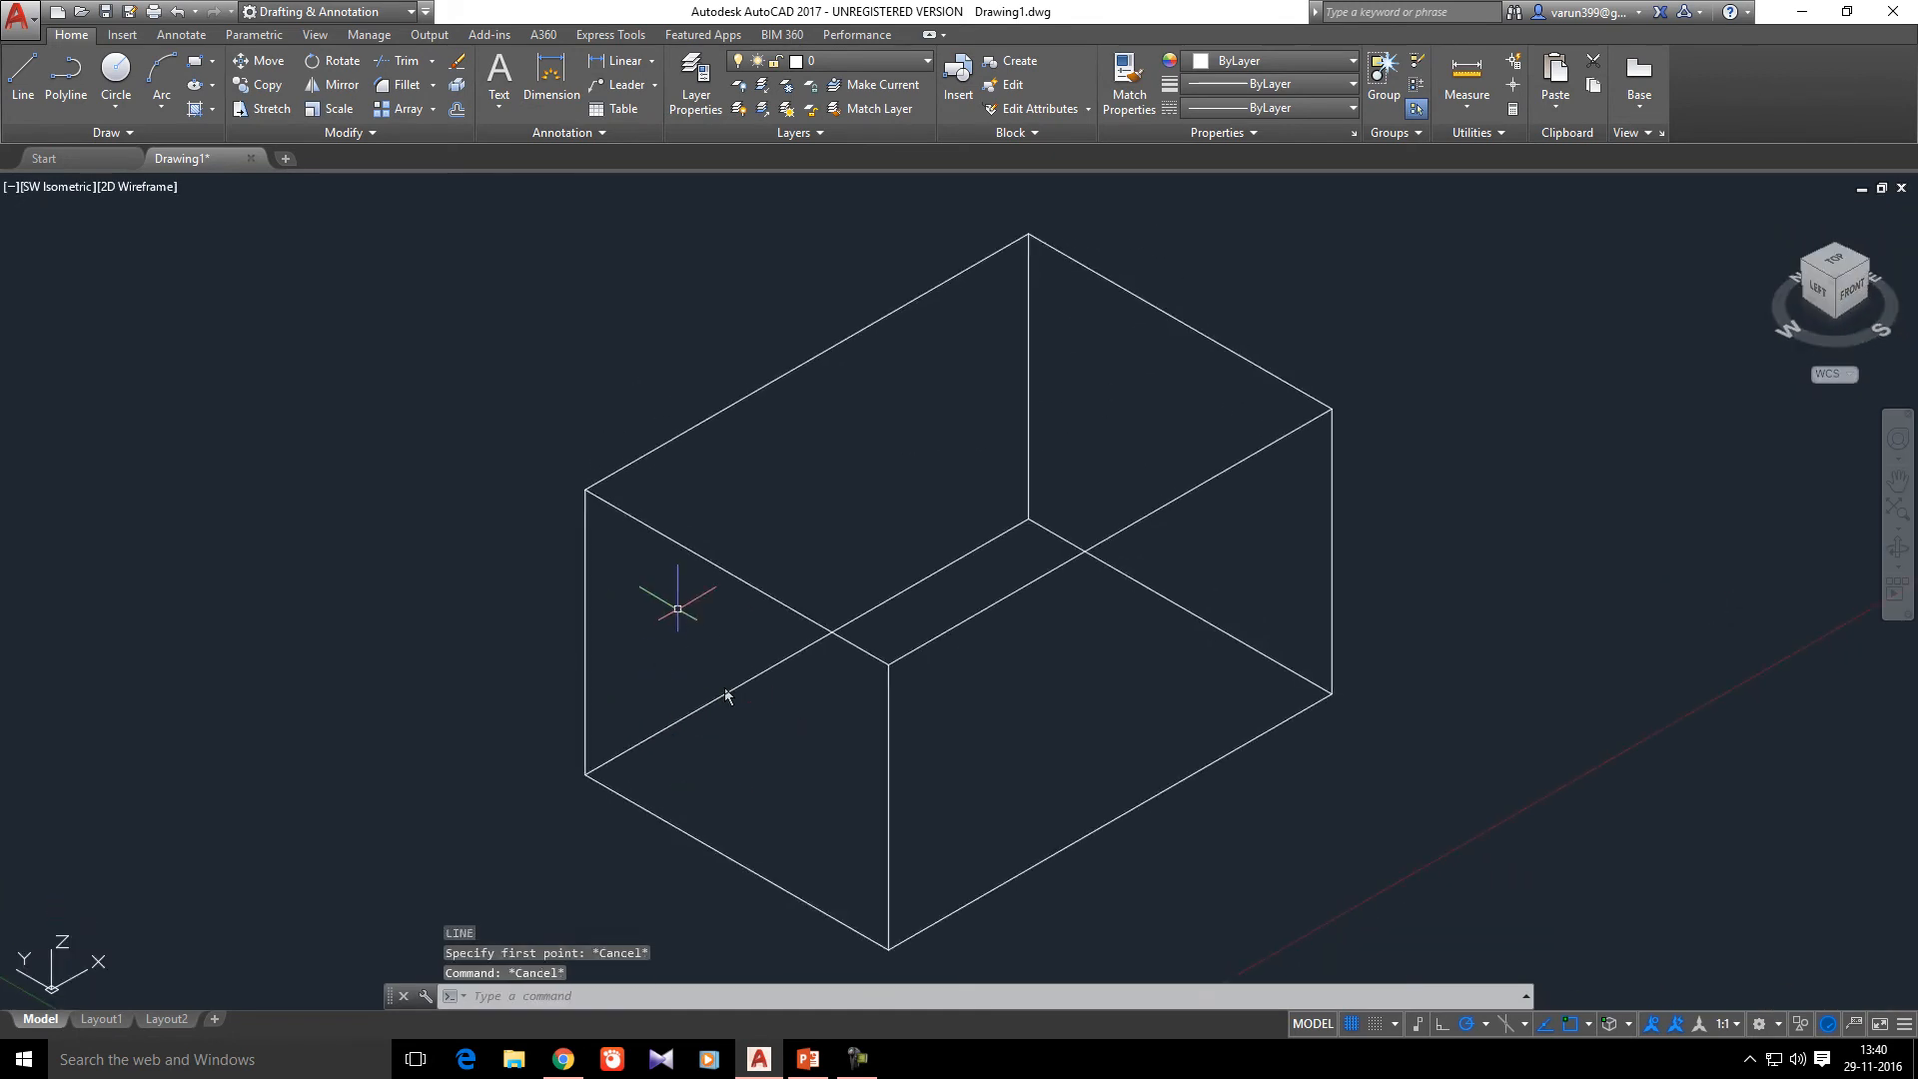
- Try to draw a diagonal line across the box's left face, from its lower back corner to its upper front corner
text(l)
key(Return)
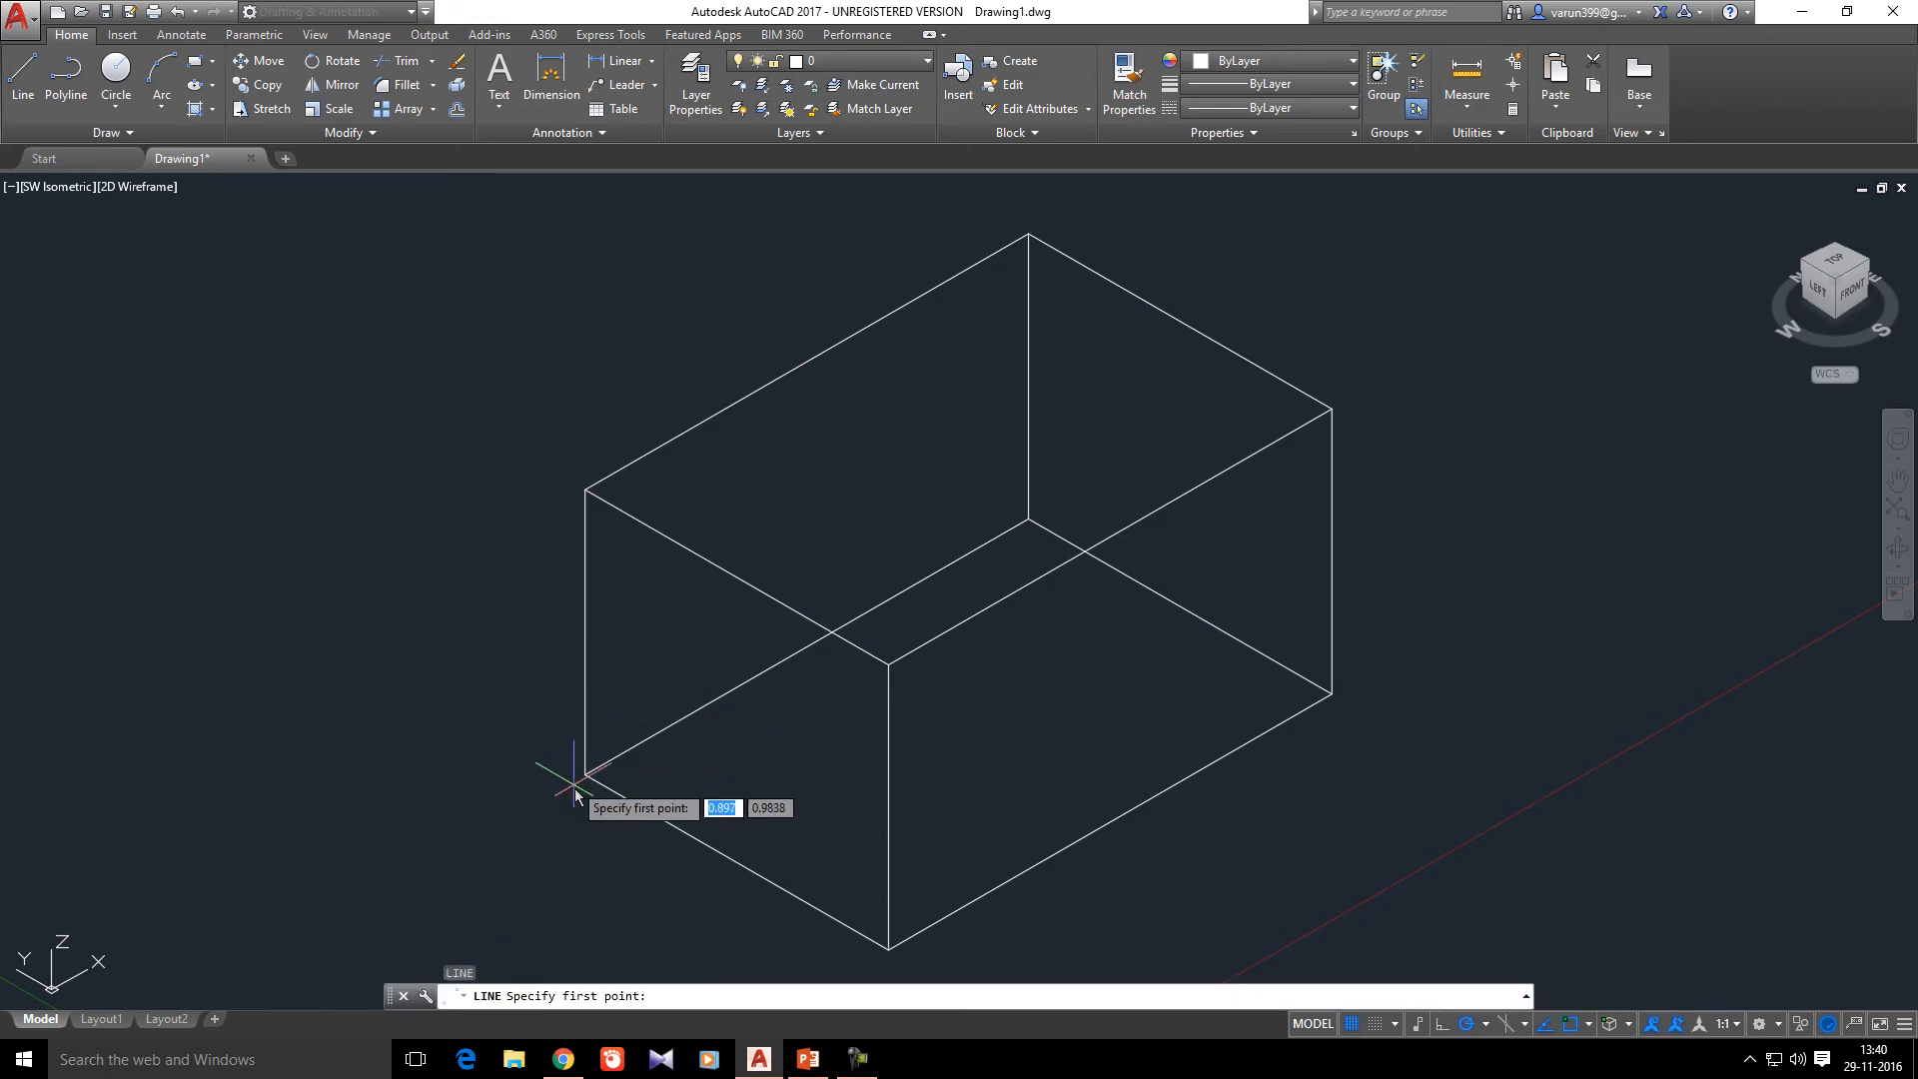
click(586, 772)
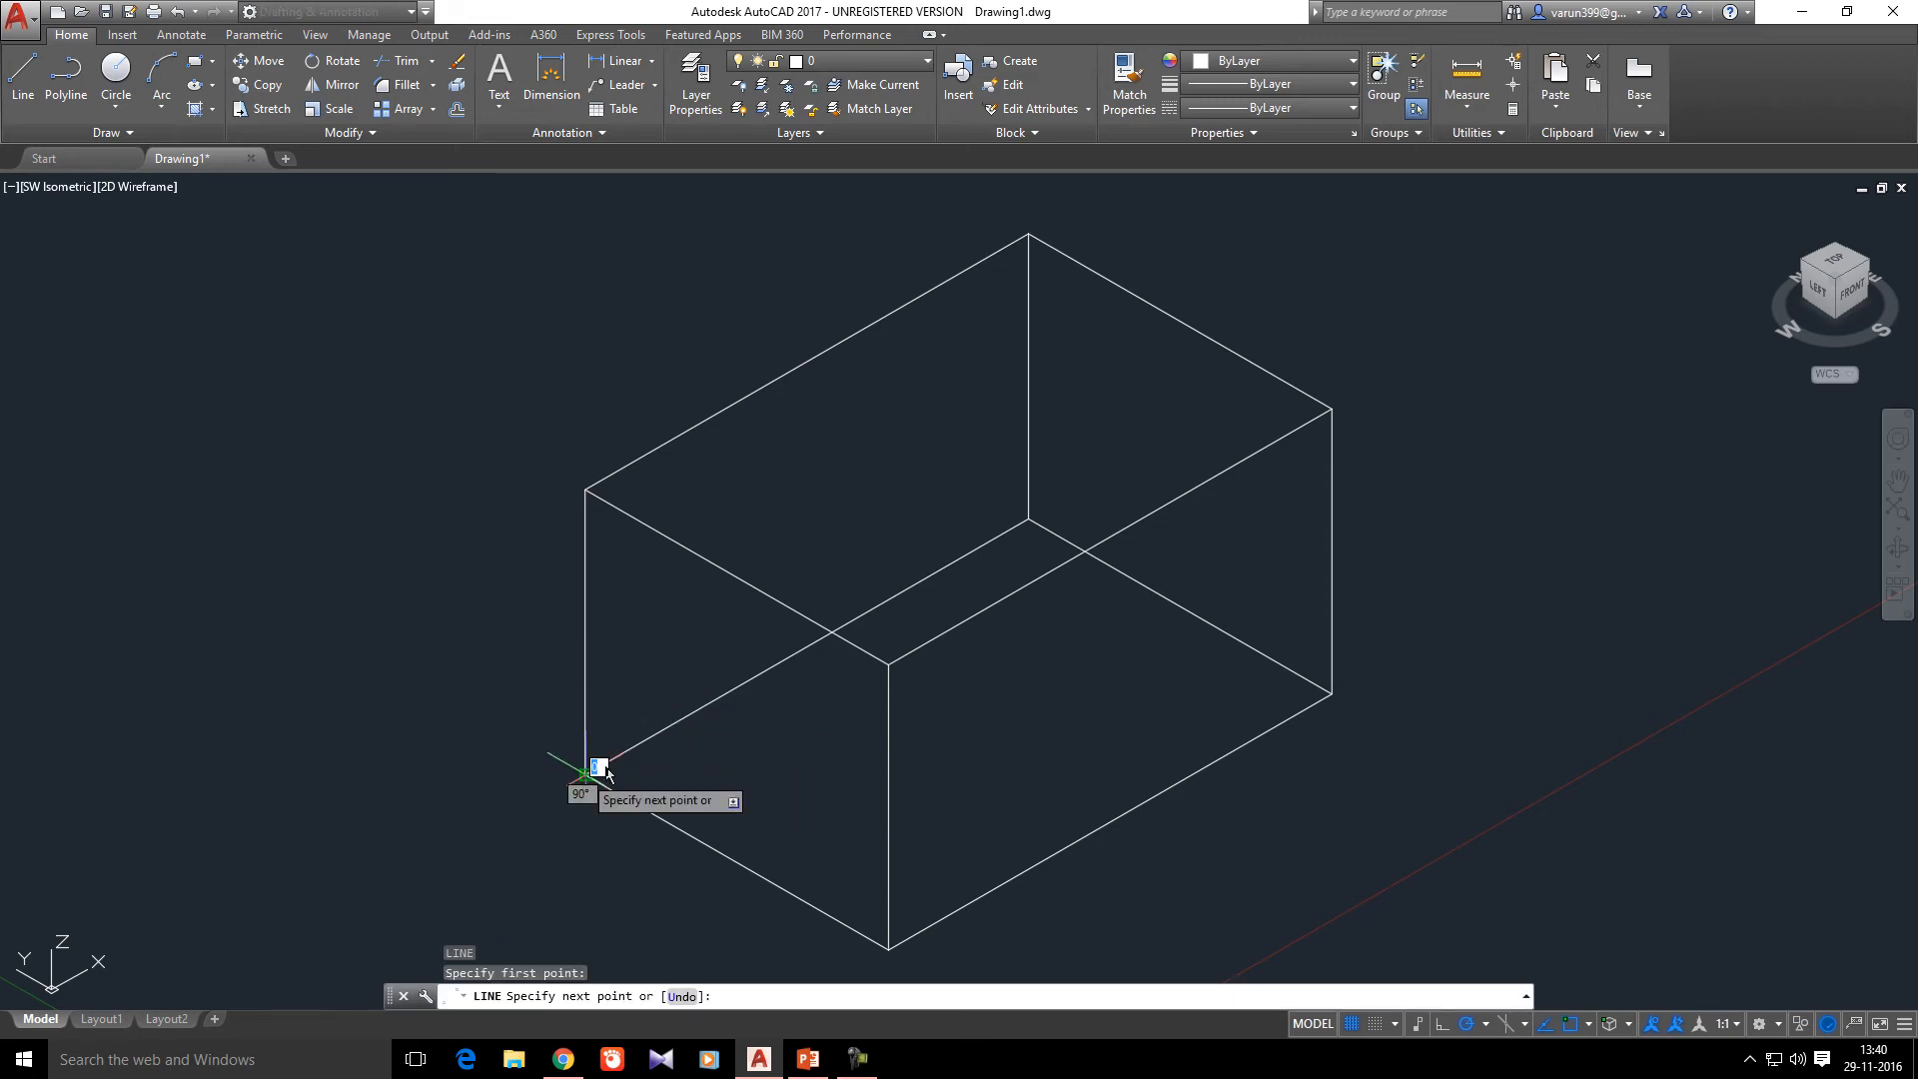
click(888, 664)
key(Escape)
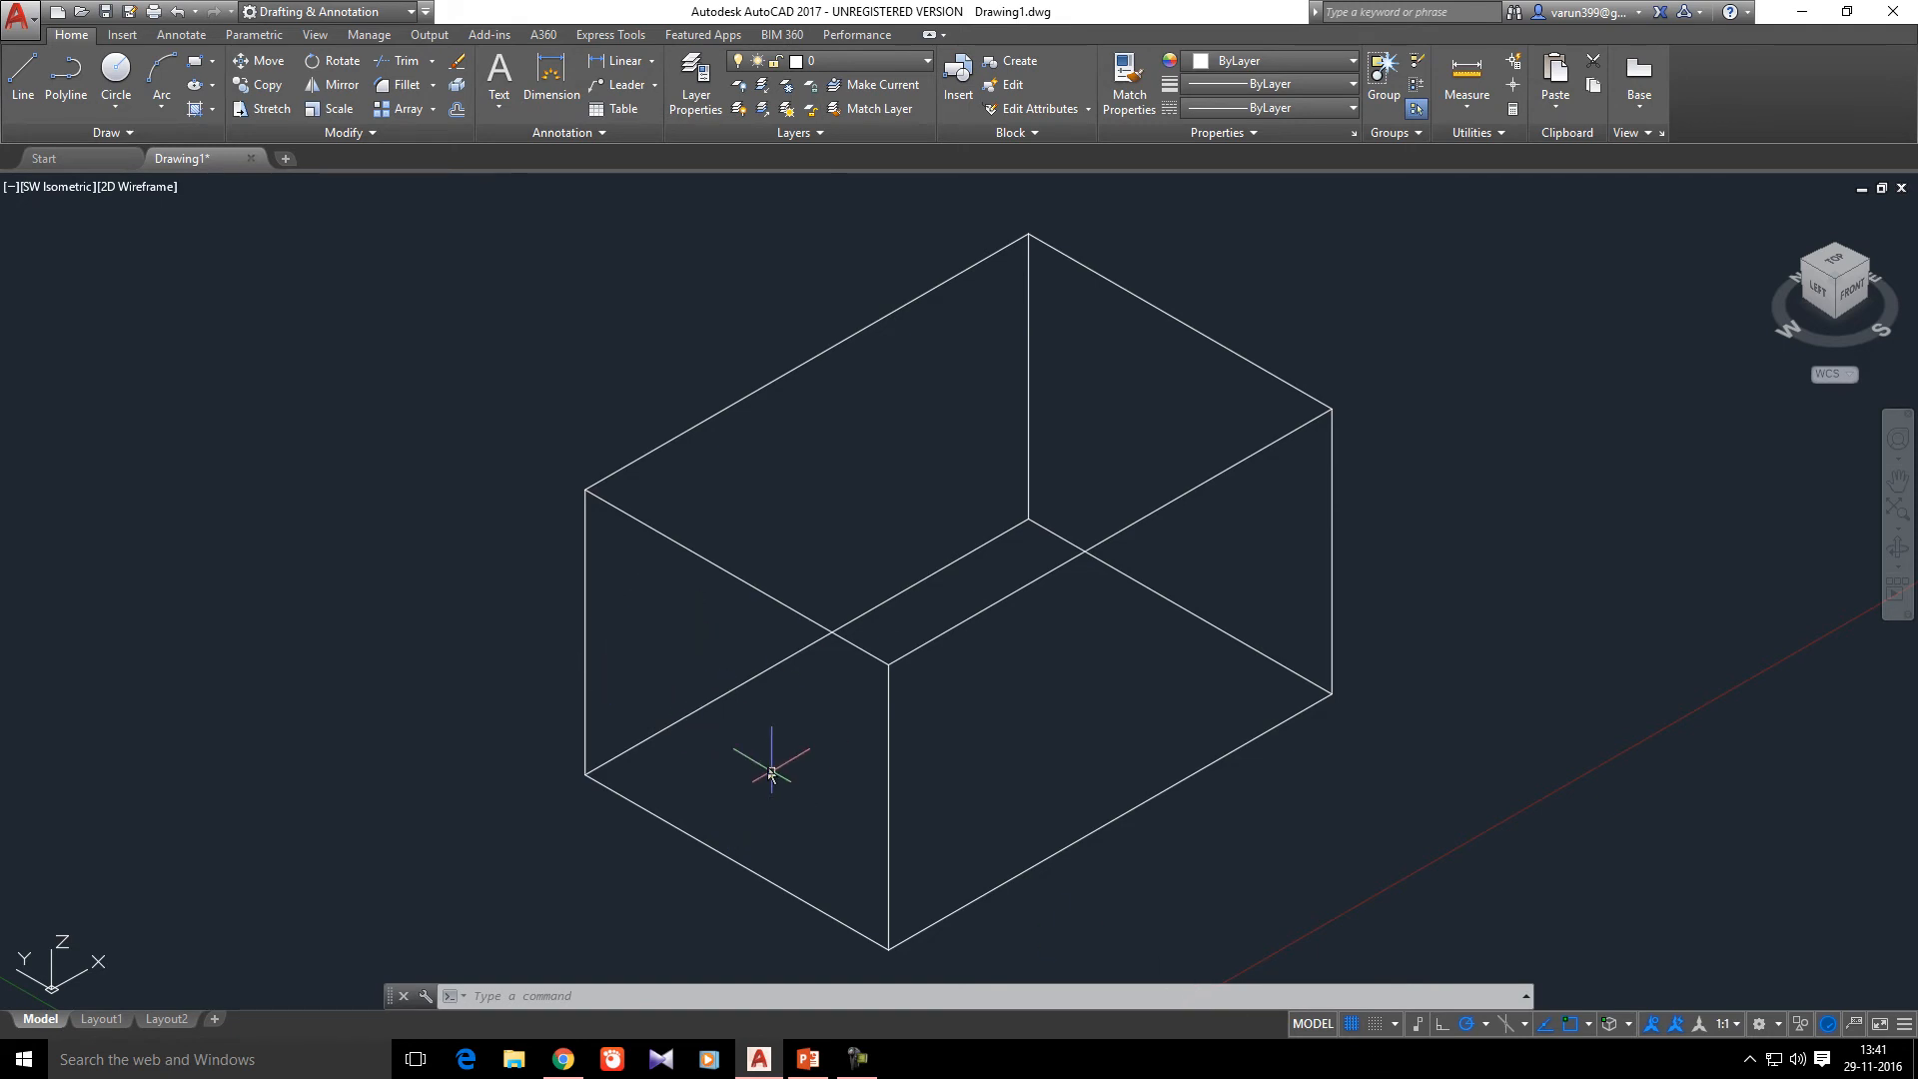
- Review the 3D object snap modes, with Vertex and Center of face enabled, and turn 3D Object Snap on
click(1627, 1024)
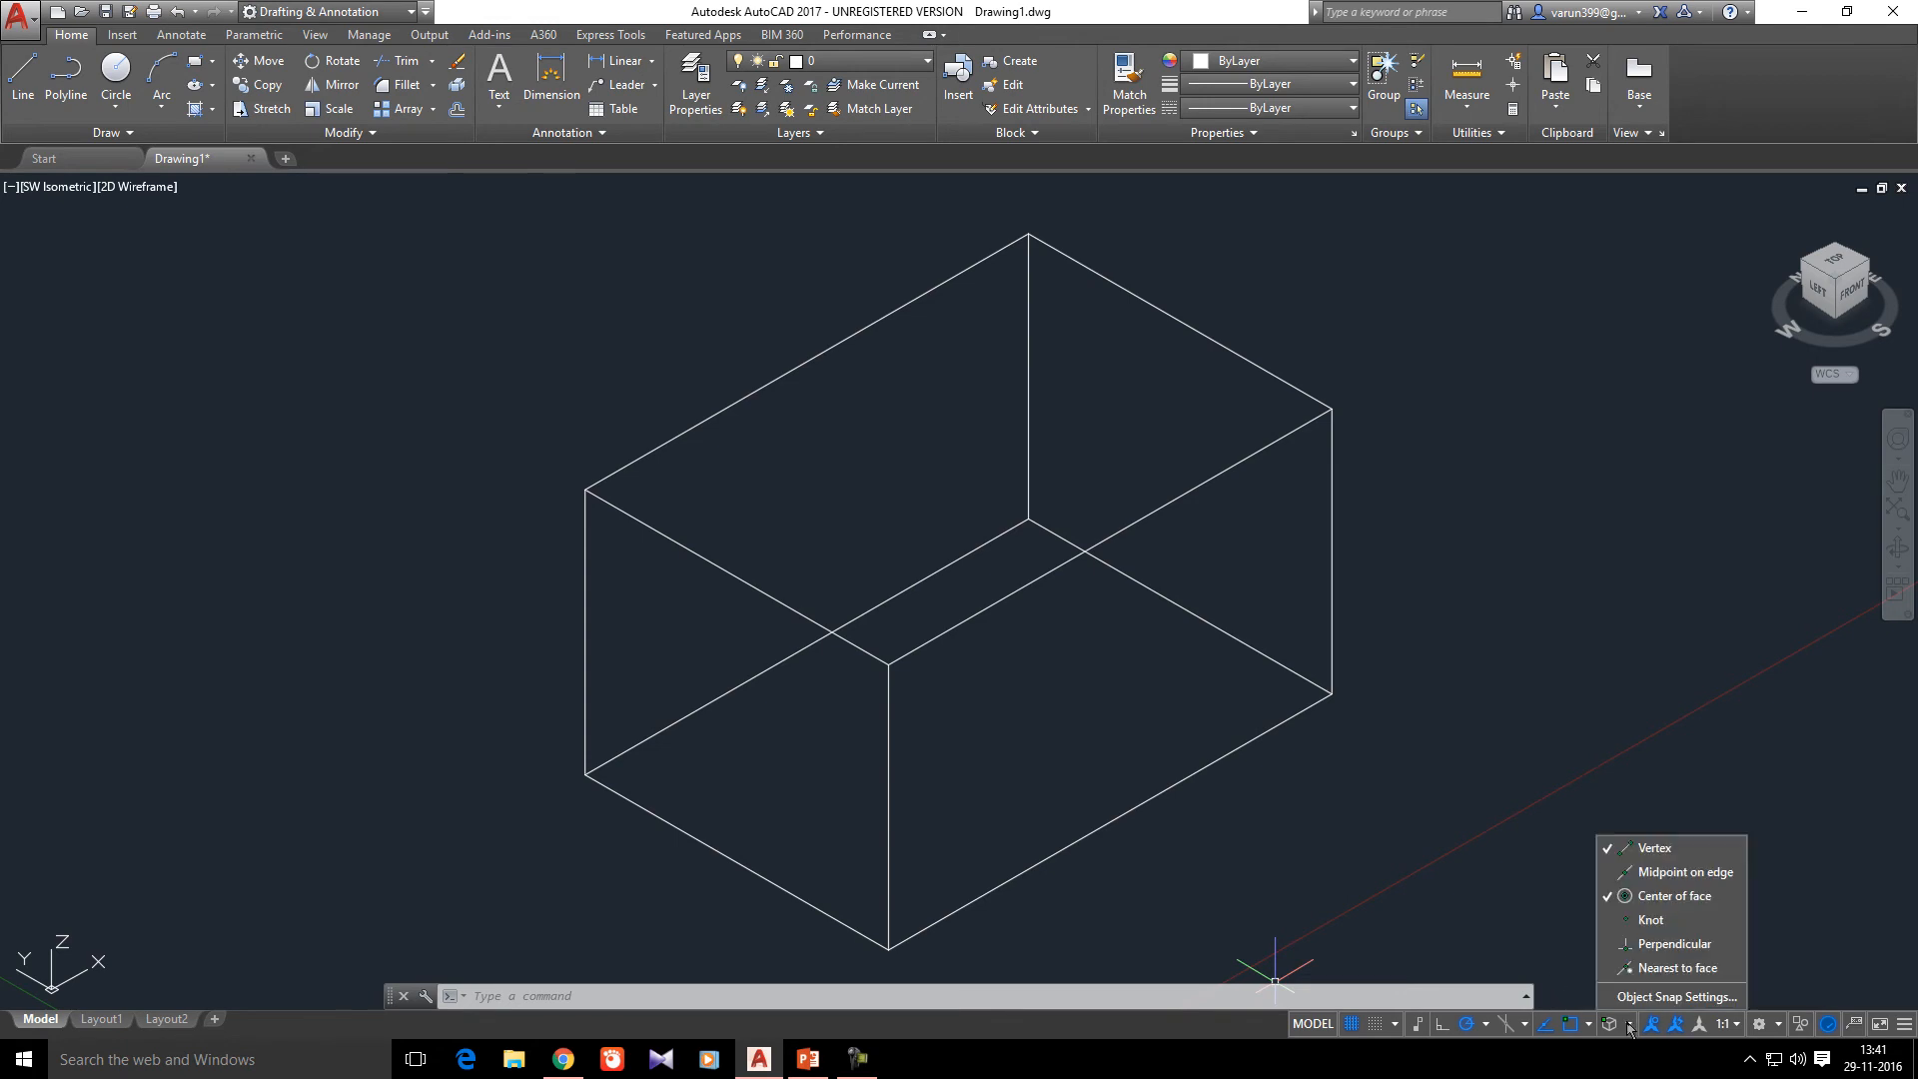
key(ctrl)
key(ctrl)
click(1607, 1027)
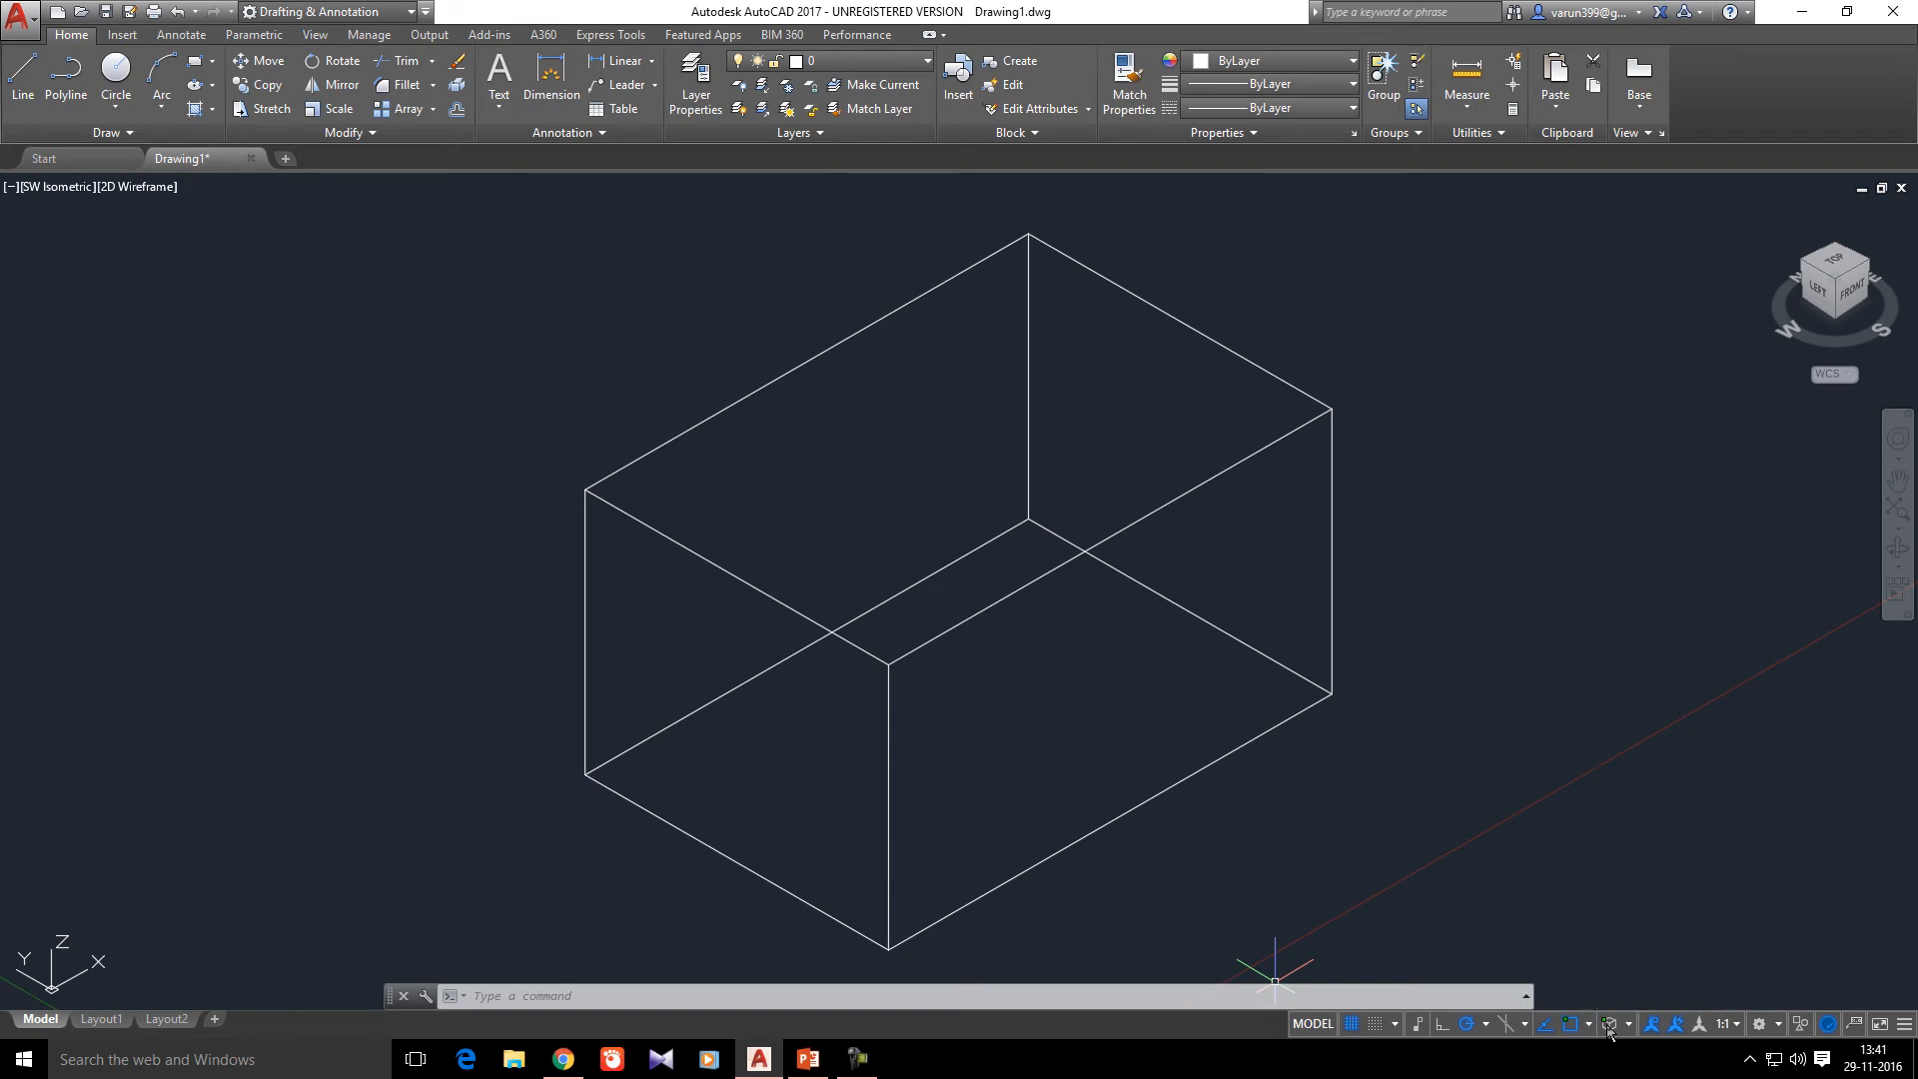
click(1607, 1027)
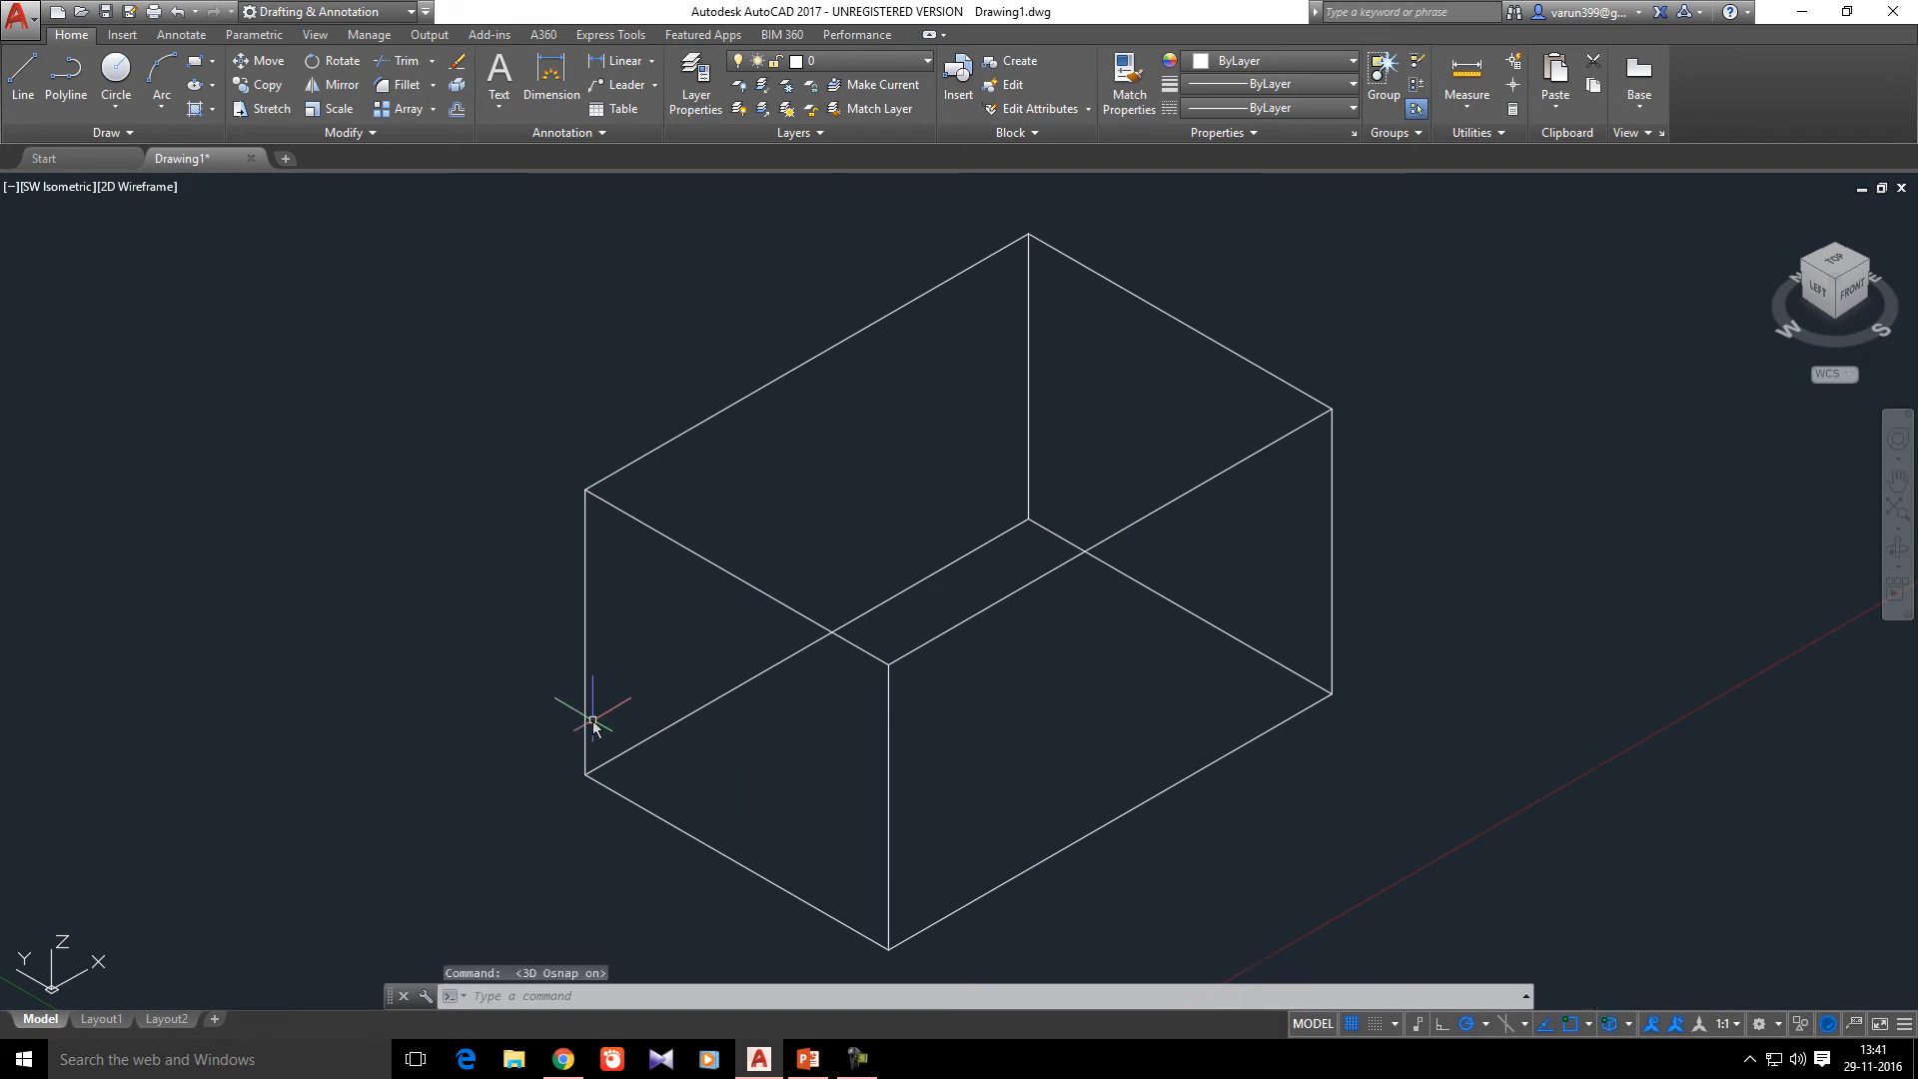
- Draw a line from the centre of the box's left face to a point outside the box
text(l)
key(Return)
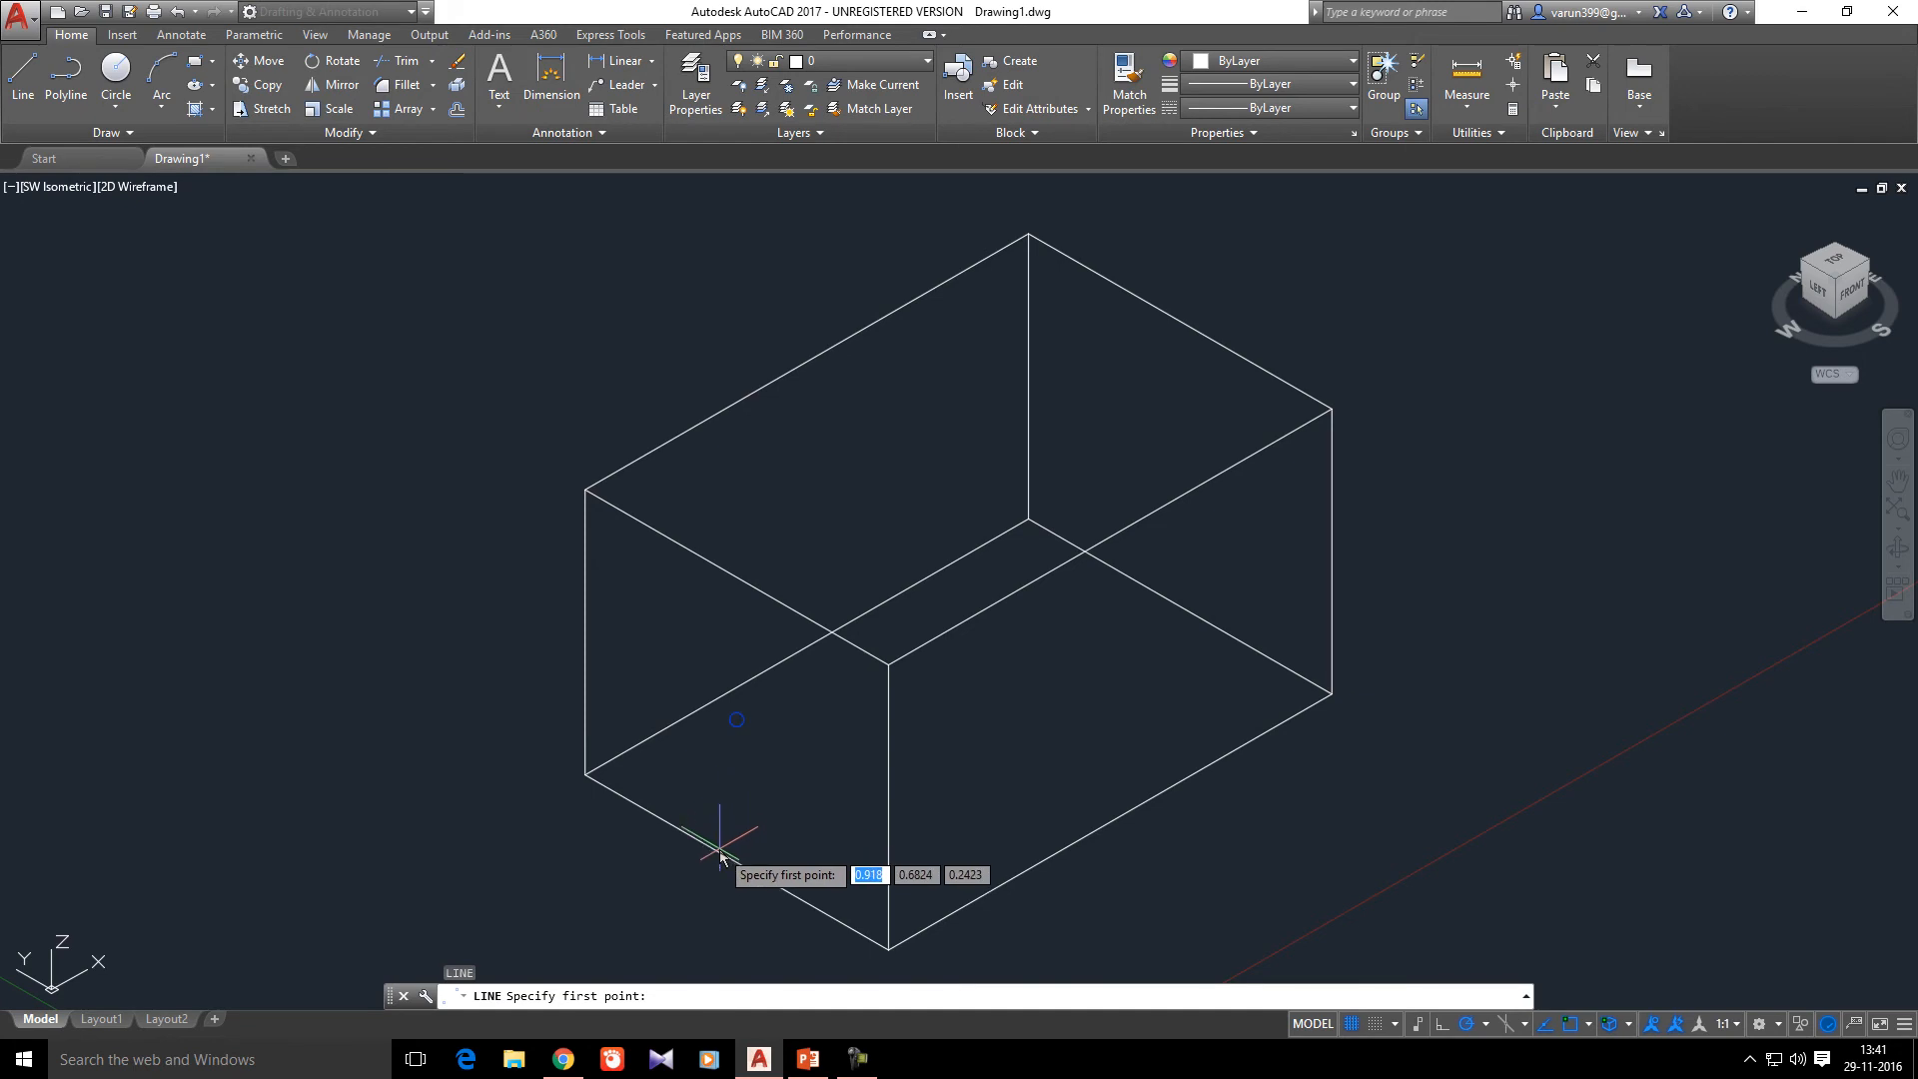
key(ctrl)
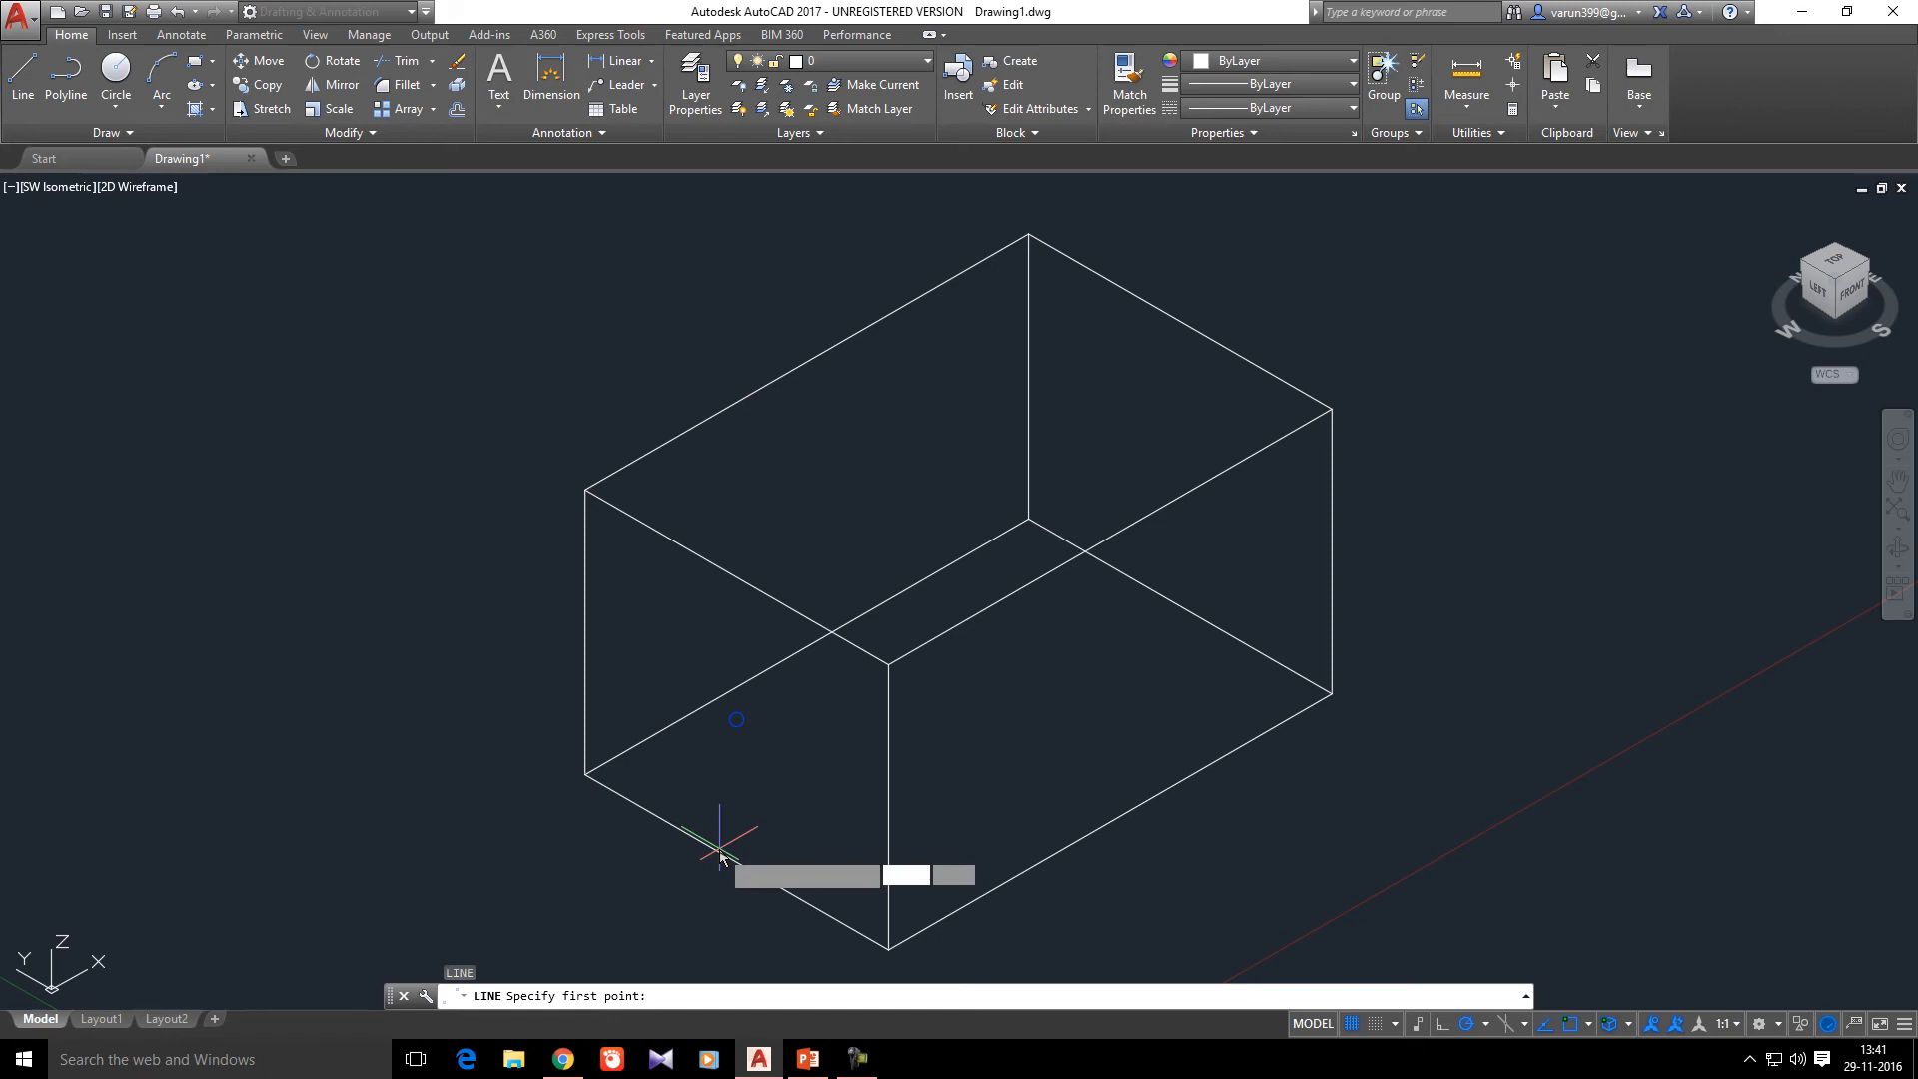
click(720, 853)
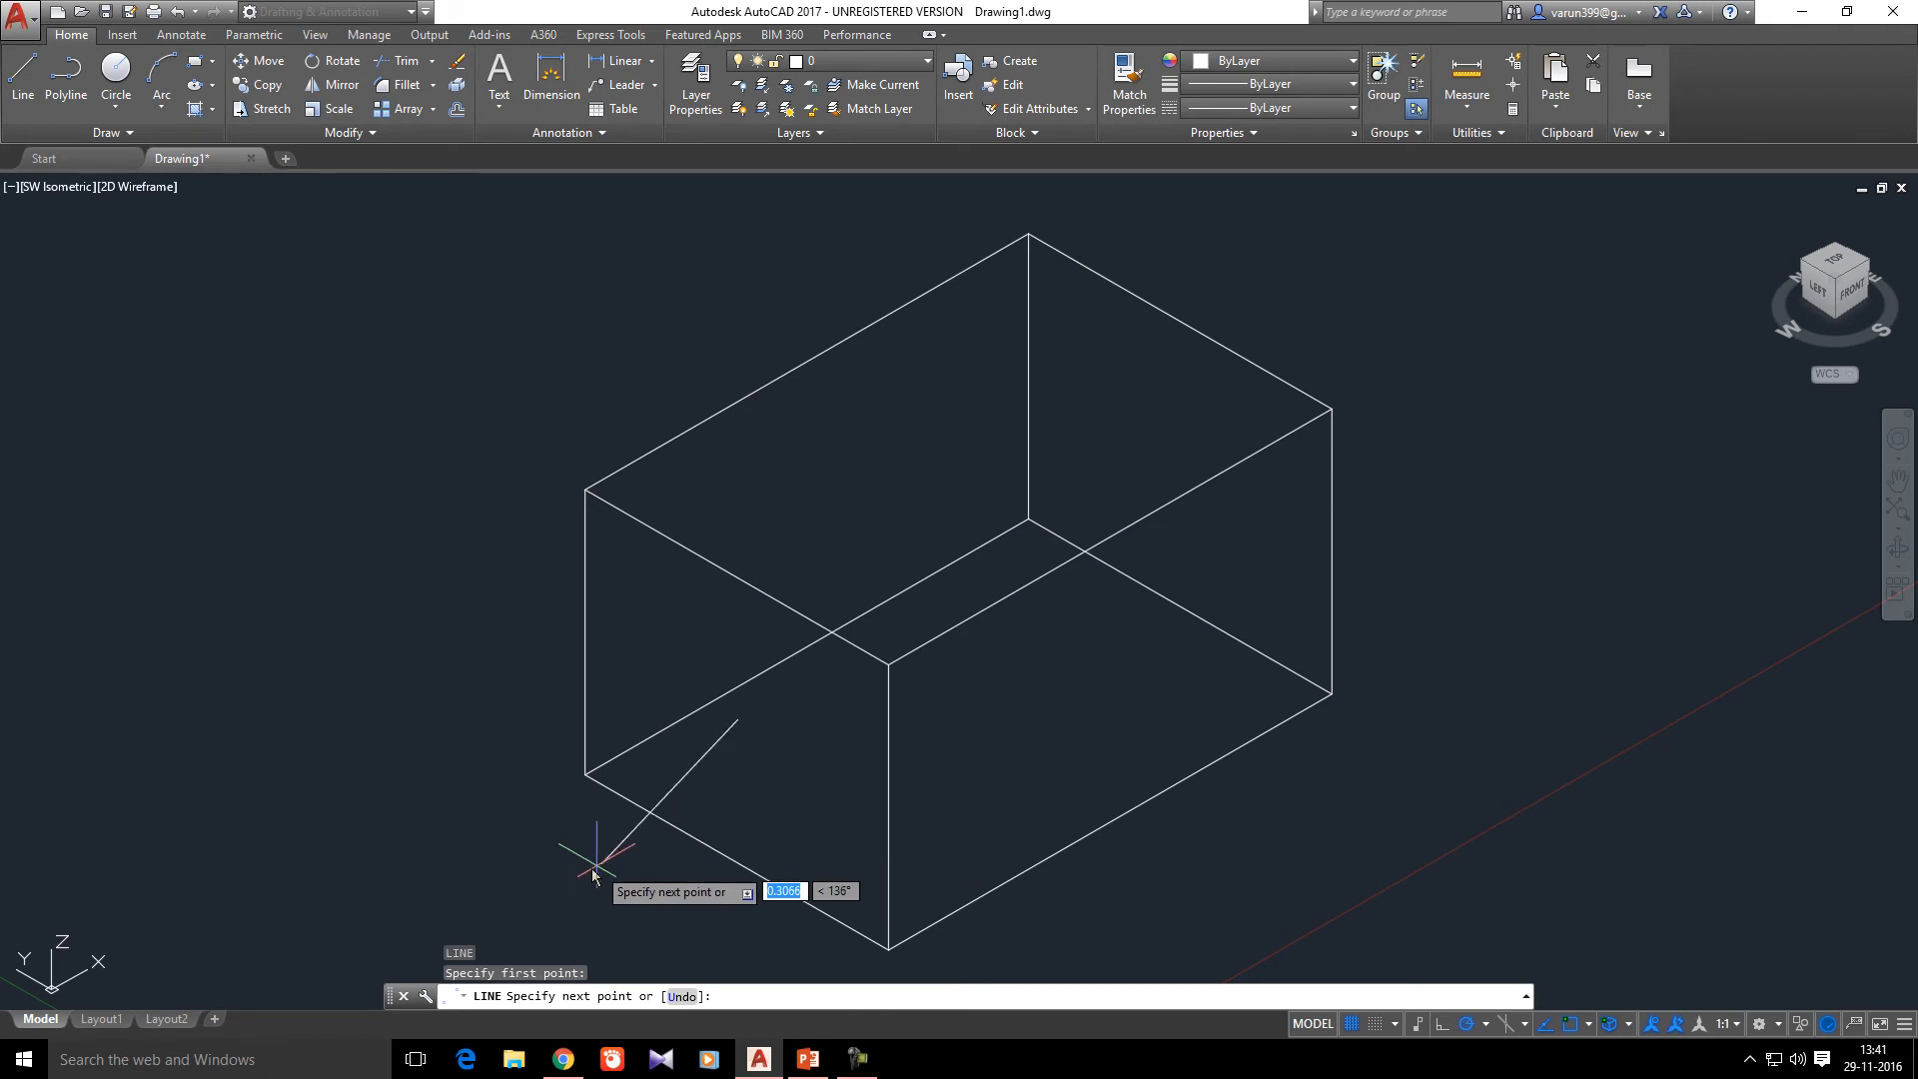
click(340, 857)
key(Escape)
shift+middle_drag(574, 851, 1679, 992)
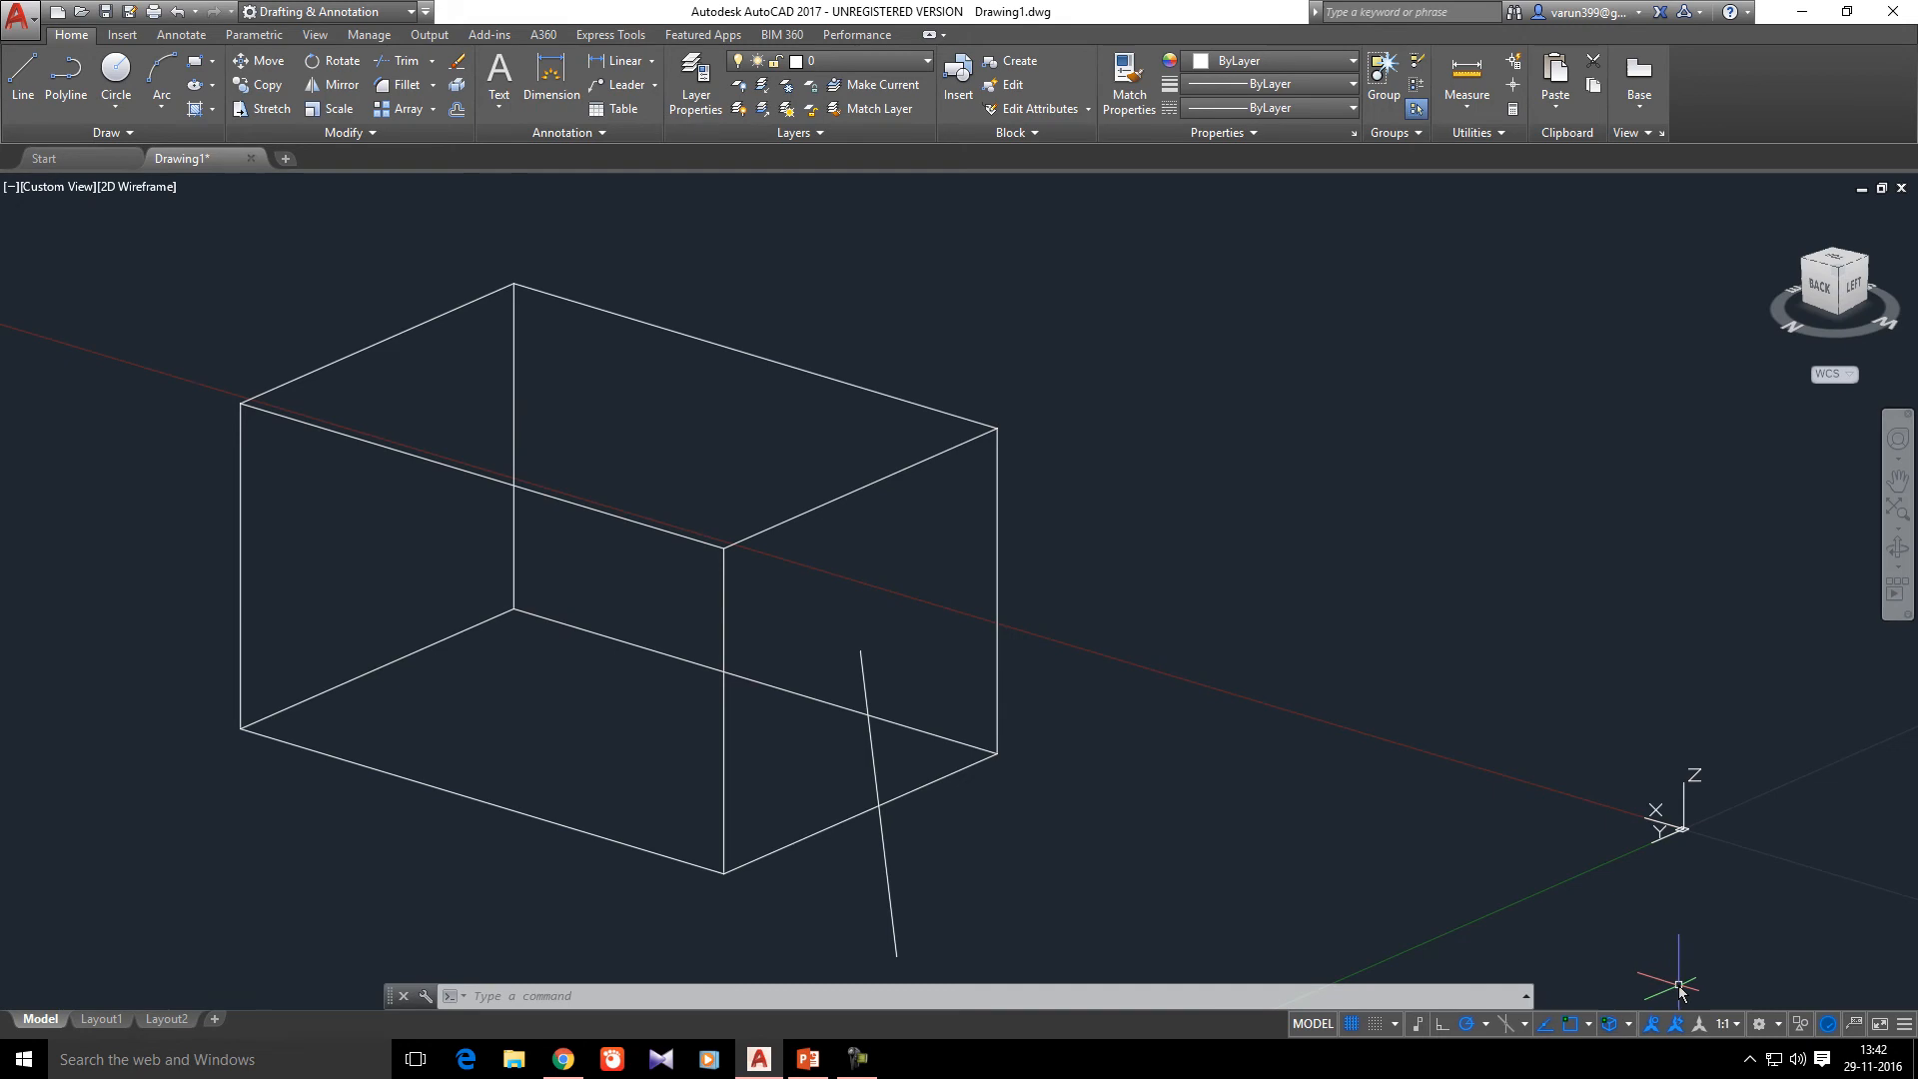
- Draw a circle by centre and radius over the box's long side face with Dynamic UCS off
click(1630, 1020)
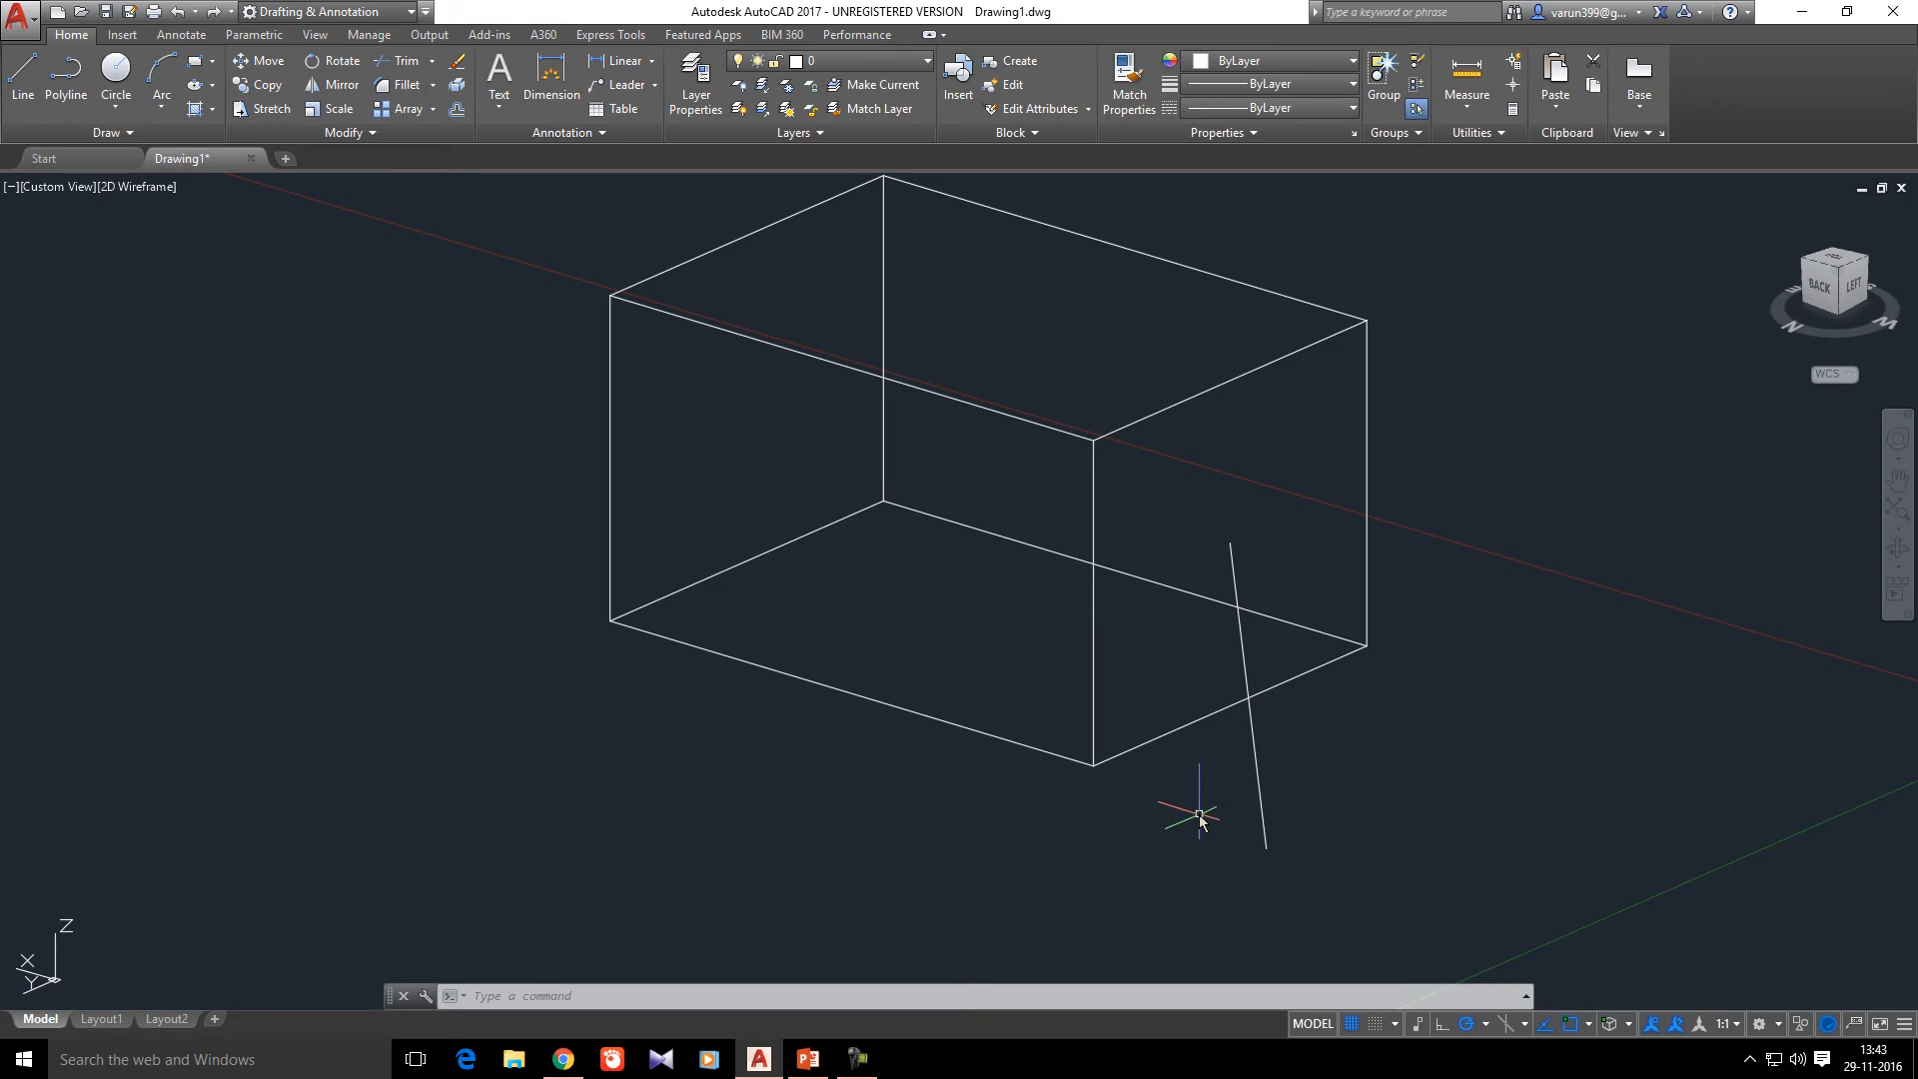
text(c)
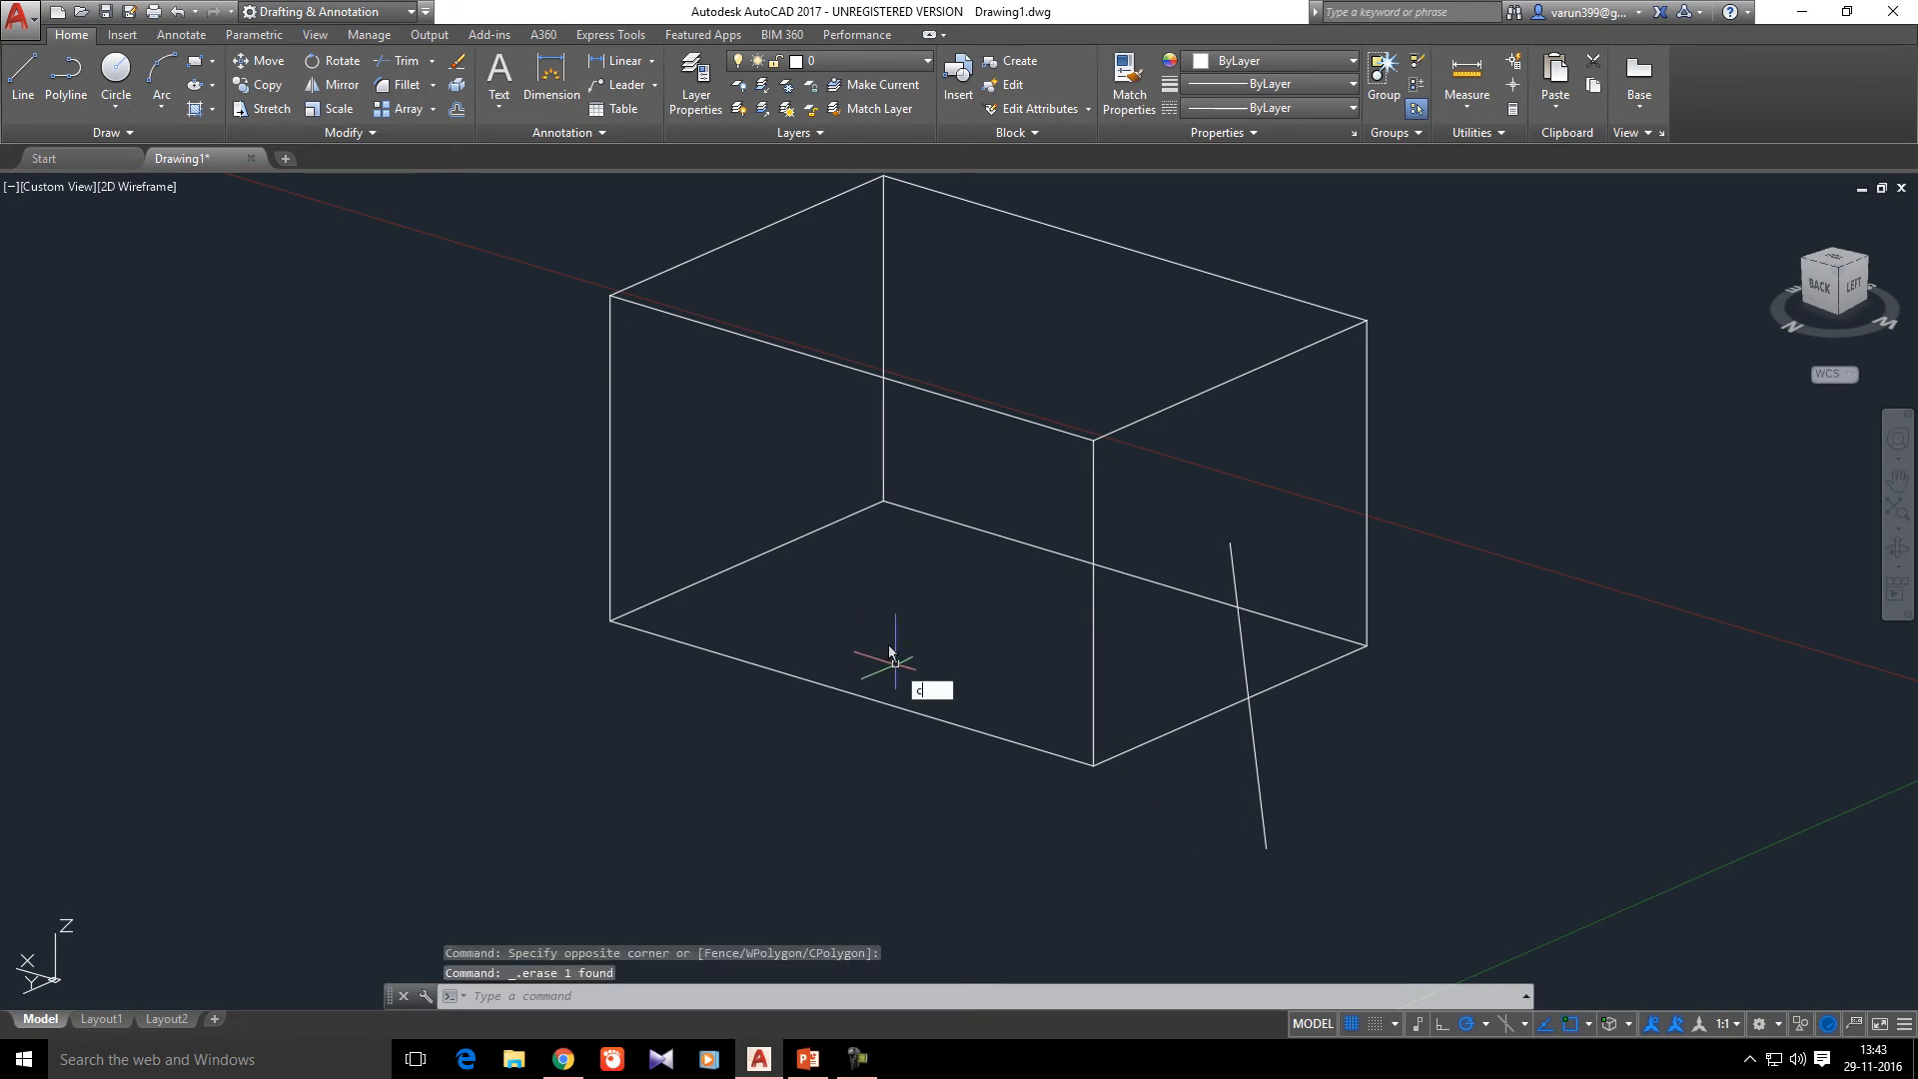
key(Return)
click(868, 549)
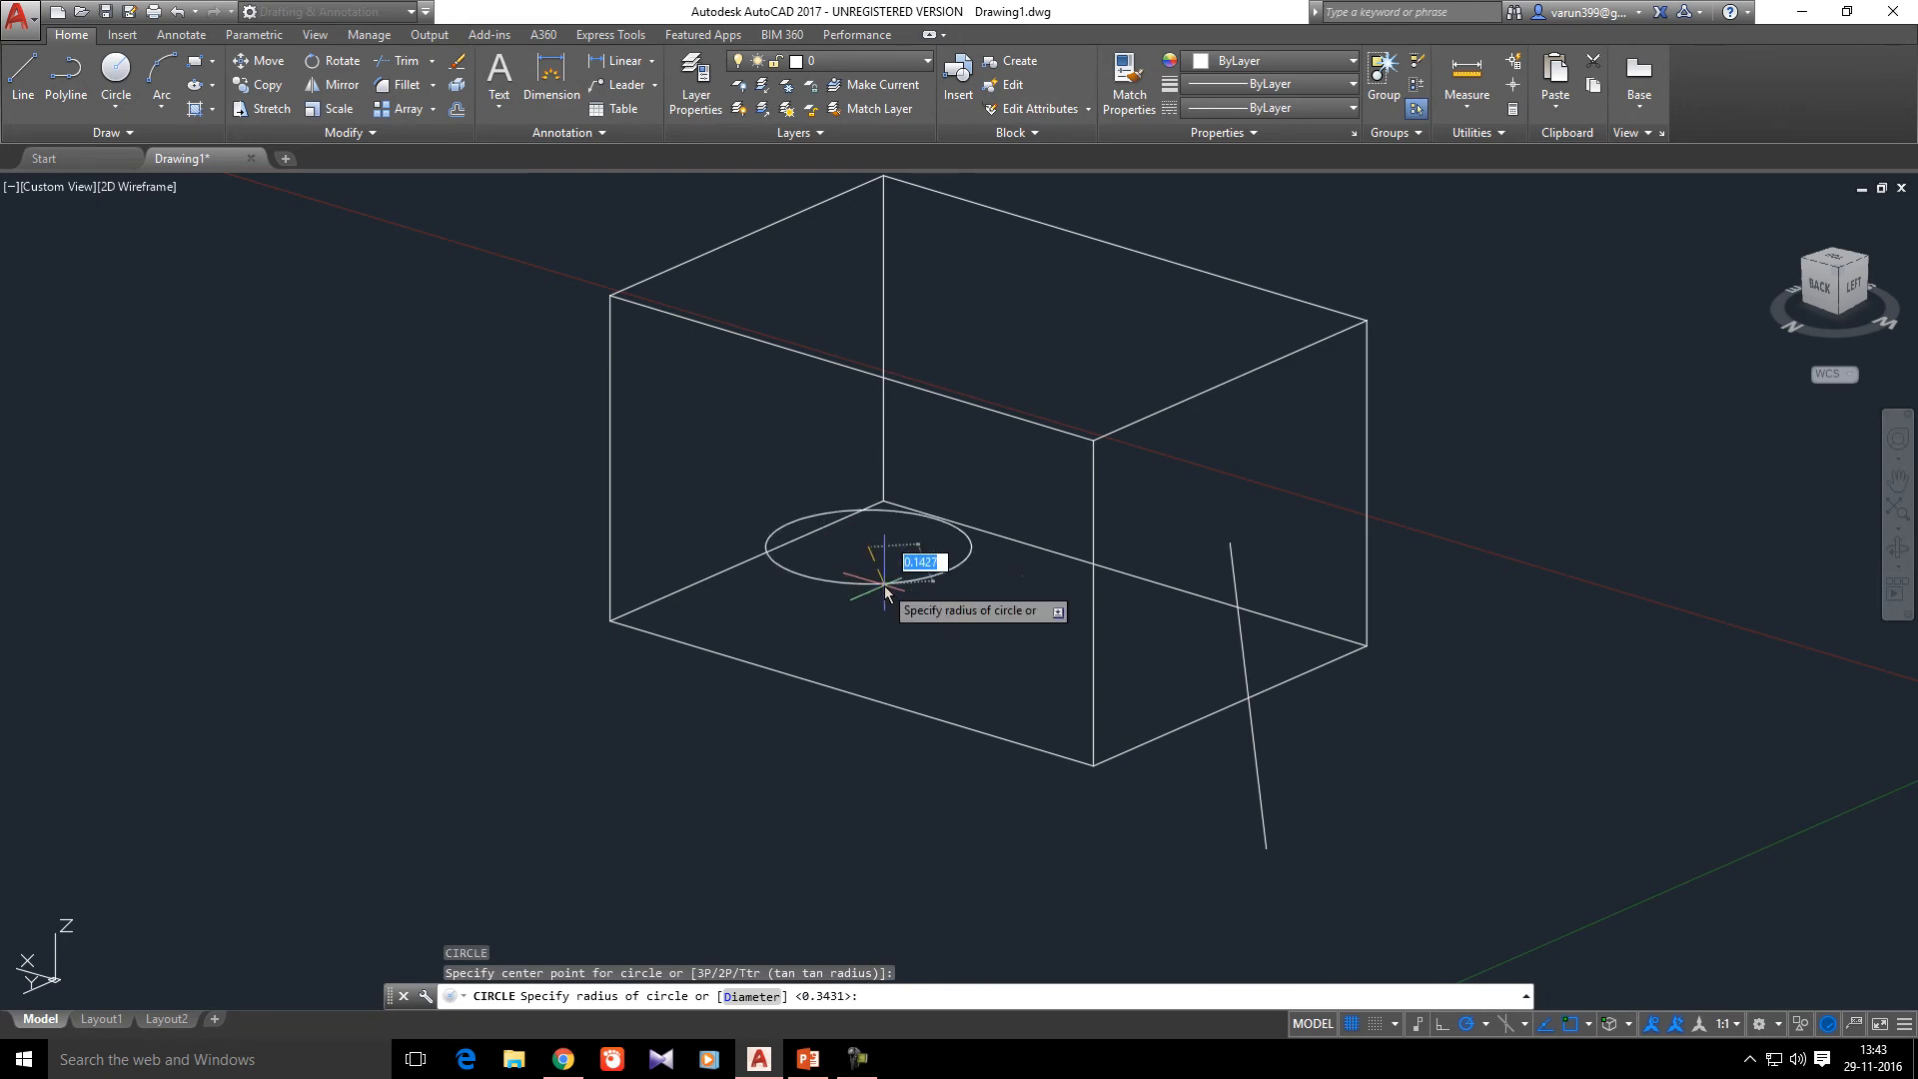
click(904, 632)
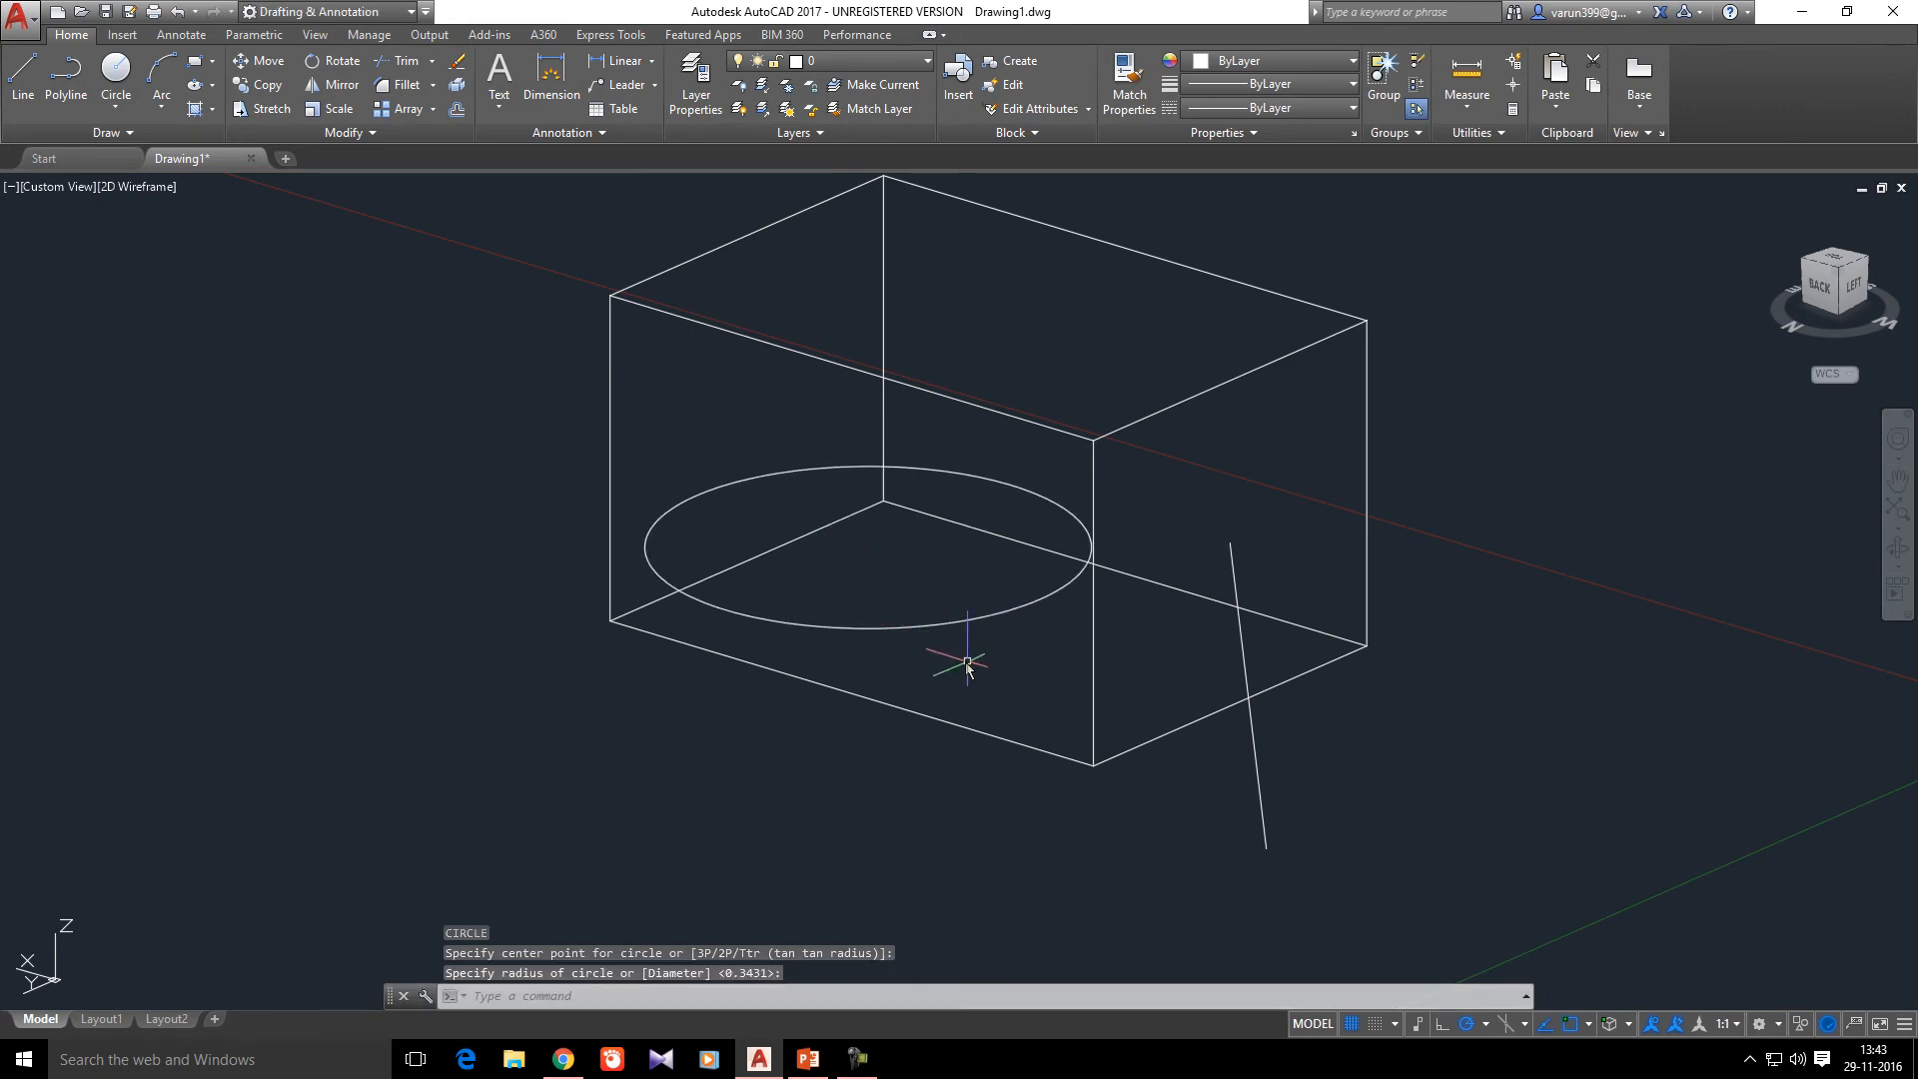
shift+middle_drag(889, 796, 1065, 767)
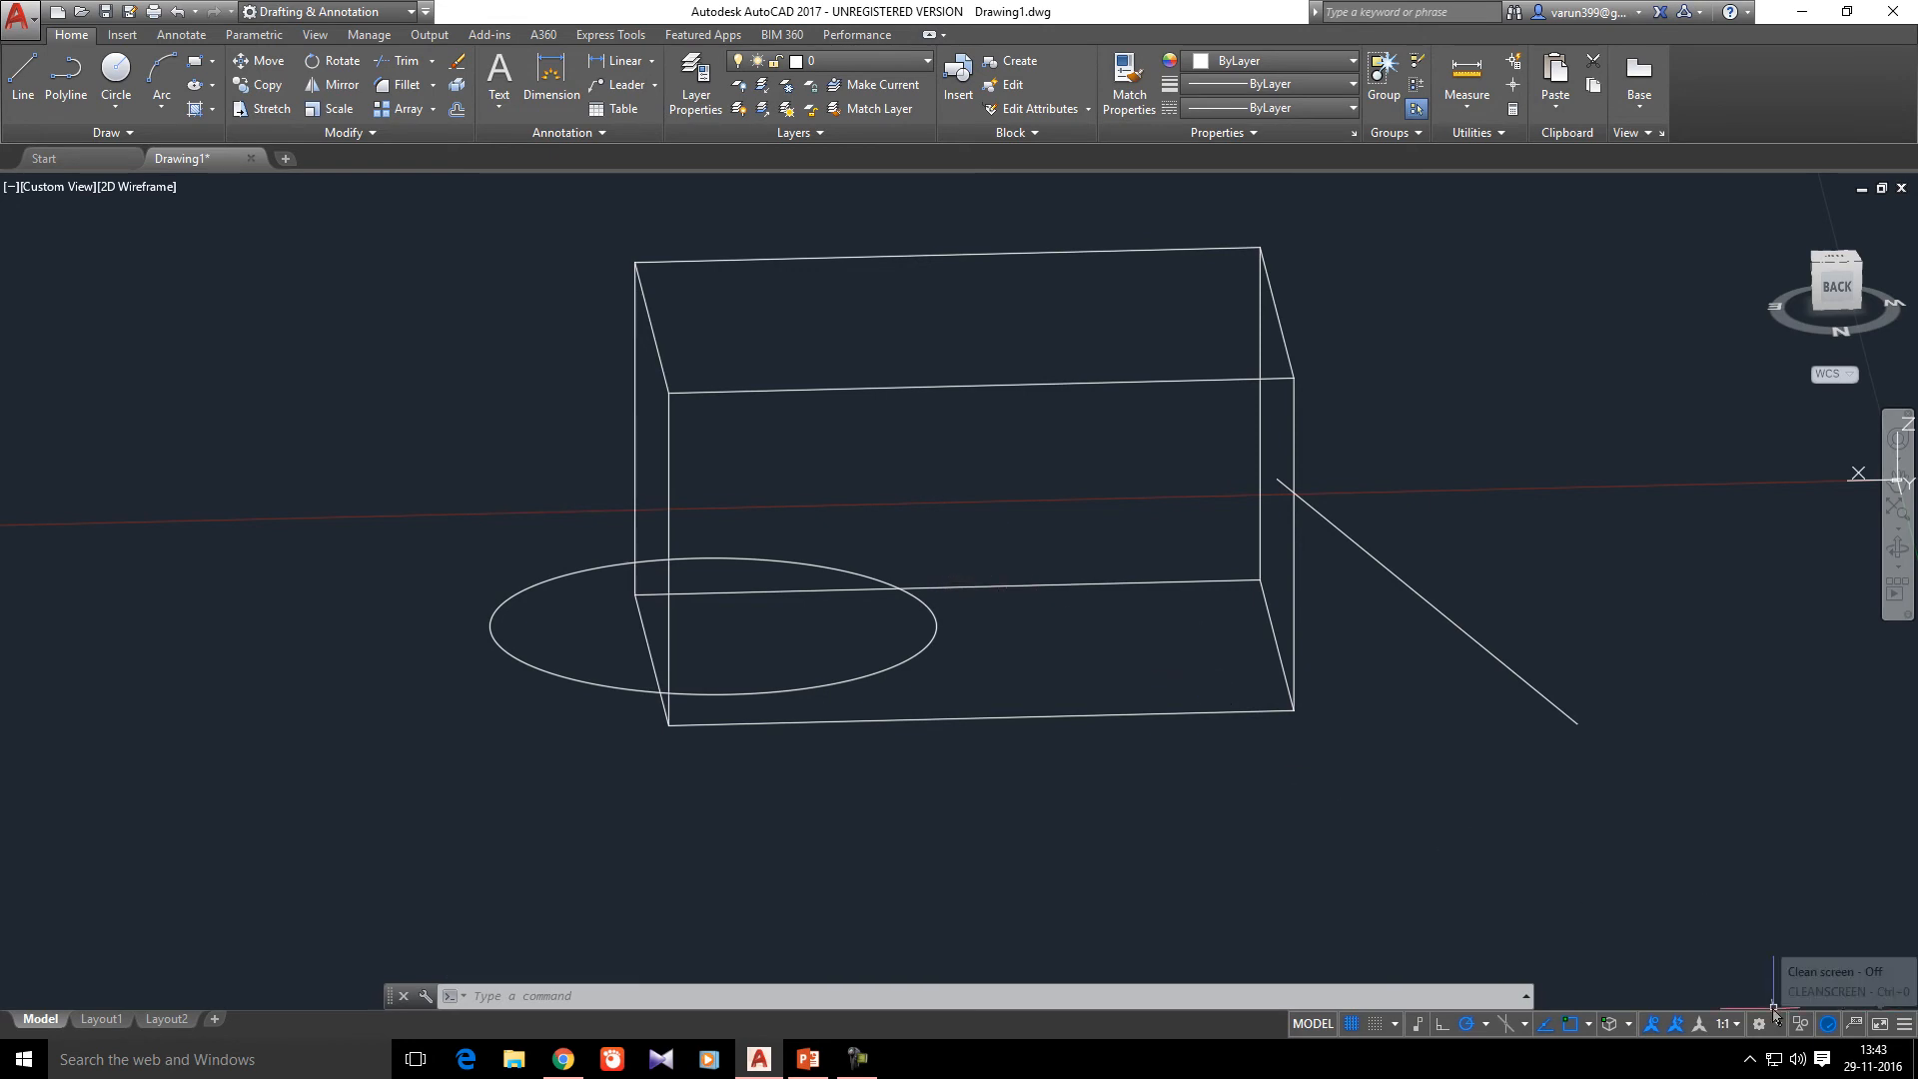
- Make the Dynamic UCS toggle available in the status bar
click(1903, 1026)
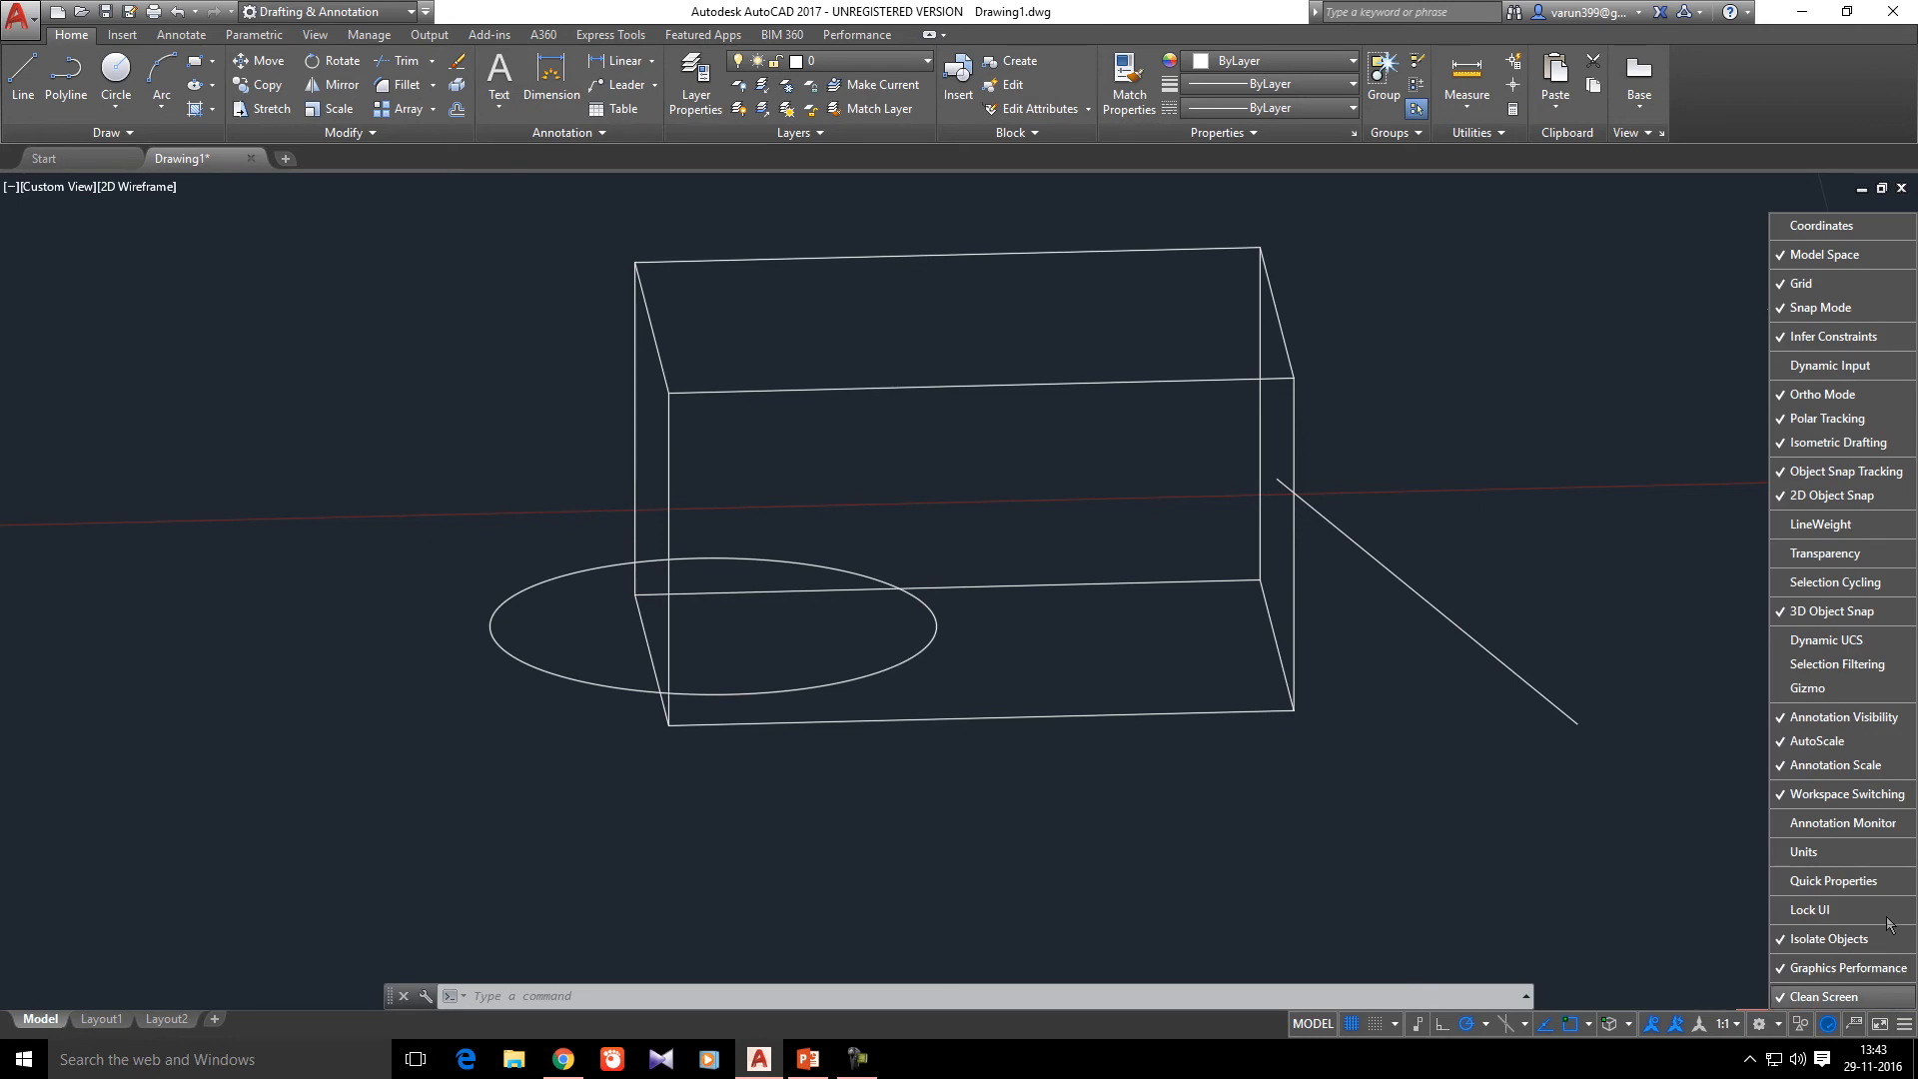
click(1863, 642)
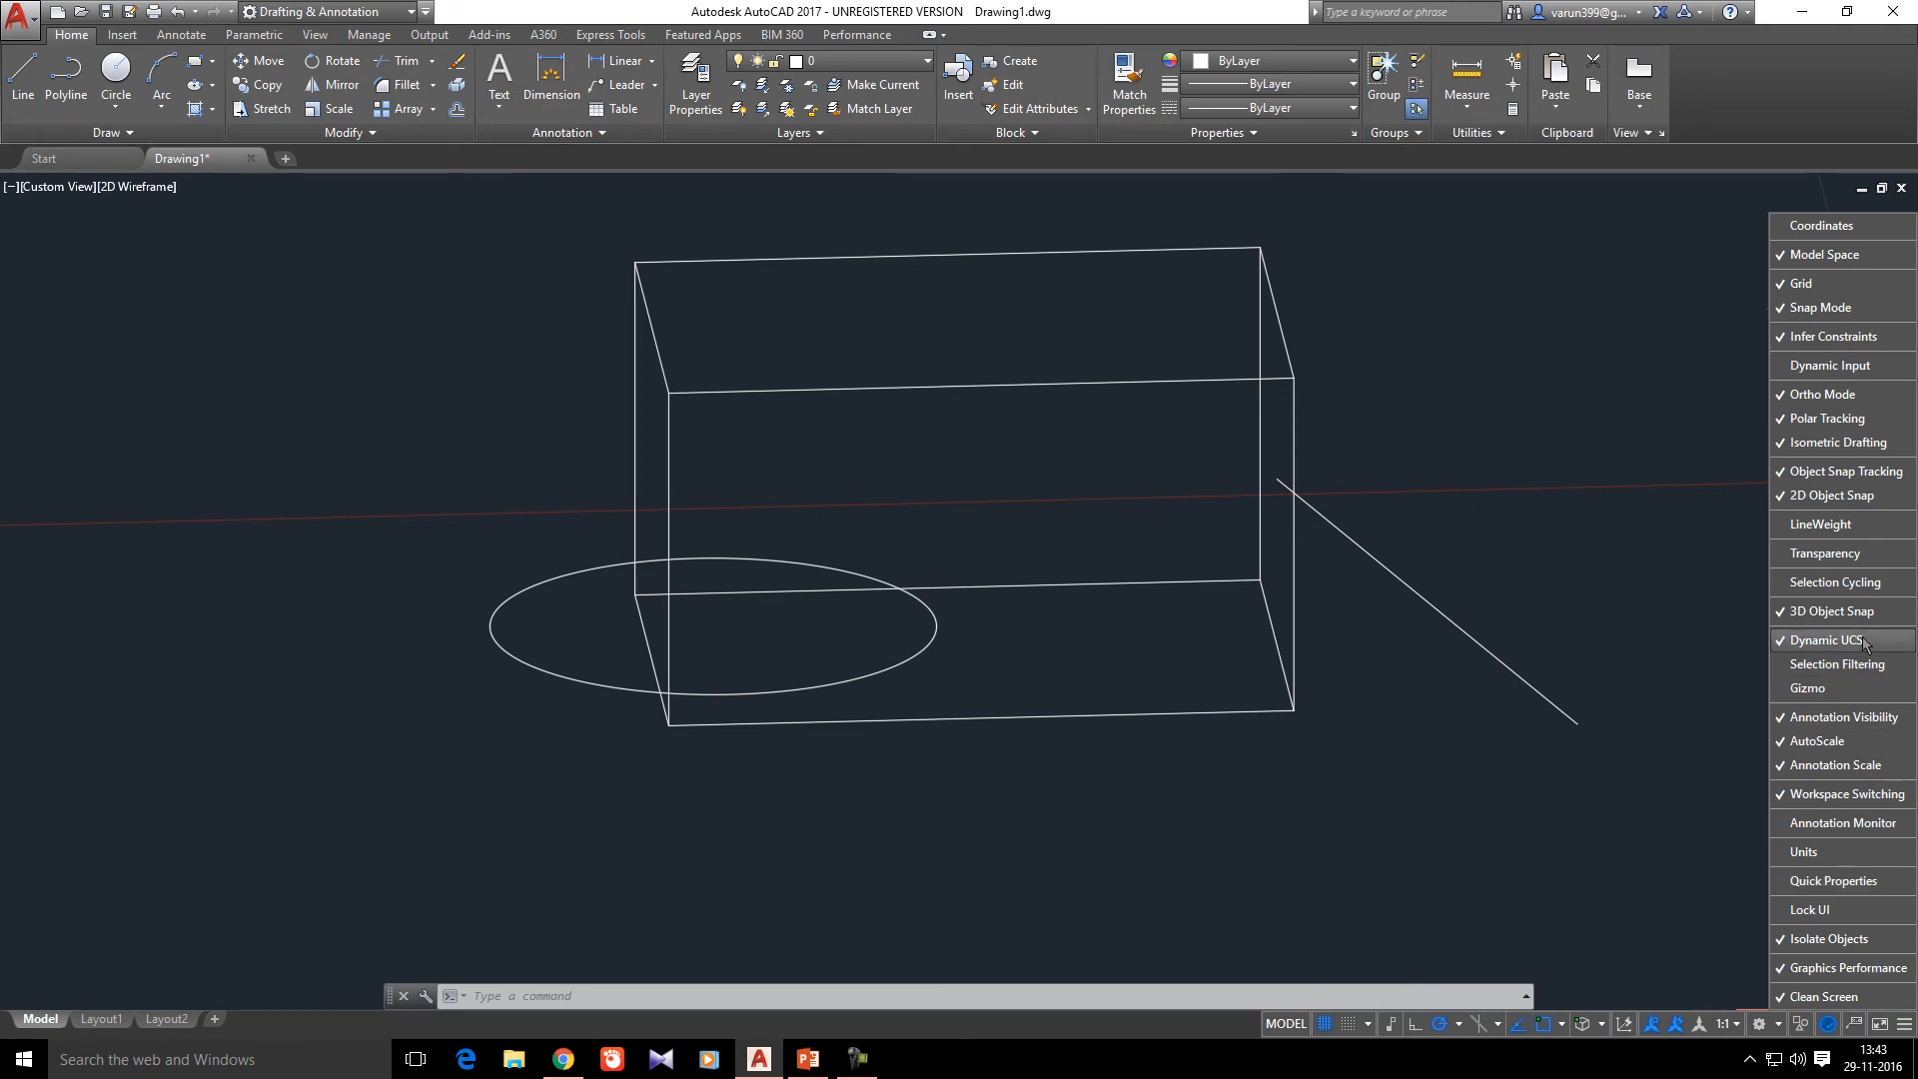
- Turn Dynamic UCS on
key(ctrl)
key(ctrl)
key(ctrl)
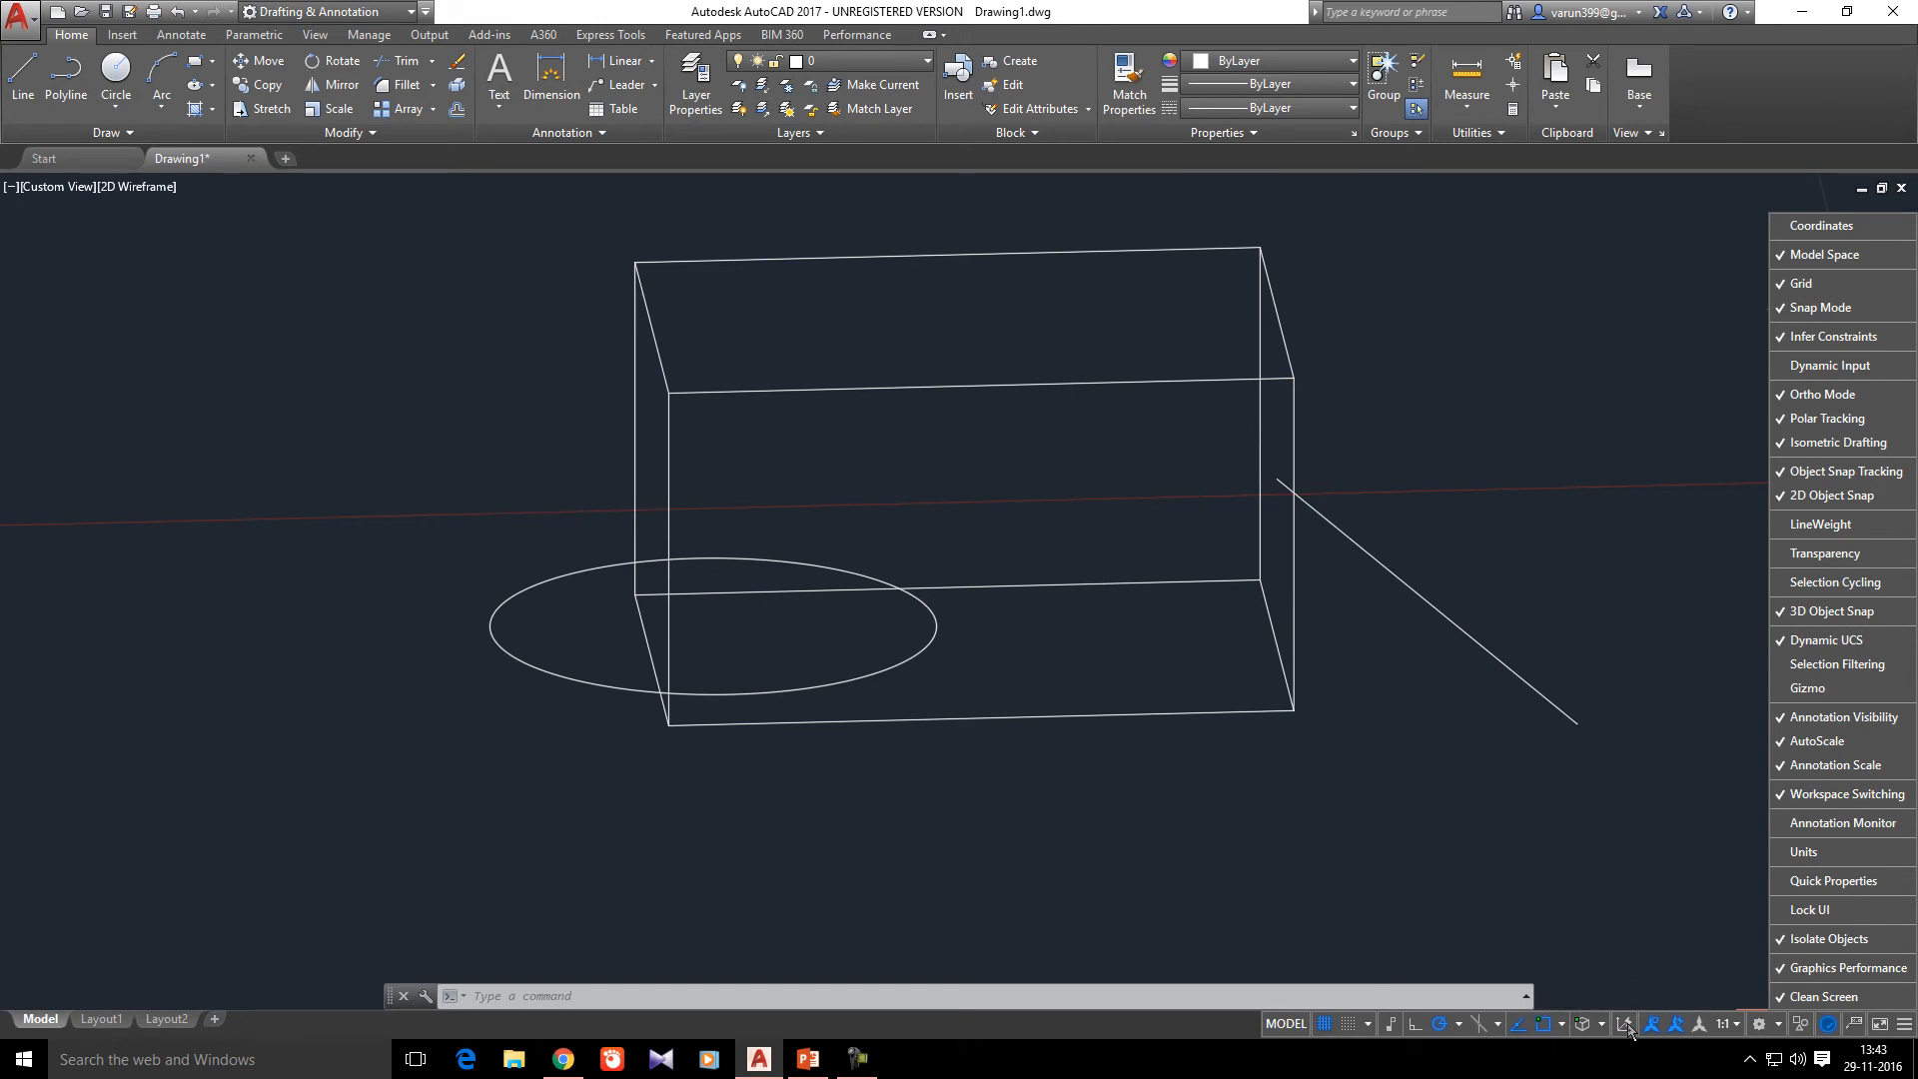
click(1629, 1029)
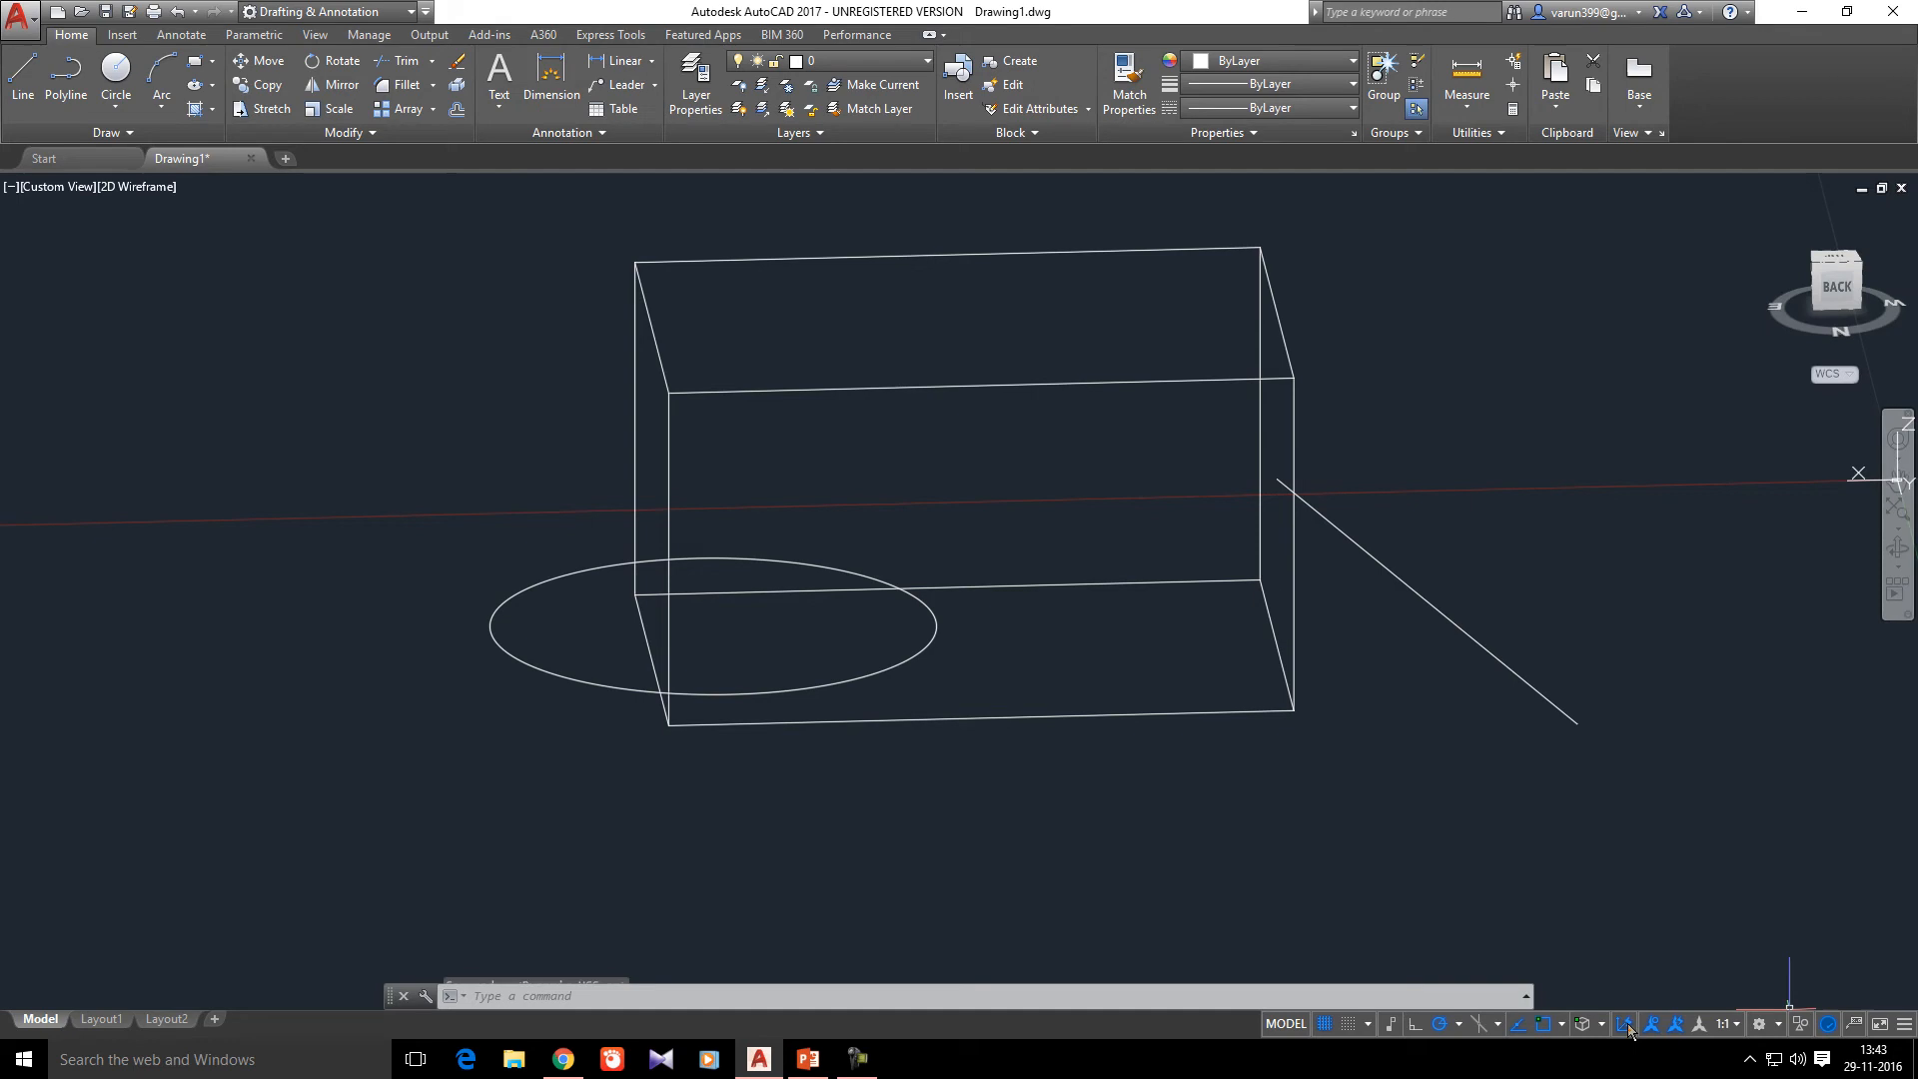
- Draw a circle of radius about 0.17 by centre and radius on the box's long side face with Dynamic UCS active
shift+middle_drag(970, 771, 916, 850)
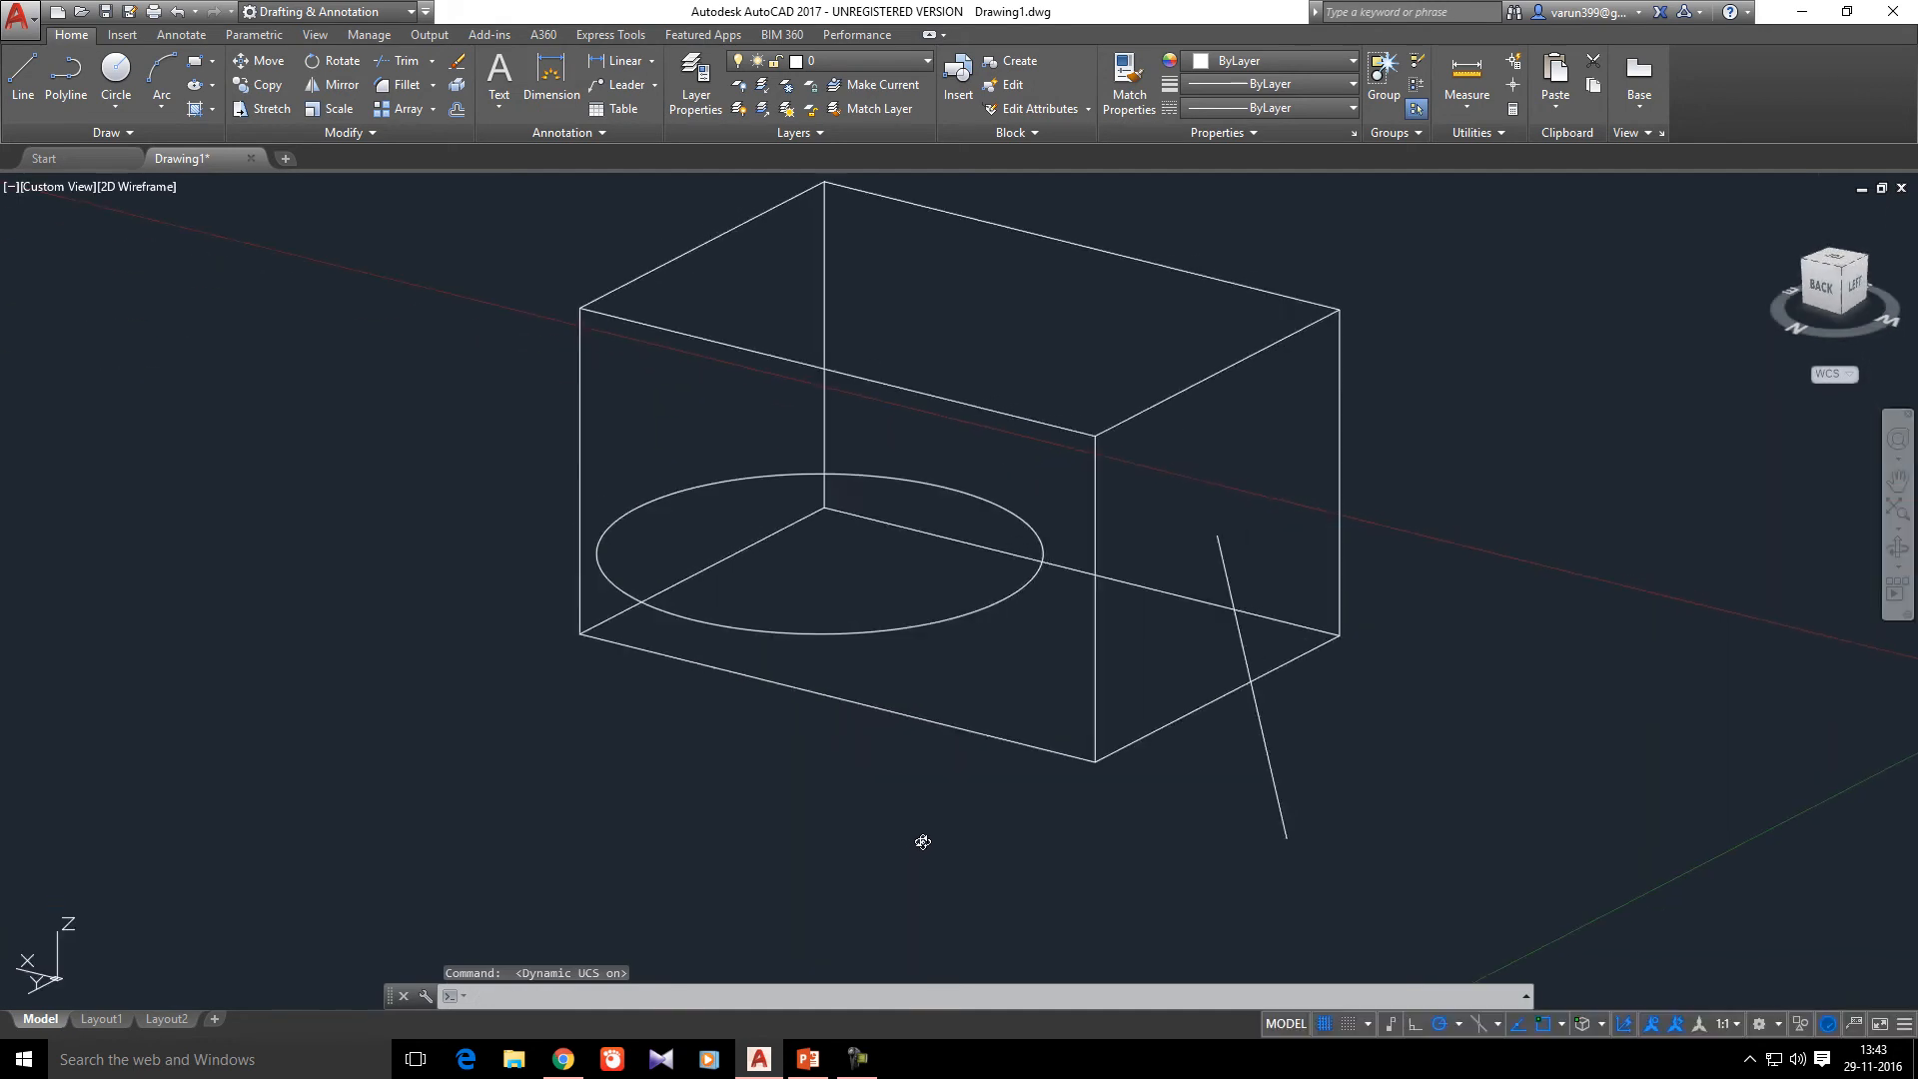
text(c)
key(Return)
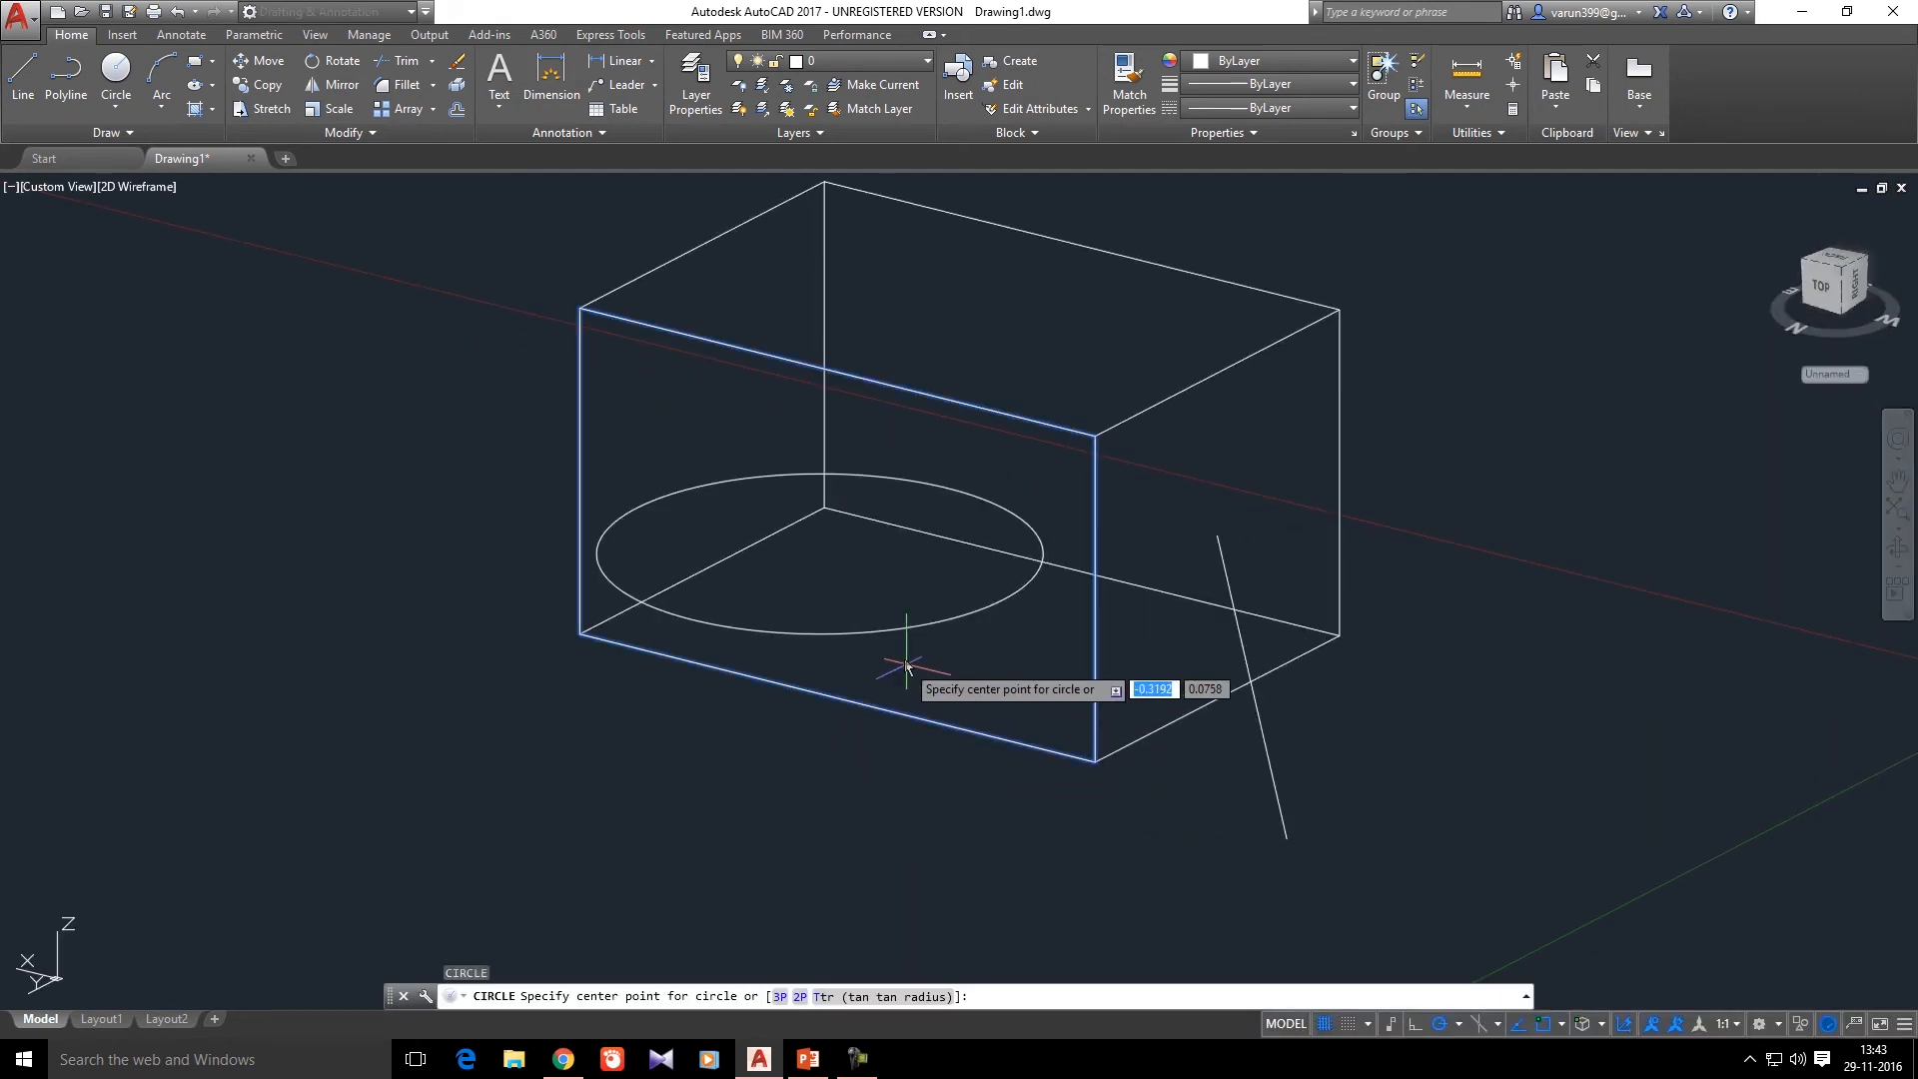
click(877, 561)
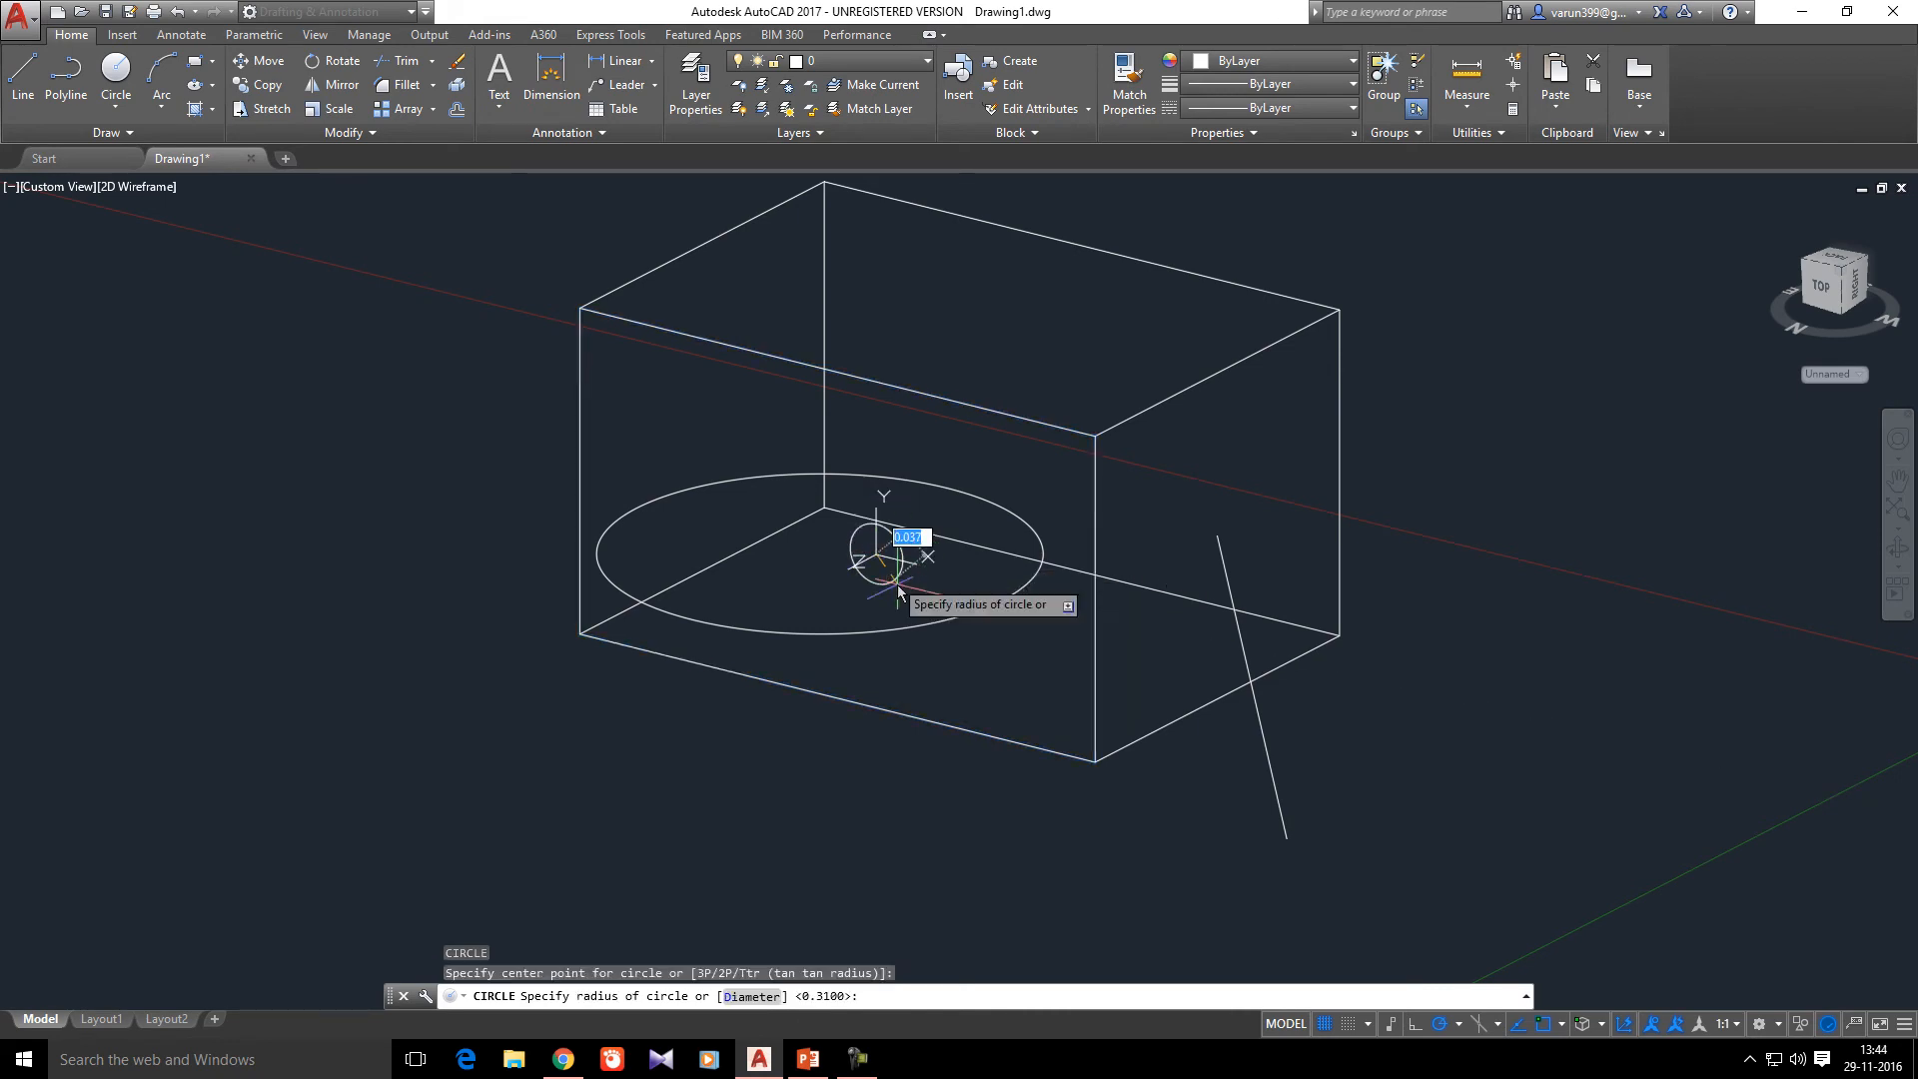
click(959, 647)
mouse_move(818, 811)
shift+middle_down()
mouse_move(1104, 792)
mouse_move(1202, 813)
mouse_move(1322, 788)
mouse_move(1106, 832)
mouse_move(908, 843)
mouse_move(792, 839)
mouse_move(766, 809)
mouse_move(949, 786)
mouse_move(976, 805)
mouse_move(839, 805)
shift+middle_up()
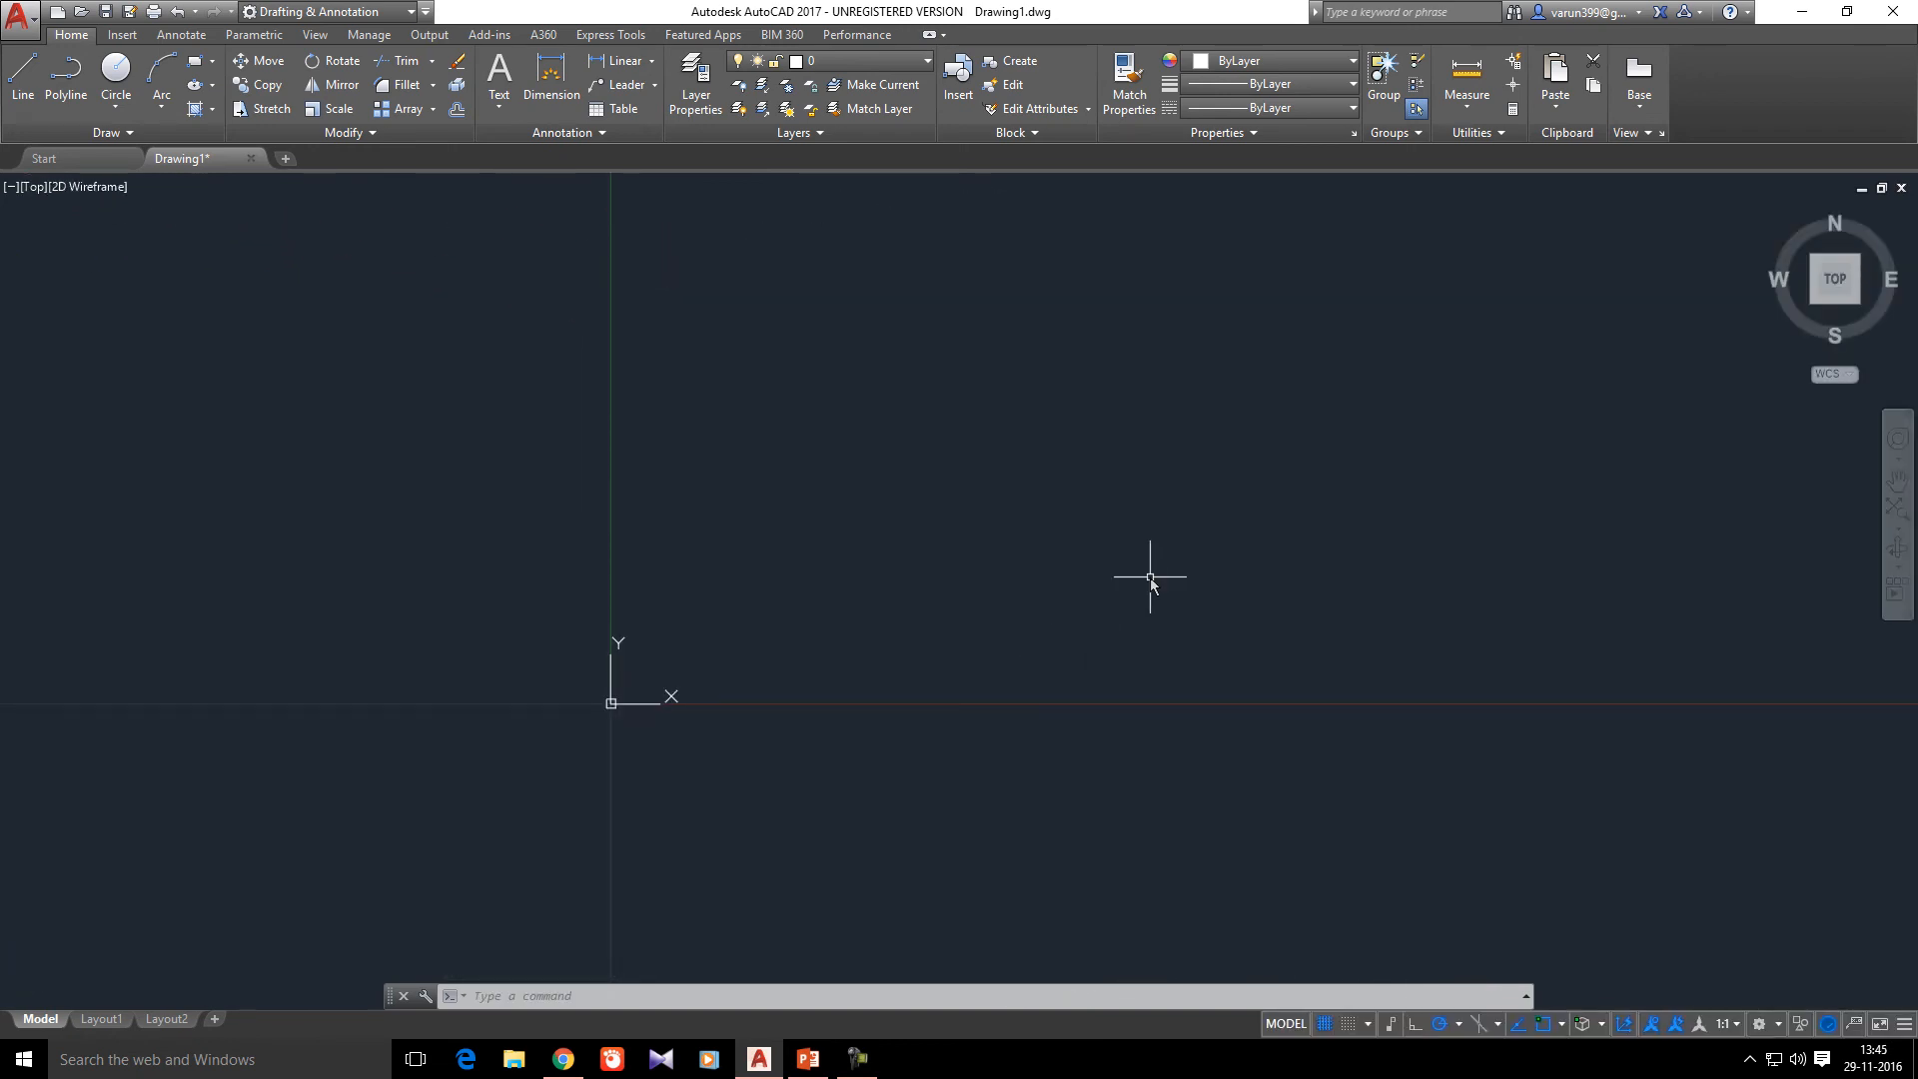
- Turn Dynamic UCS off and make the Dynamic Input toggle available in the status bar
key(F6)
key(Escape)
click(1903, 1025)
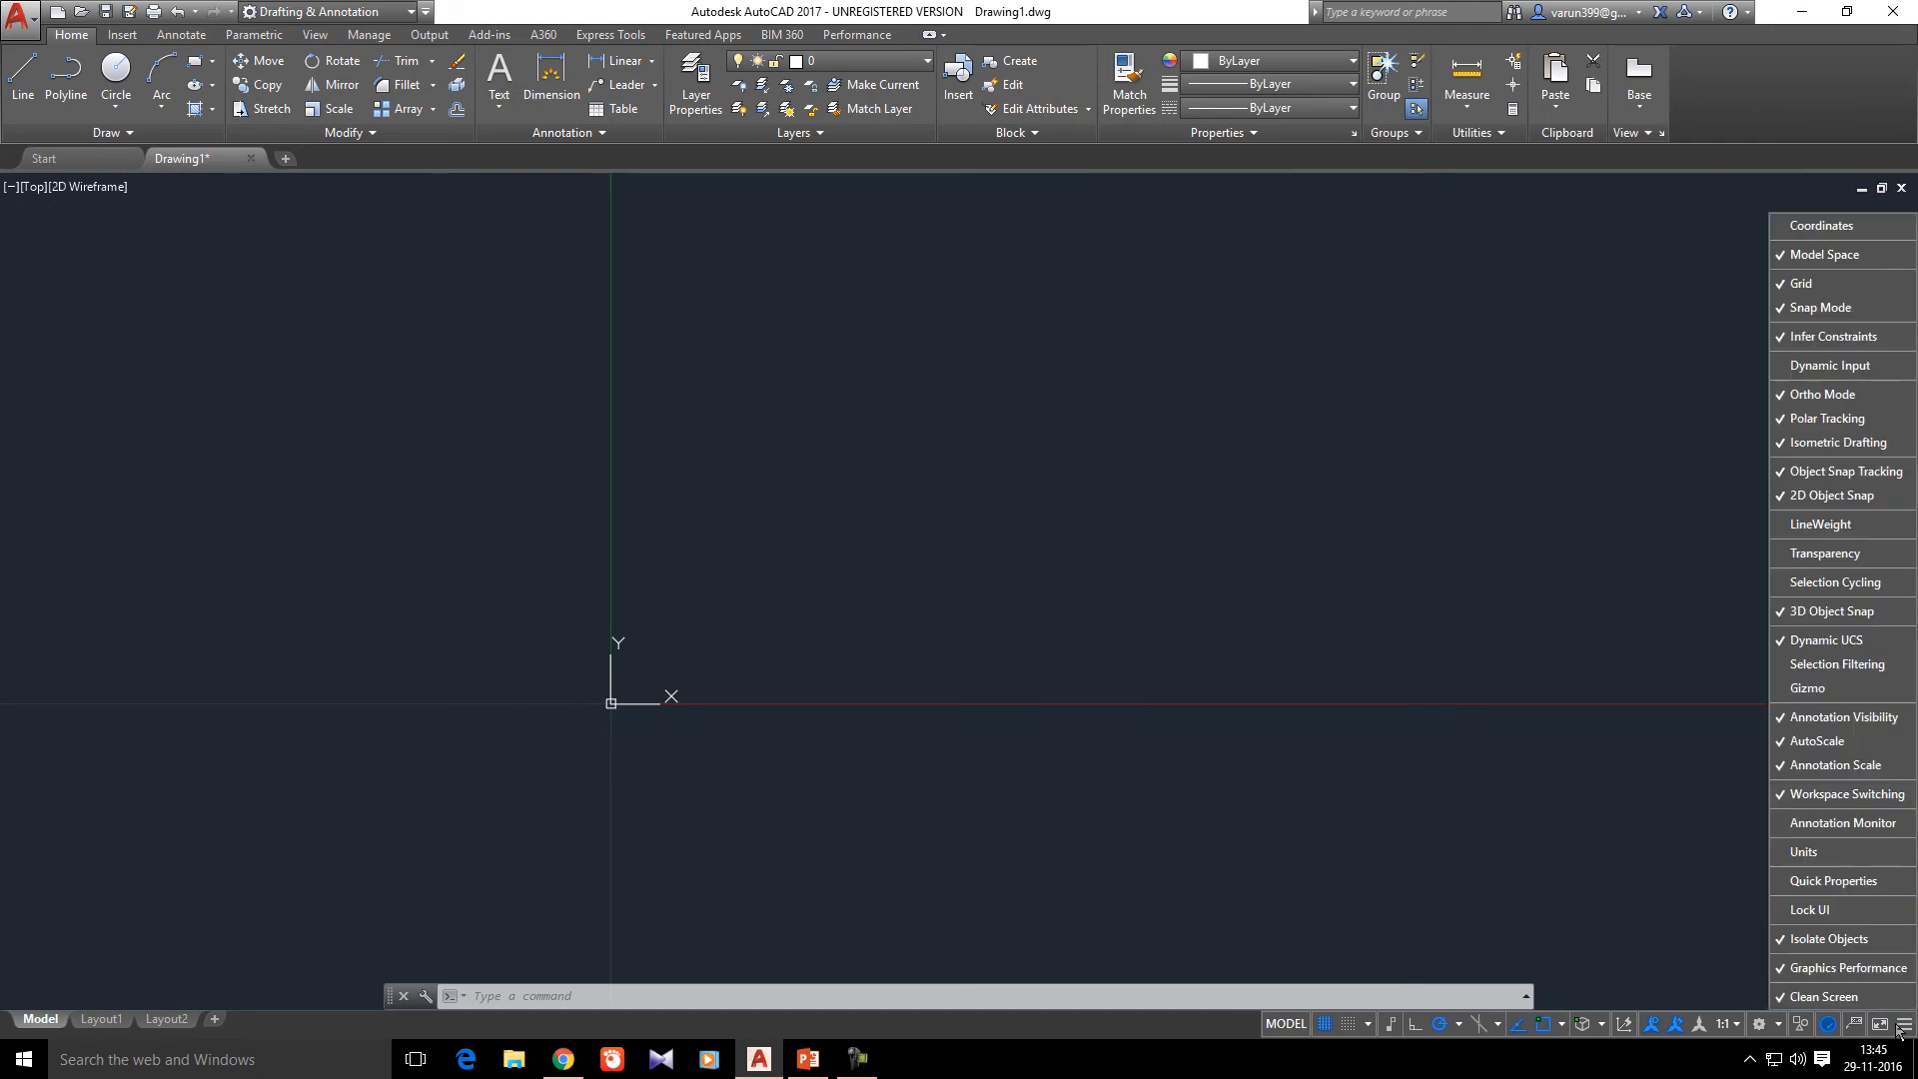
click(1827, 367)
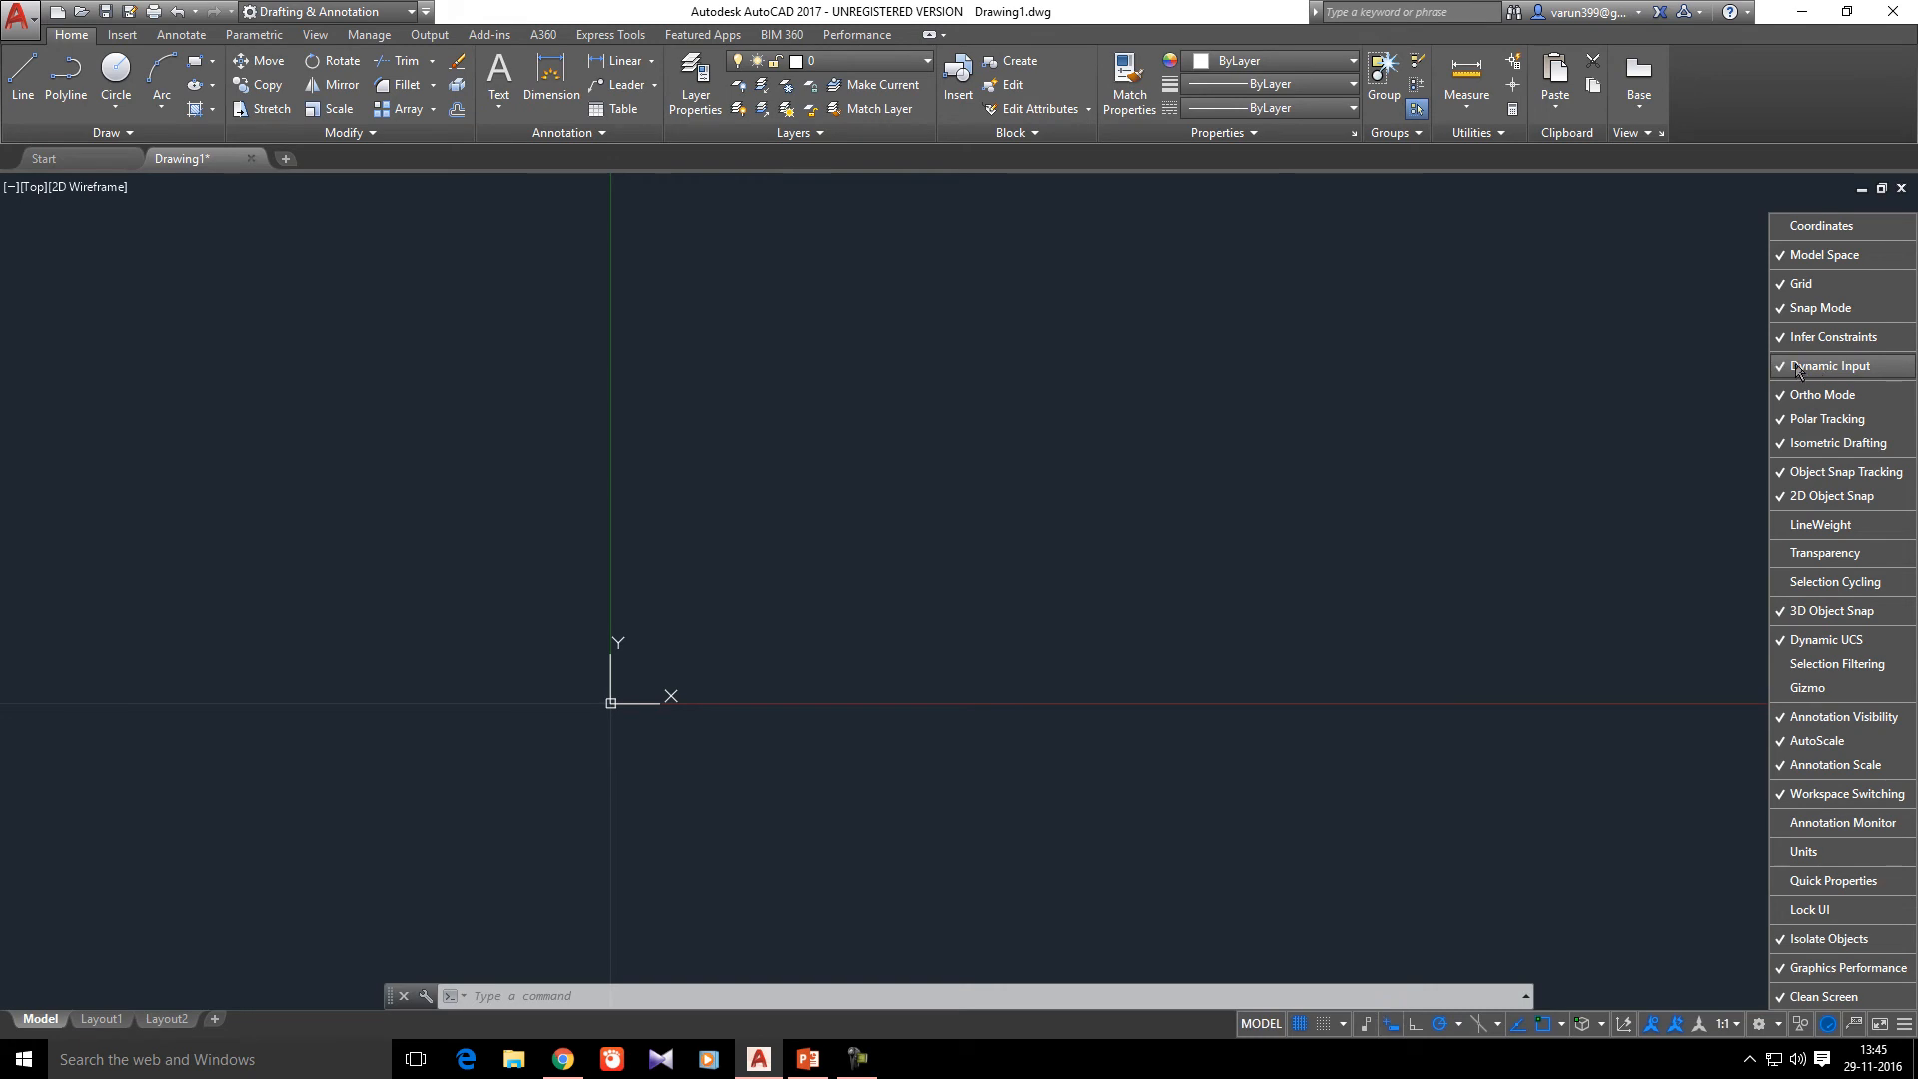
- With Dynamic Input switched off, draw a connected chain of three line segments to the right of the Y axis
click(1390, 1027)
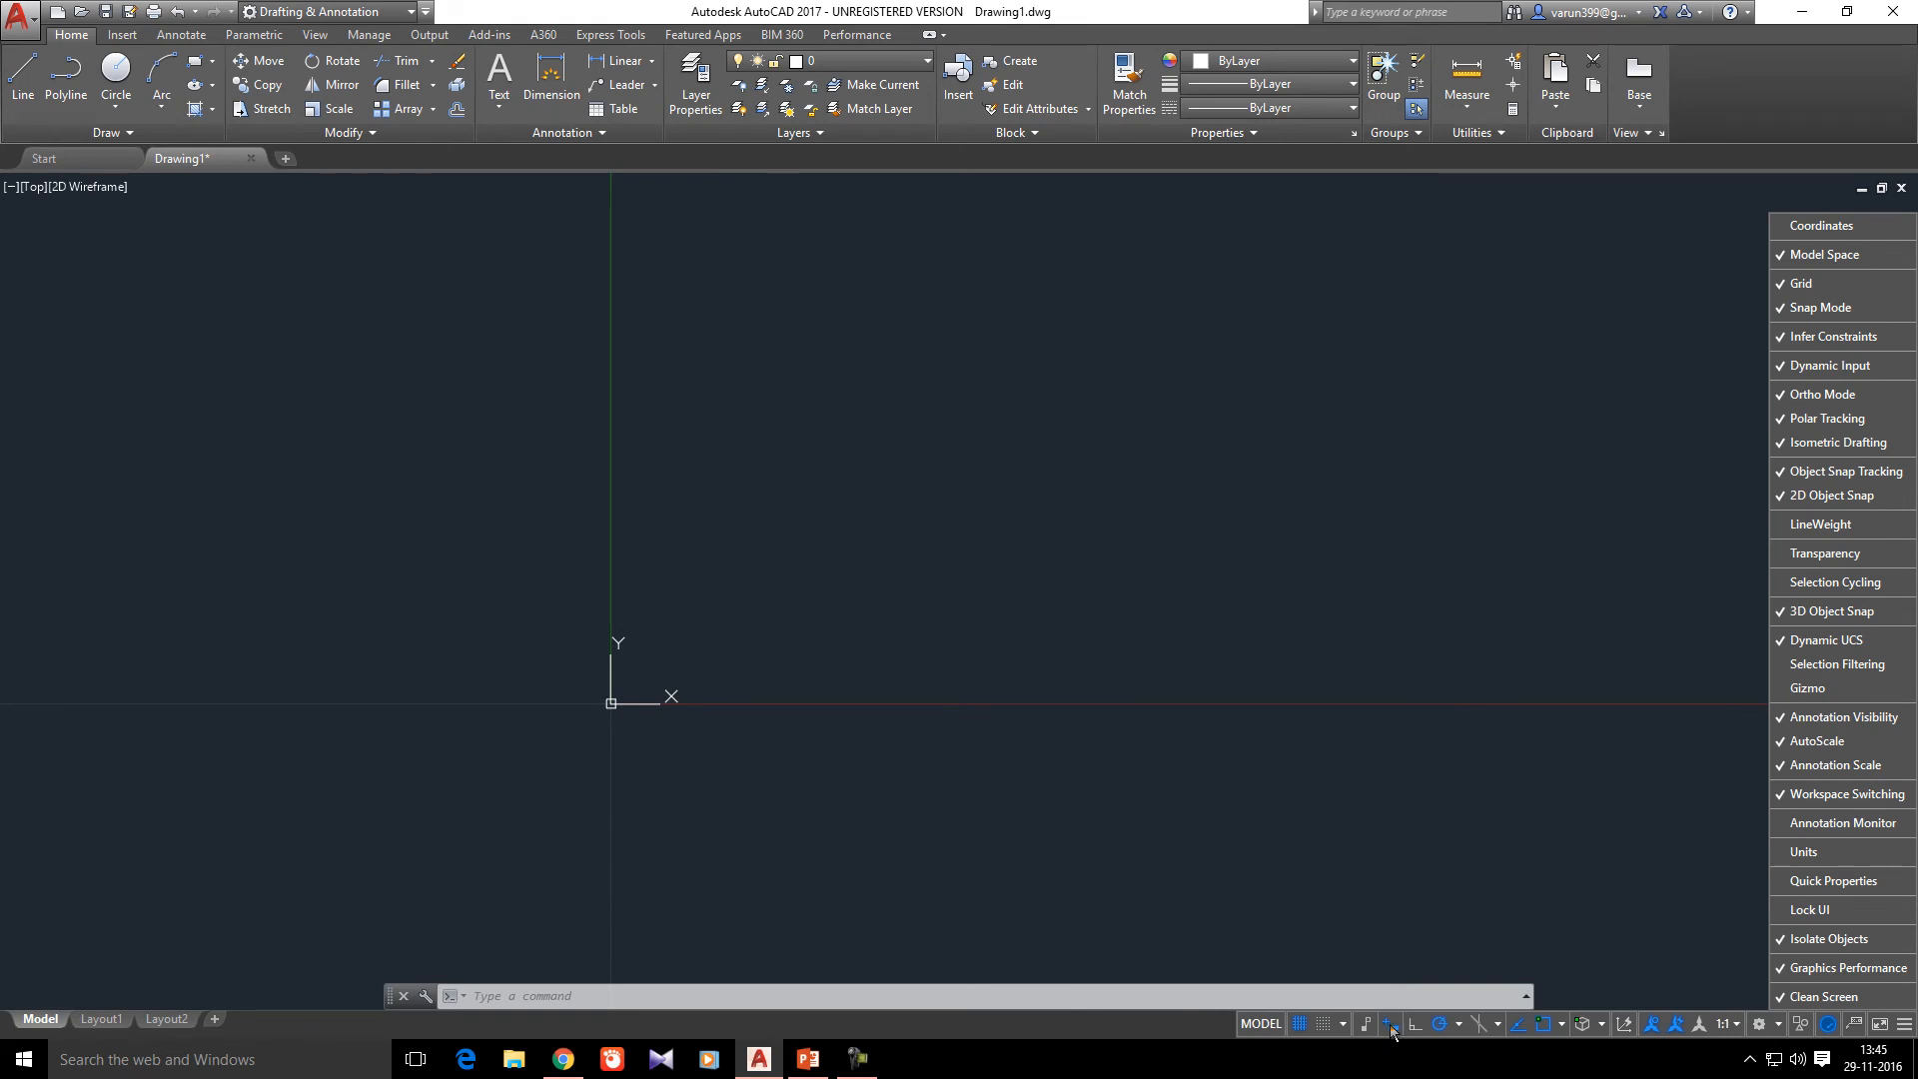
click(1392, 1029)
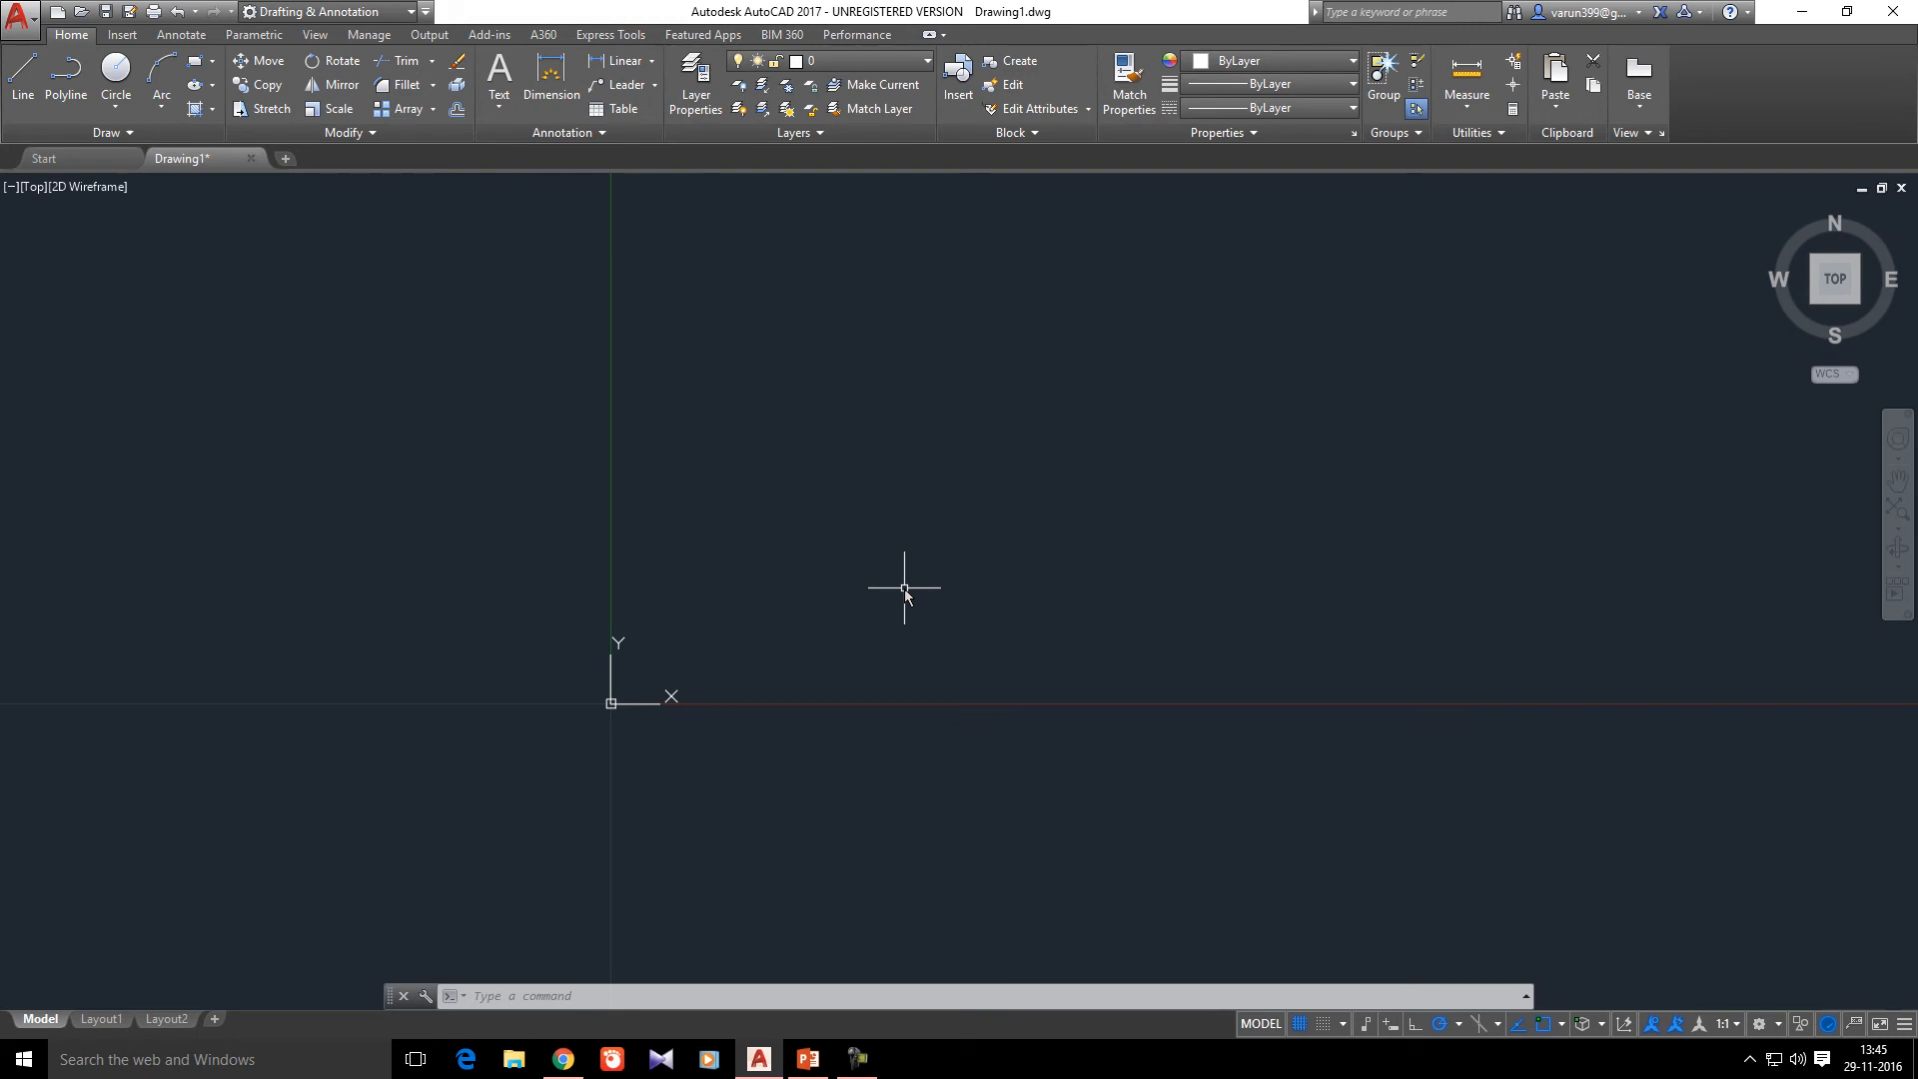
text(L)
key(Return)
click(603, 967)
click(803, 596)
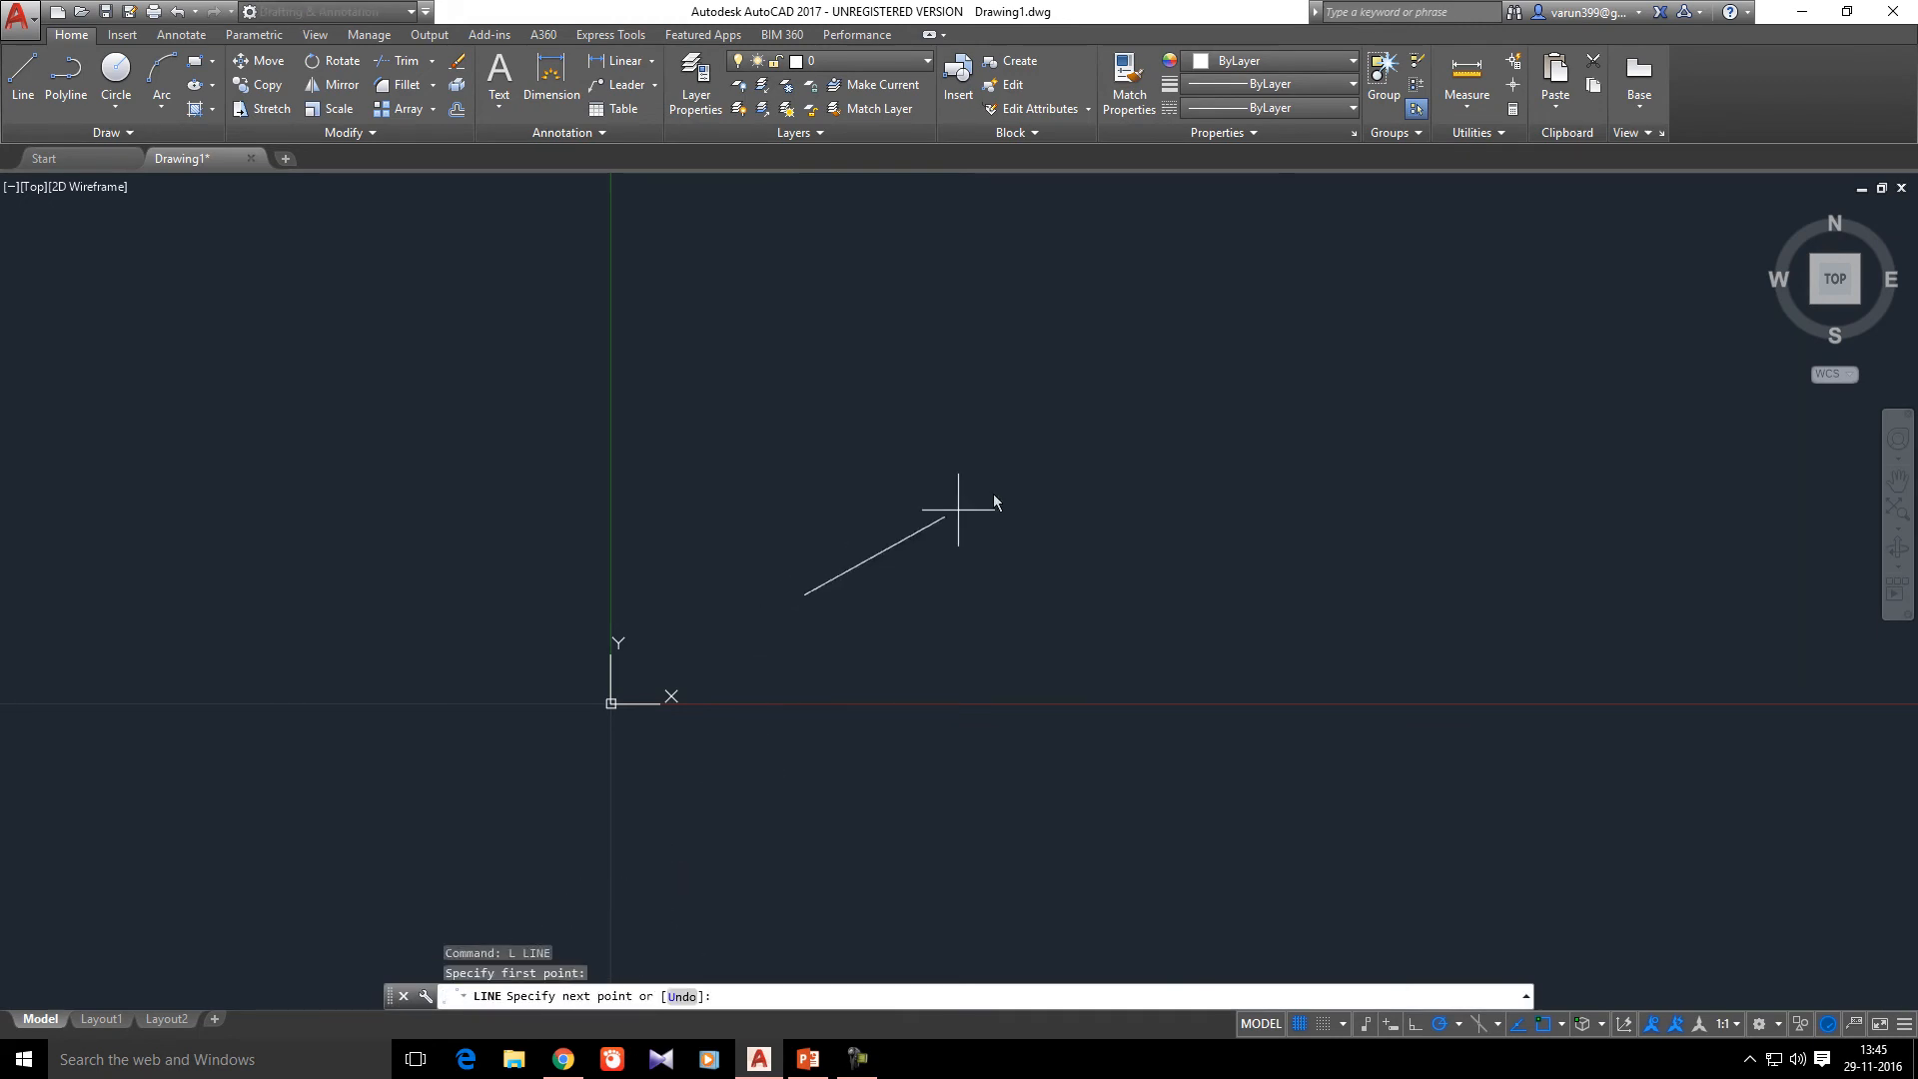
click(1007, 481)
click(1127, 646)
click(1103, 842)
key(Escape)
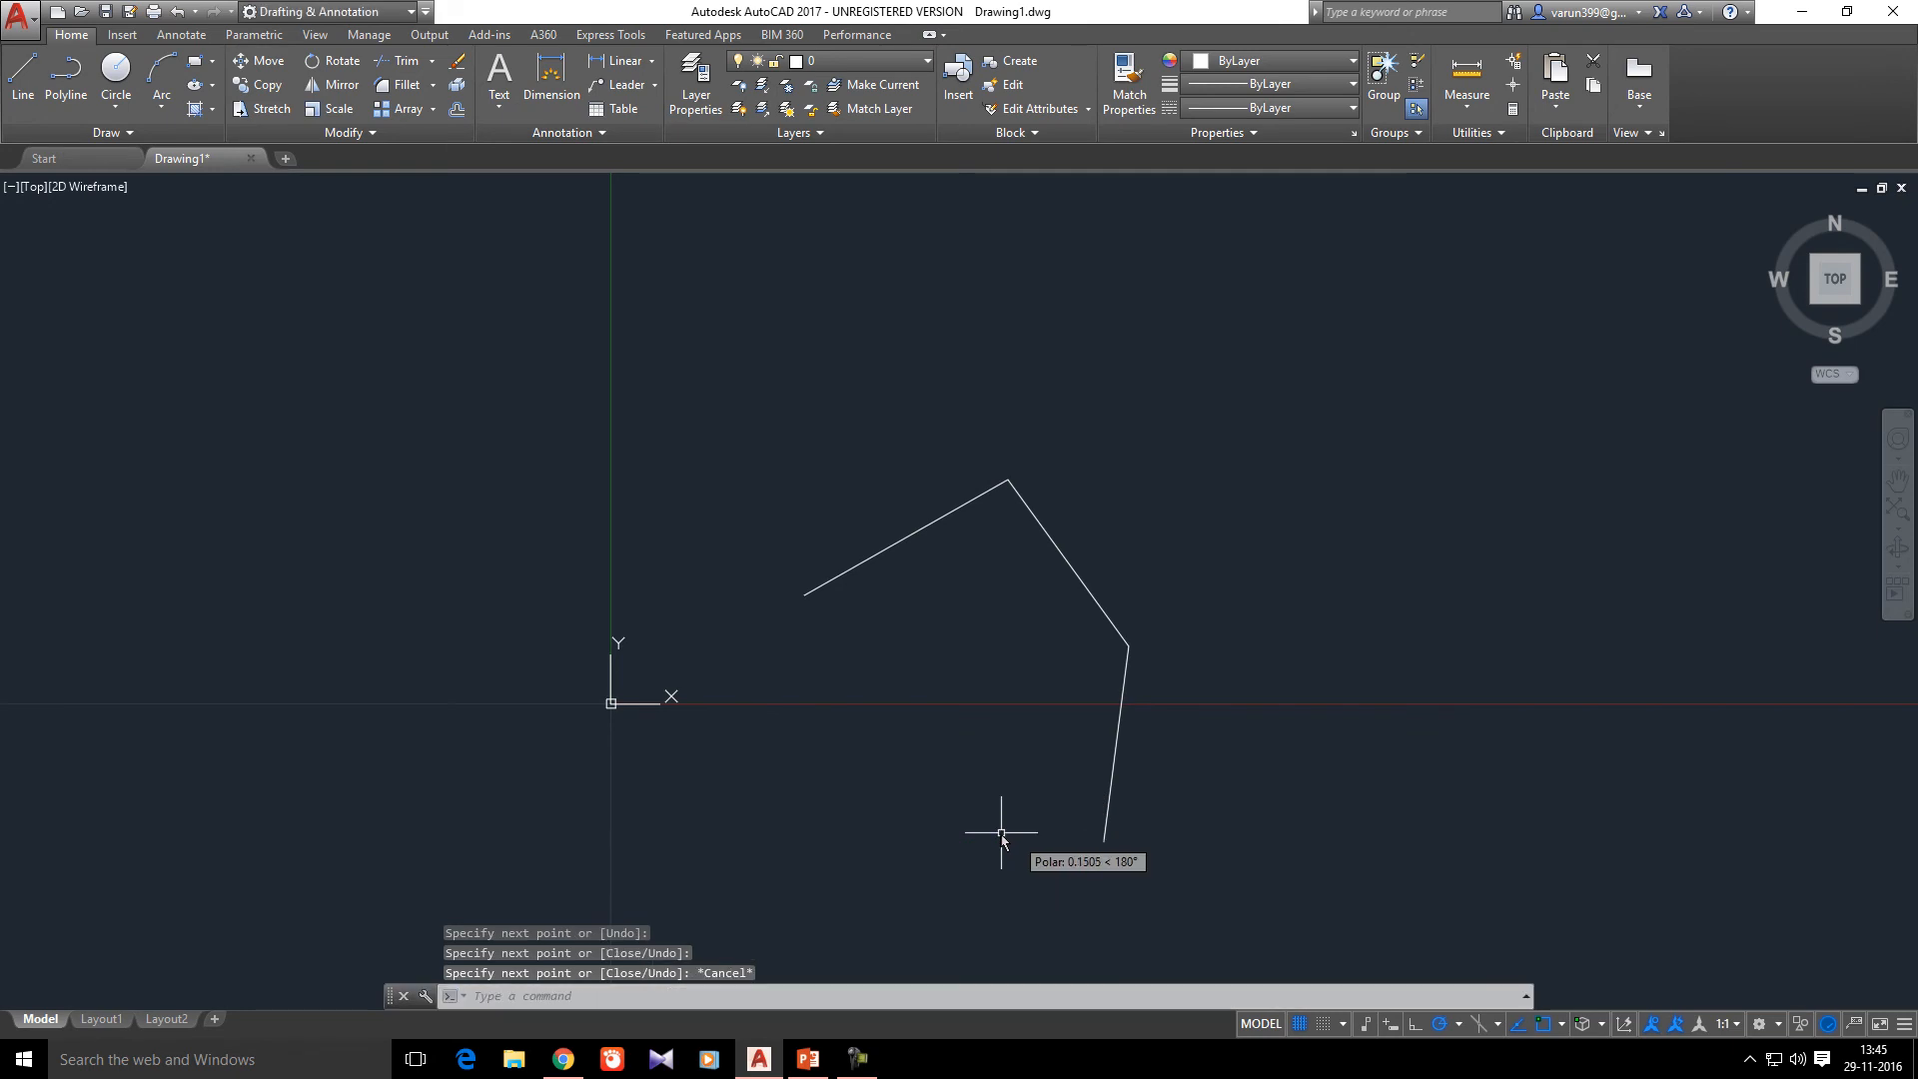
- Draw a circle of radius about 0.31 on the left side of the Y axis, still without Dynamic Input
text(c)
key(Return)
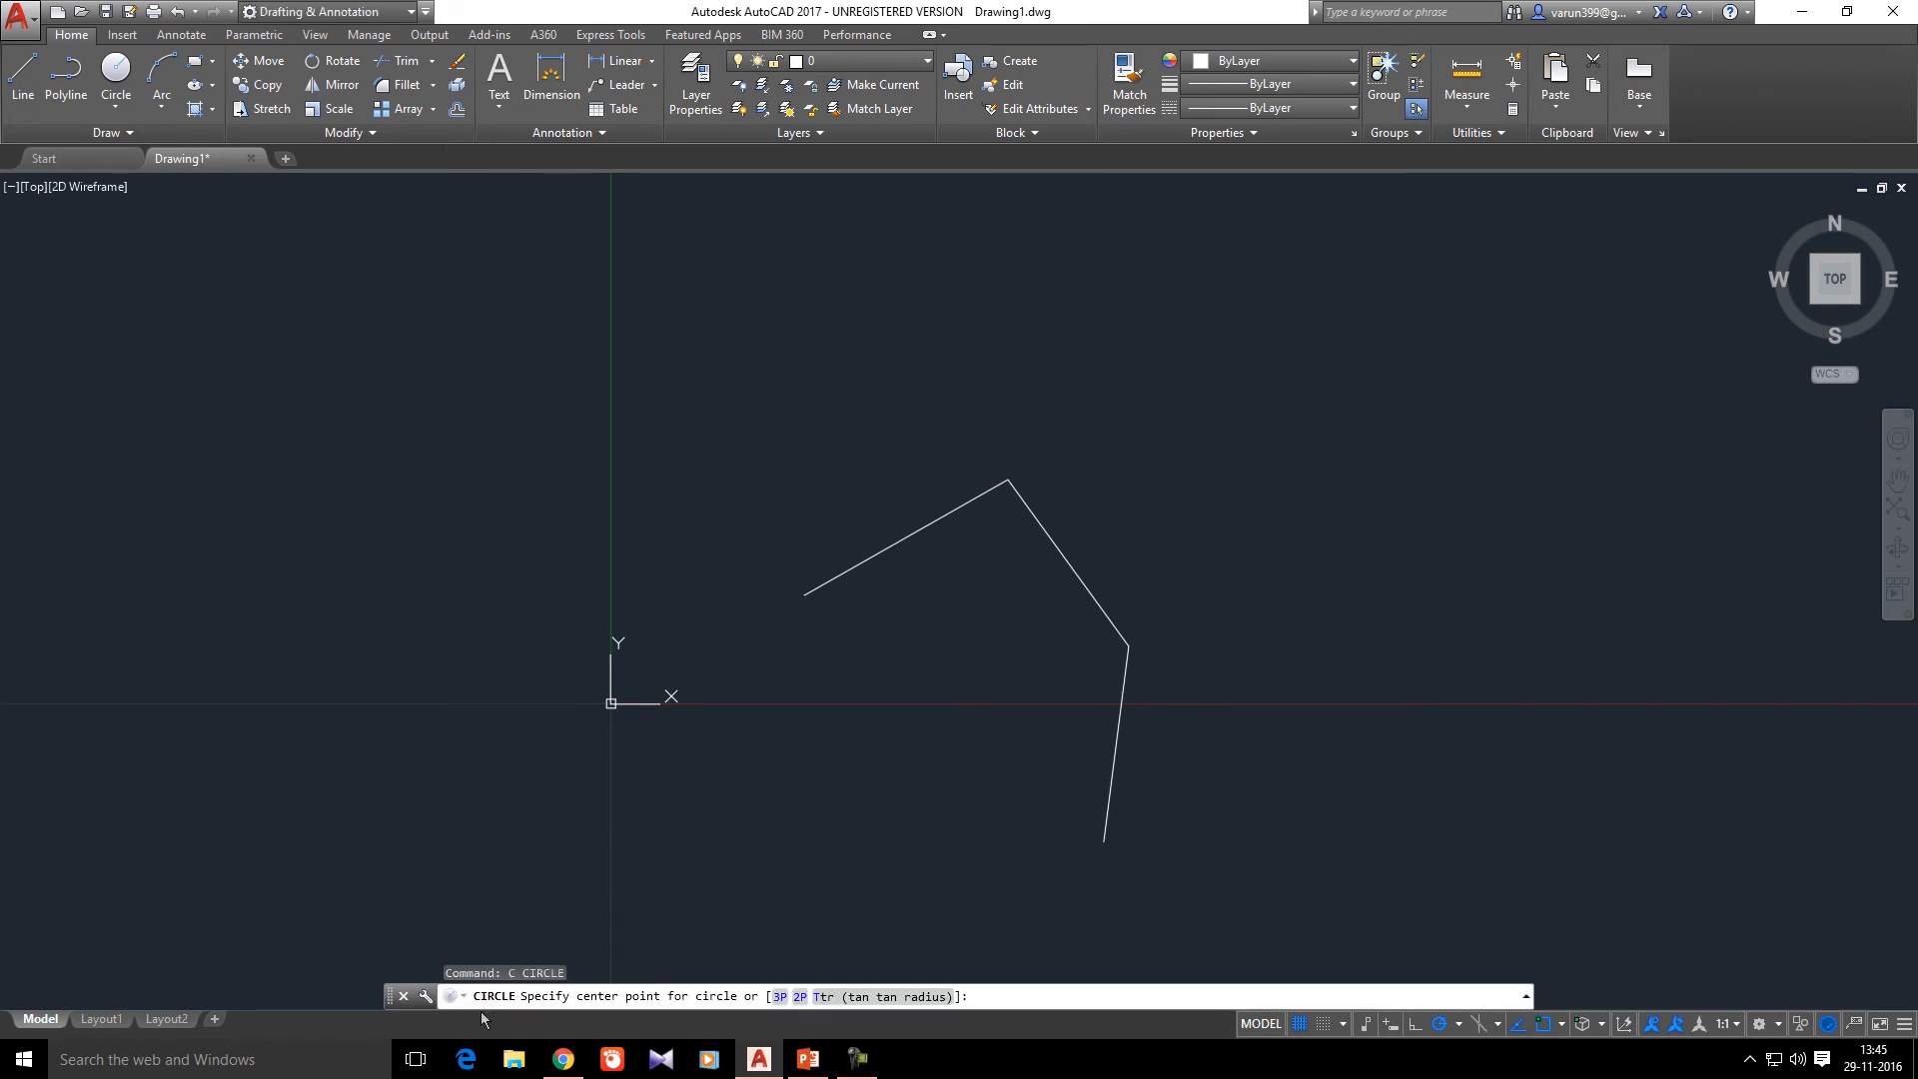
click(476, 506)
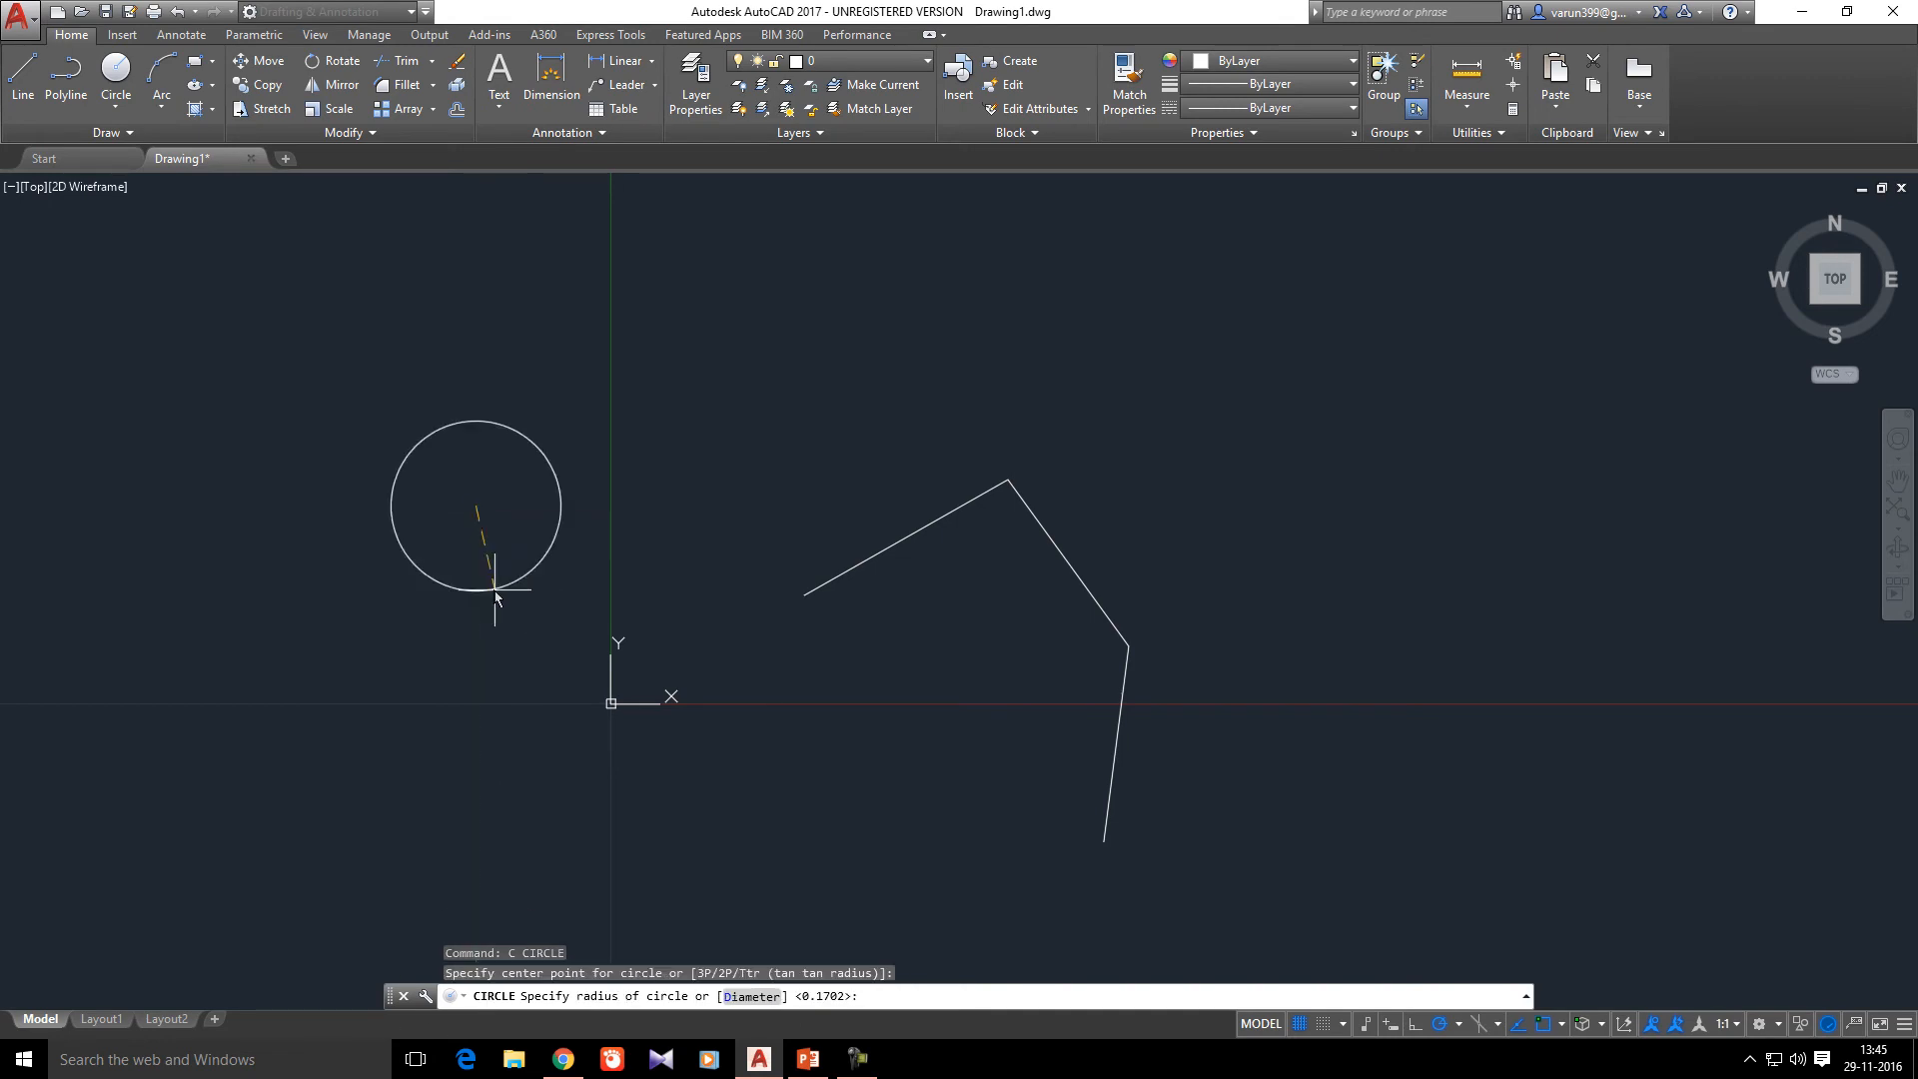
click(509, 633)
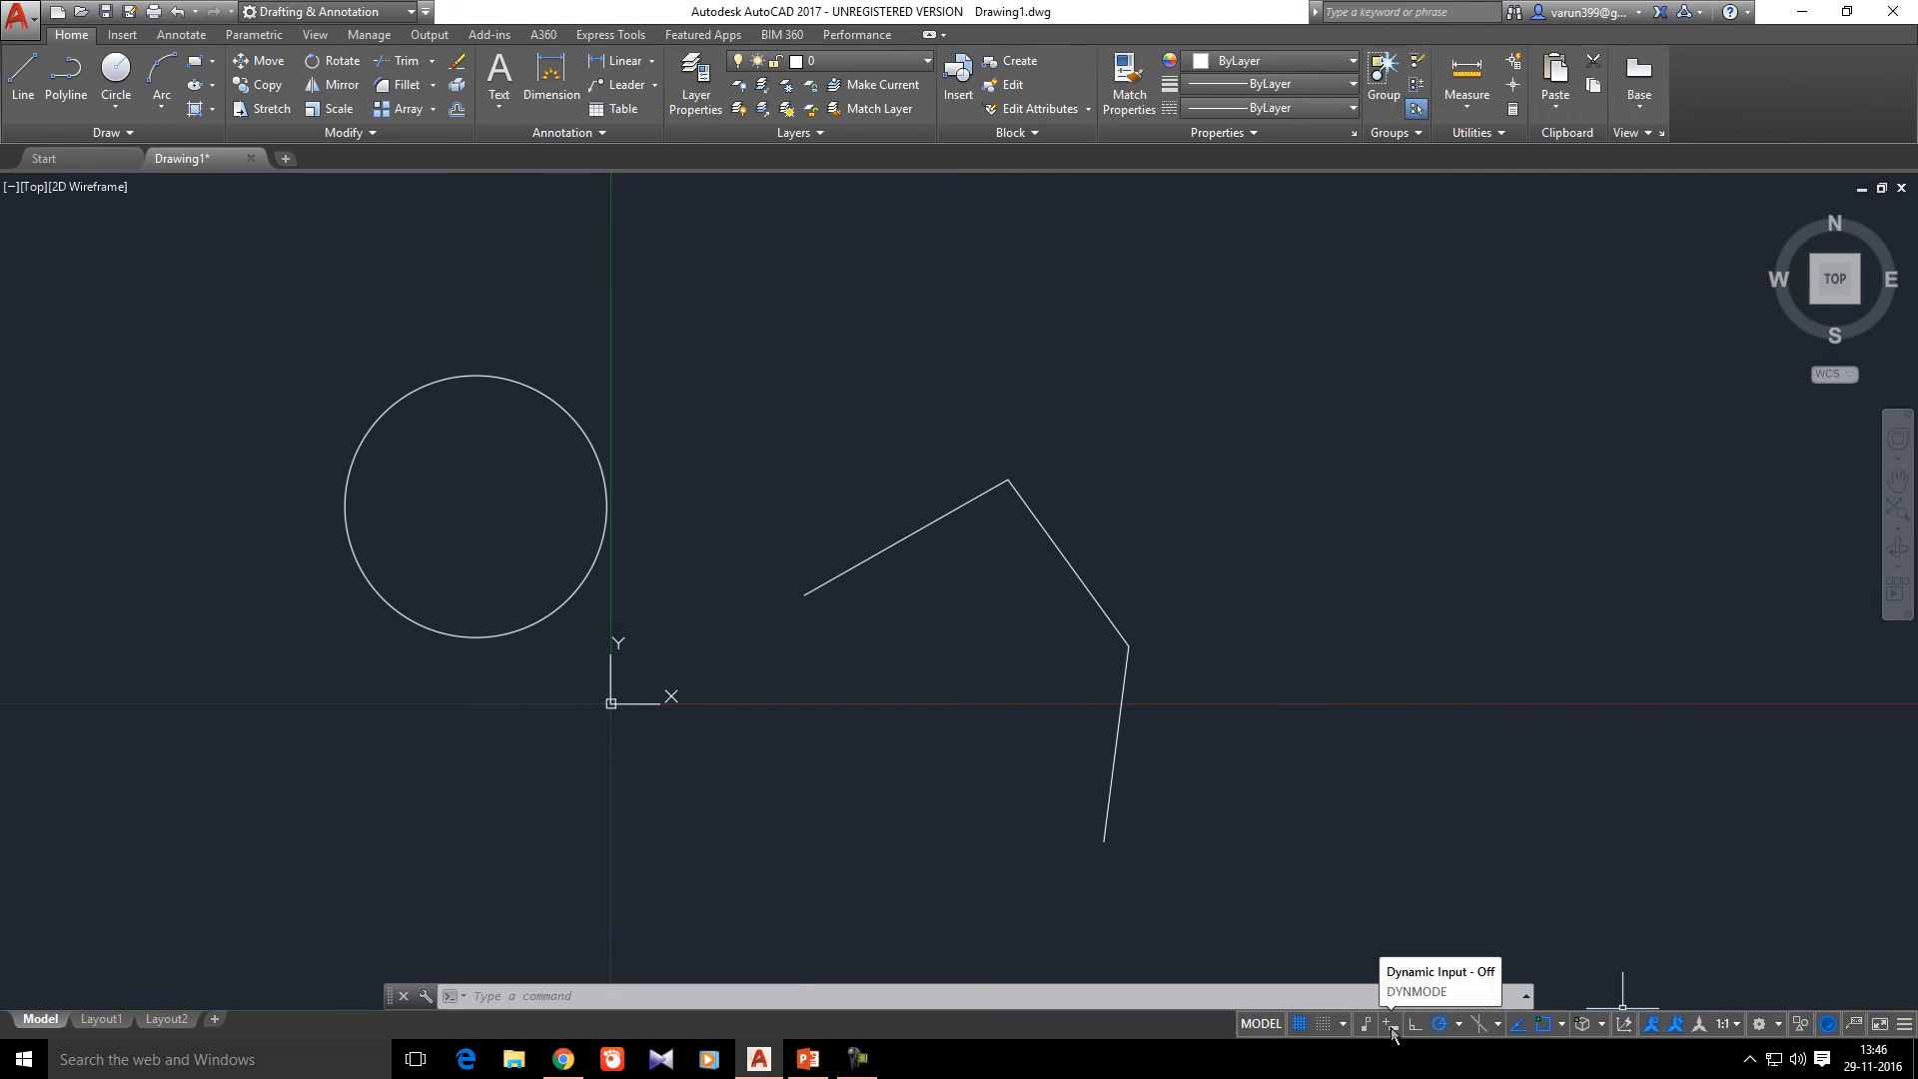
- Turn Dynamic Input on
key(ctrl)
key(ctrl)
key(ctrl)
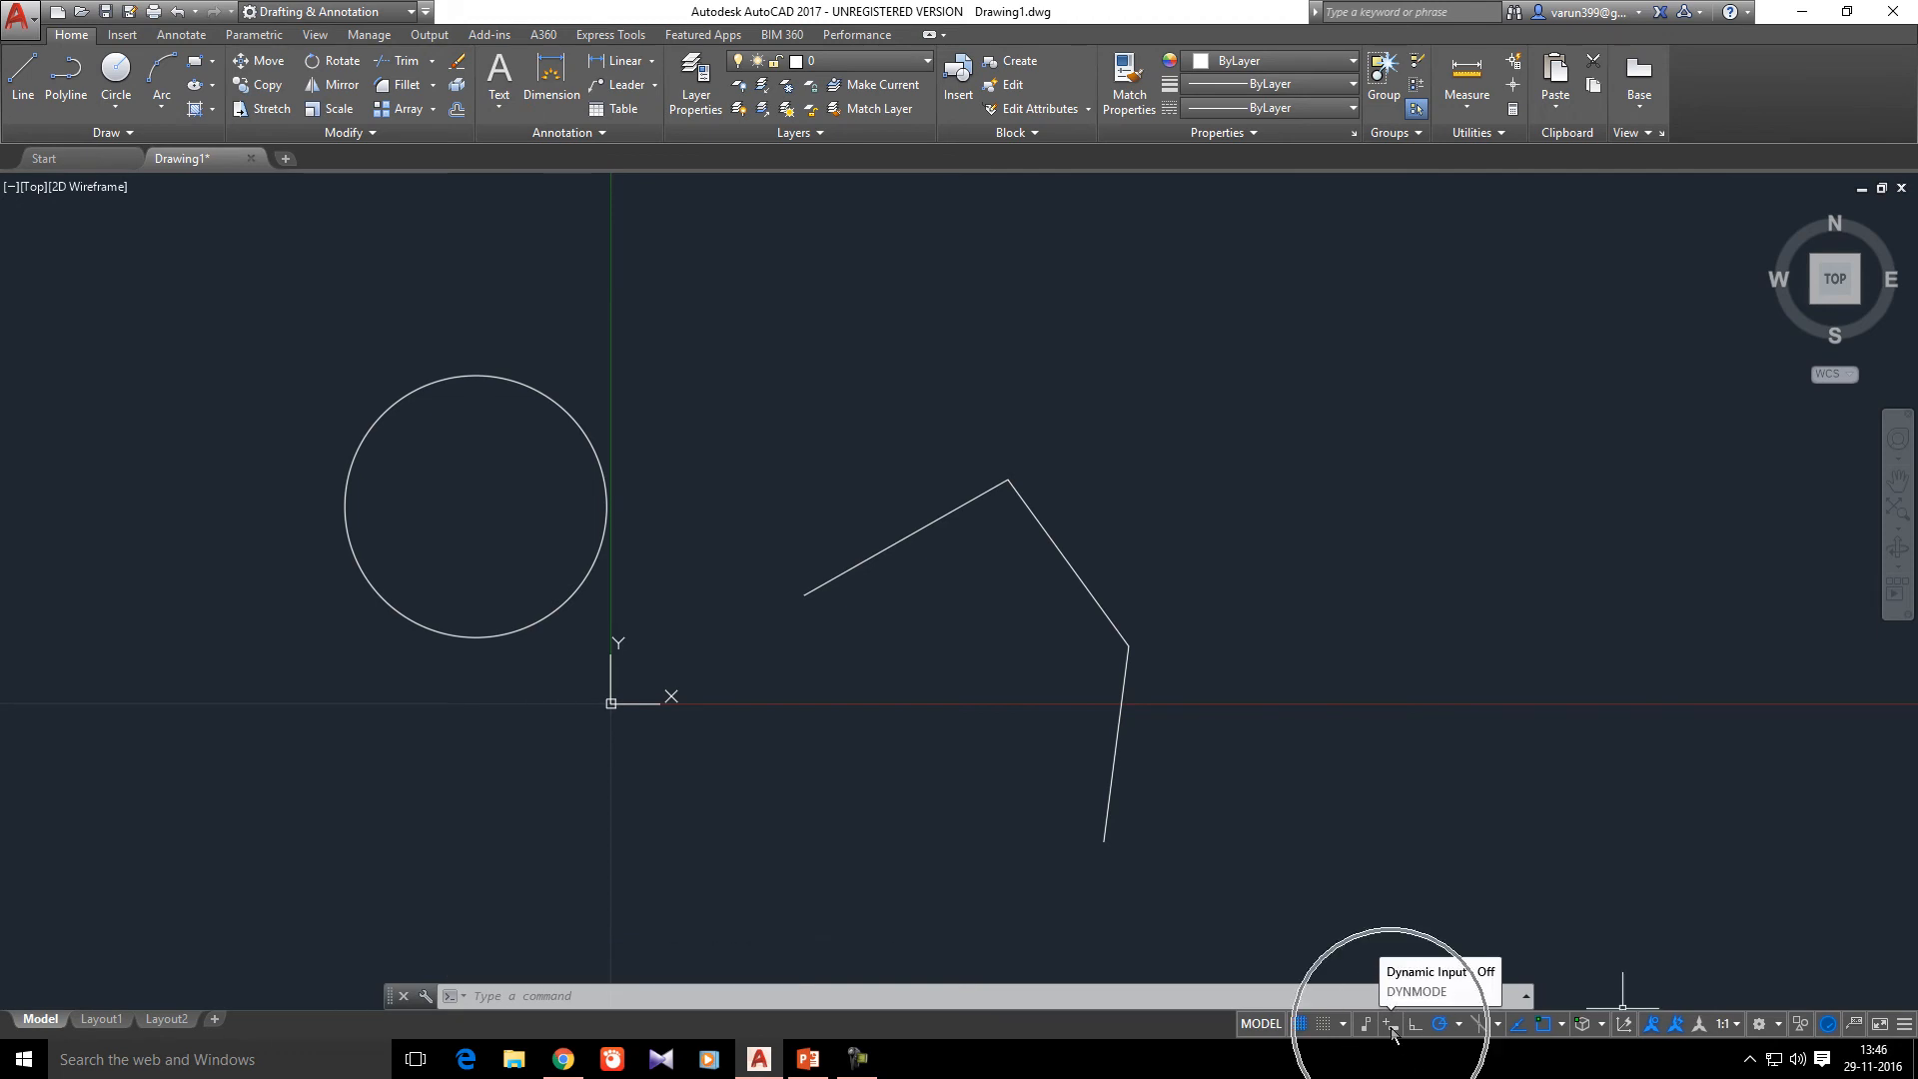
click(1392, 1026)
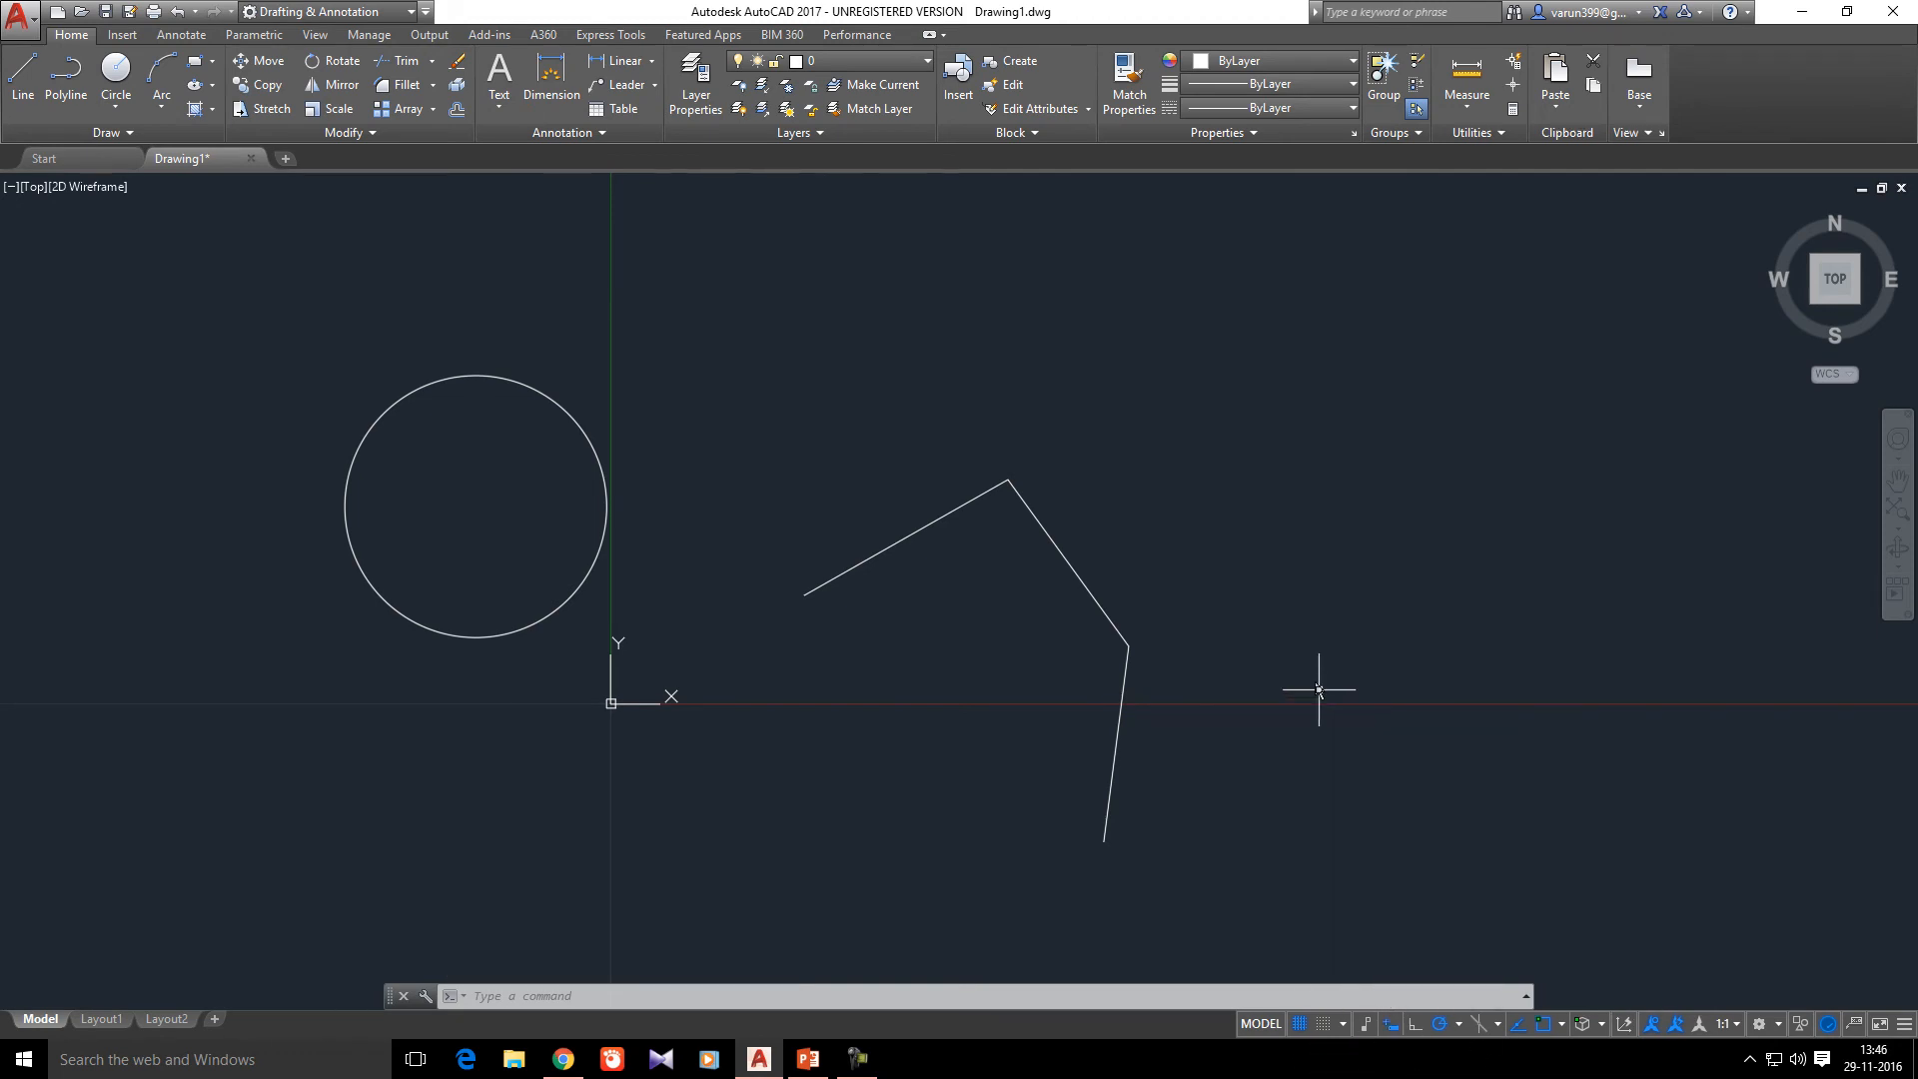
- Draw an open, roughly triangular chain of three lines to the right of the first line chain, using Dynamic Input
text(L)
key(ctrl)
key(ctrl)
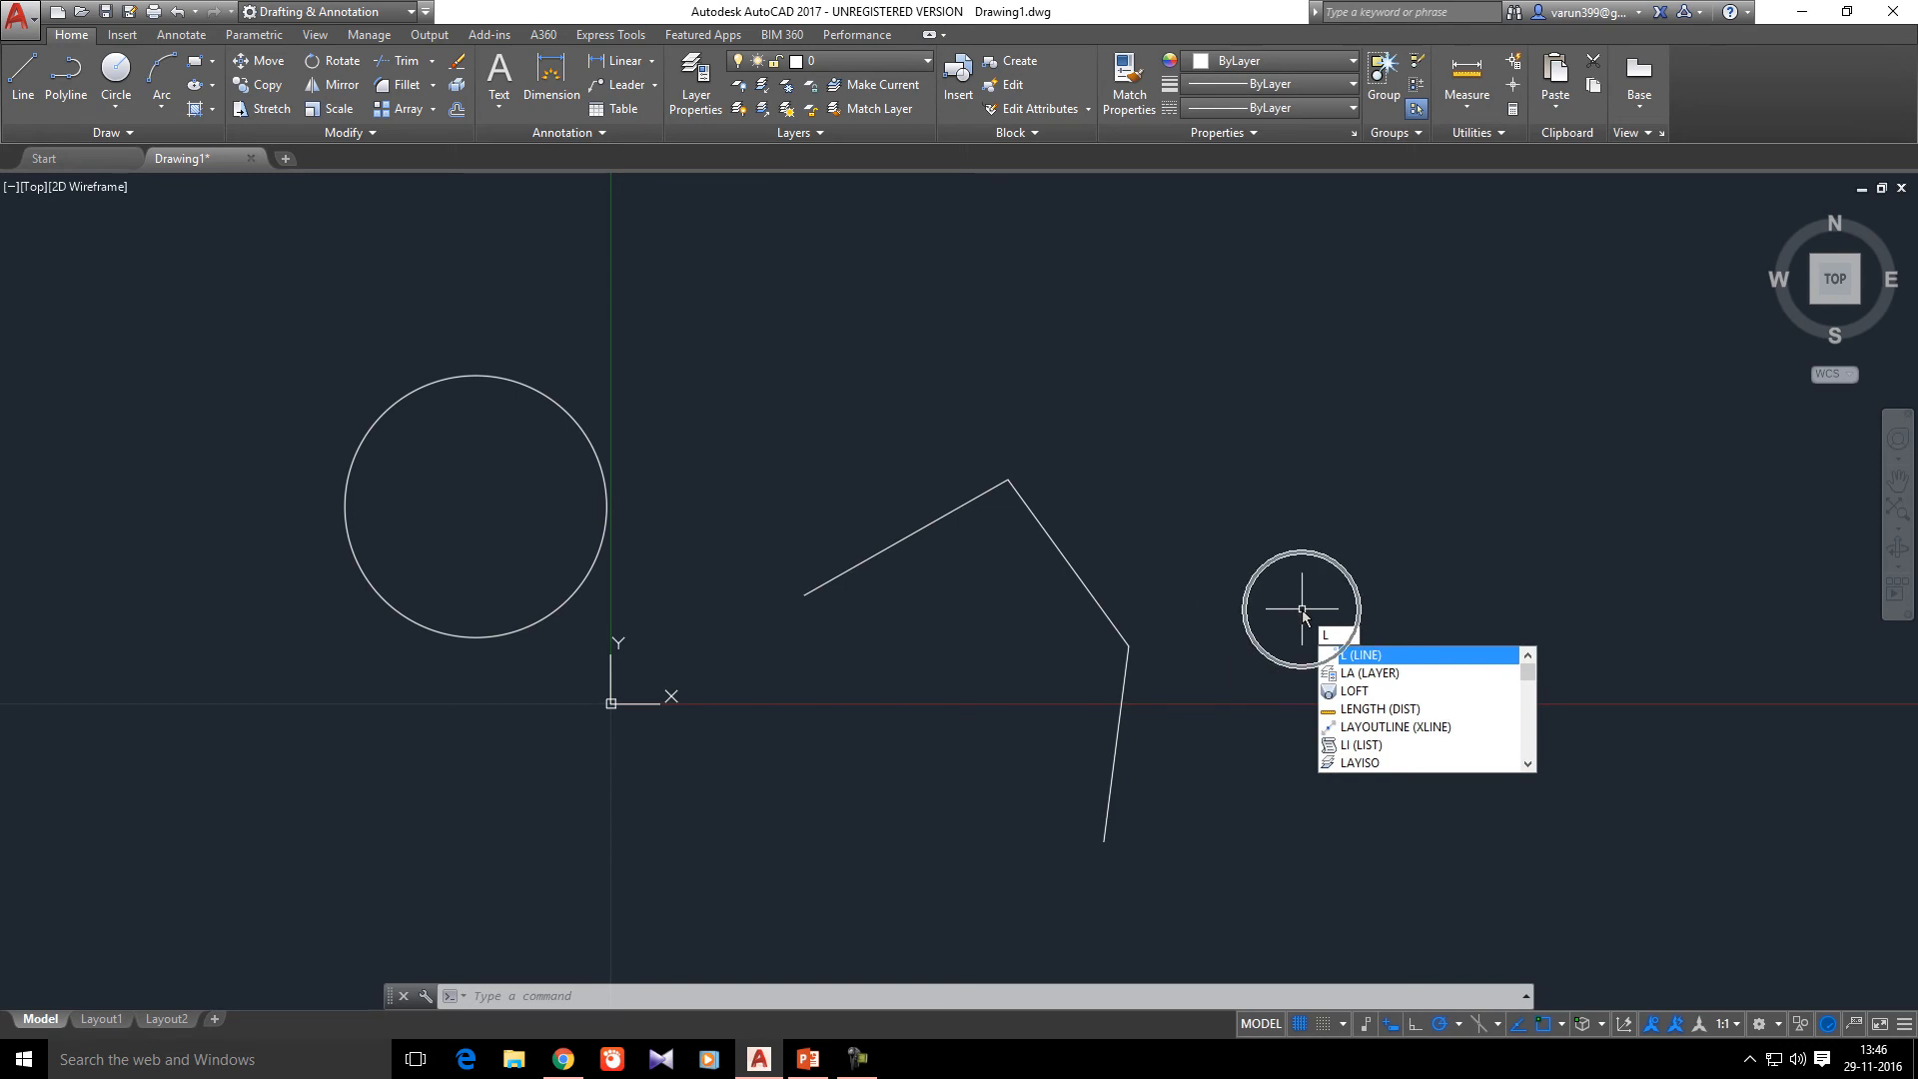
key(ctrl)
key(ctrl)
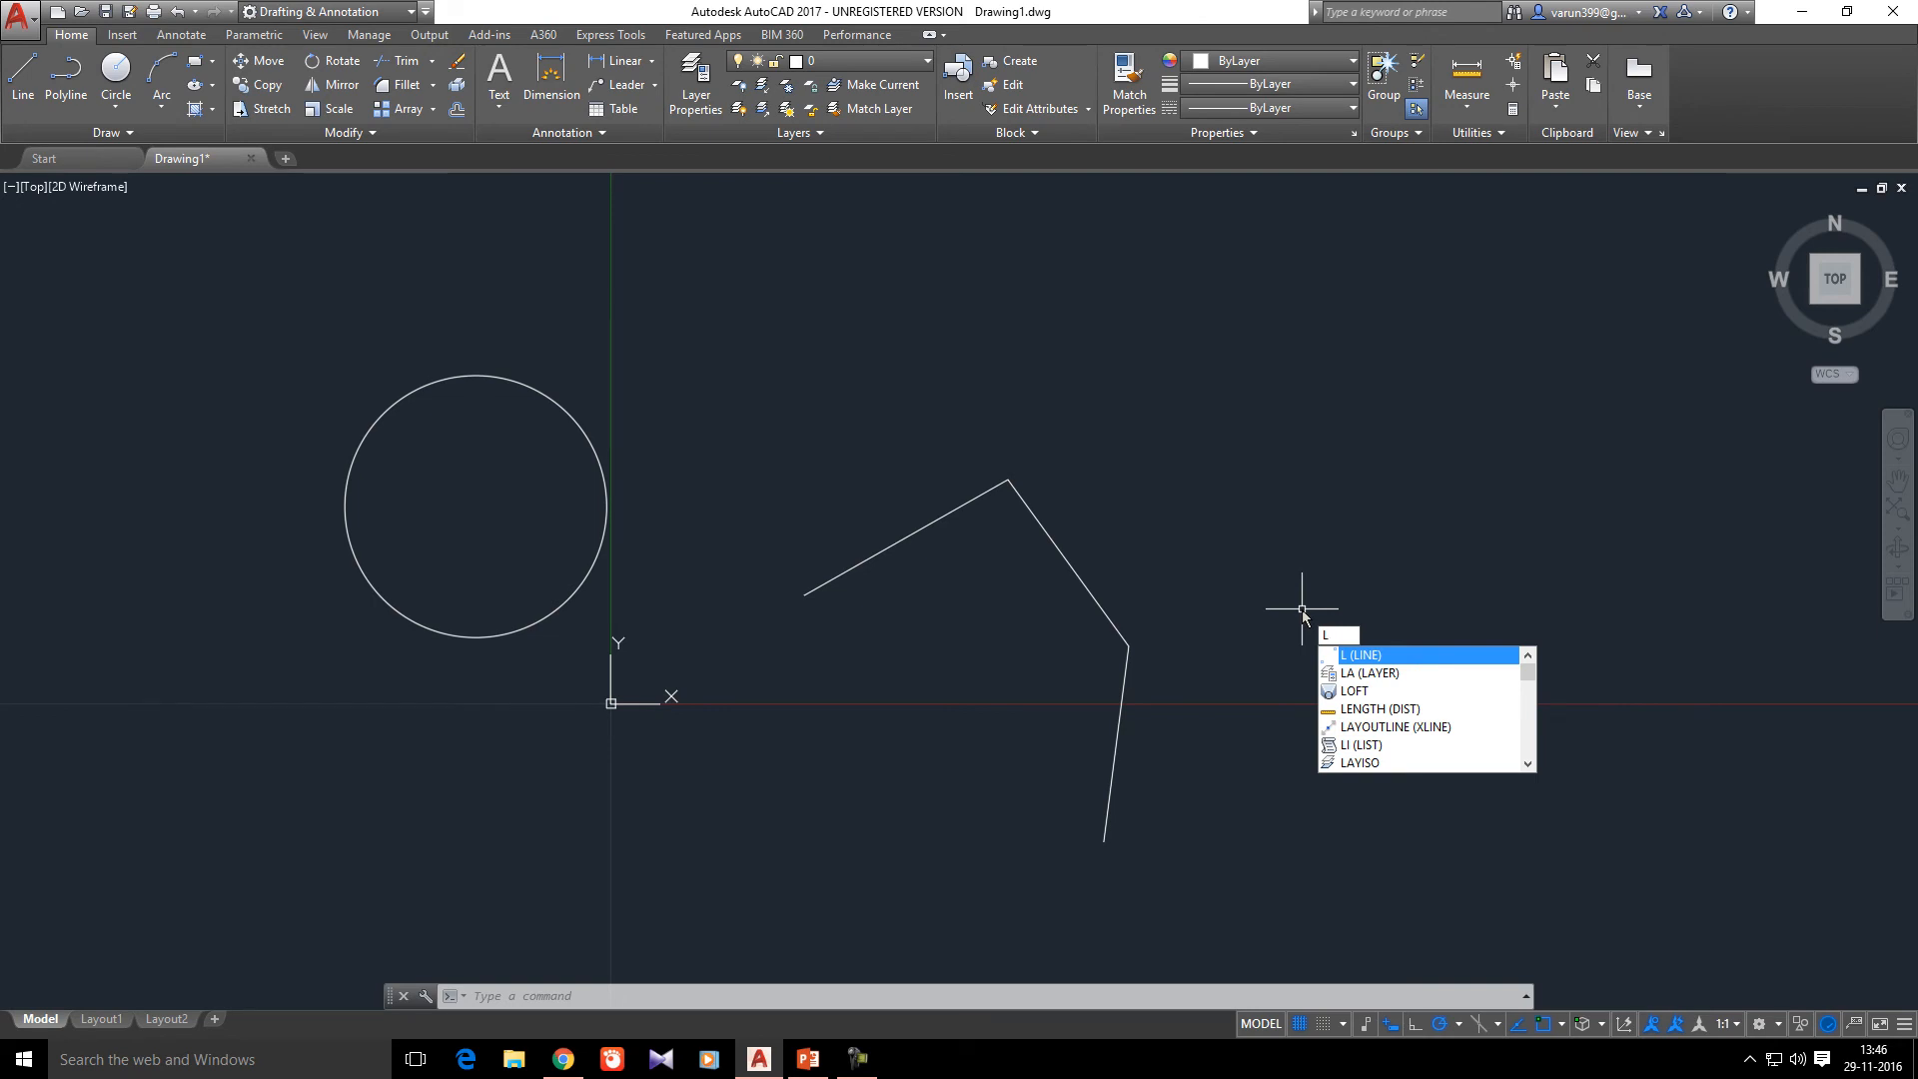
key(Return)
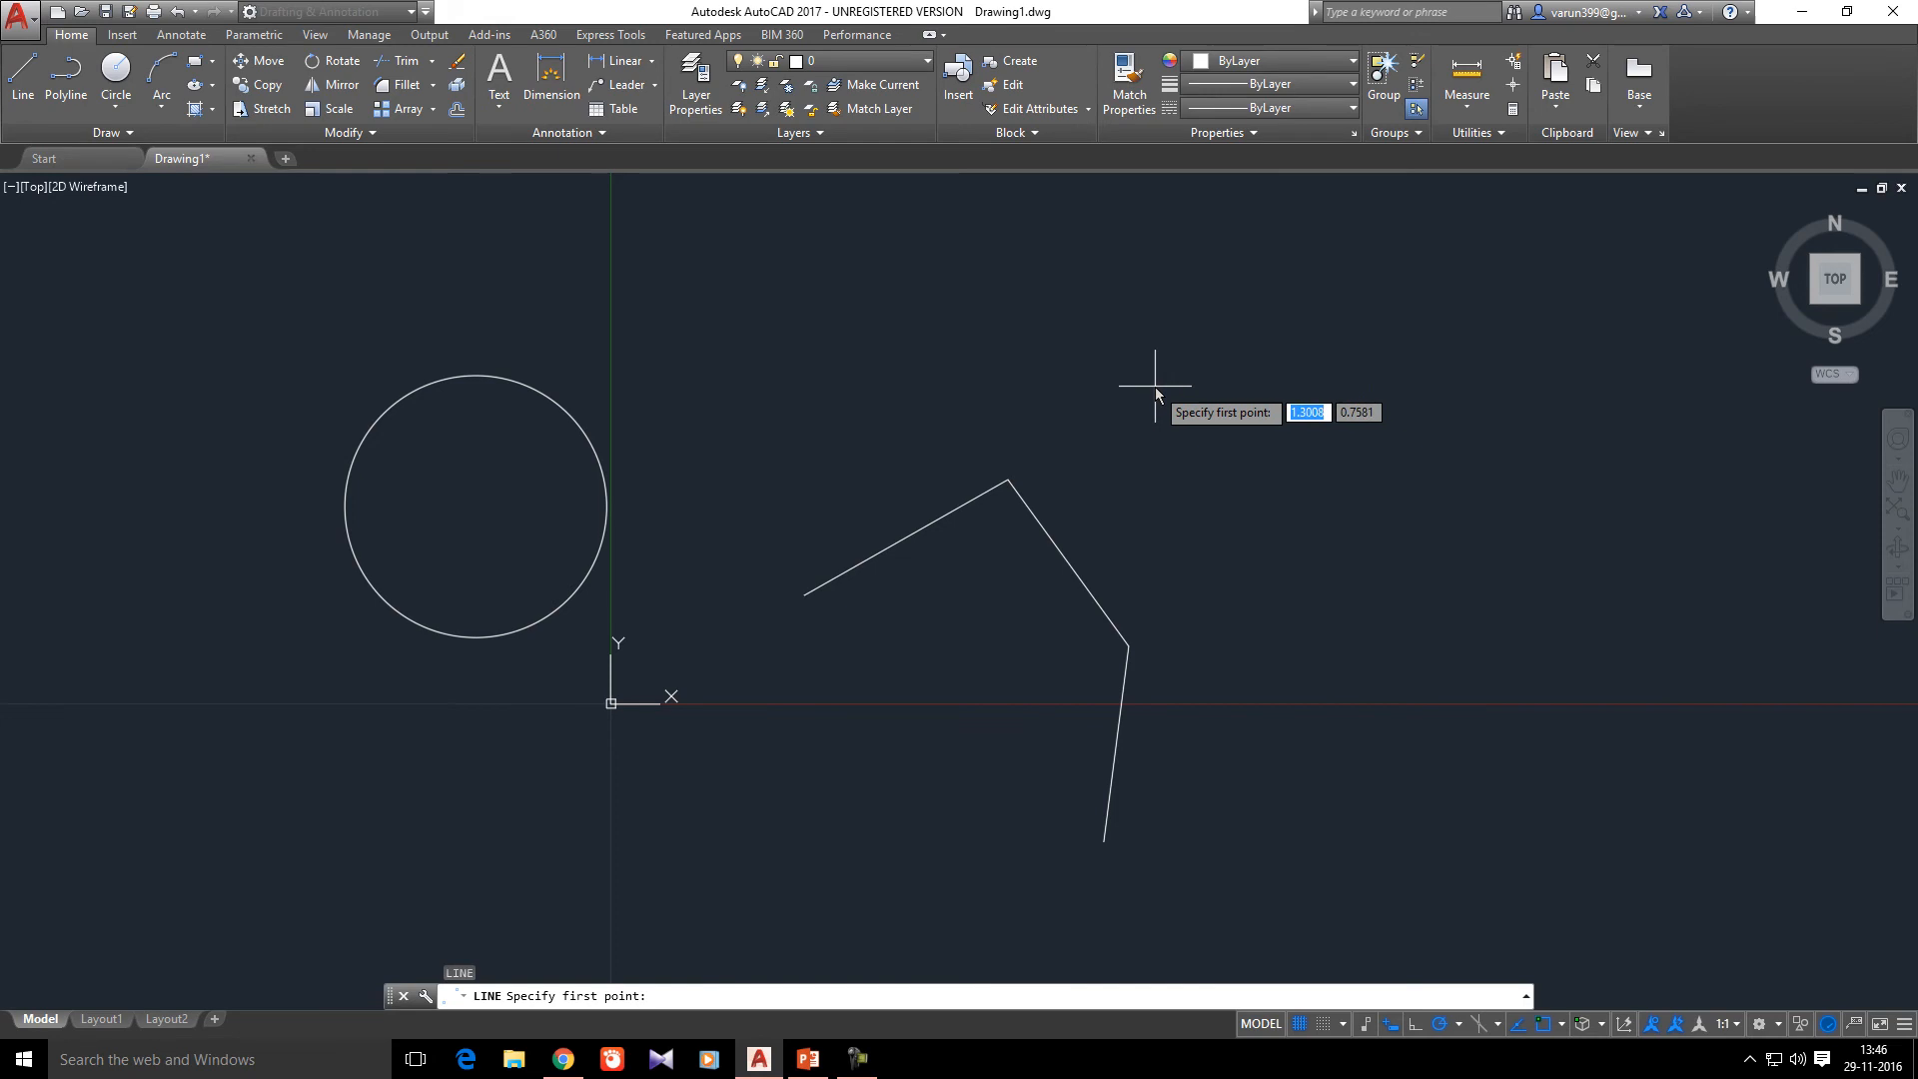
click(1135, 456)
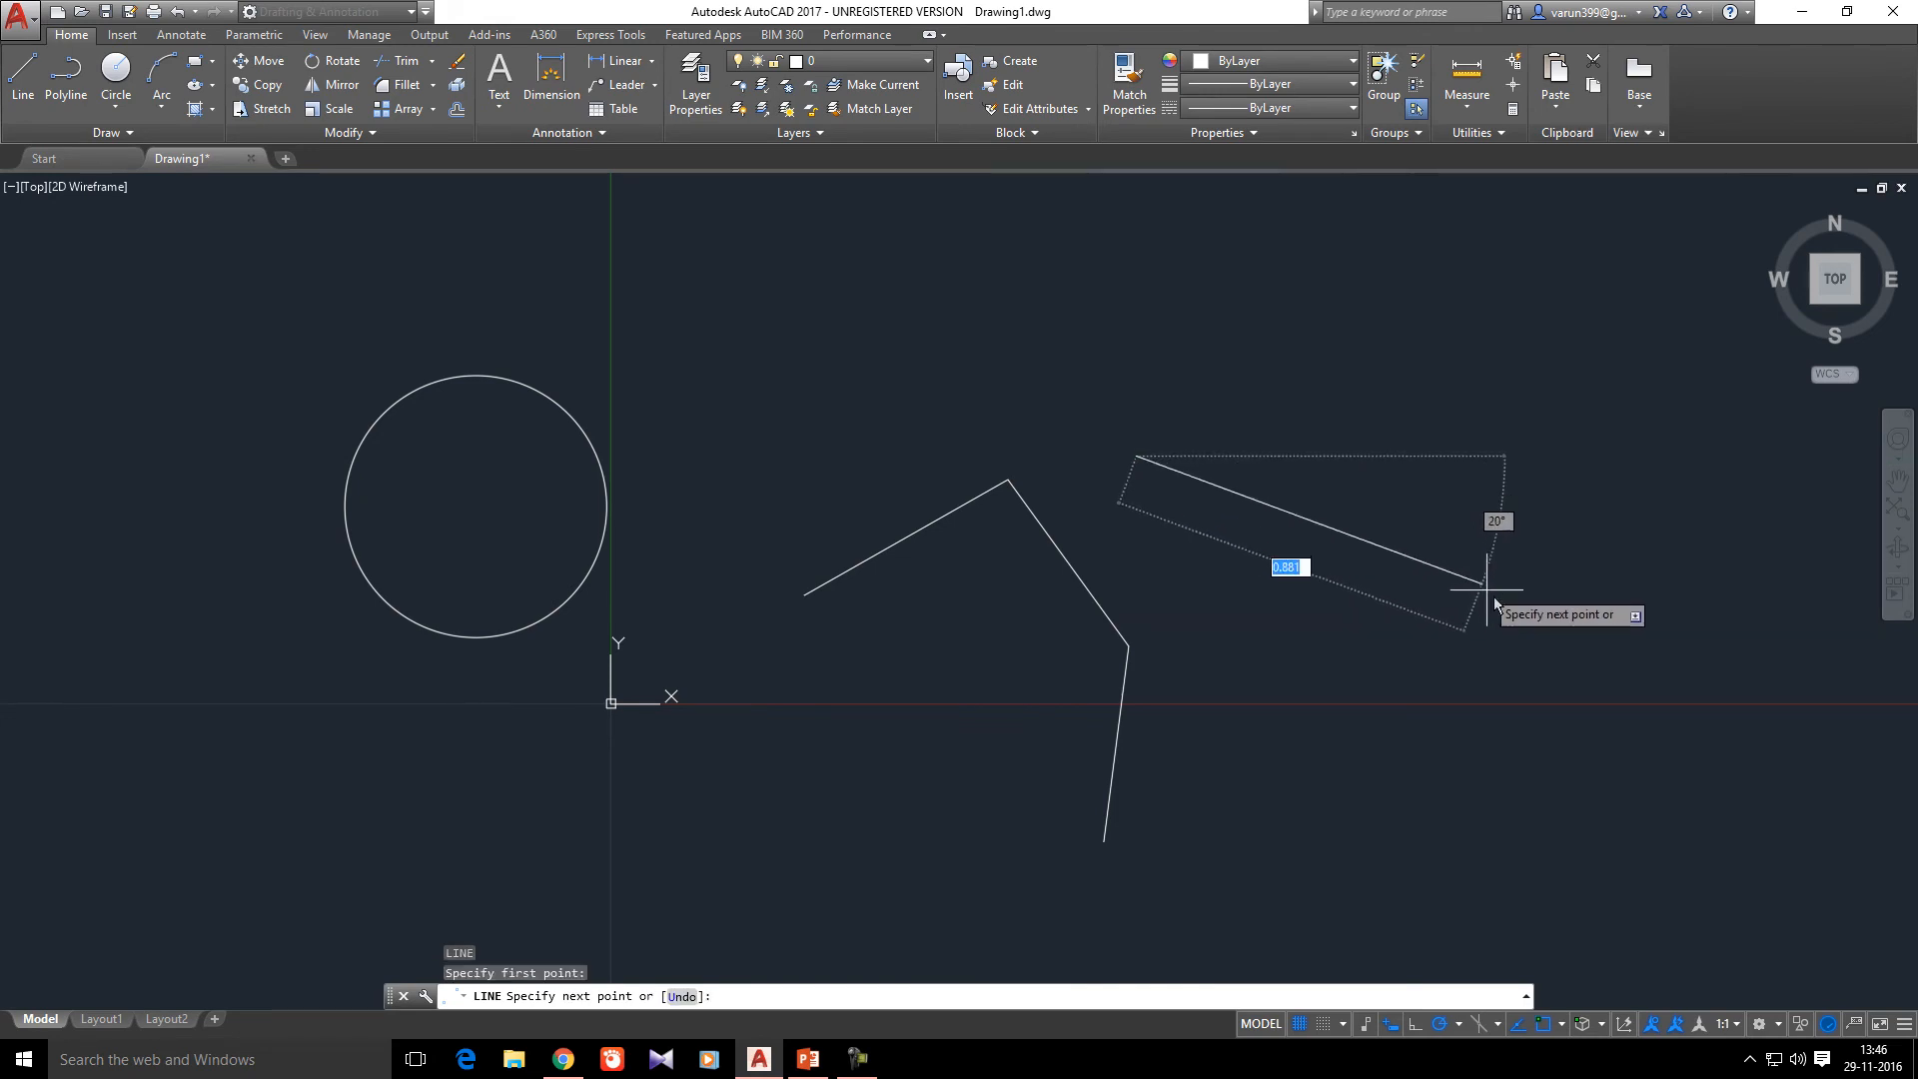
click(1512, 628)
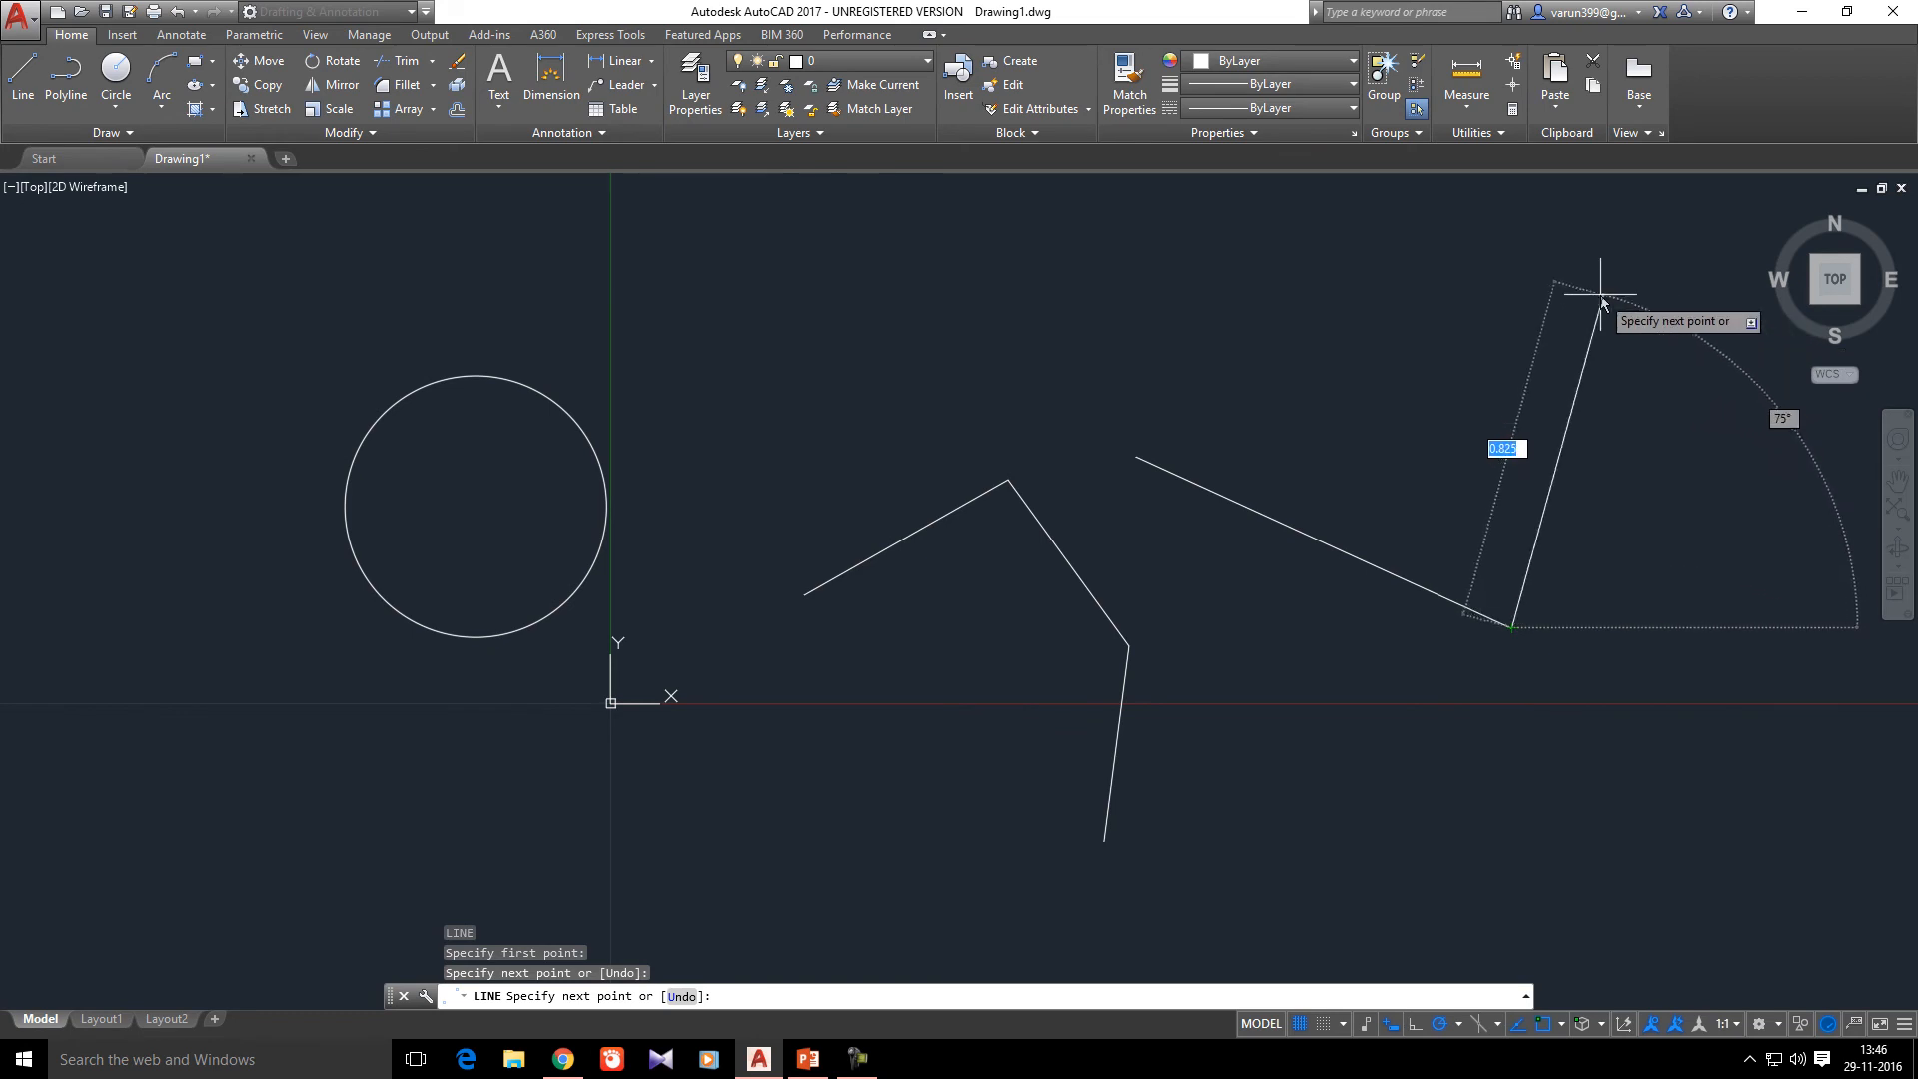
click(1599, 296)
click(1292, 374)
key(Escape)
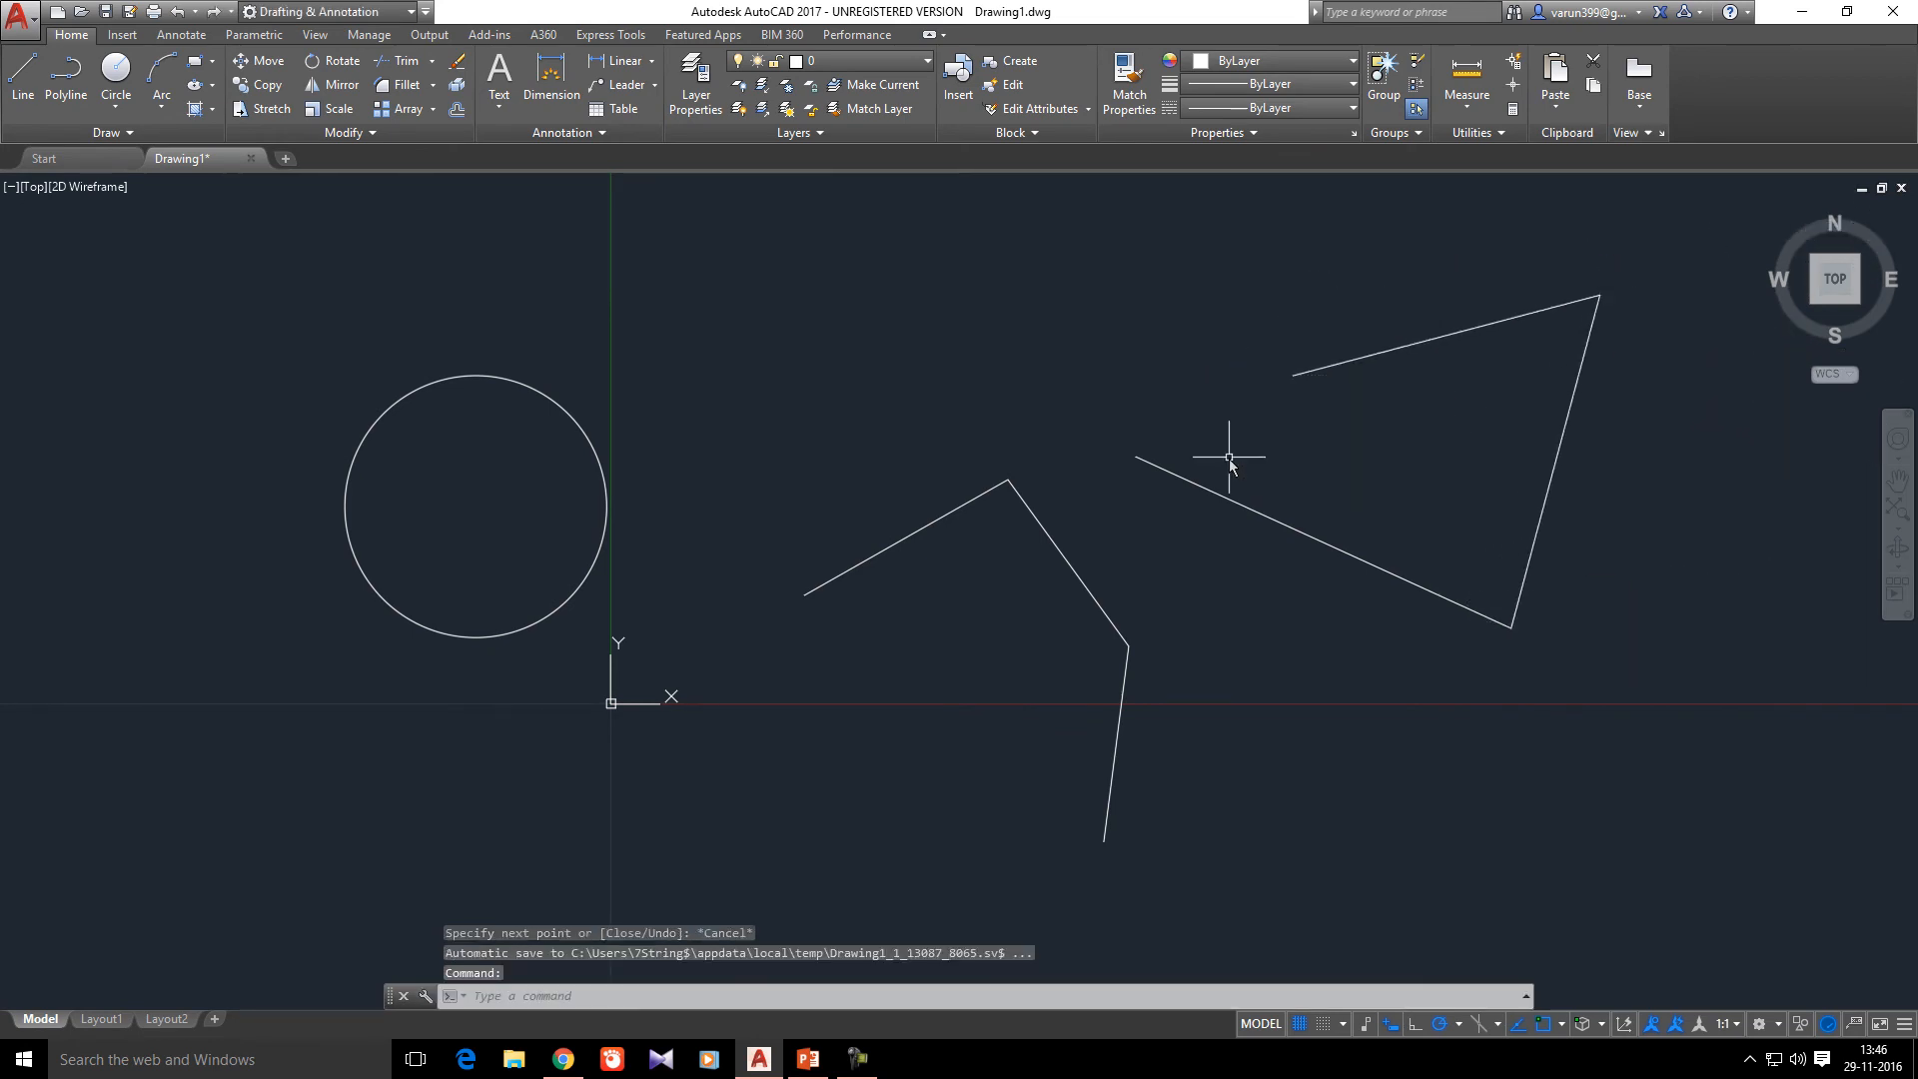
- Draw a circle of radius about 0.57 overlapping both line chains and one of radius about 0.27 above the first chain's left end
text(c)
key(Return)
click(1266, 683)
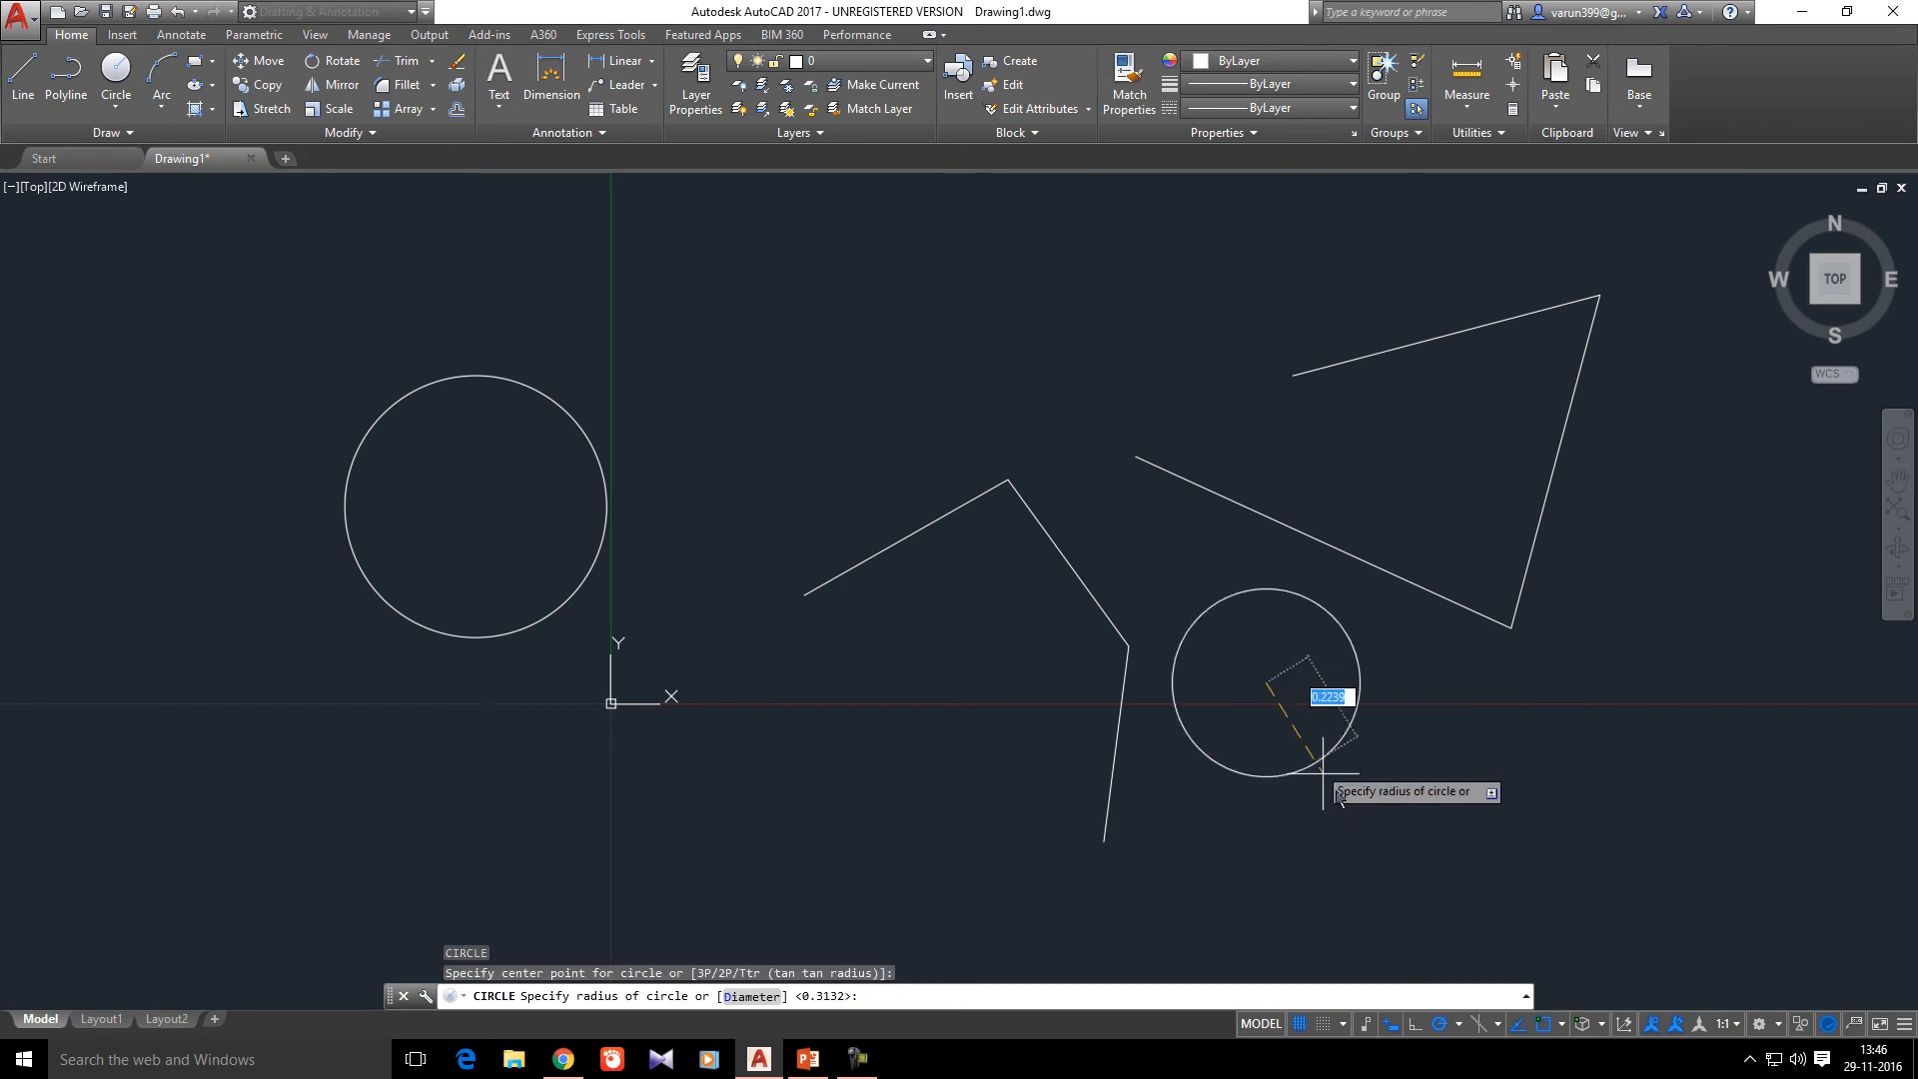
click(1428, 857)
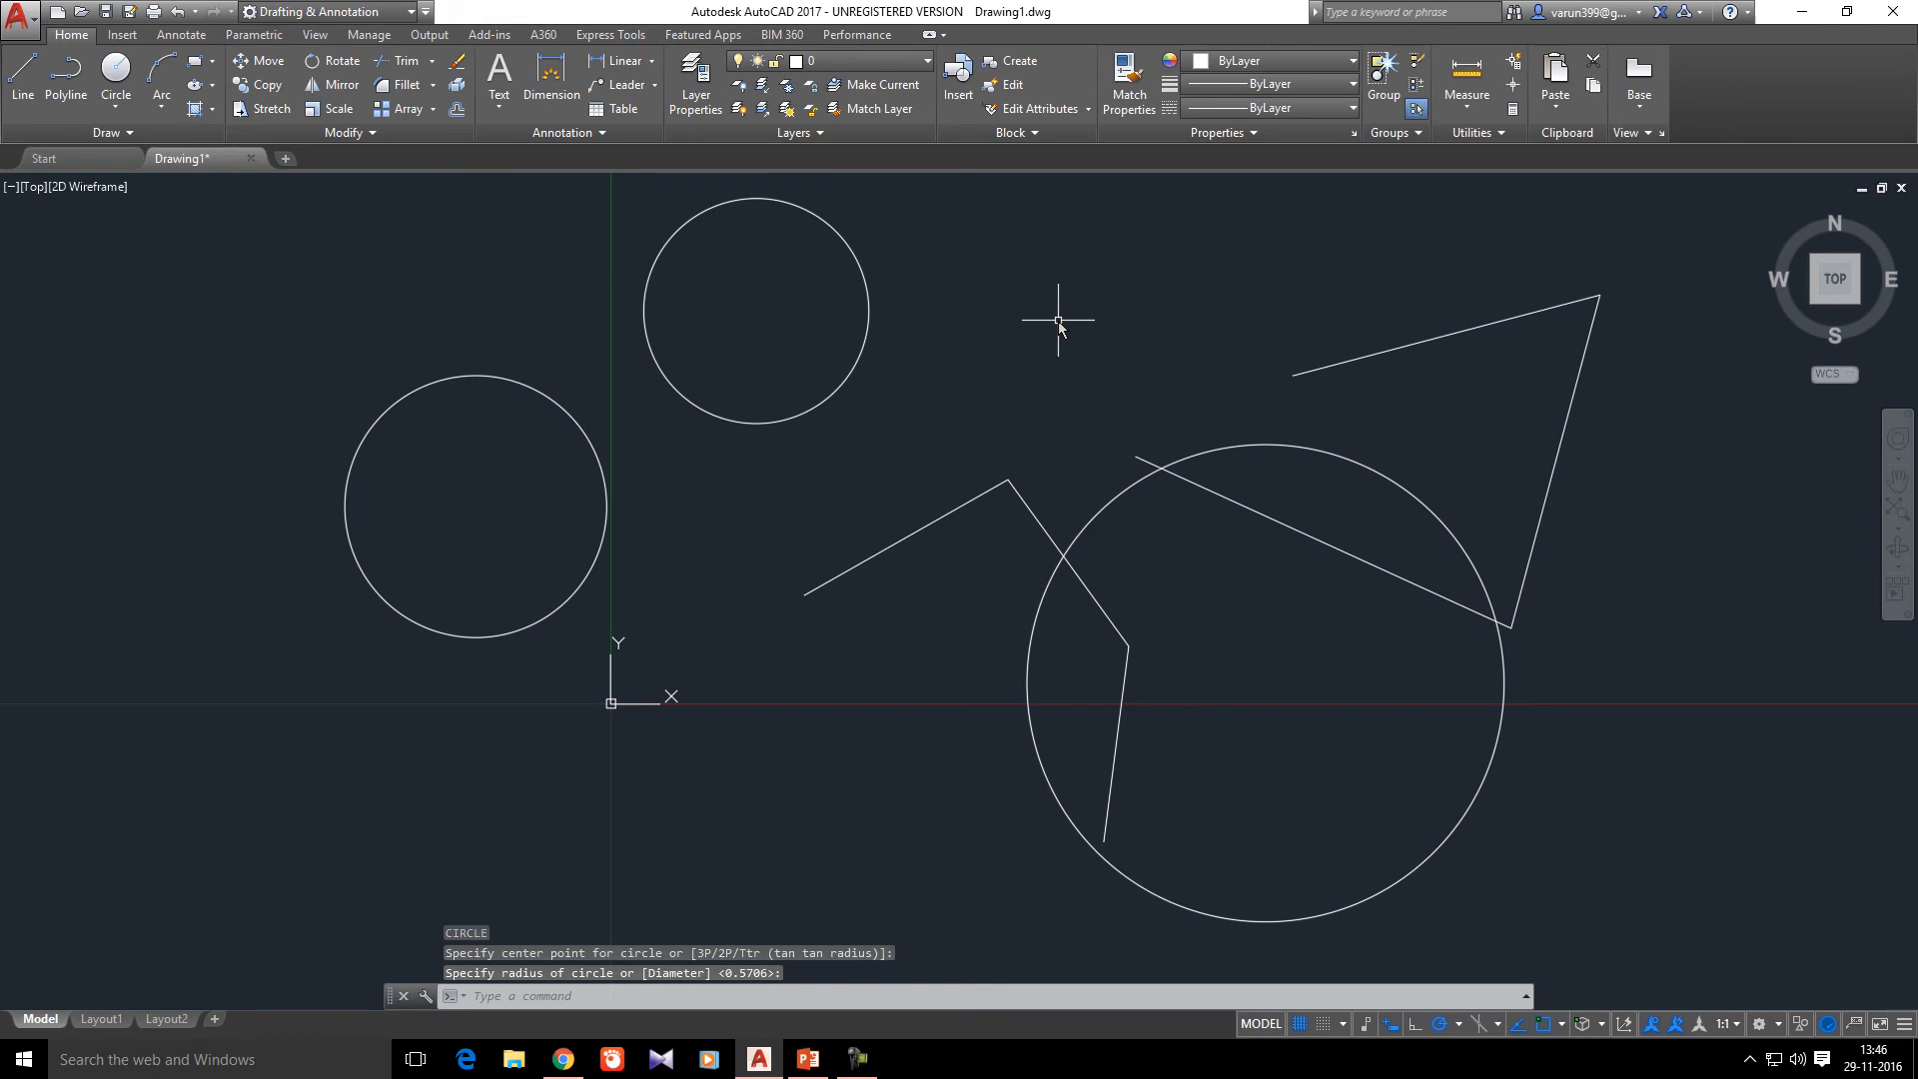
- Draw a circle of radius about 0.5 above the first line chain's peak and another centred just left of that chain
text(c)
key(Return)
click(1057, 320)
click(878, 427)
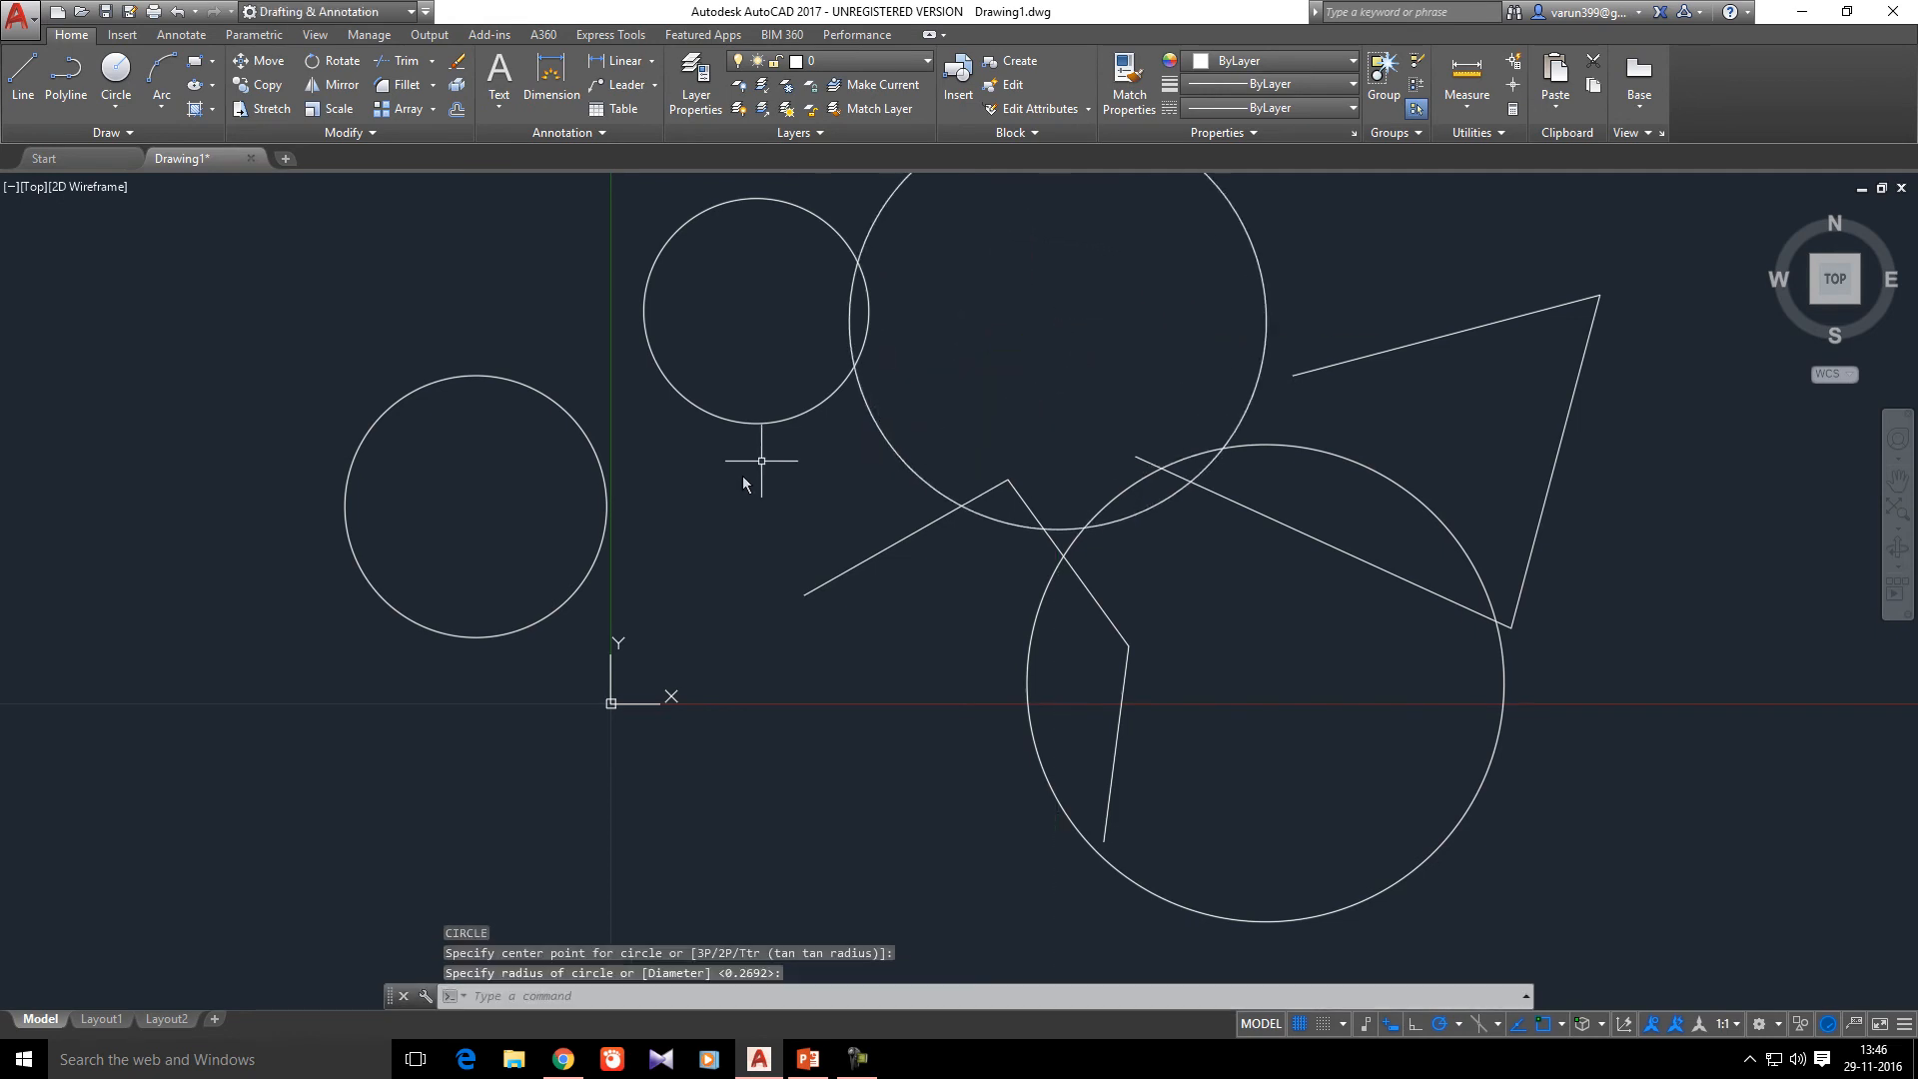
text(c)
key(Return)
click(728, 559)
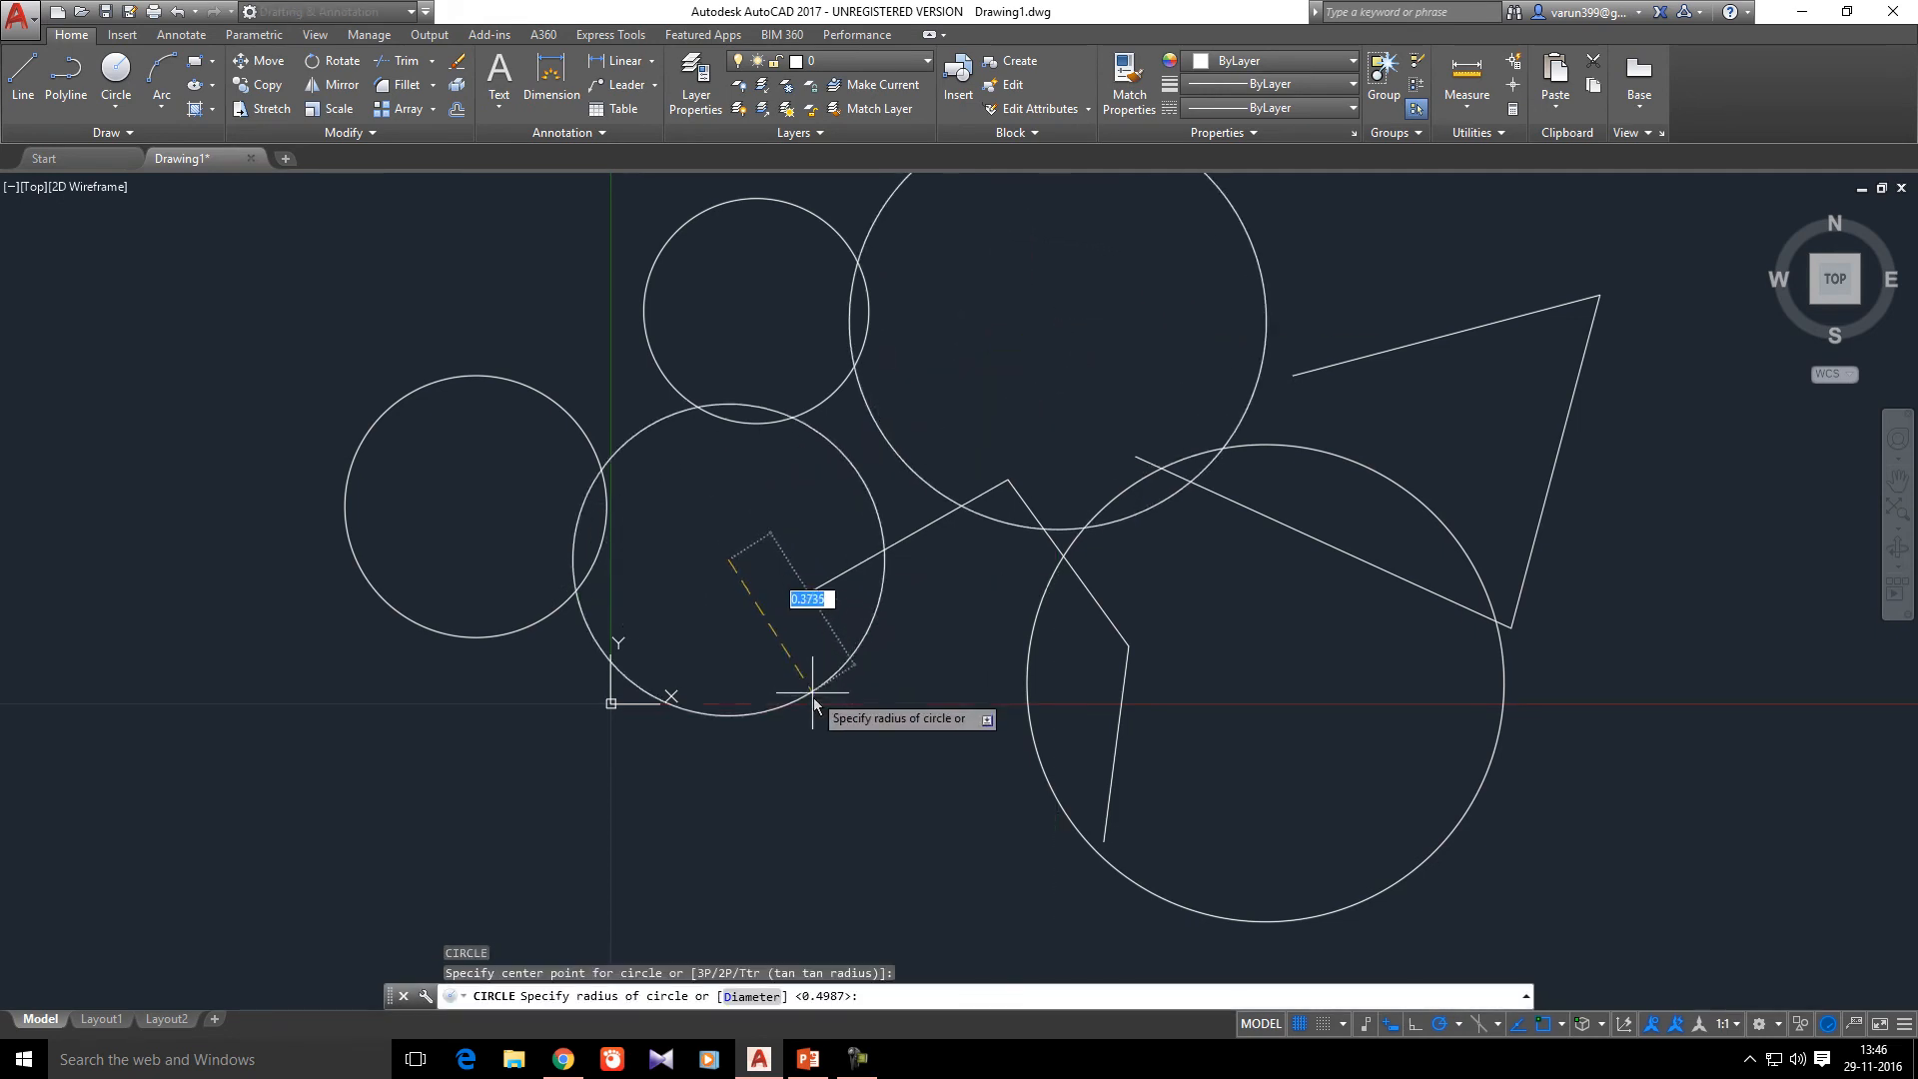
click(818, 693)
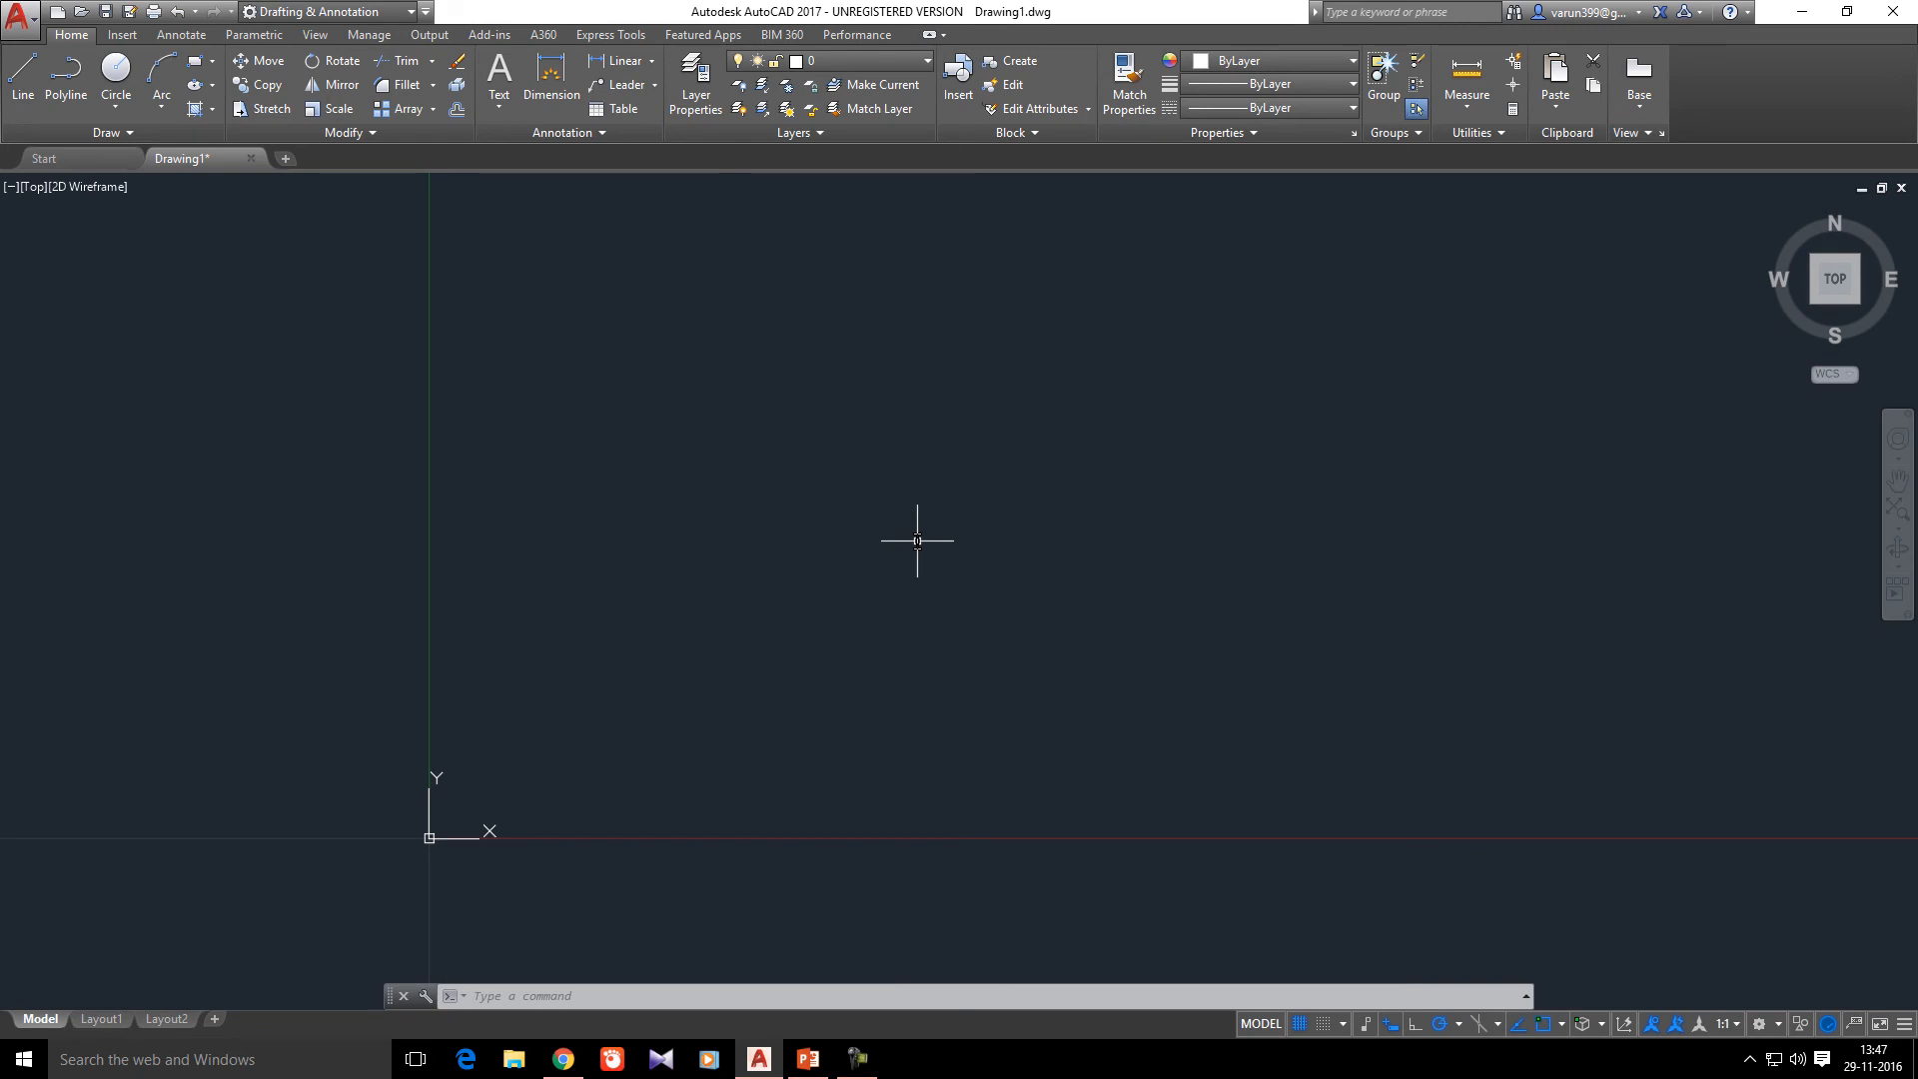
- Draw a single horizontal line in the empty drawing, above and to the right of the origin
text(l)
key(Return)
click(841, 526)
click(1158, 526)
key(Escape)
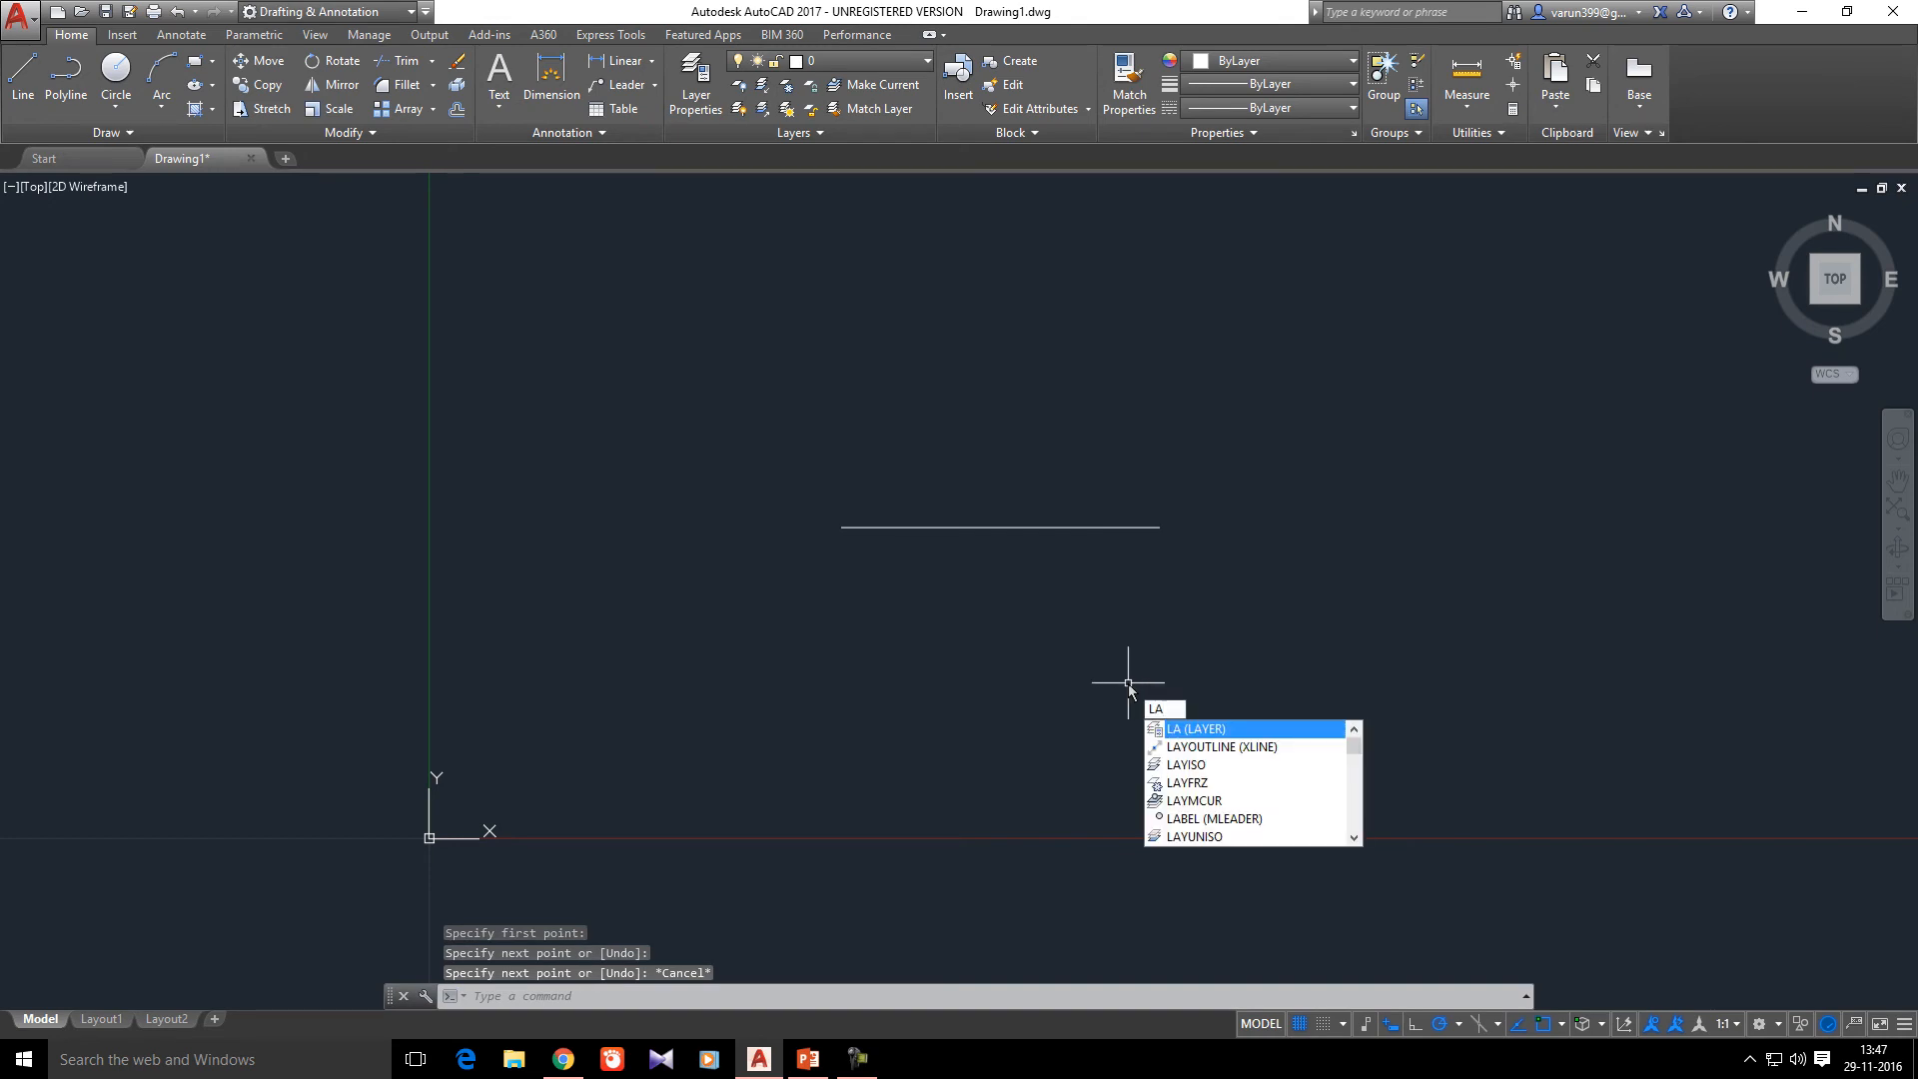
- Set the lineweight of layer 0 to 0.35 mm in the layer properties
key(Return)
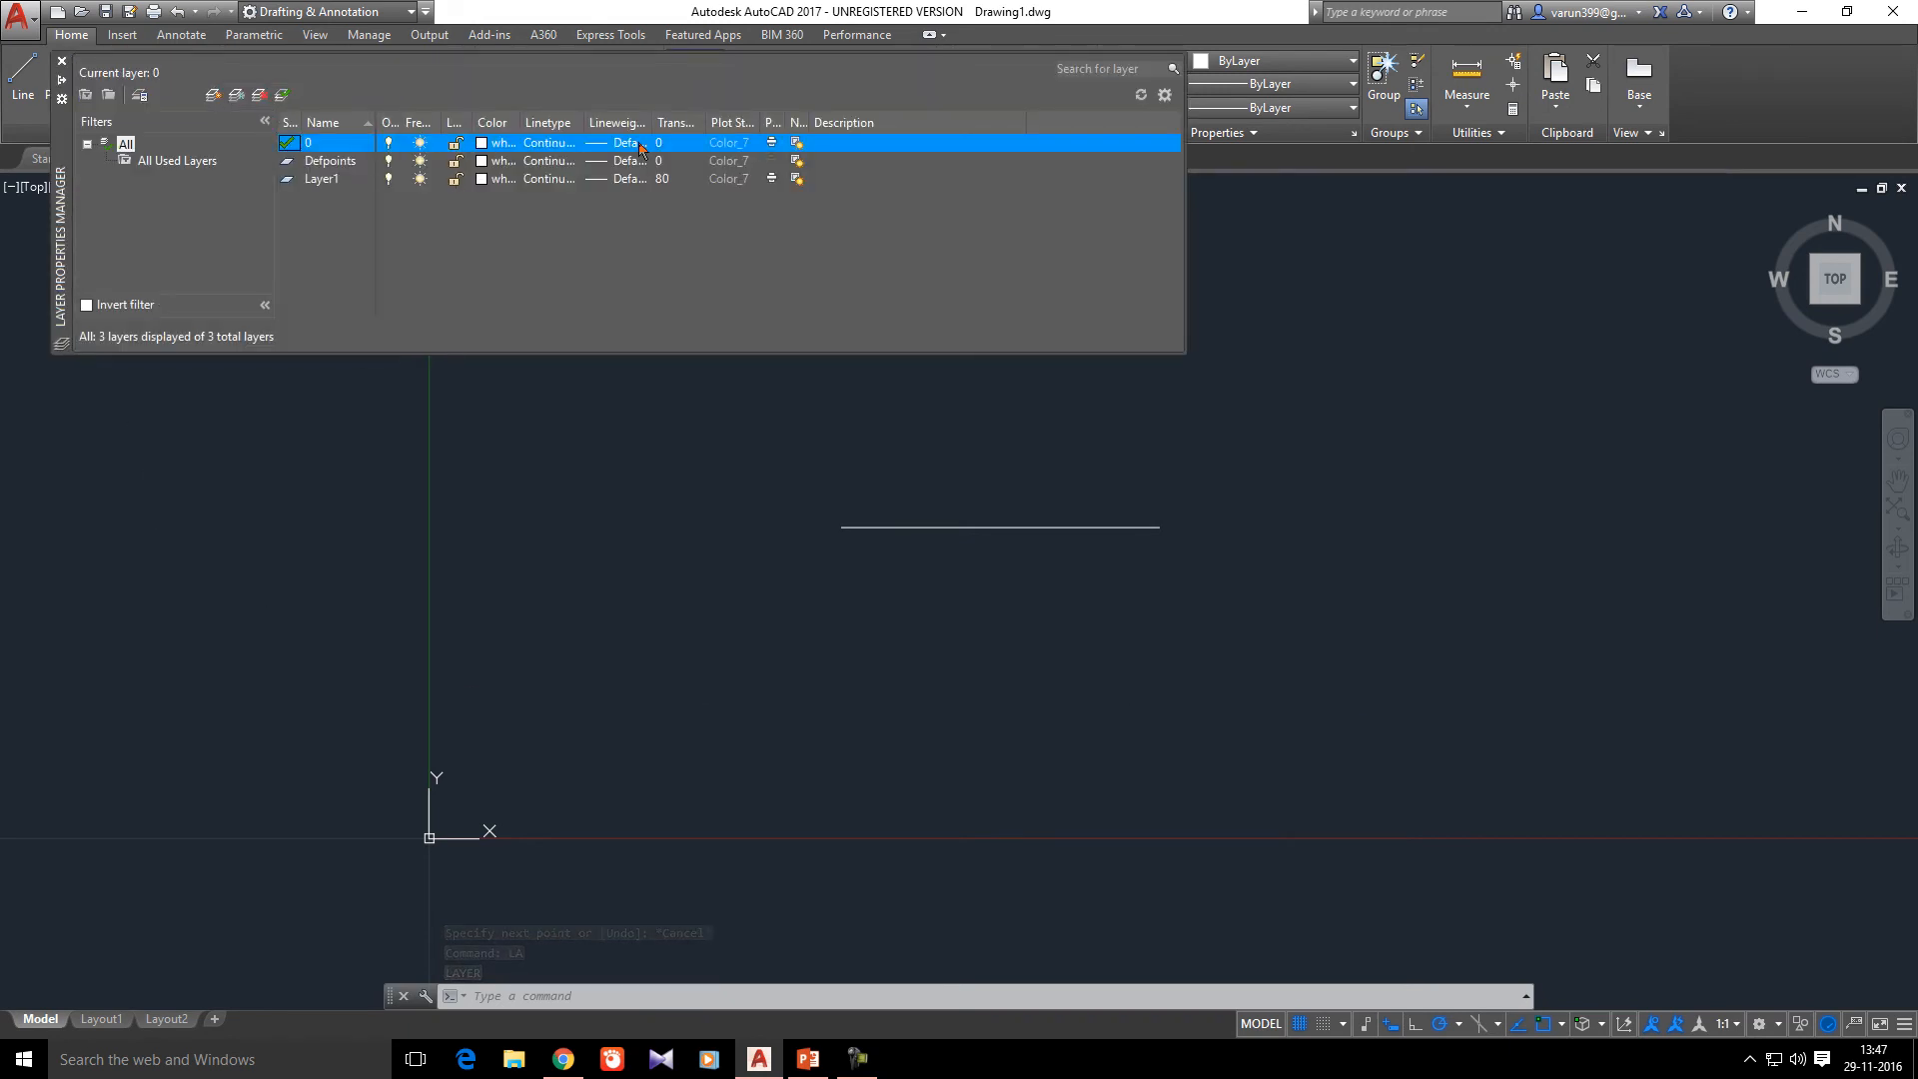
click(640, 149)
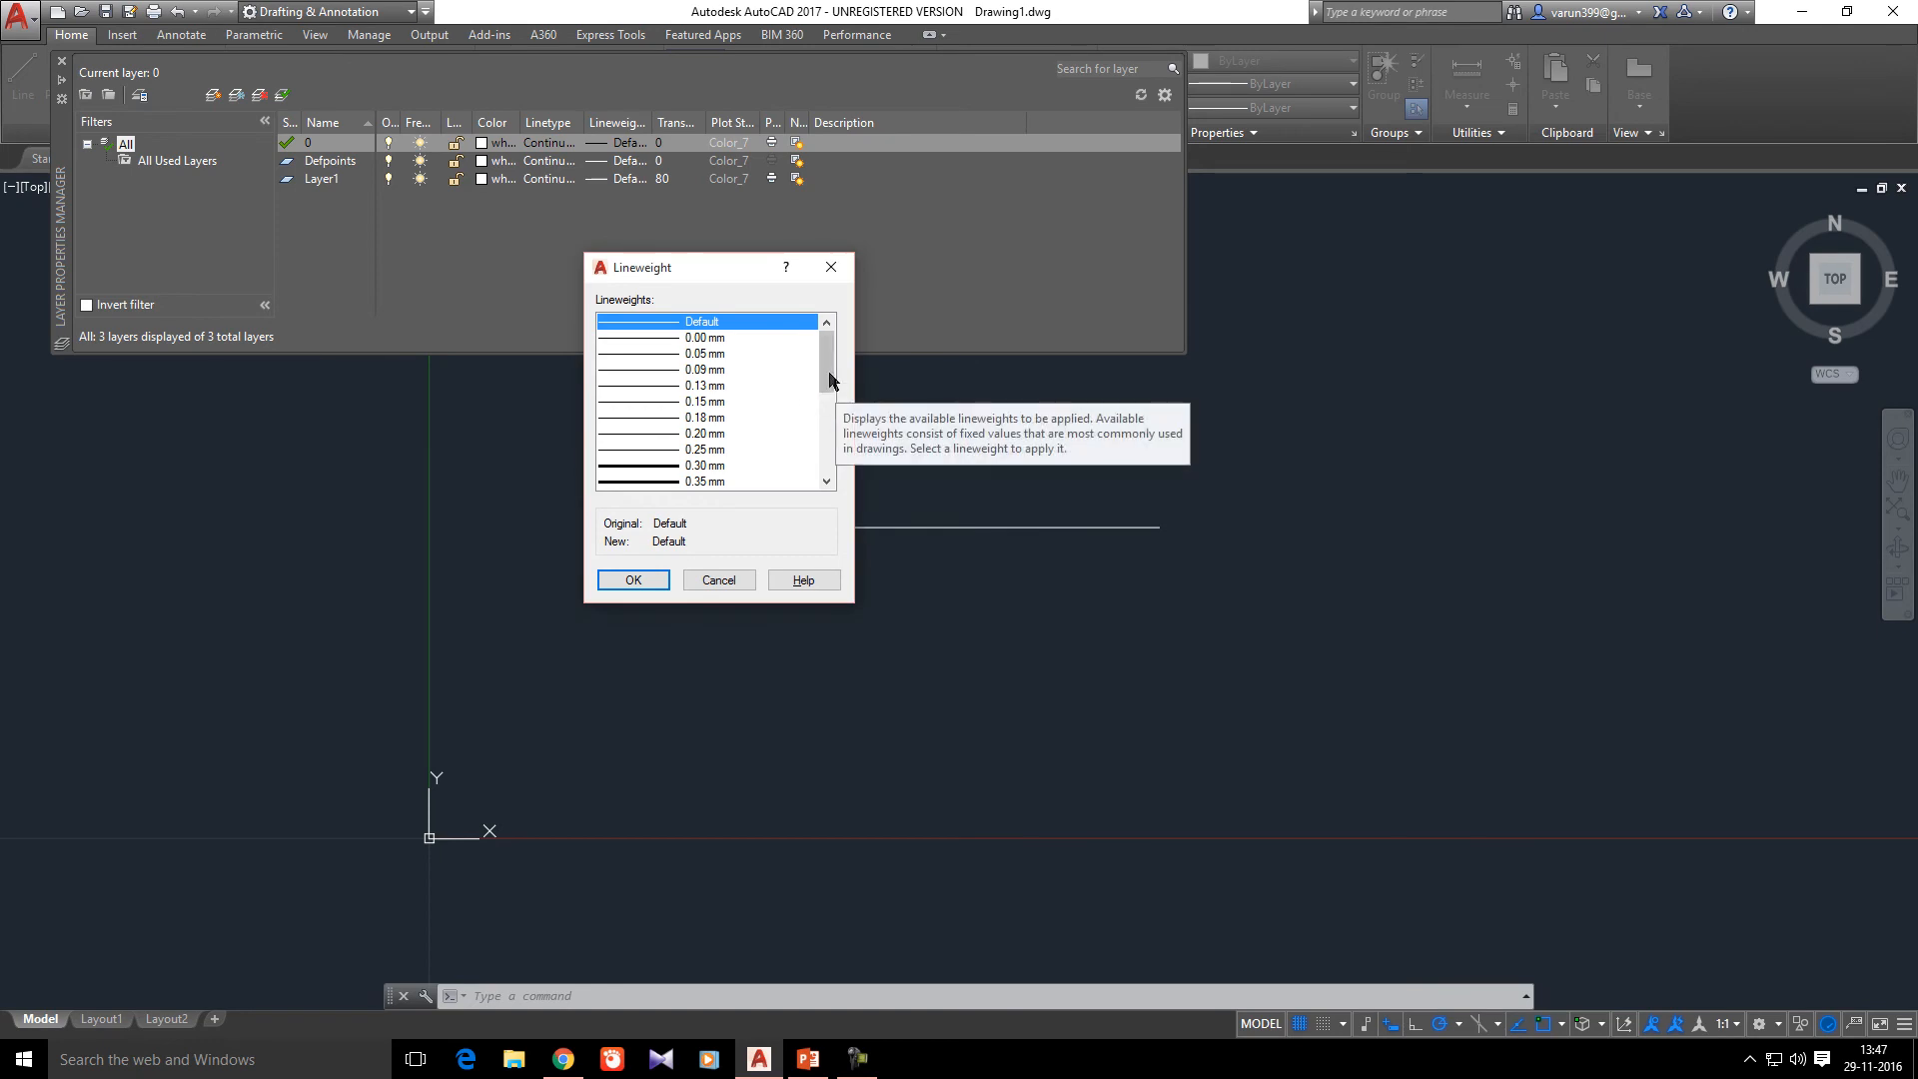
scroll(830, 380, down, 3)
click(650, 337)
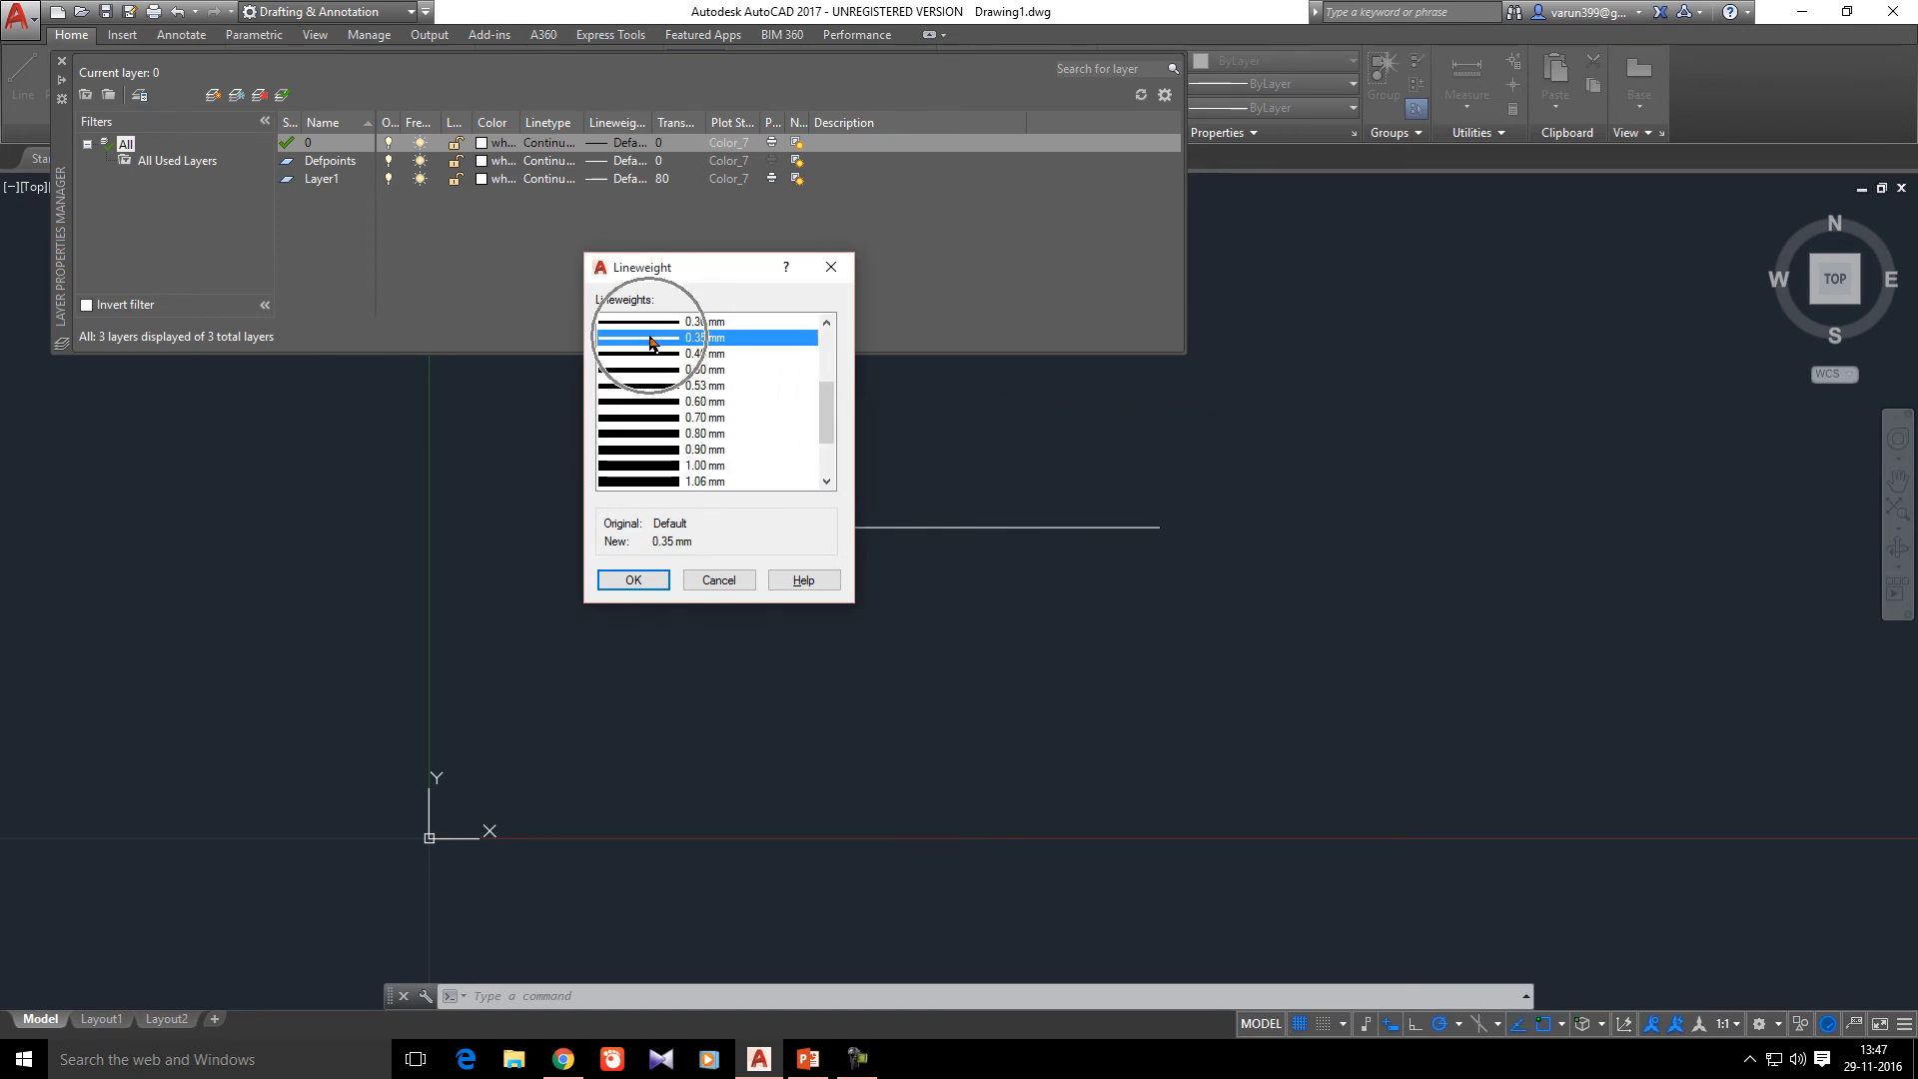
click(633, 579)
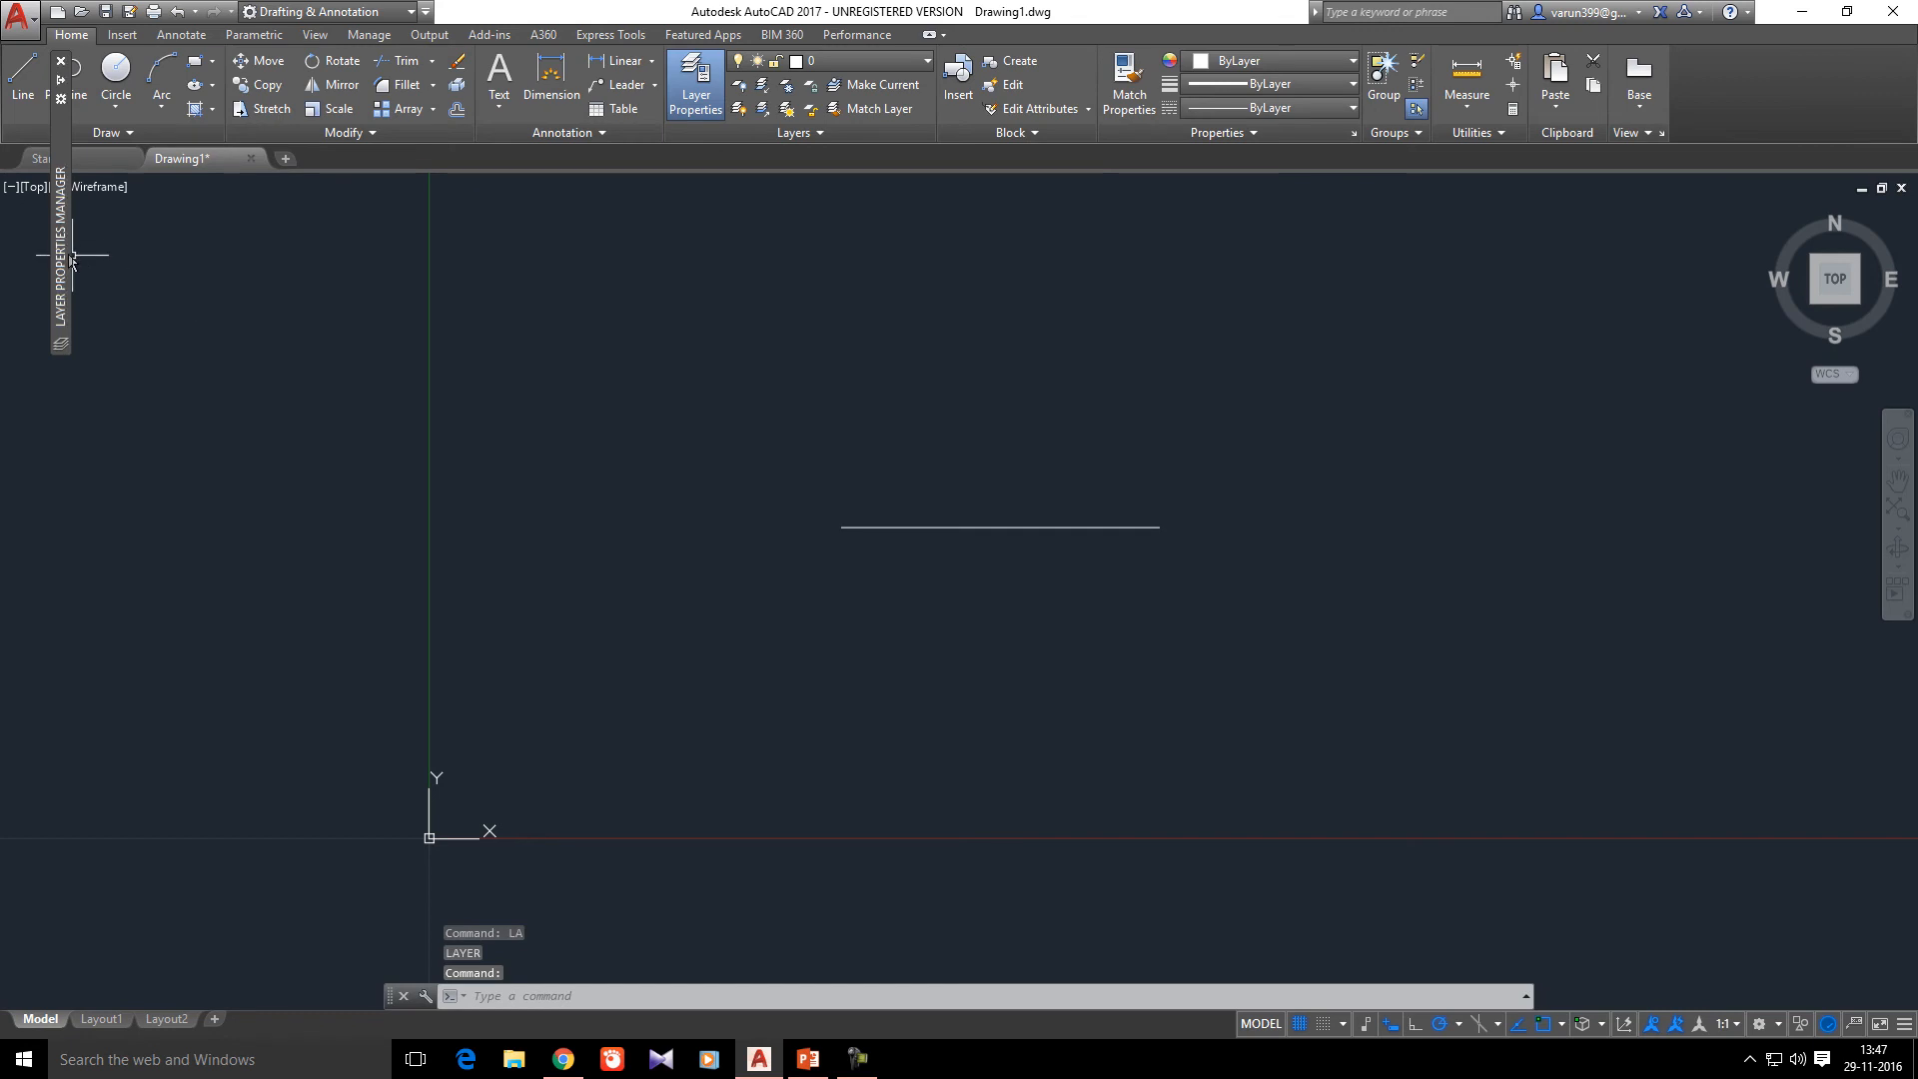
mouse_move(66, 256)
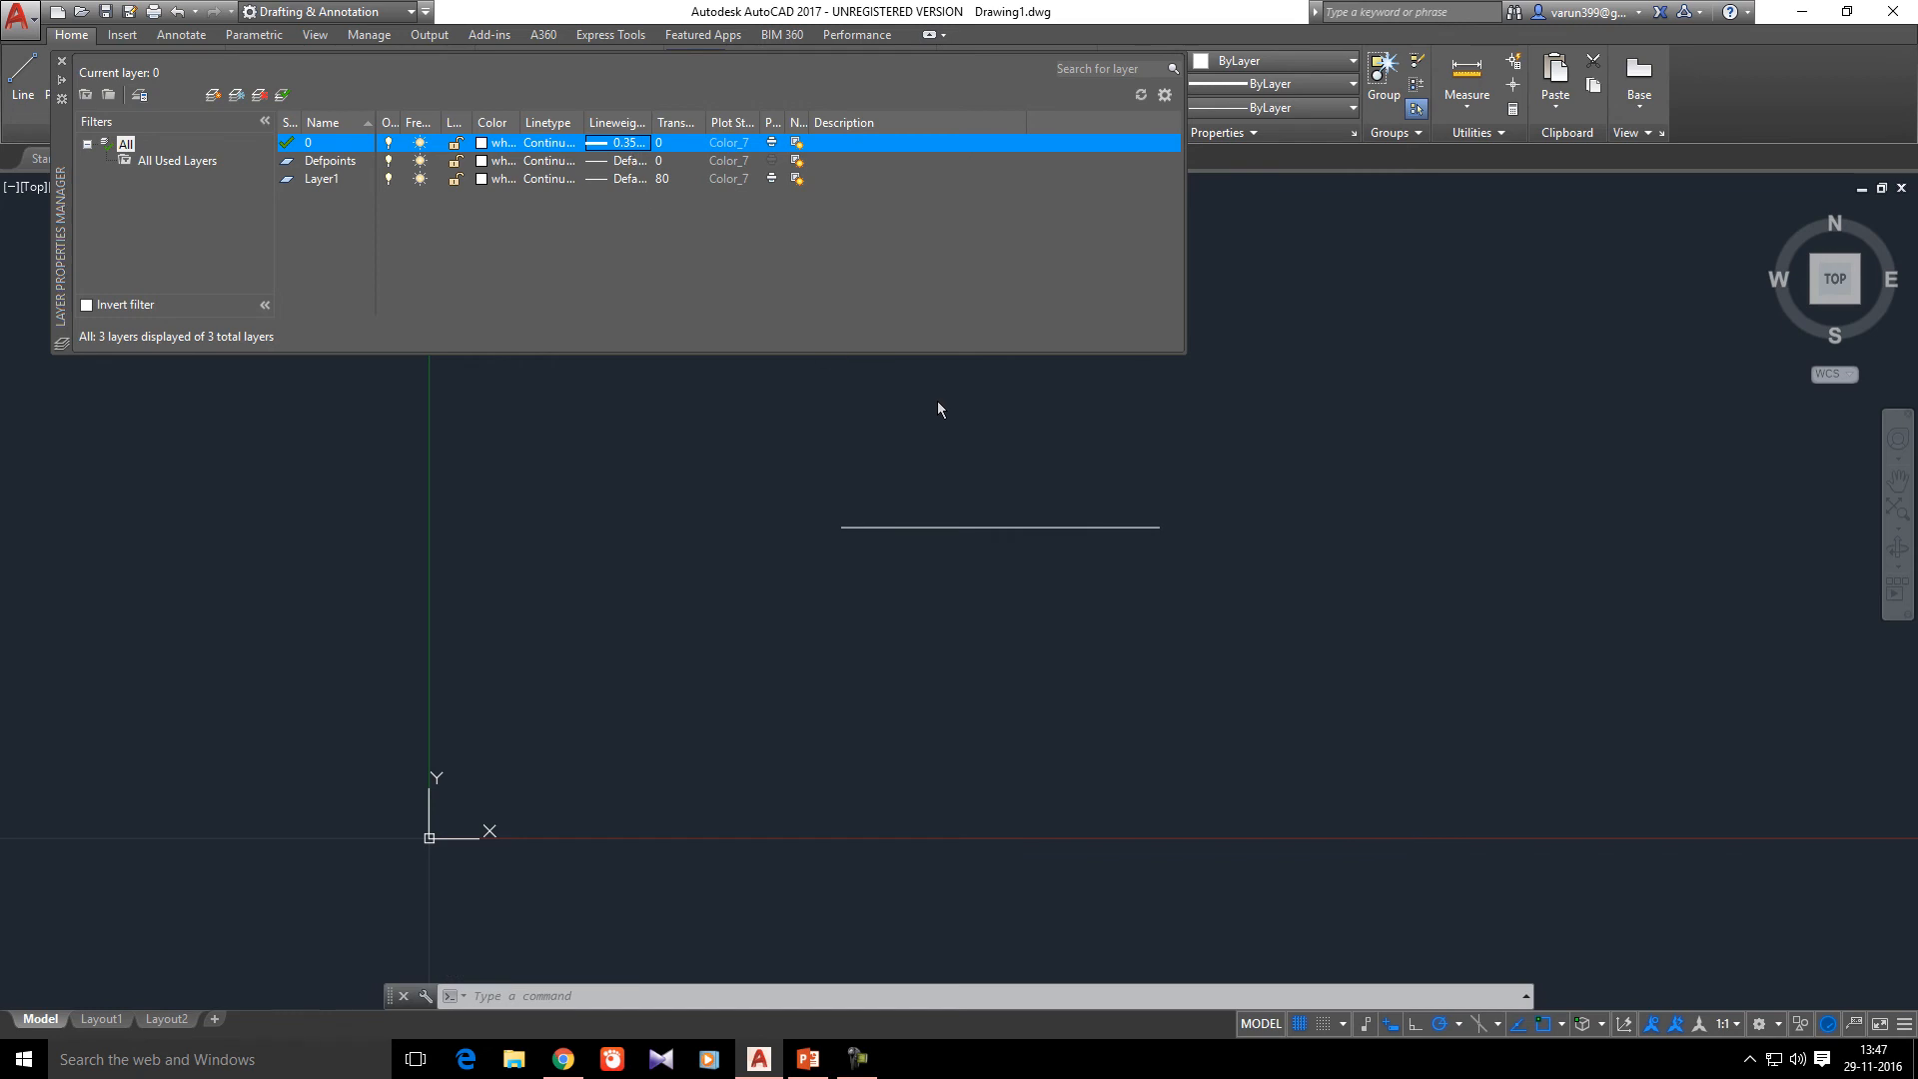
click(935, 530)
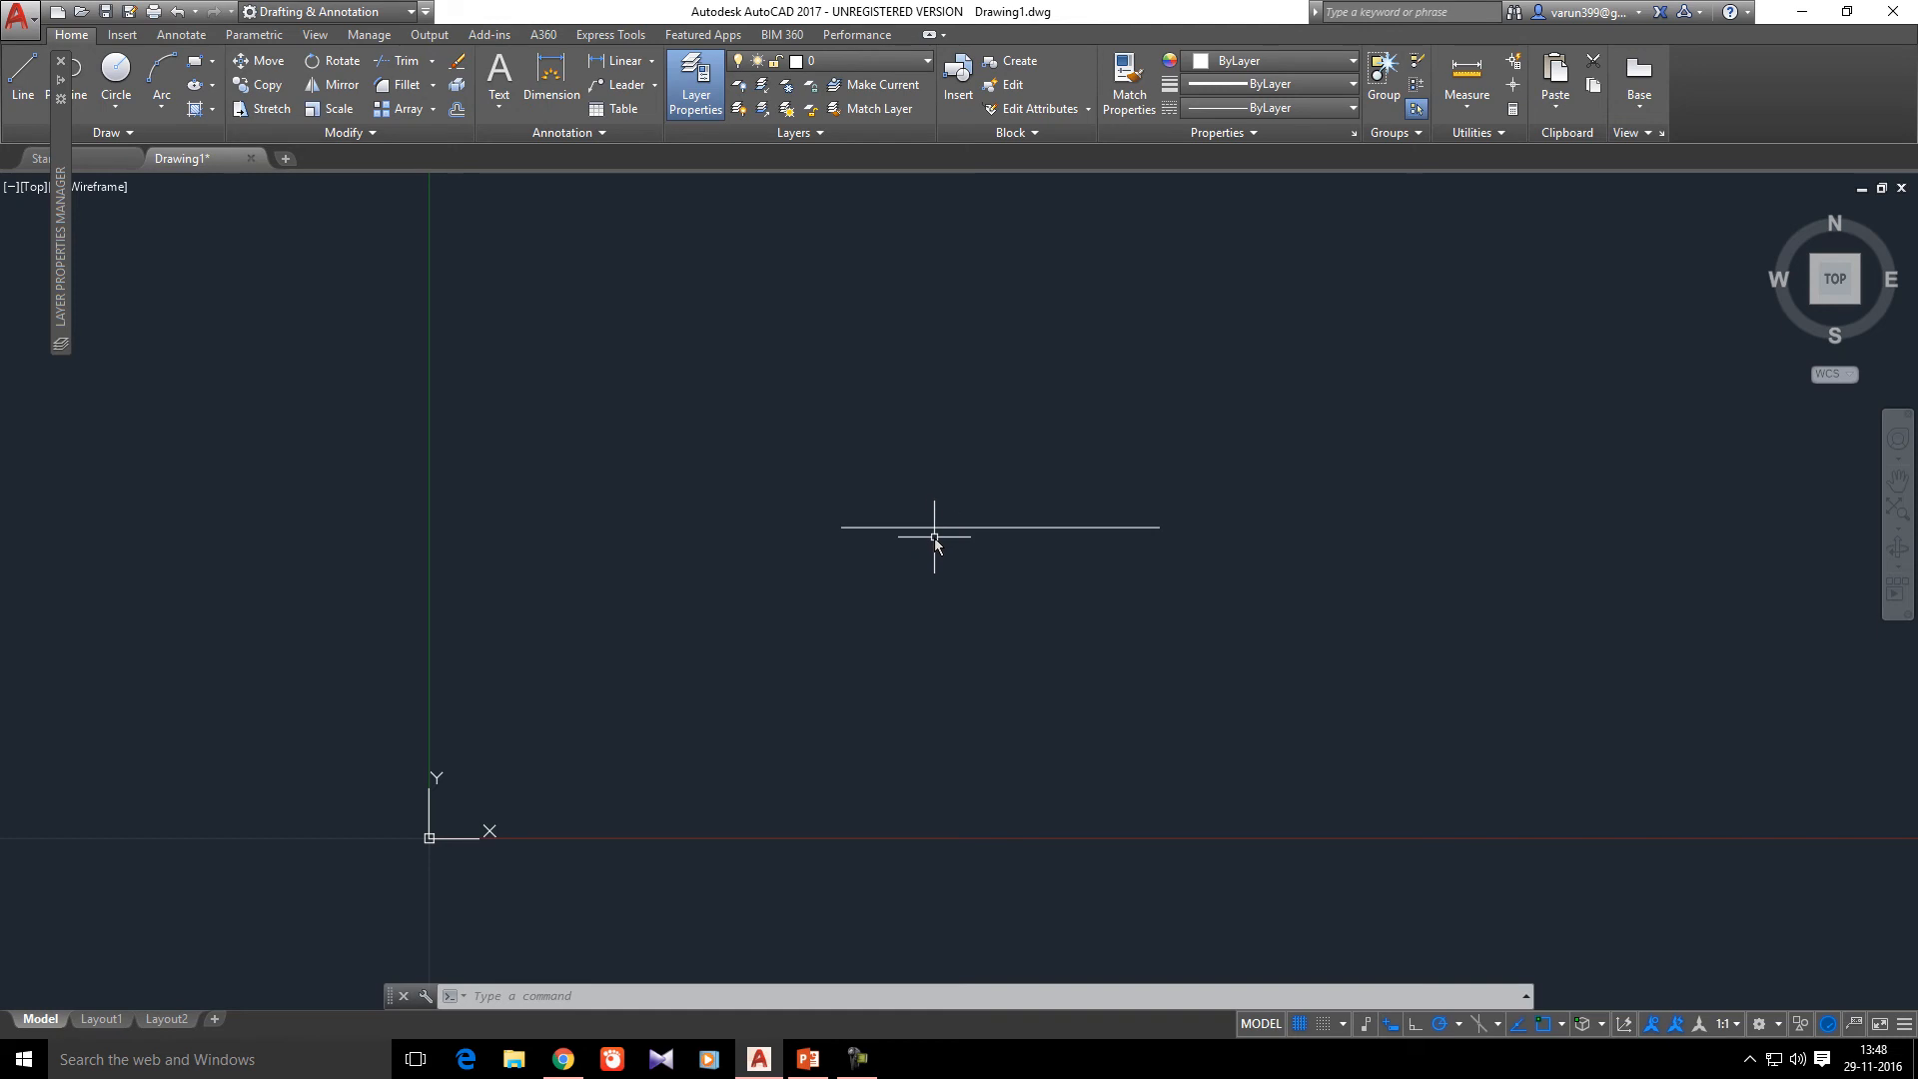
- Add the LineWeight toggle to the status bar and turn on lineweight display for the horizontal line
click(1903, 1023)
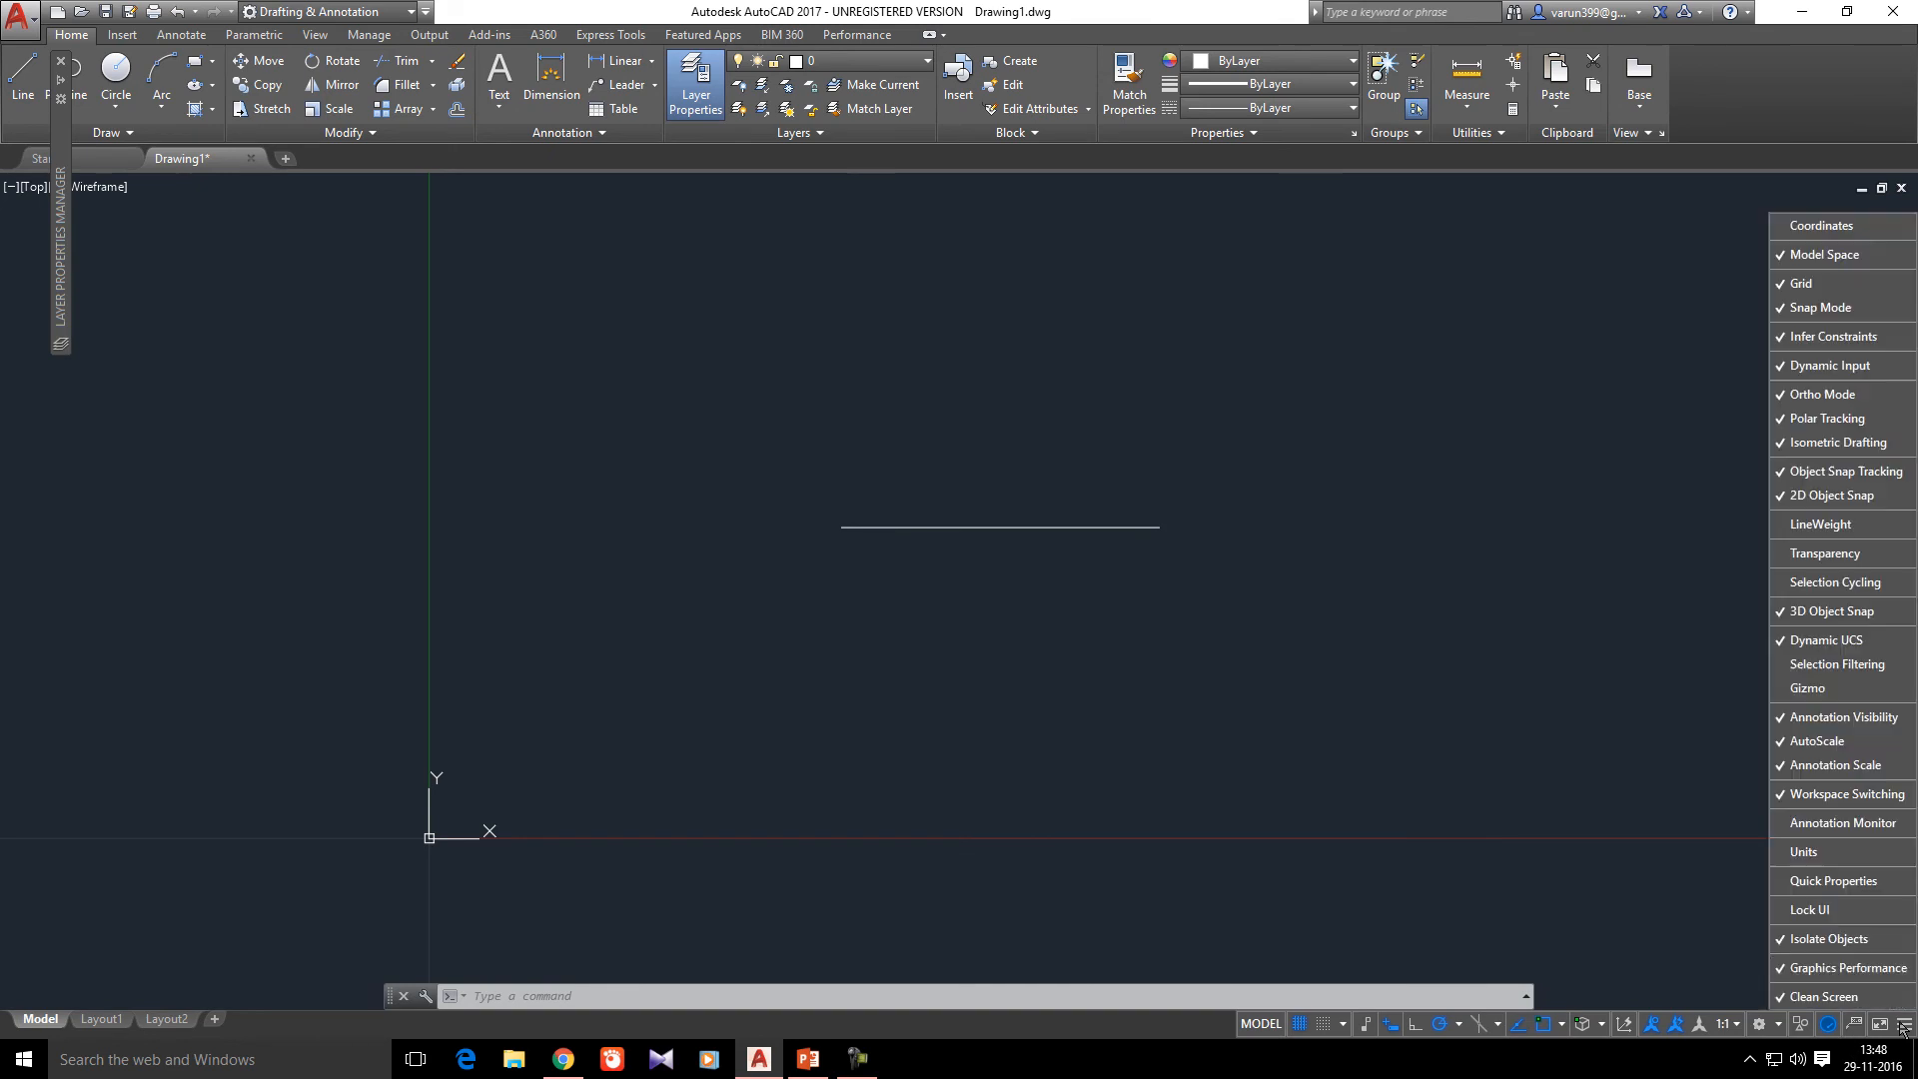
click(1833, 527)
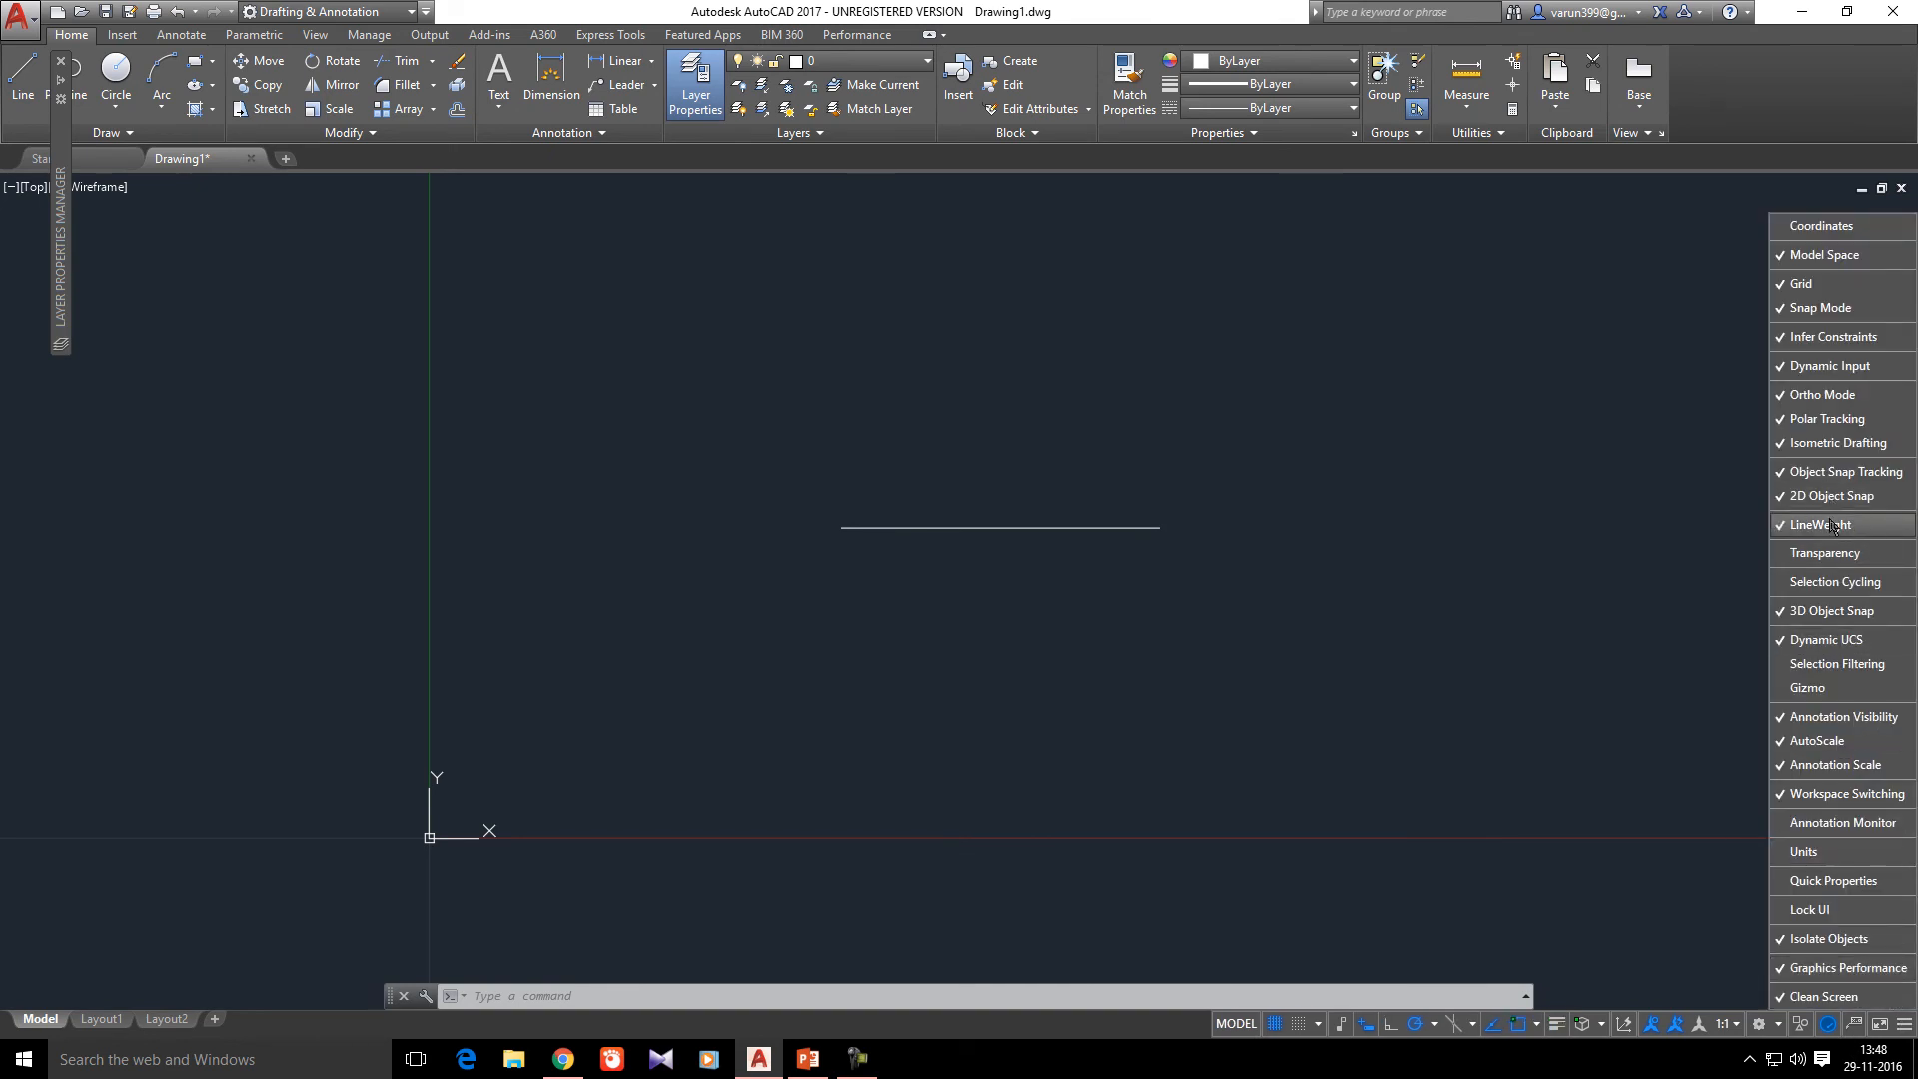
click(1558, 1028)
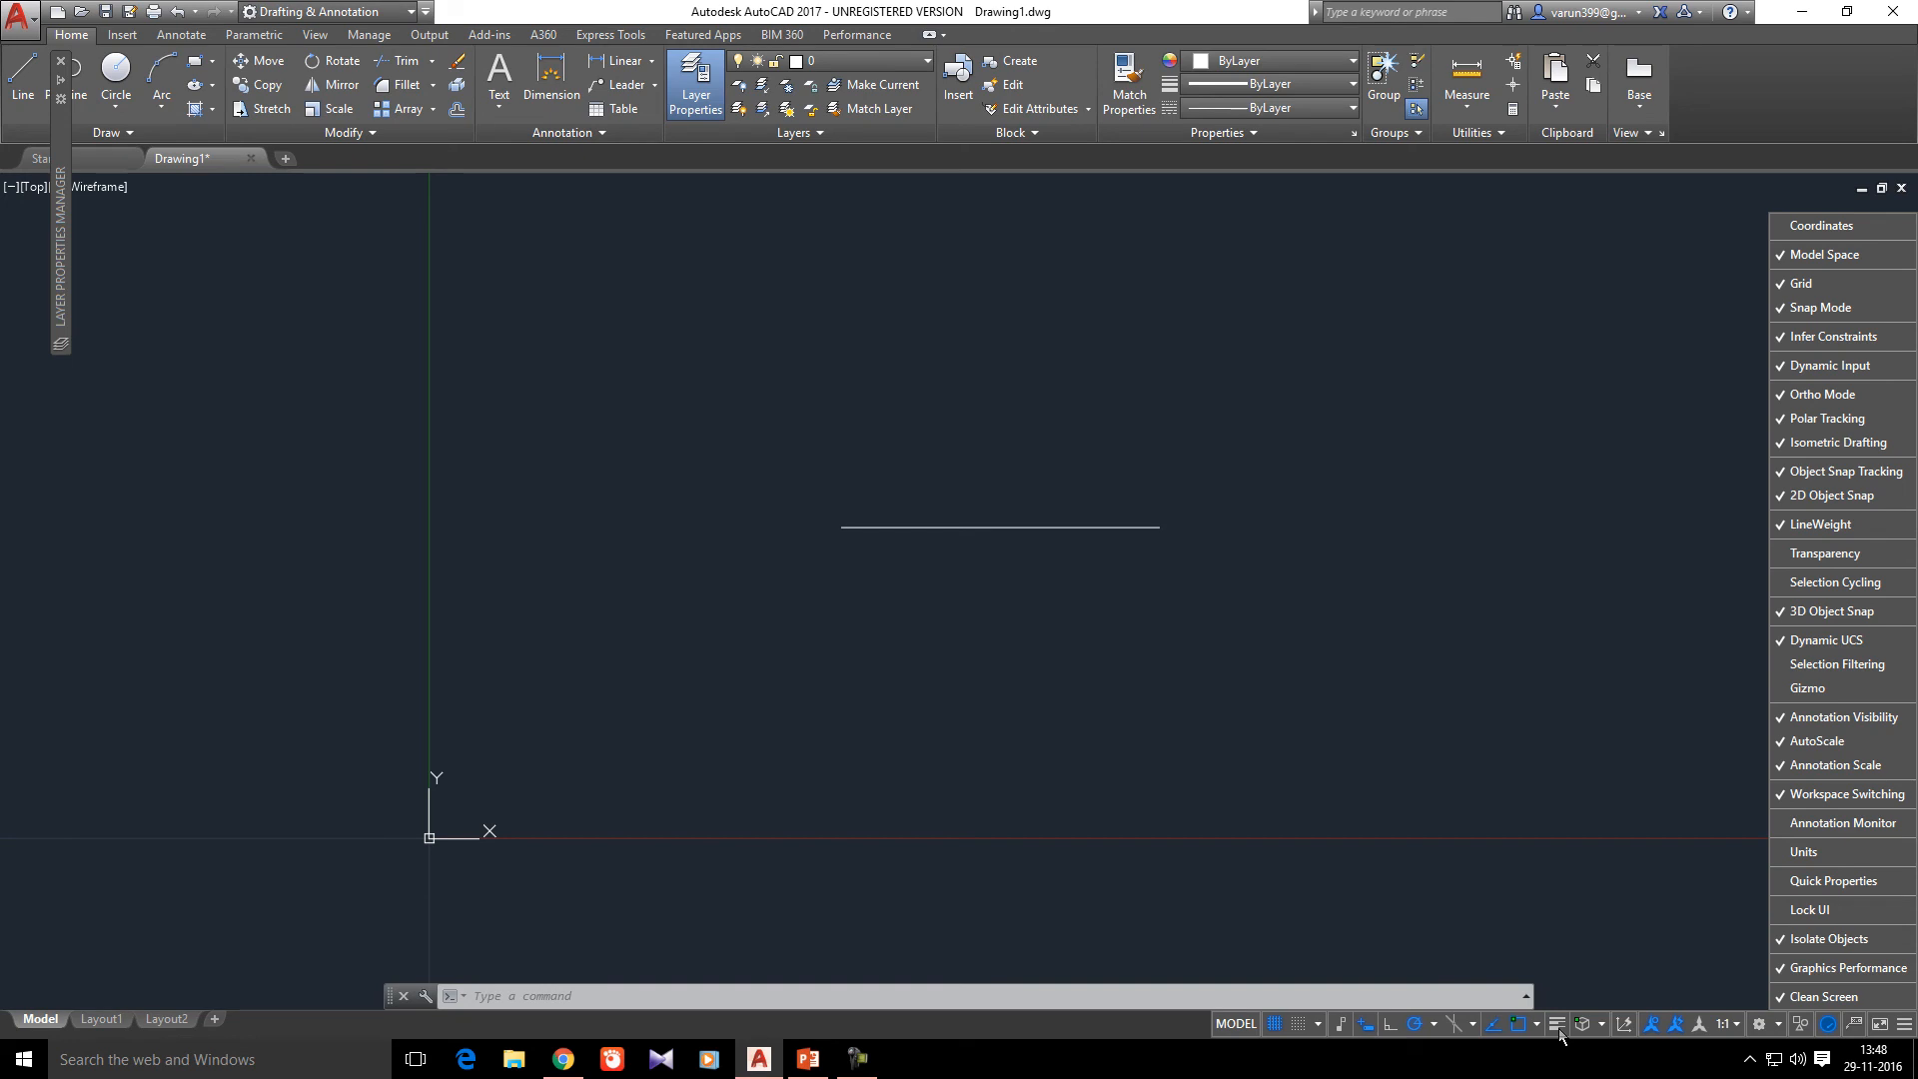
click(1558, 1028)
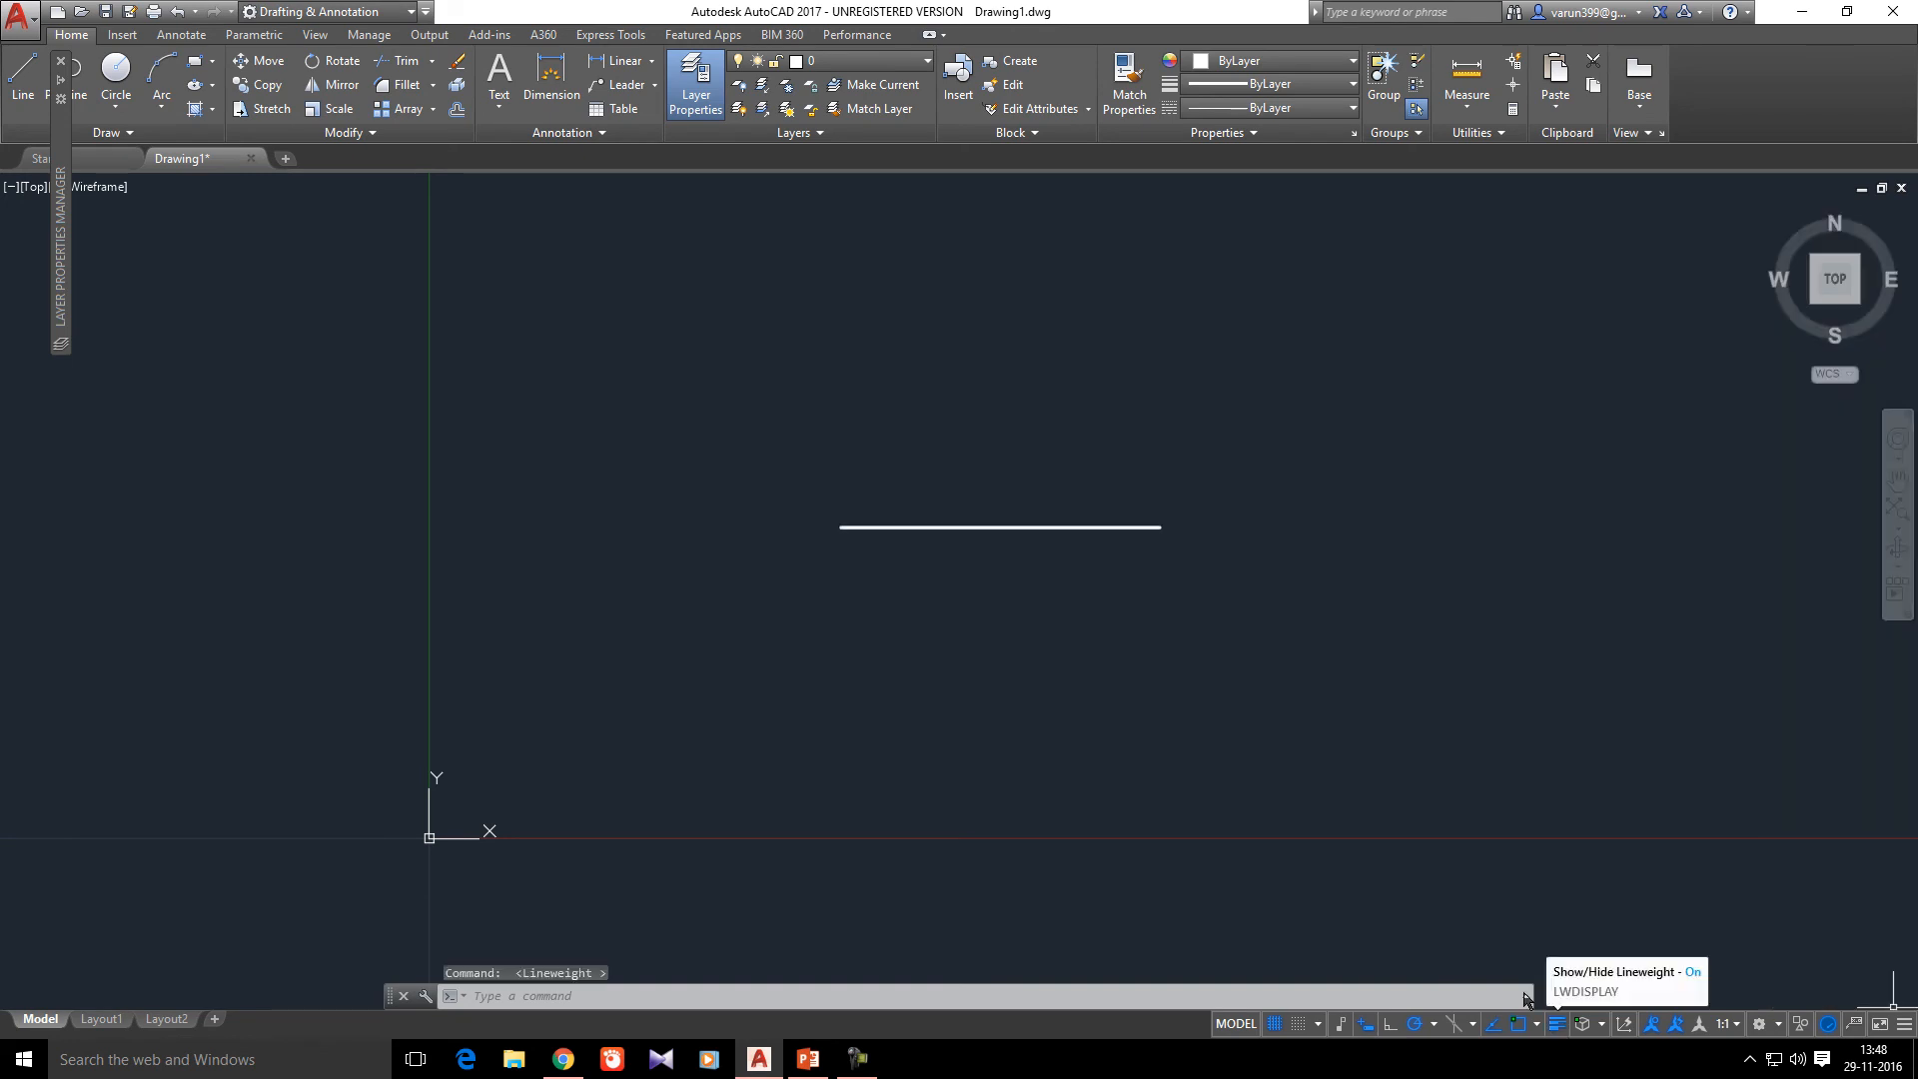
click(1093, 527)
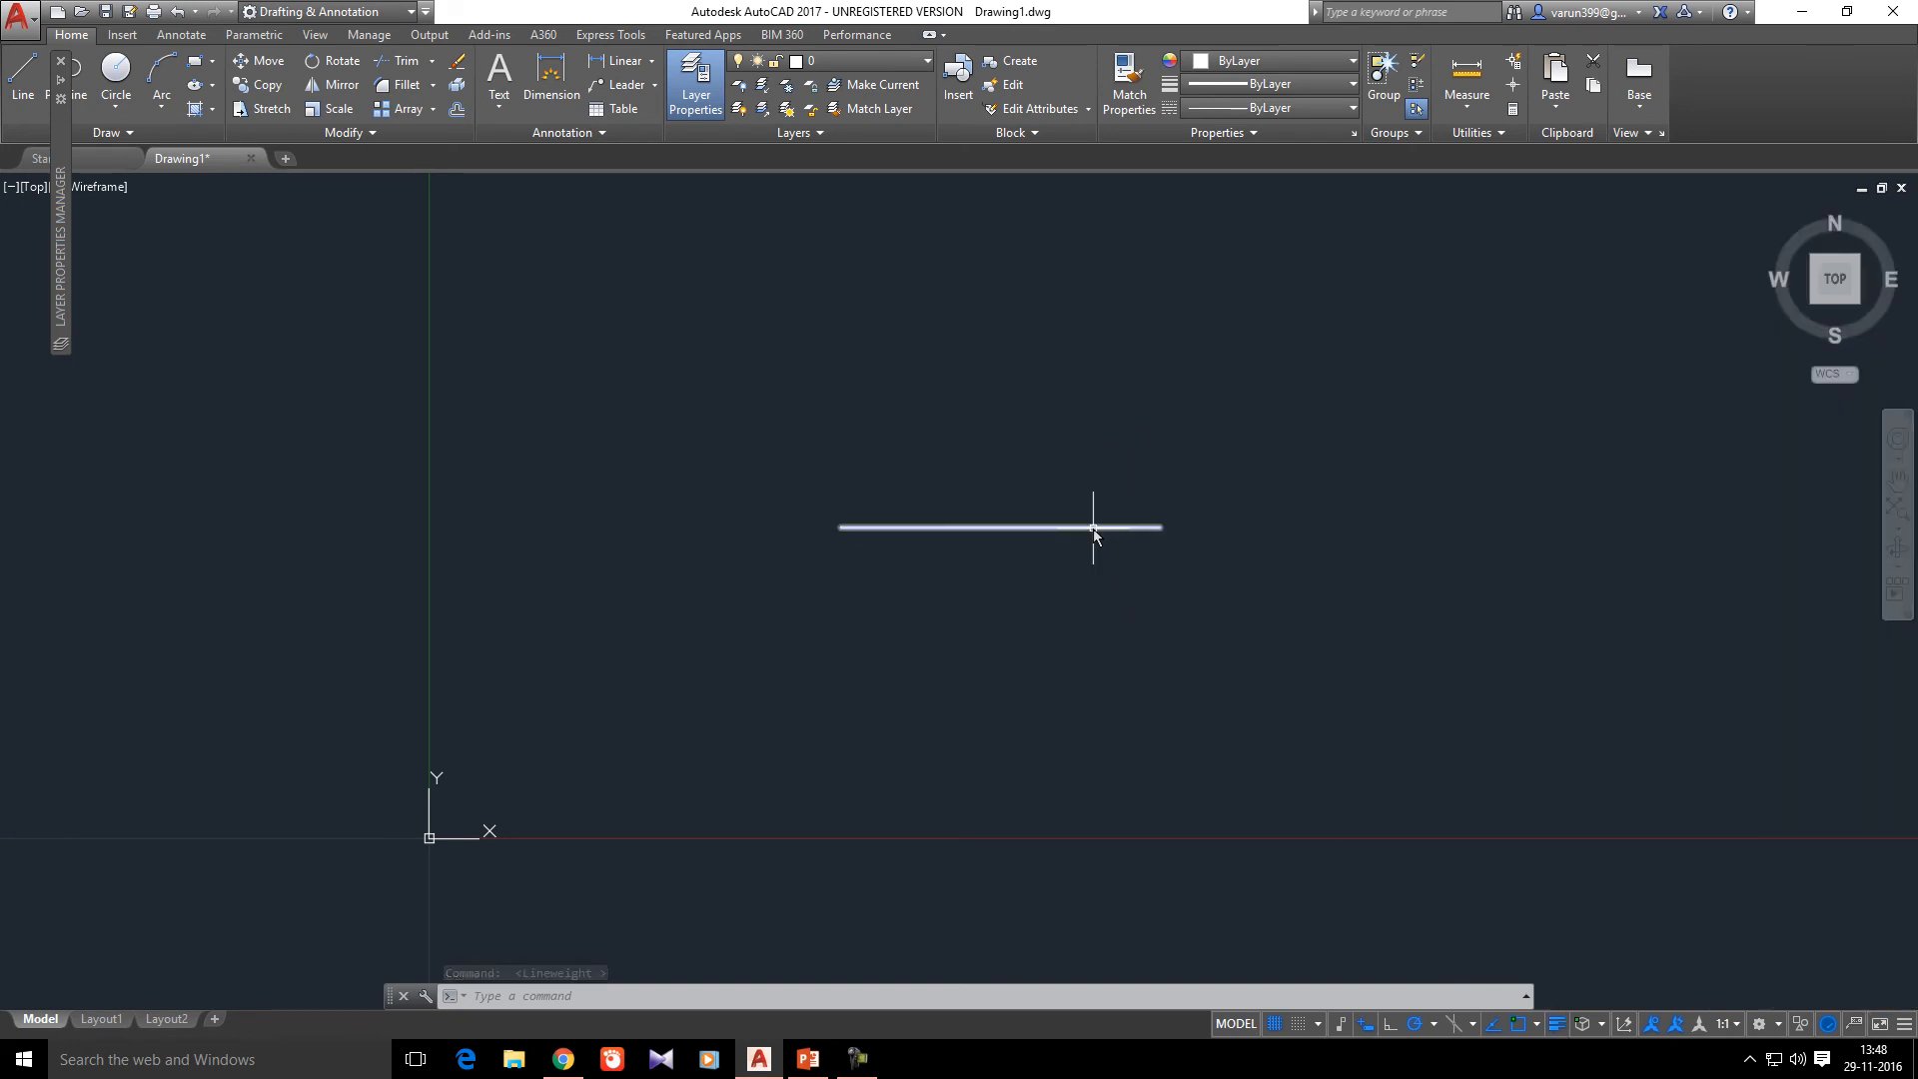
- Draw a circle below and to the right of the horizontal line
text(c)
key(Return)
click(1339, 651)
click(1382, 763)
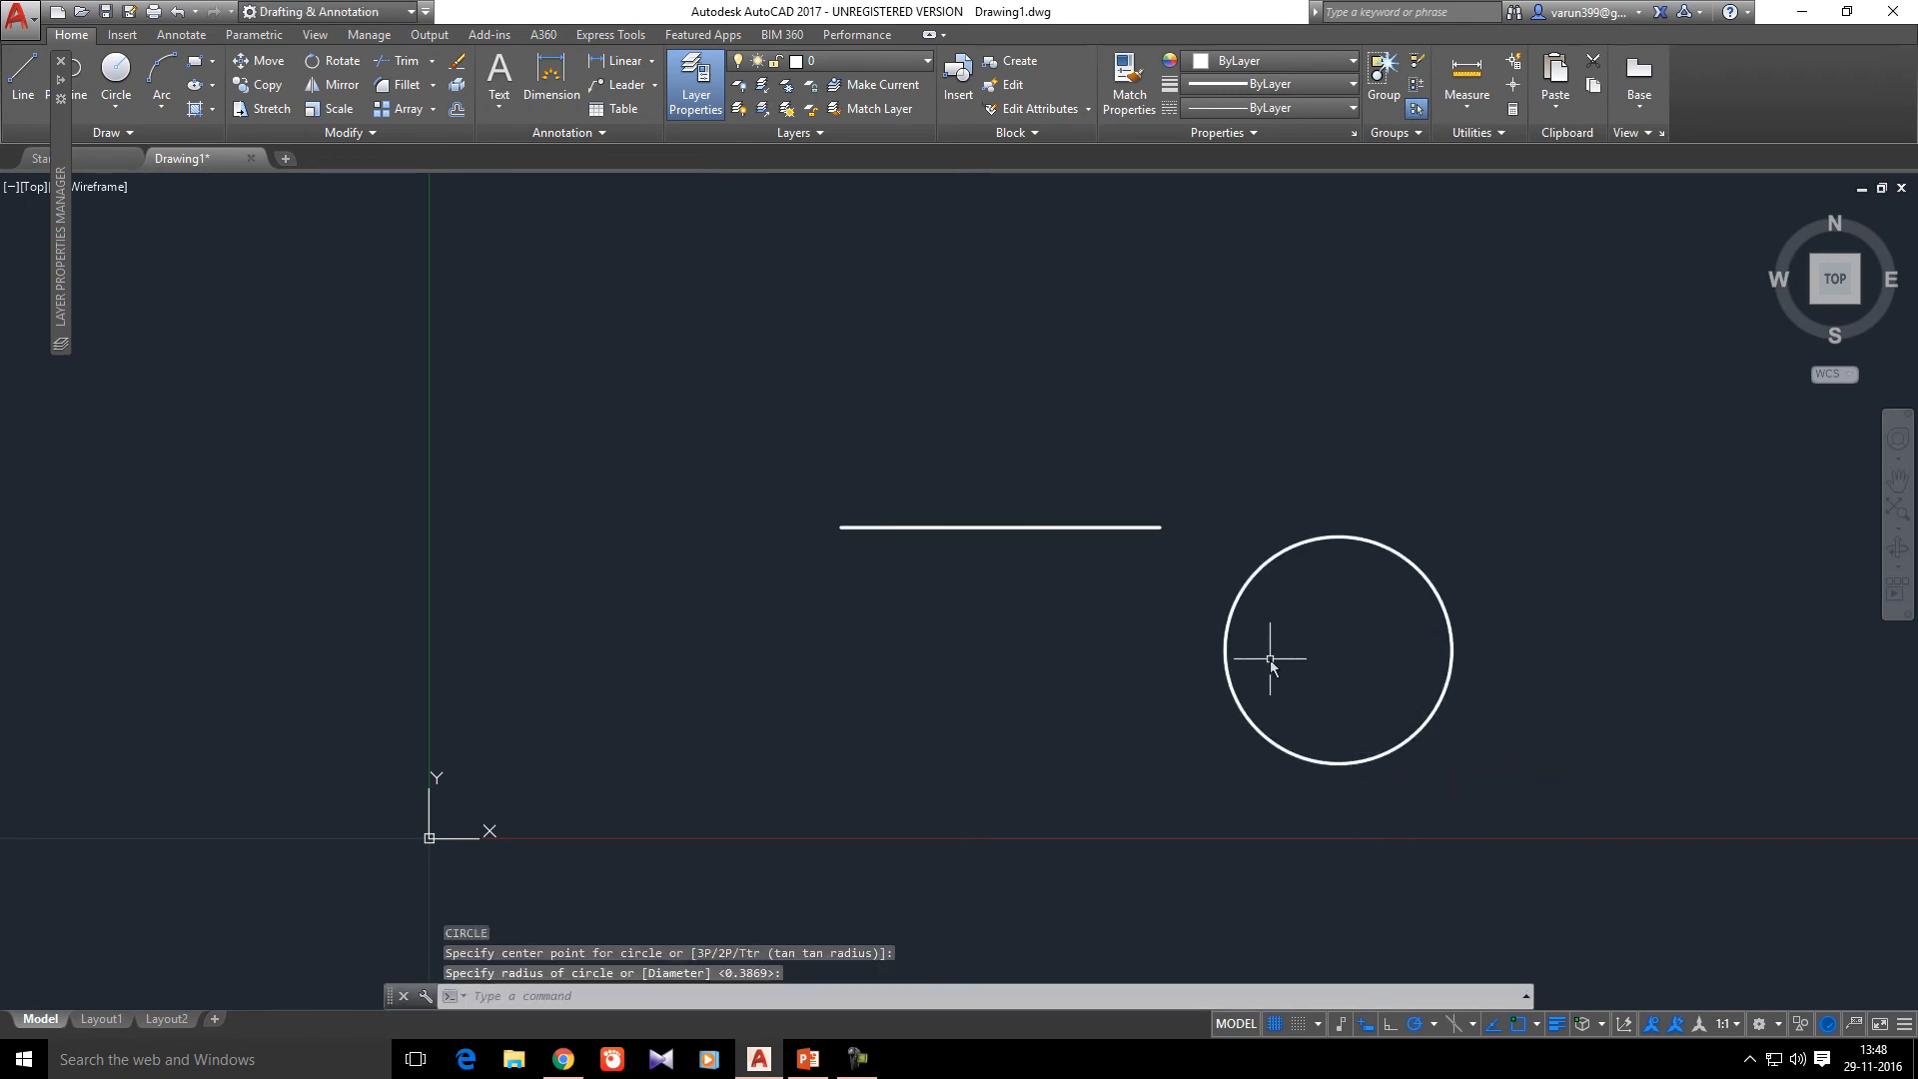
- Draw a rectangle just above the circle, starting past the upper right of the horizontal line's end
text(rec)
key(Return)
click(1182, 404)
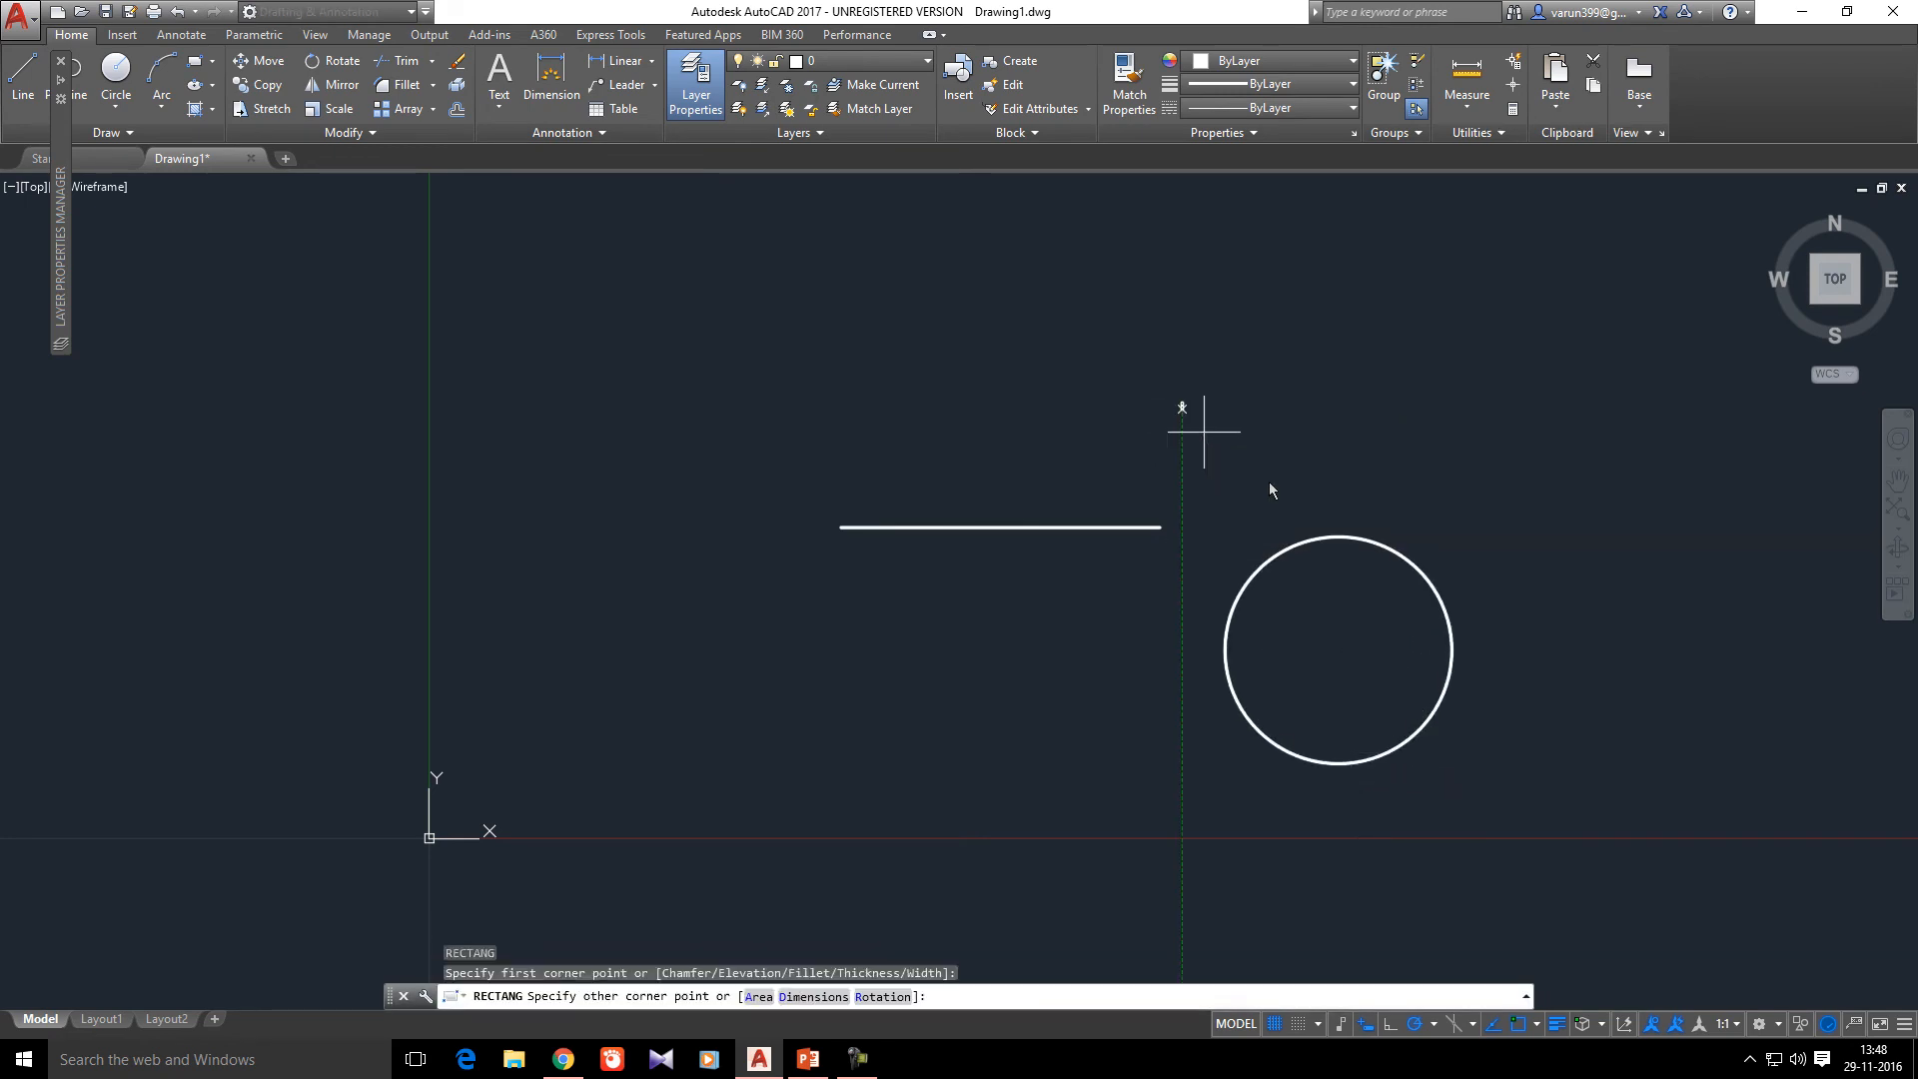
click(1356, 513)
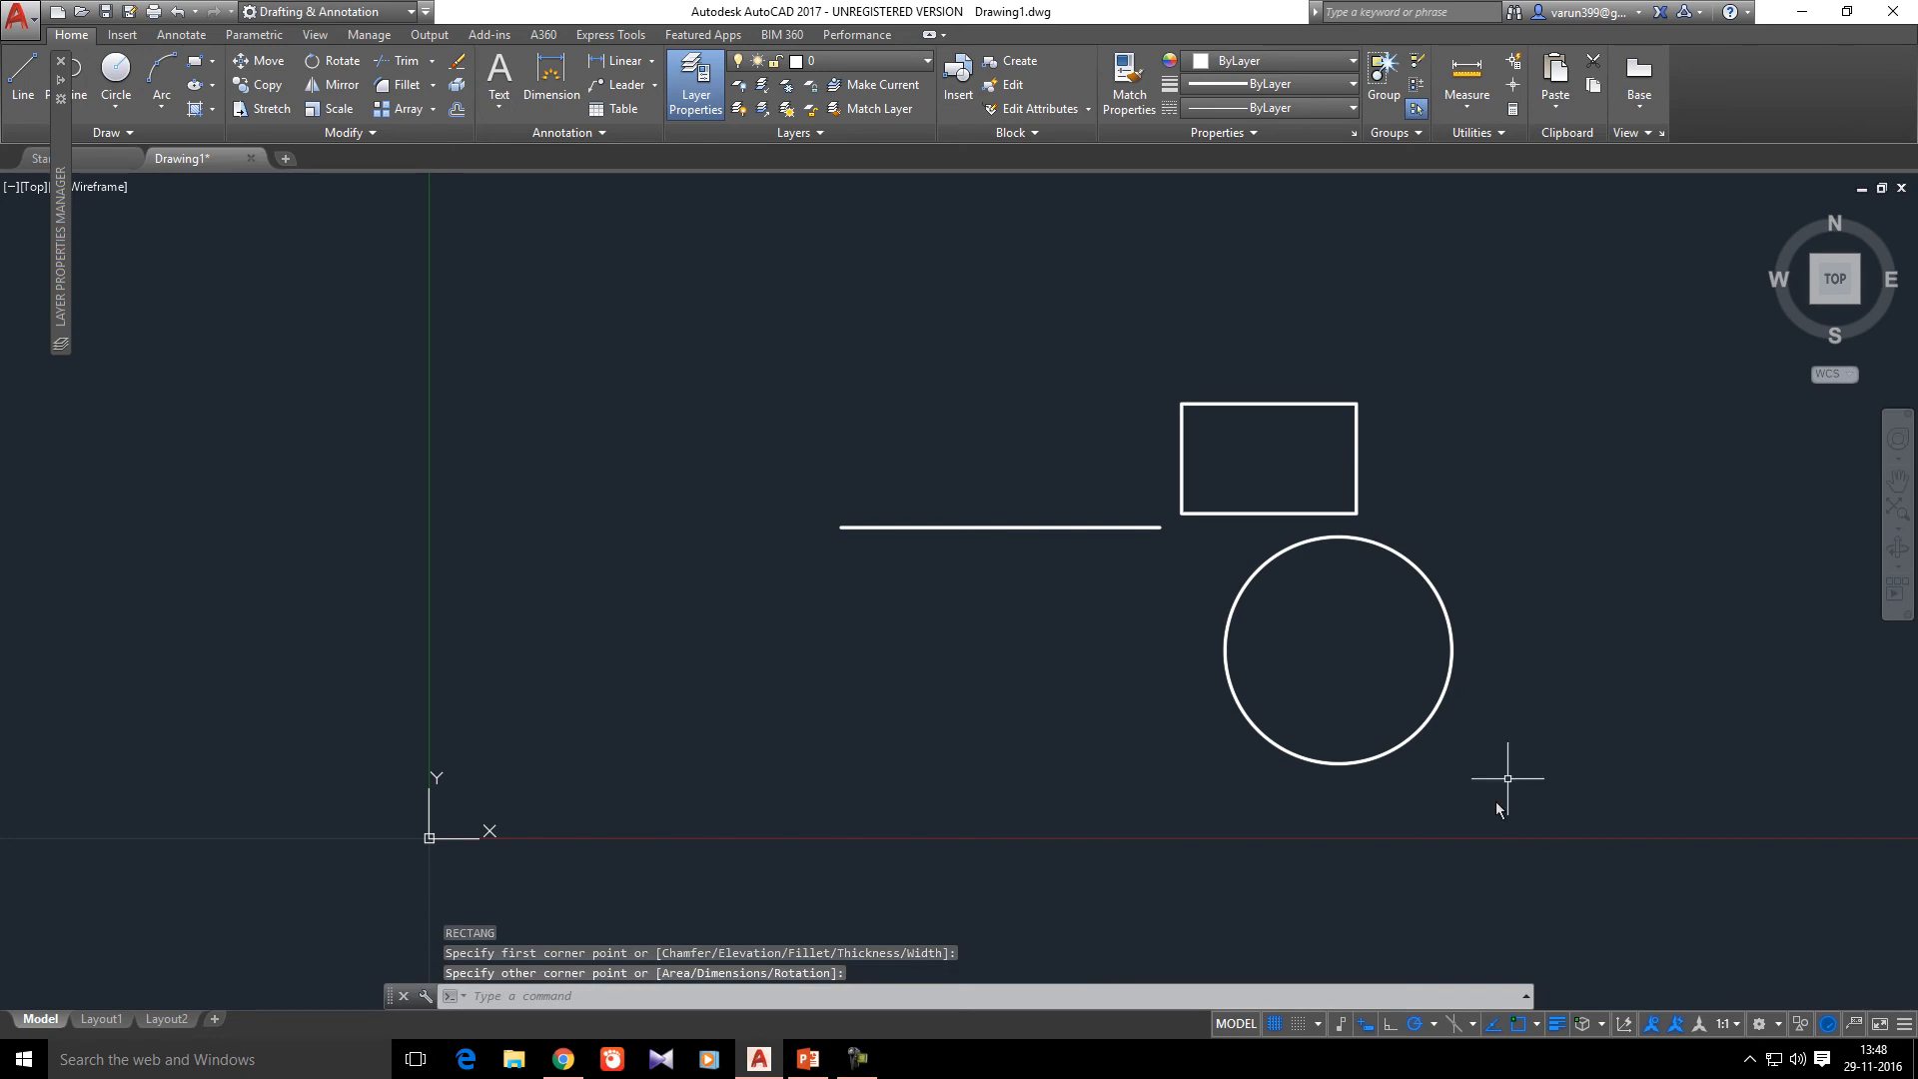
- Turn off lineweight display and set the lineweight of layer 0 to 1.40 mm
click(1558, 1023)
scroll(1285, 590, up, 2)
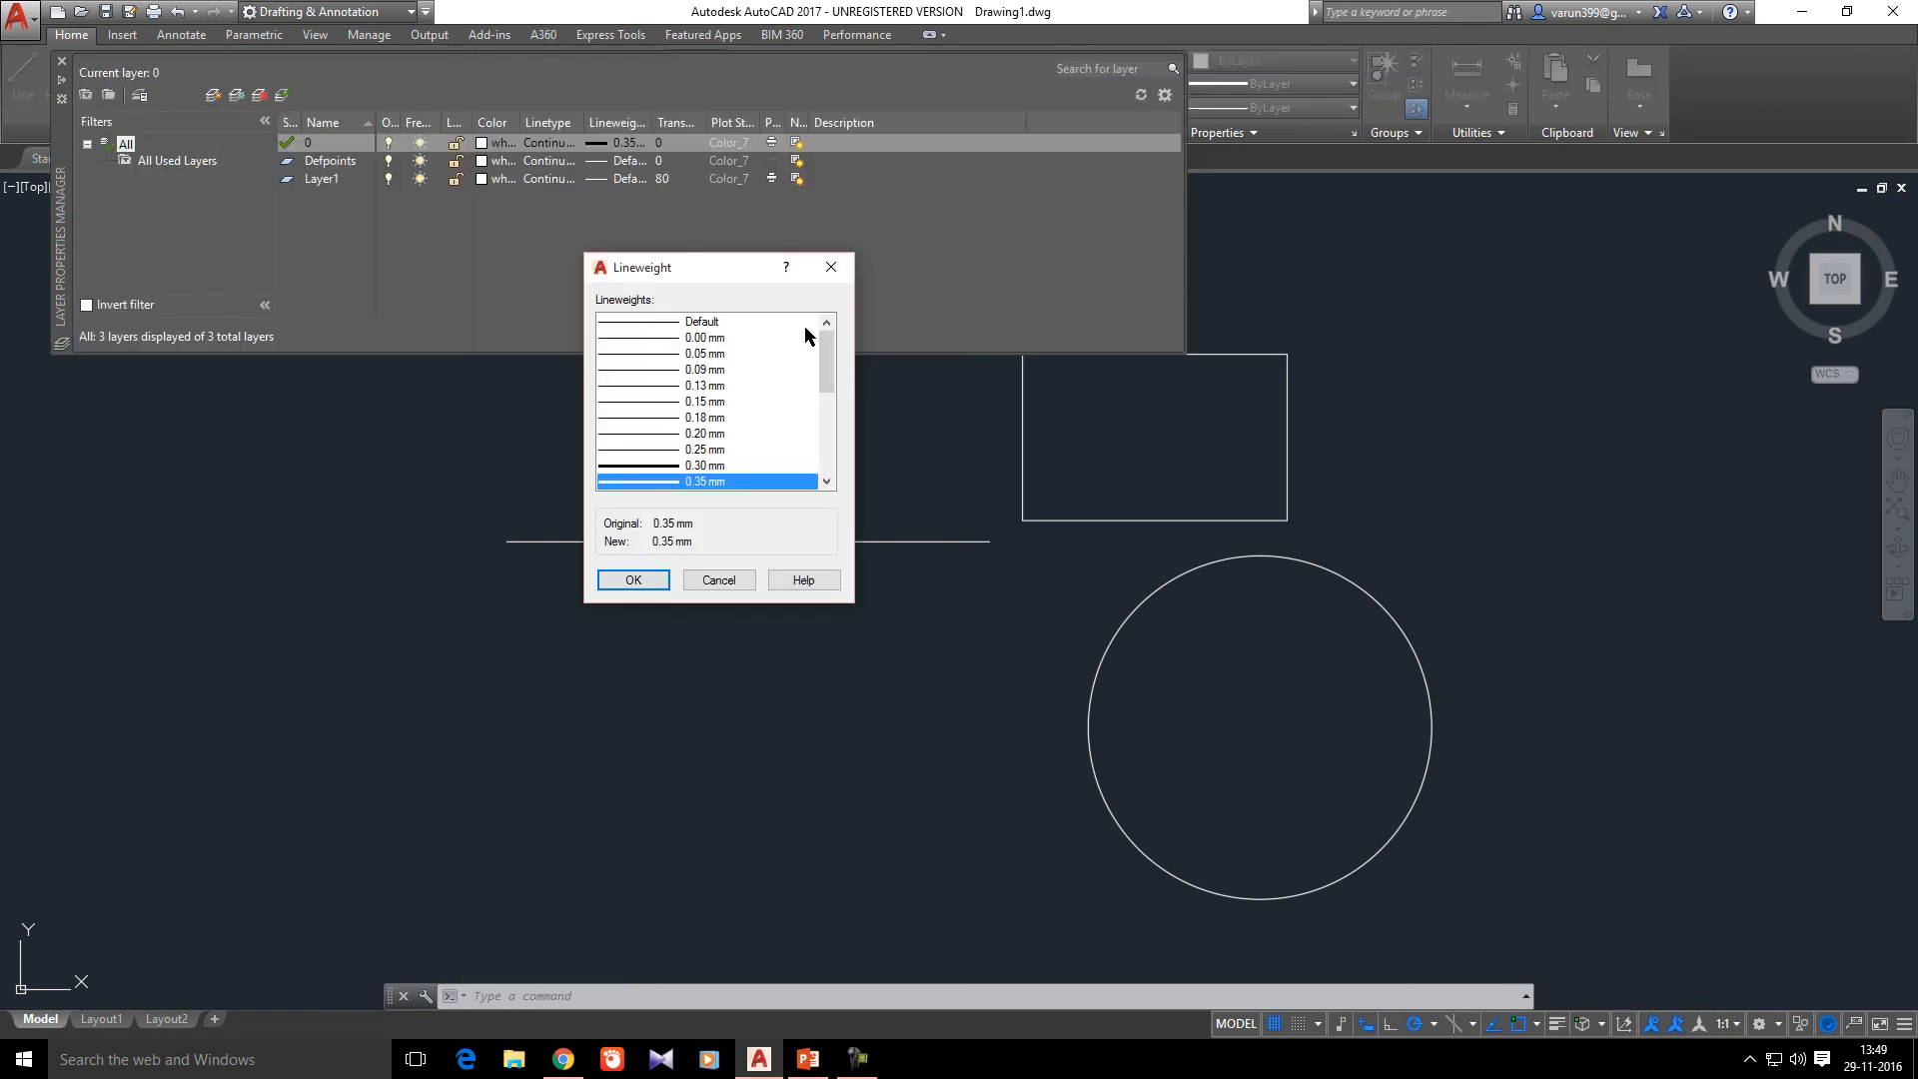
drag(826, 370, 789, 450)
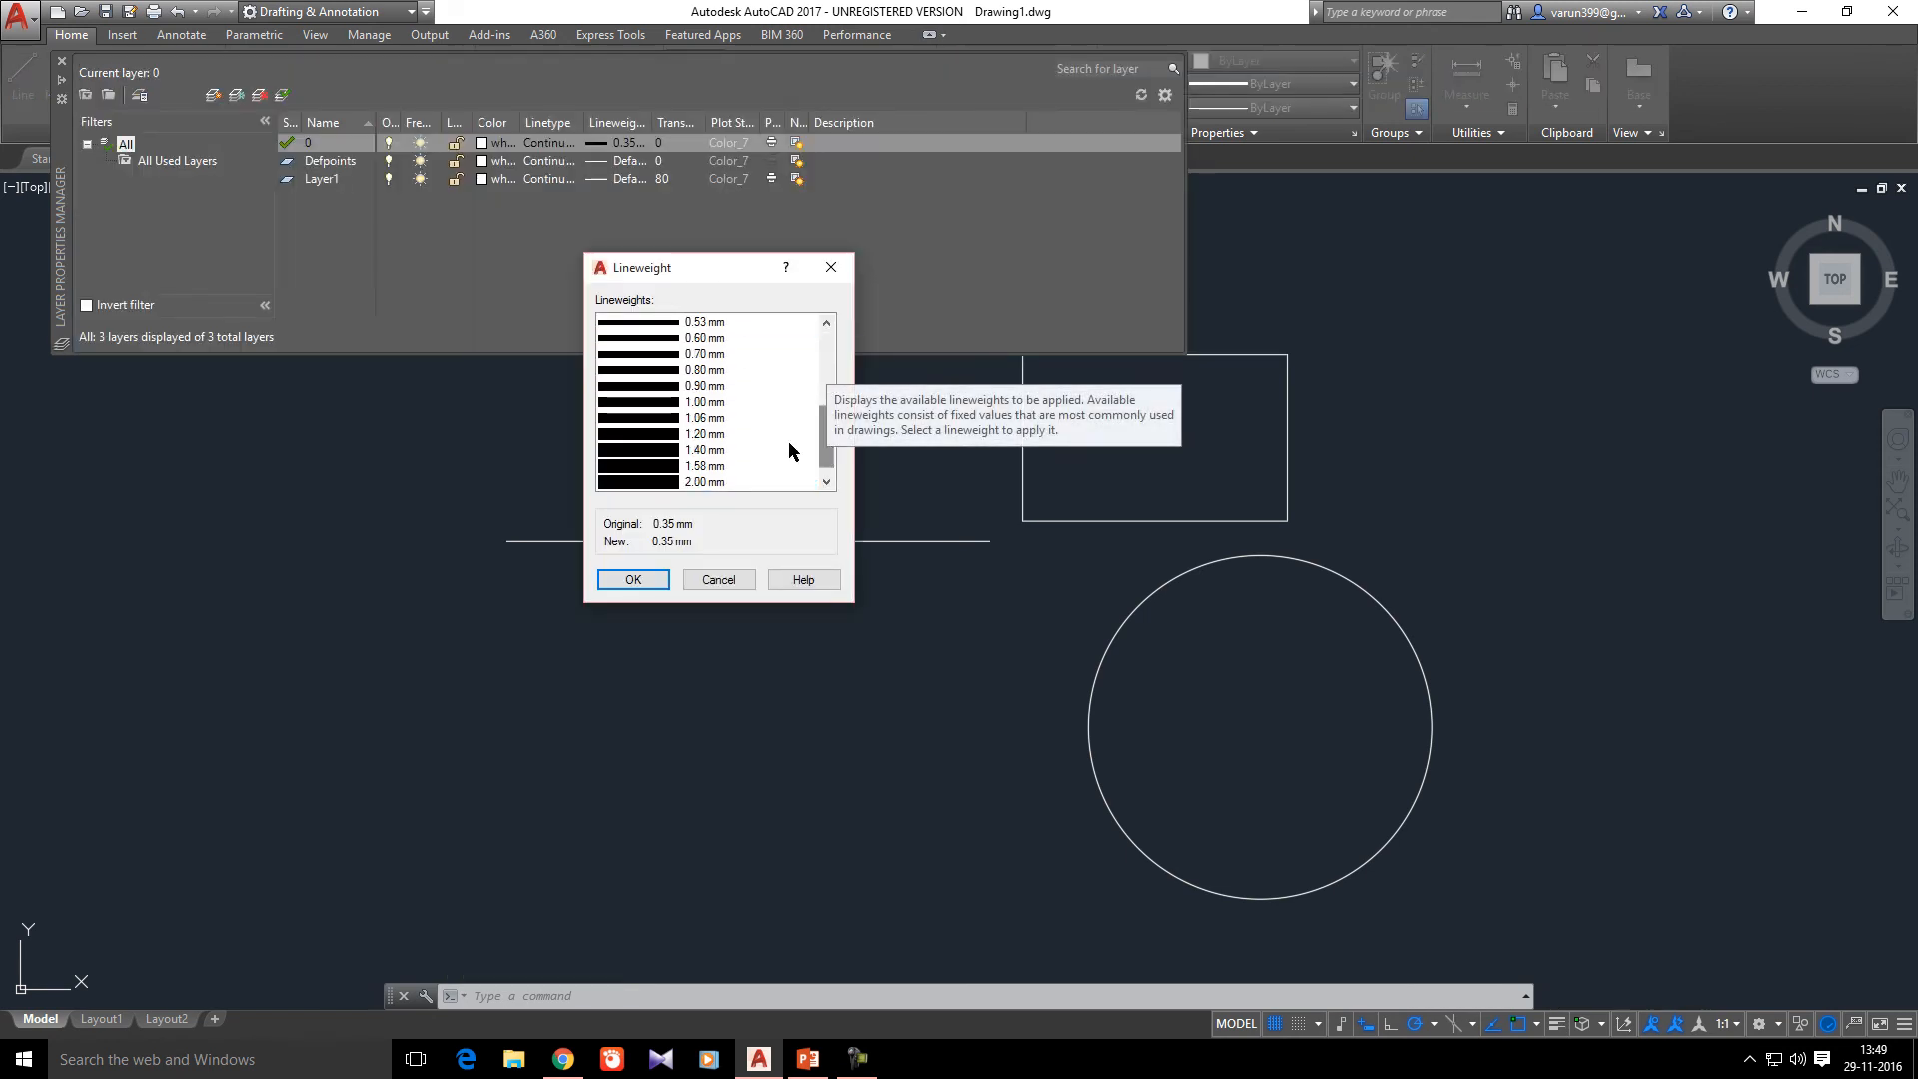
click(664, 451)
click(633, 580)
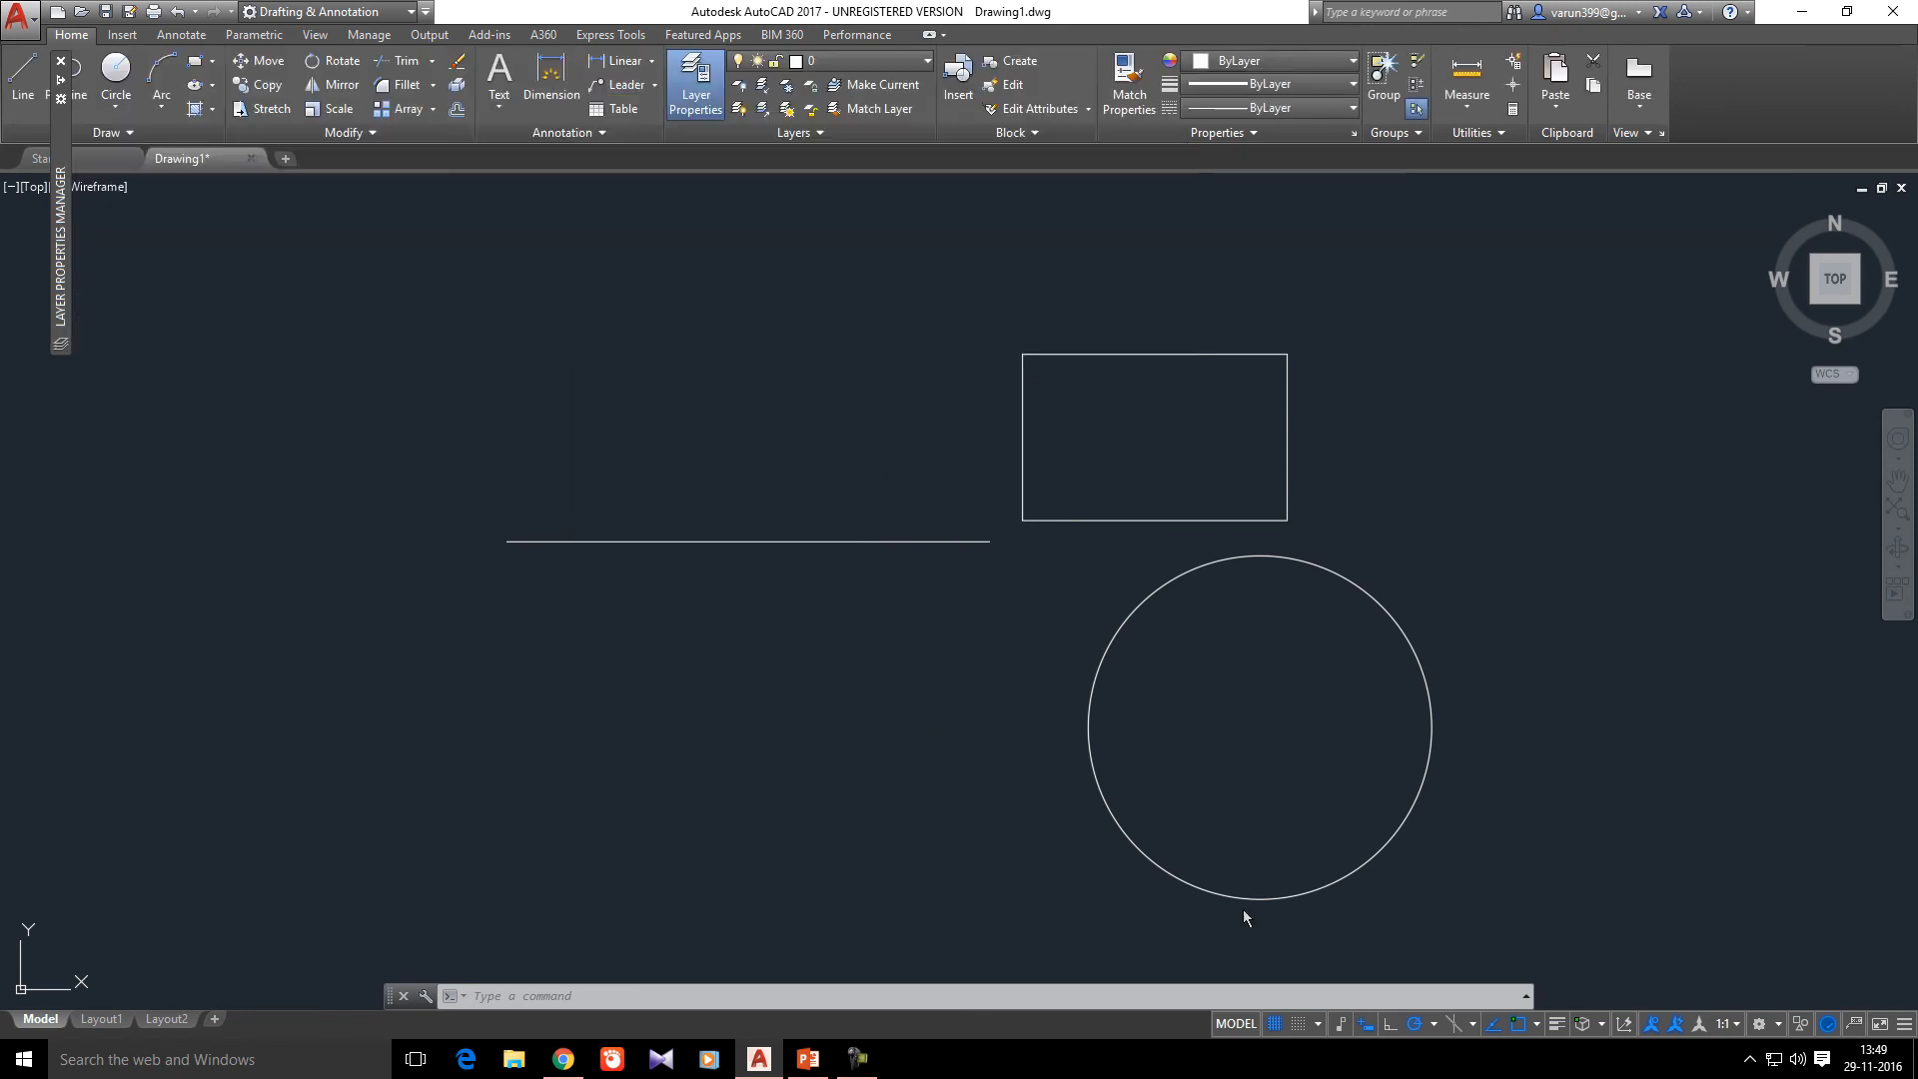
- Turn on lineweight display and draw a tiny rectangle between the horizontal line's right end and the circle
click(1557, 1022)
click(1557, 1023)
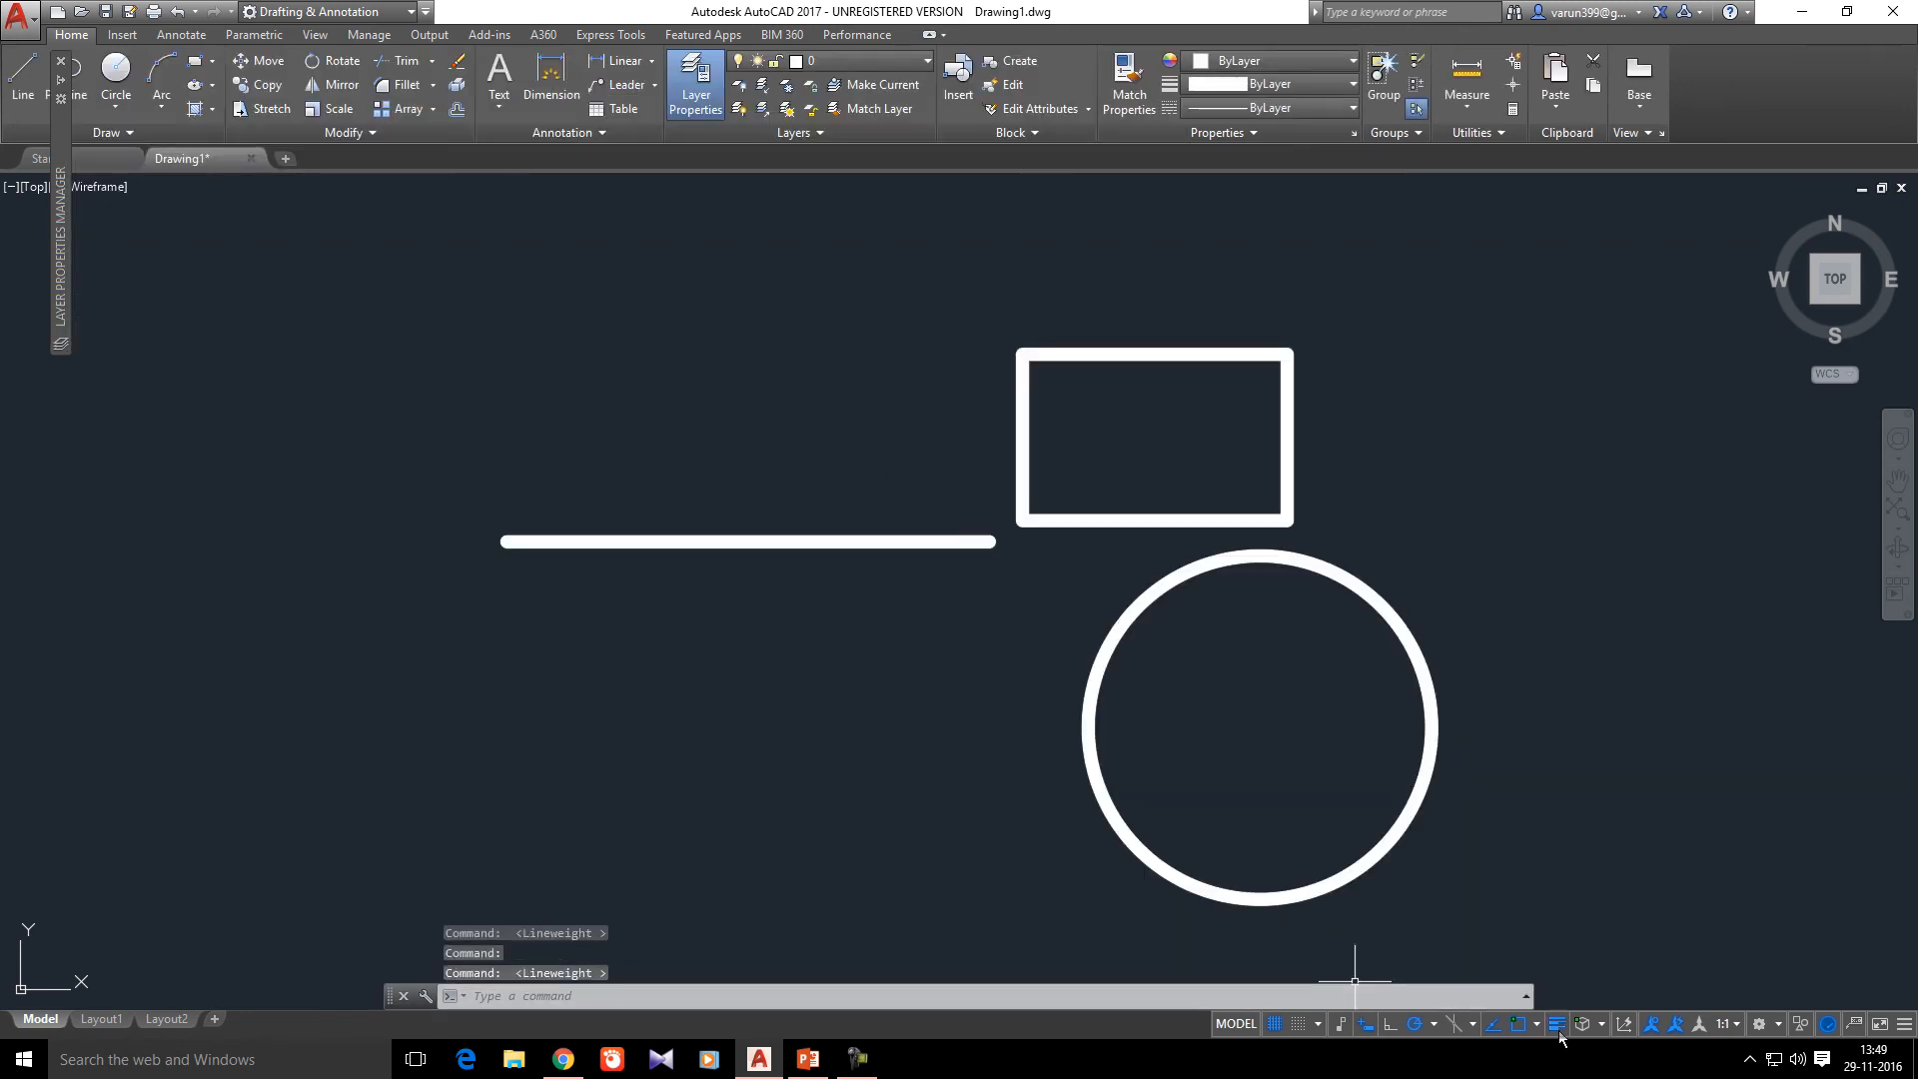
scroll(1044, 505, up, 6)
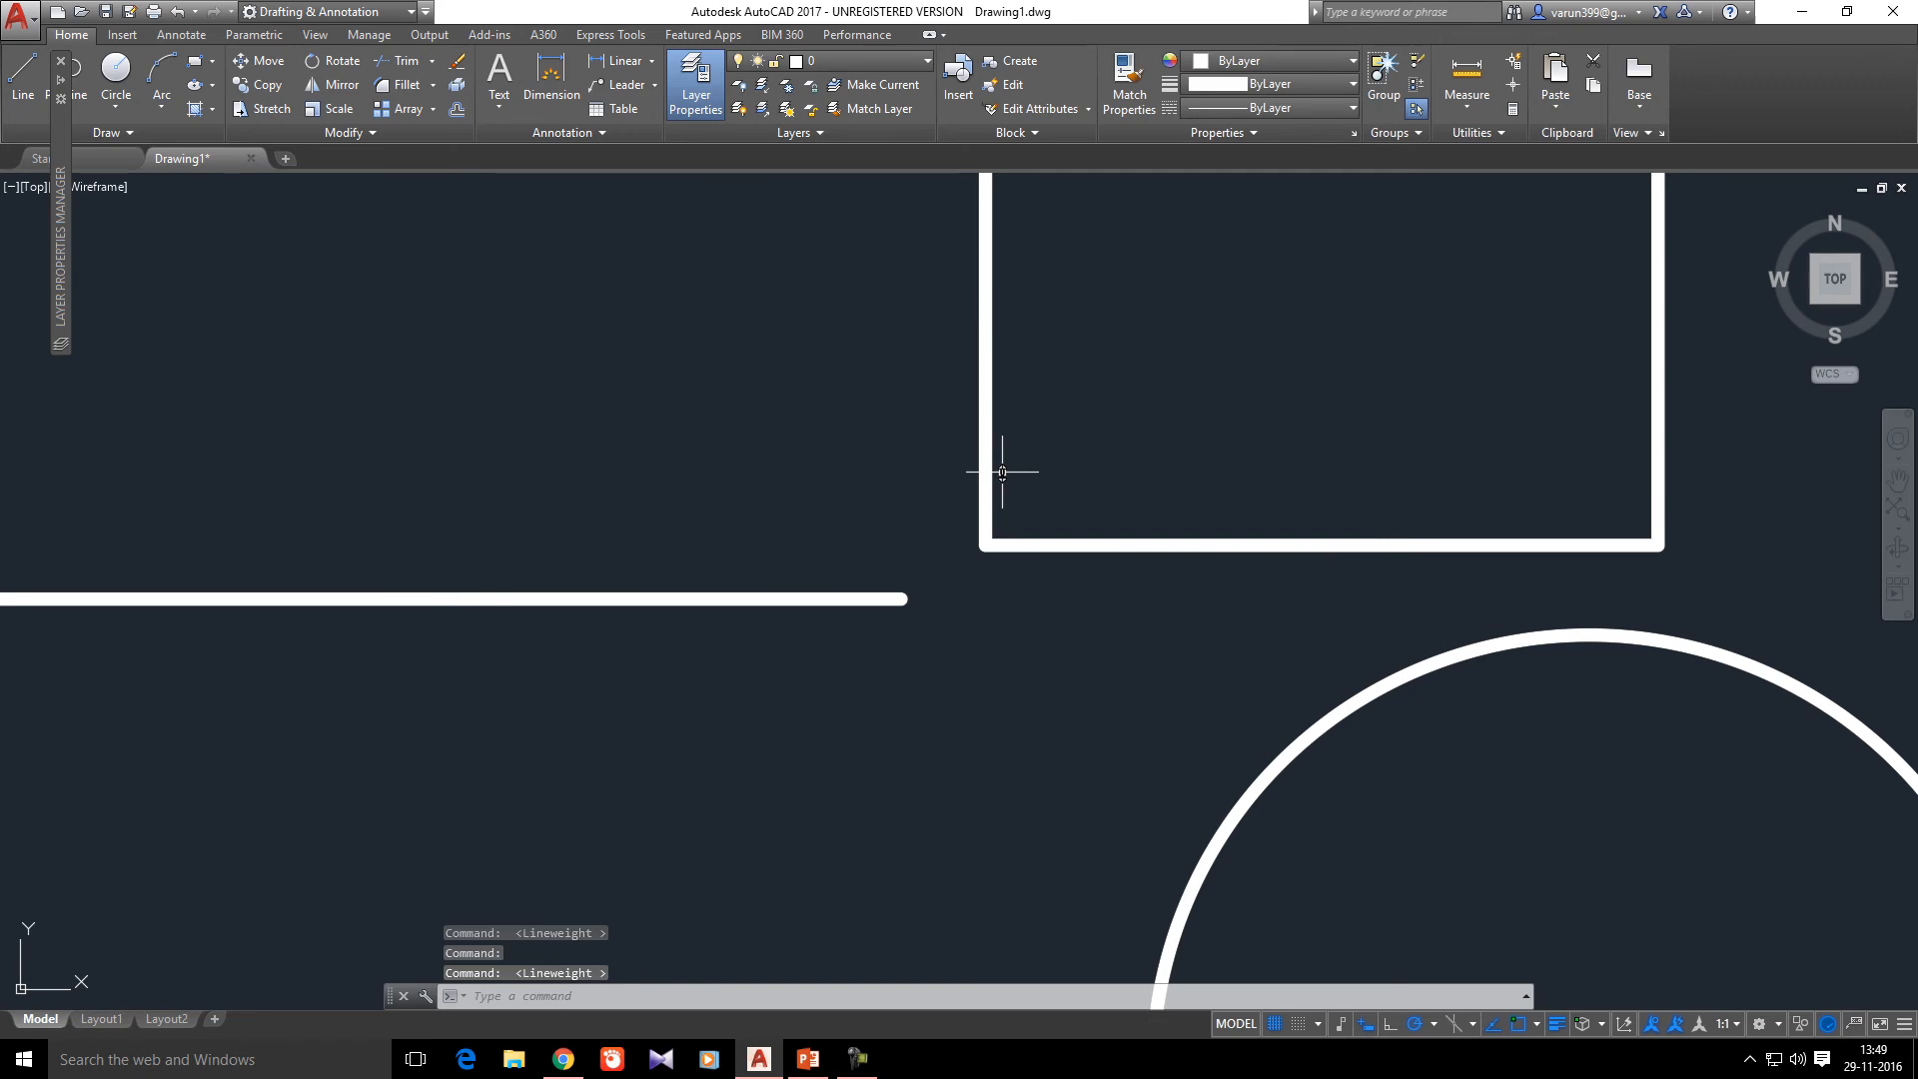
text(rec)
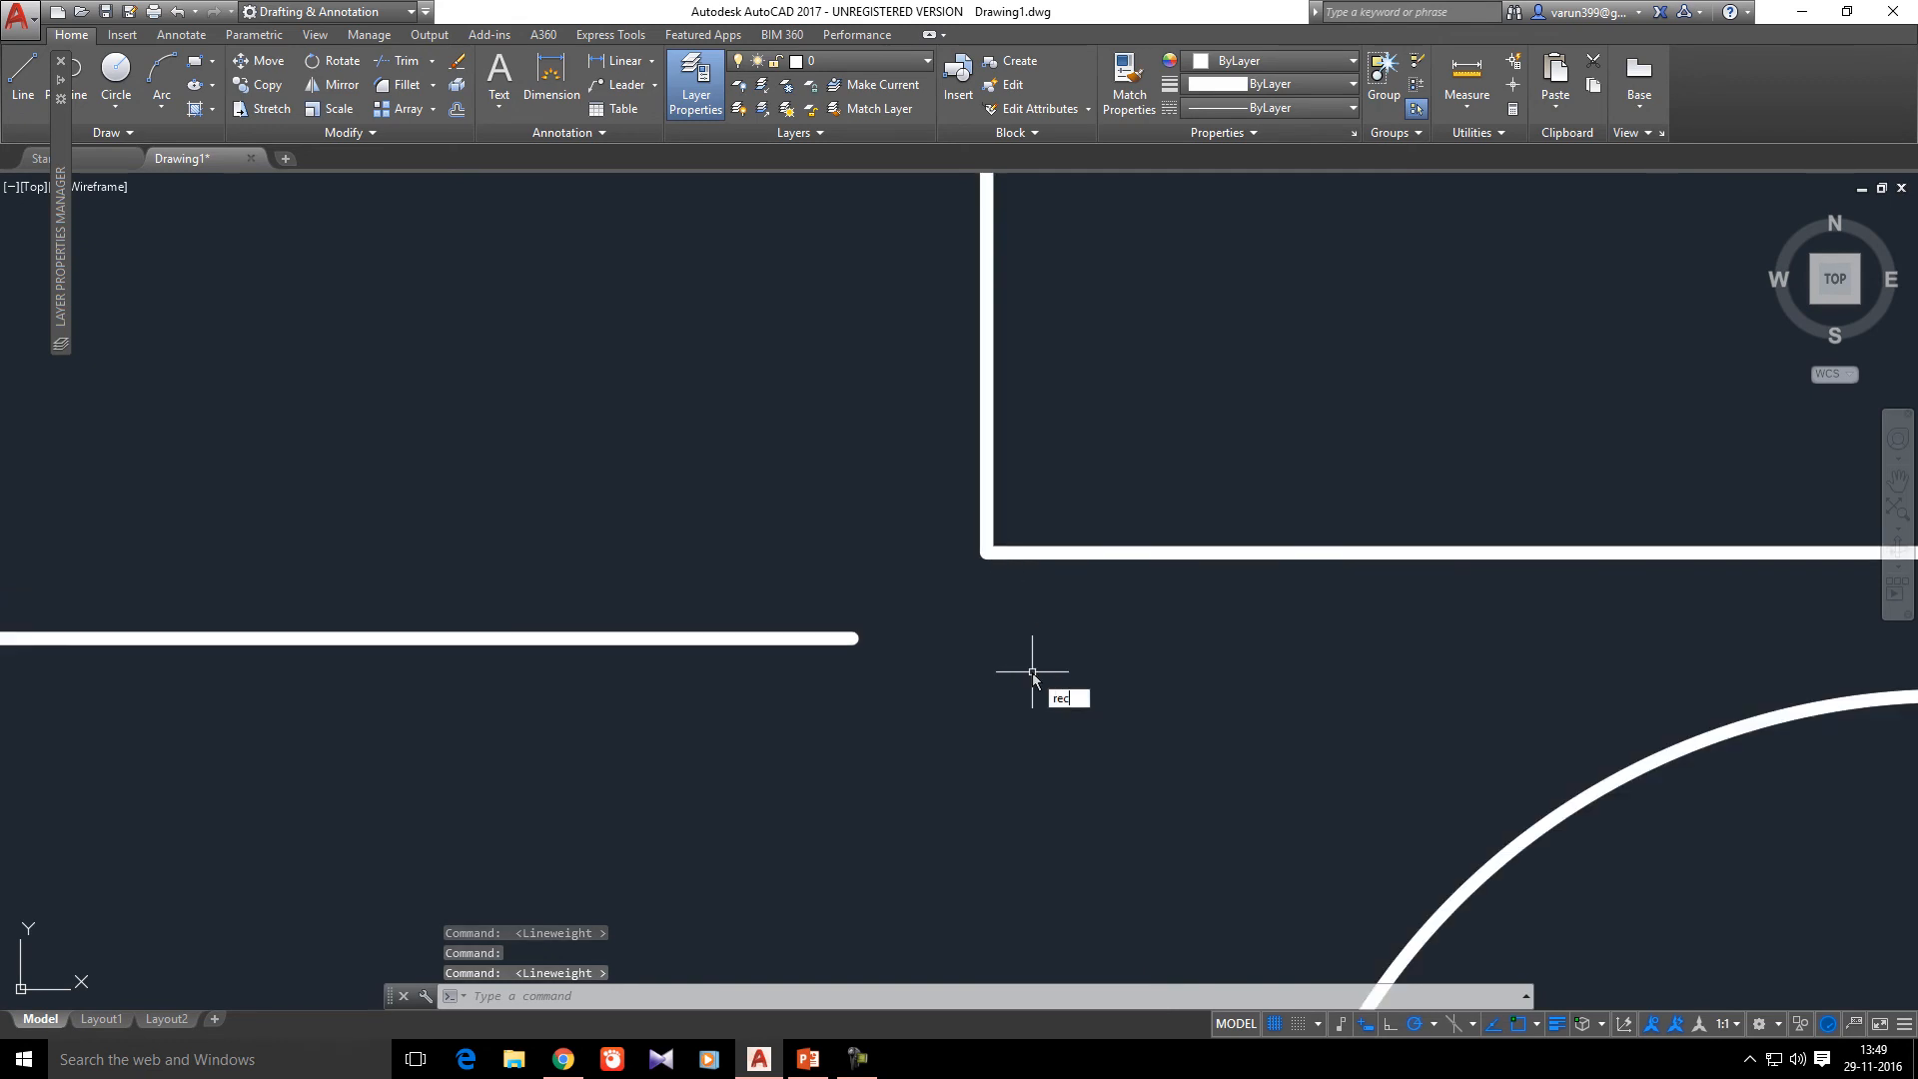
key(Return)
click(1032, 667)
scroll(1044, 689, up, 3)
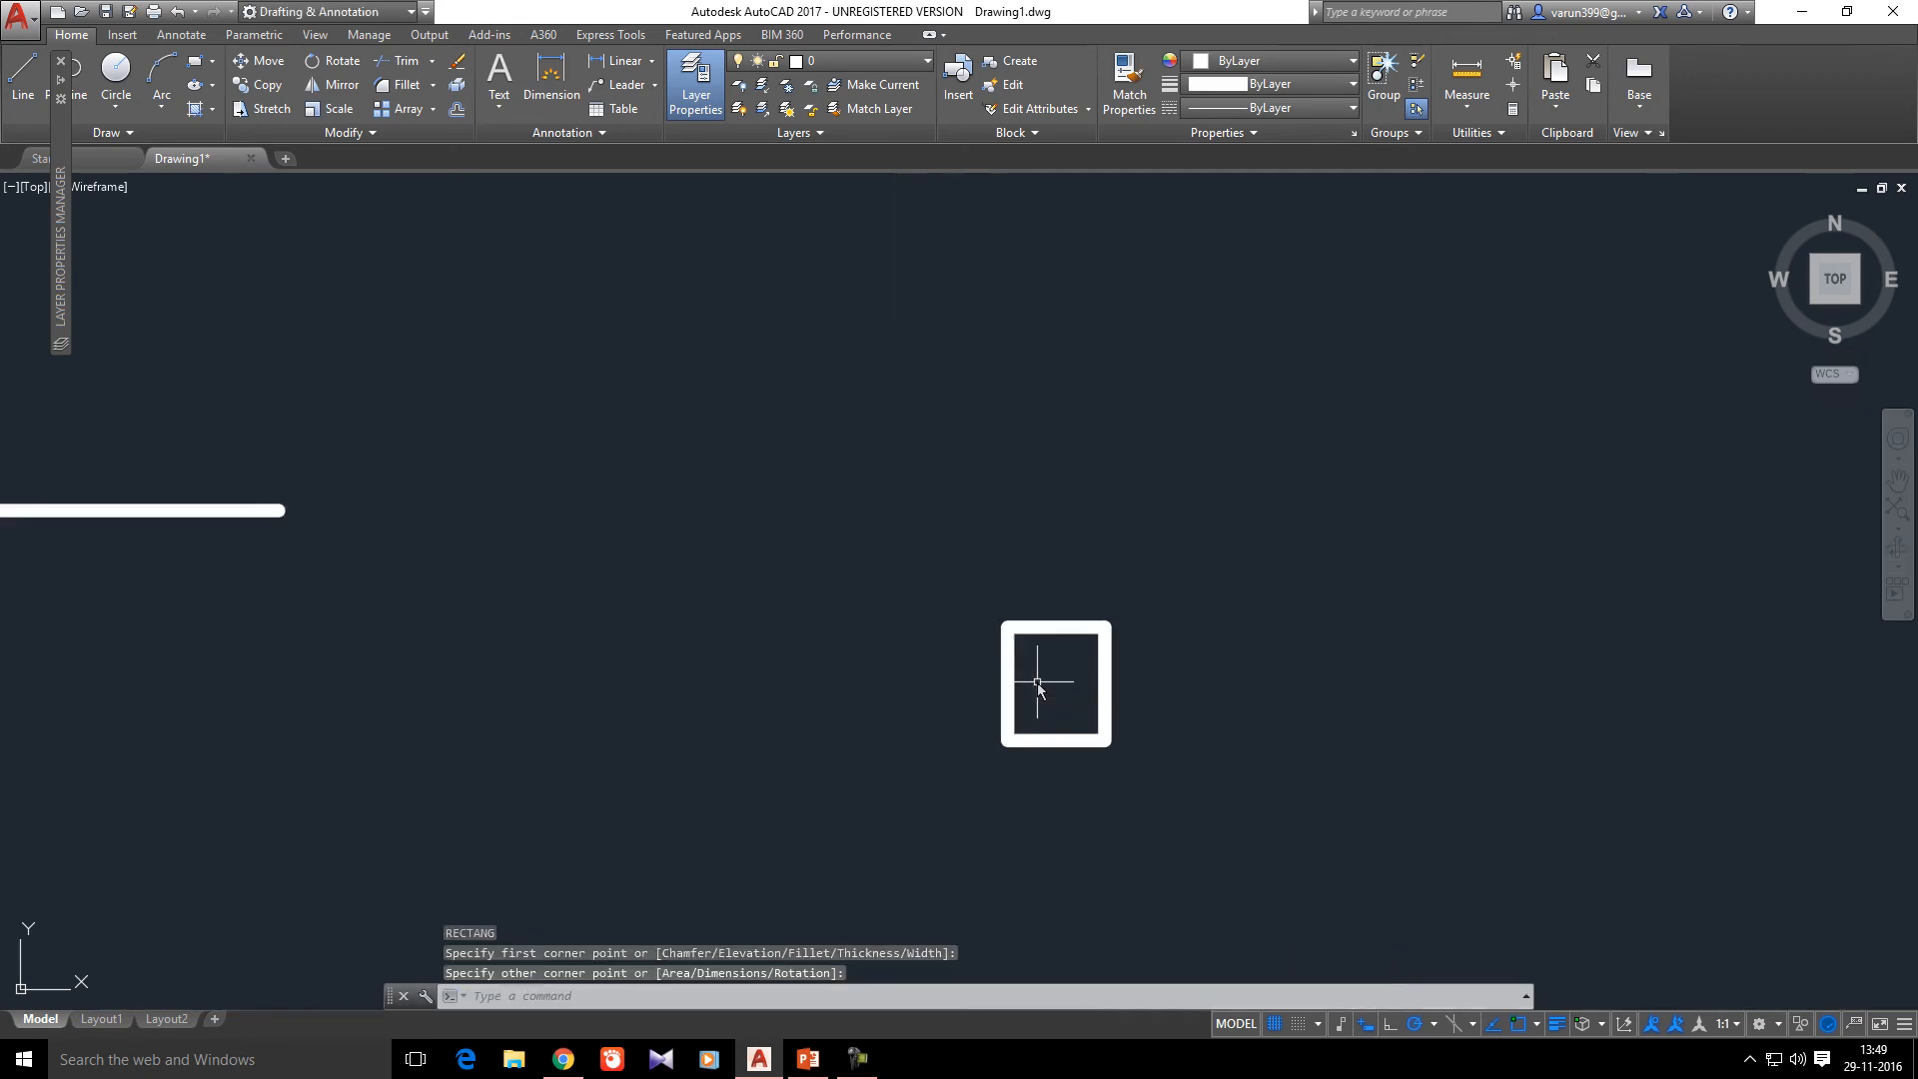
- Turn off lineweight display and examine the tiny rectangle's true outline beside the larger shapes
scroll(1056, 695, down, 2)
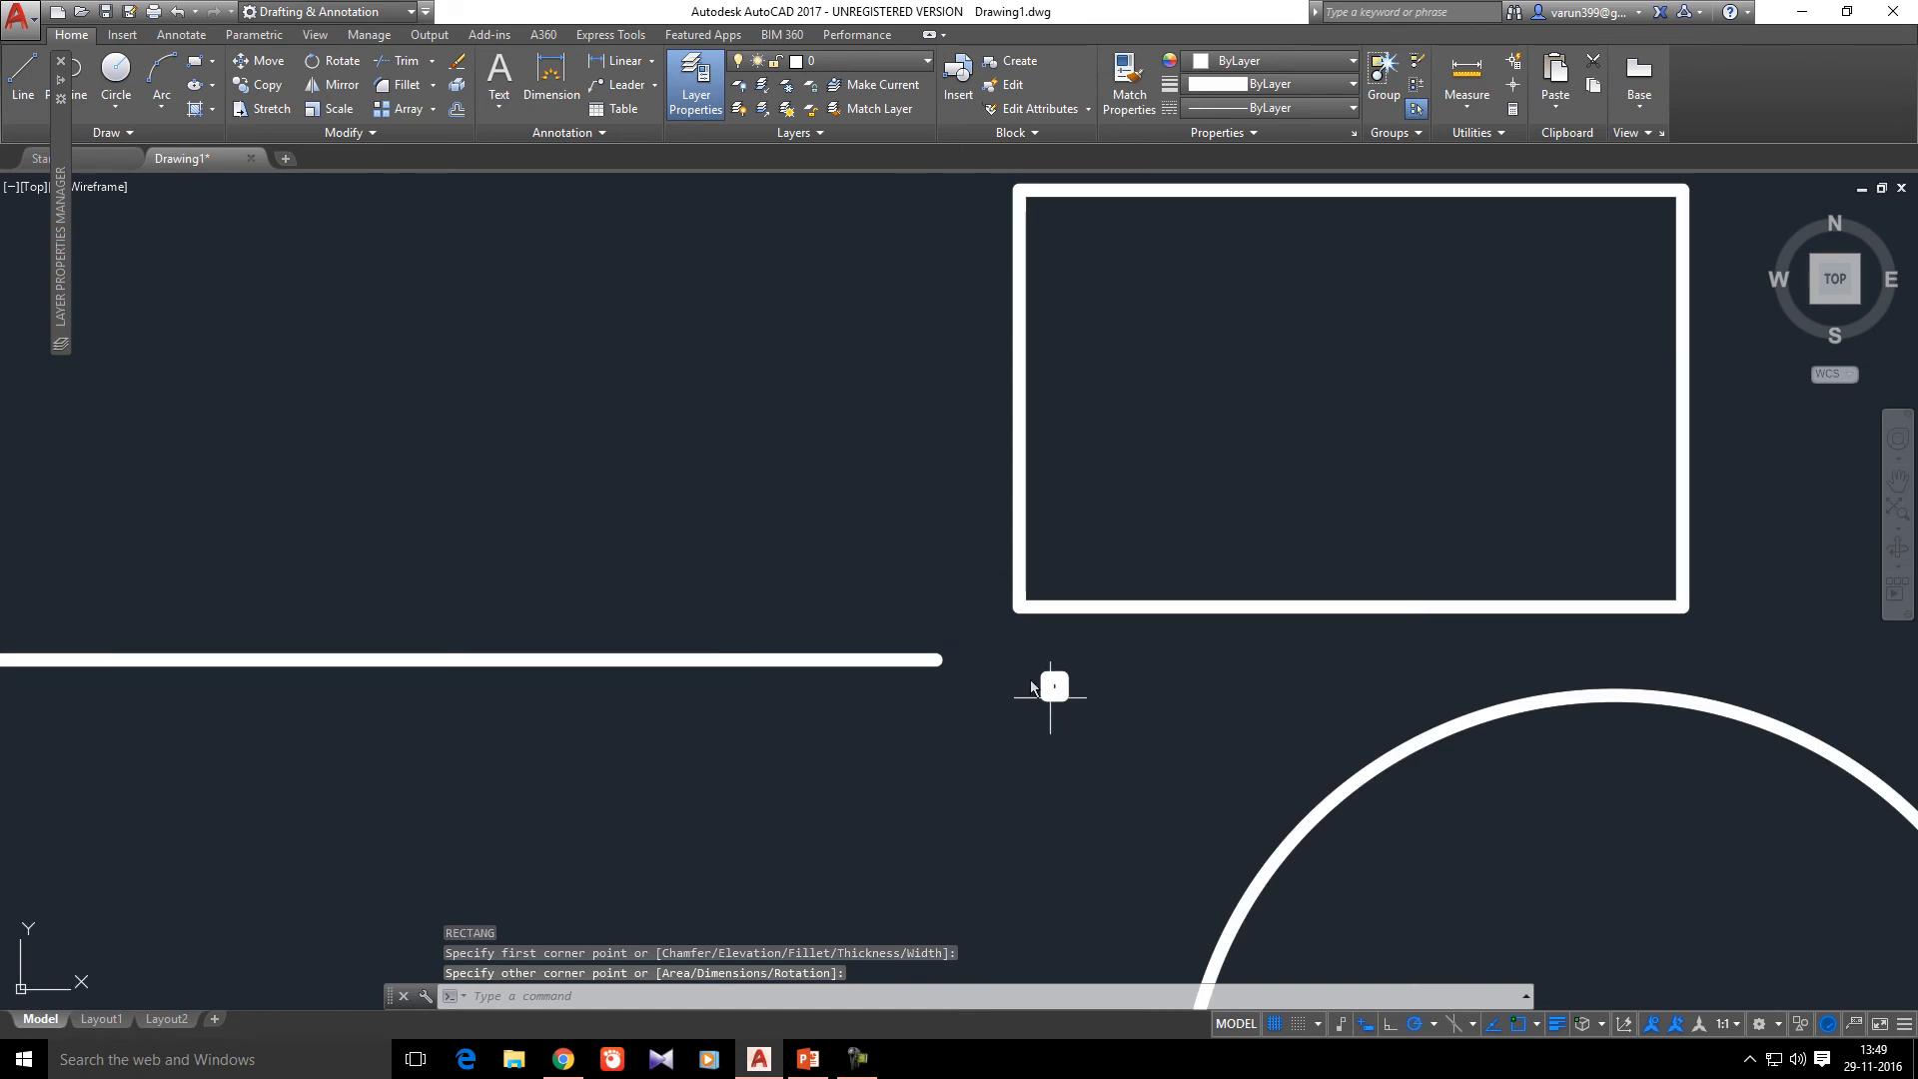
scroll(1054, 699, down, 4)
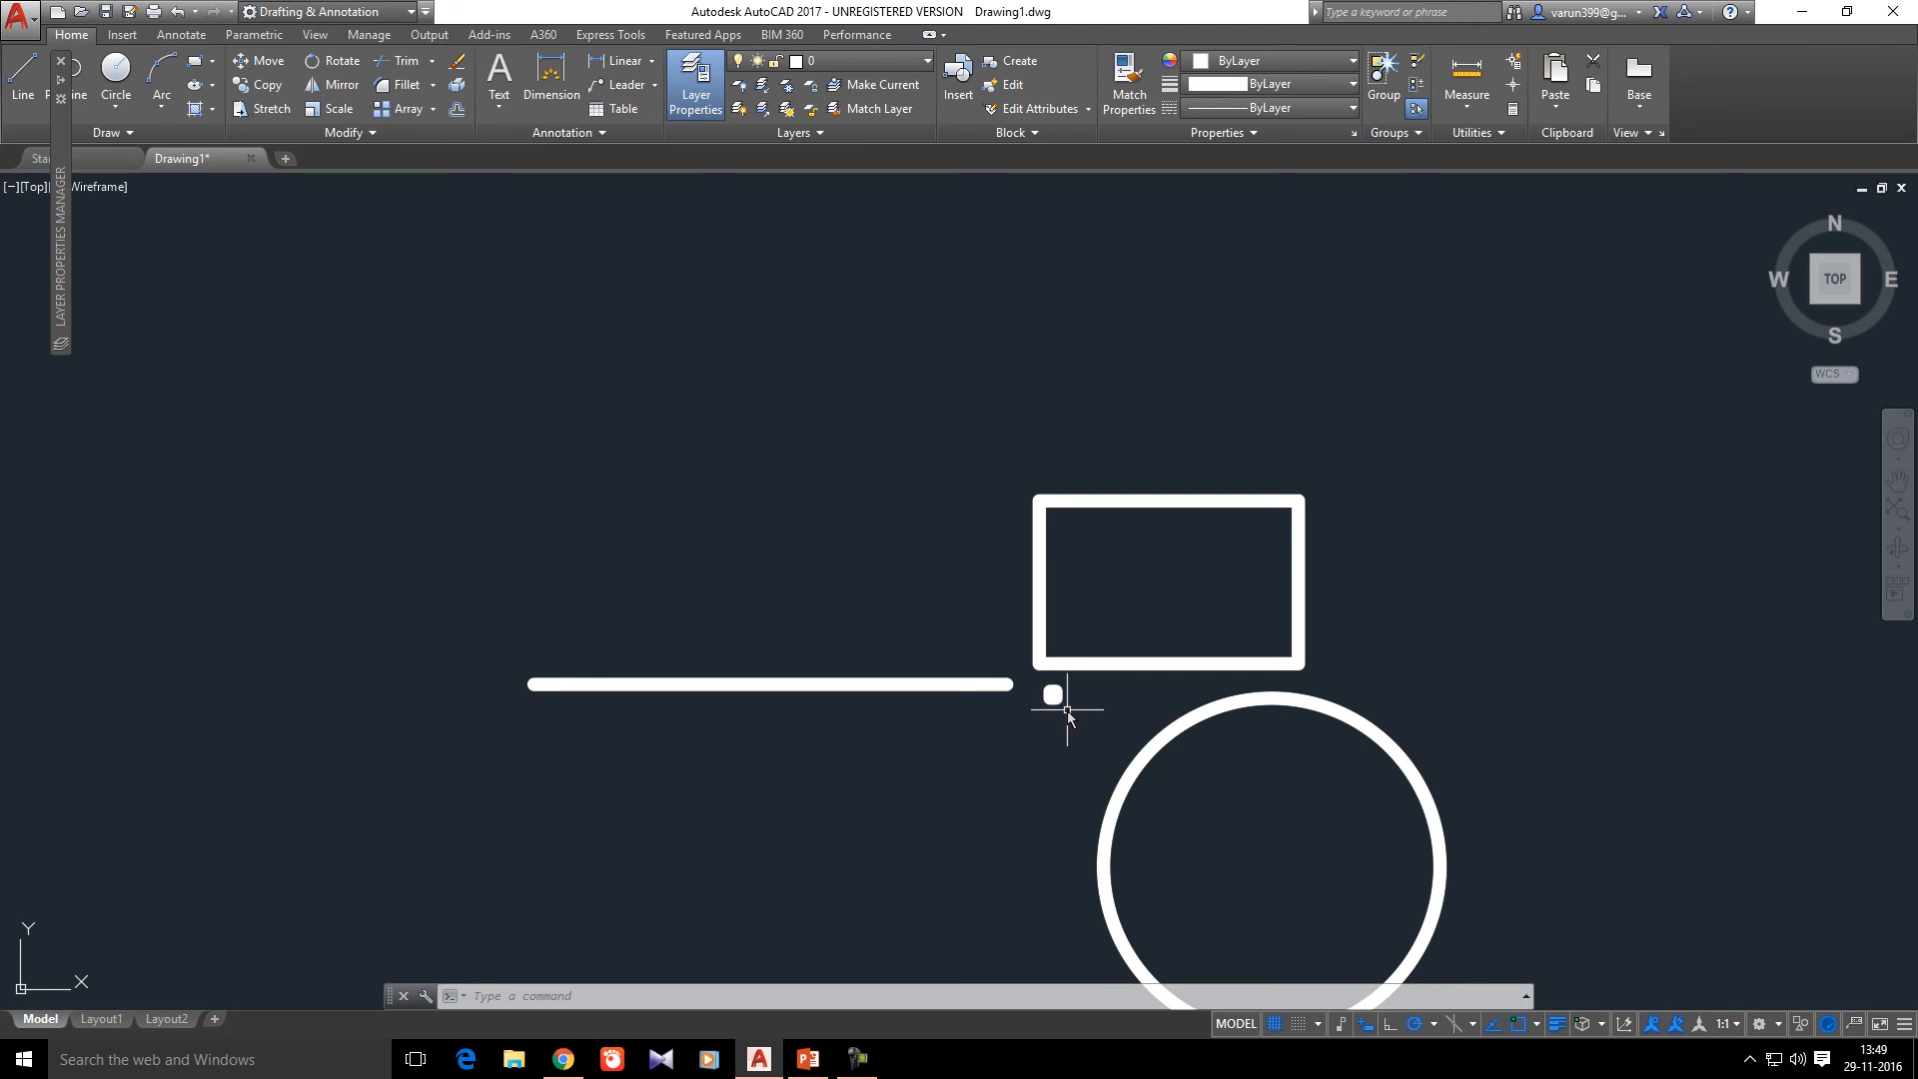
click(1555, 1024)
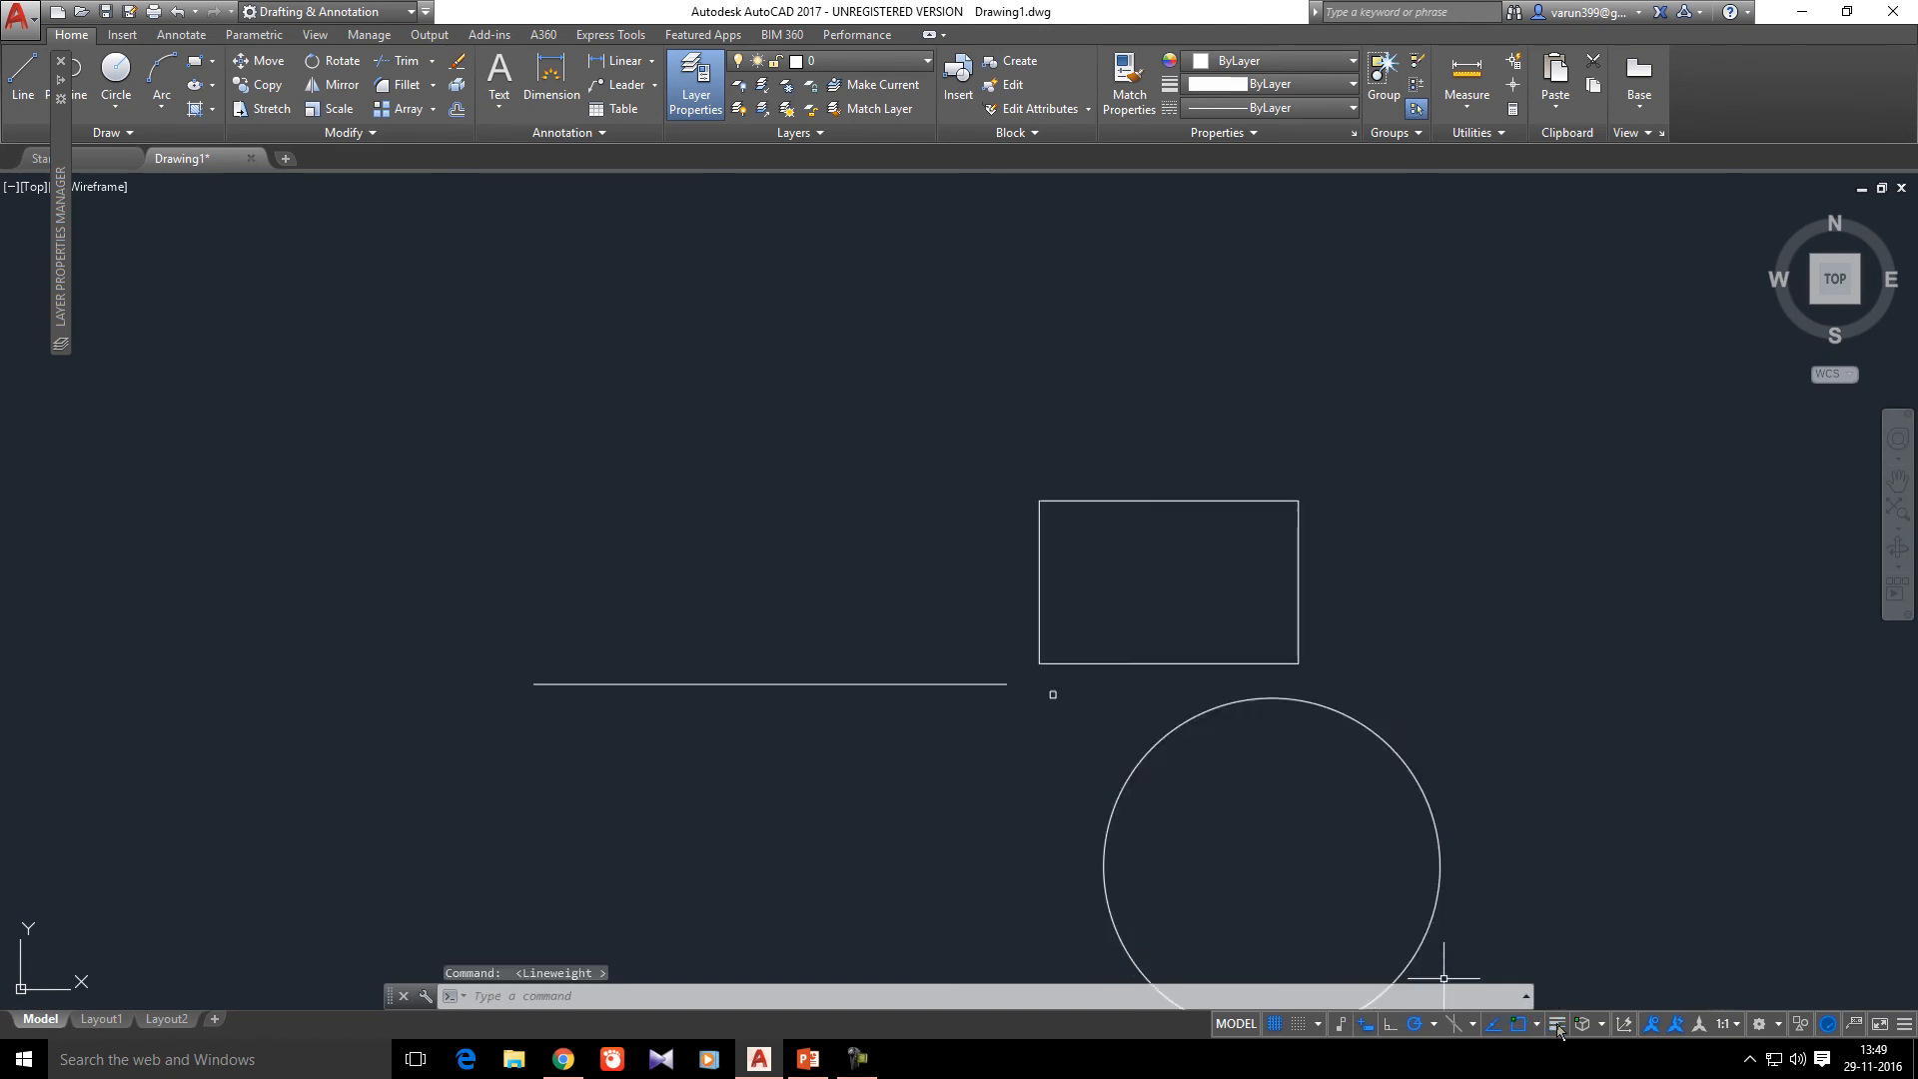
scroll(1028, 689, up, 4)
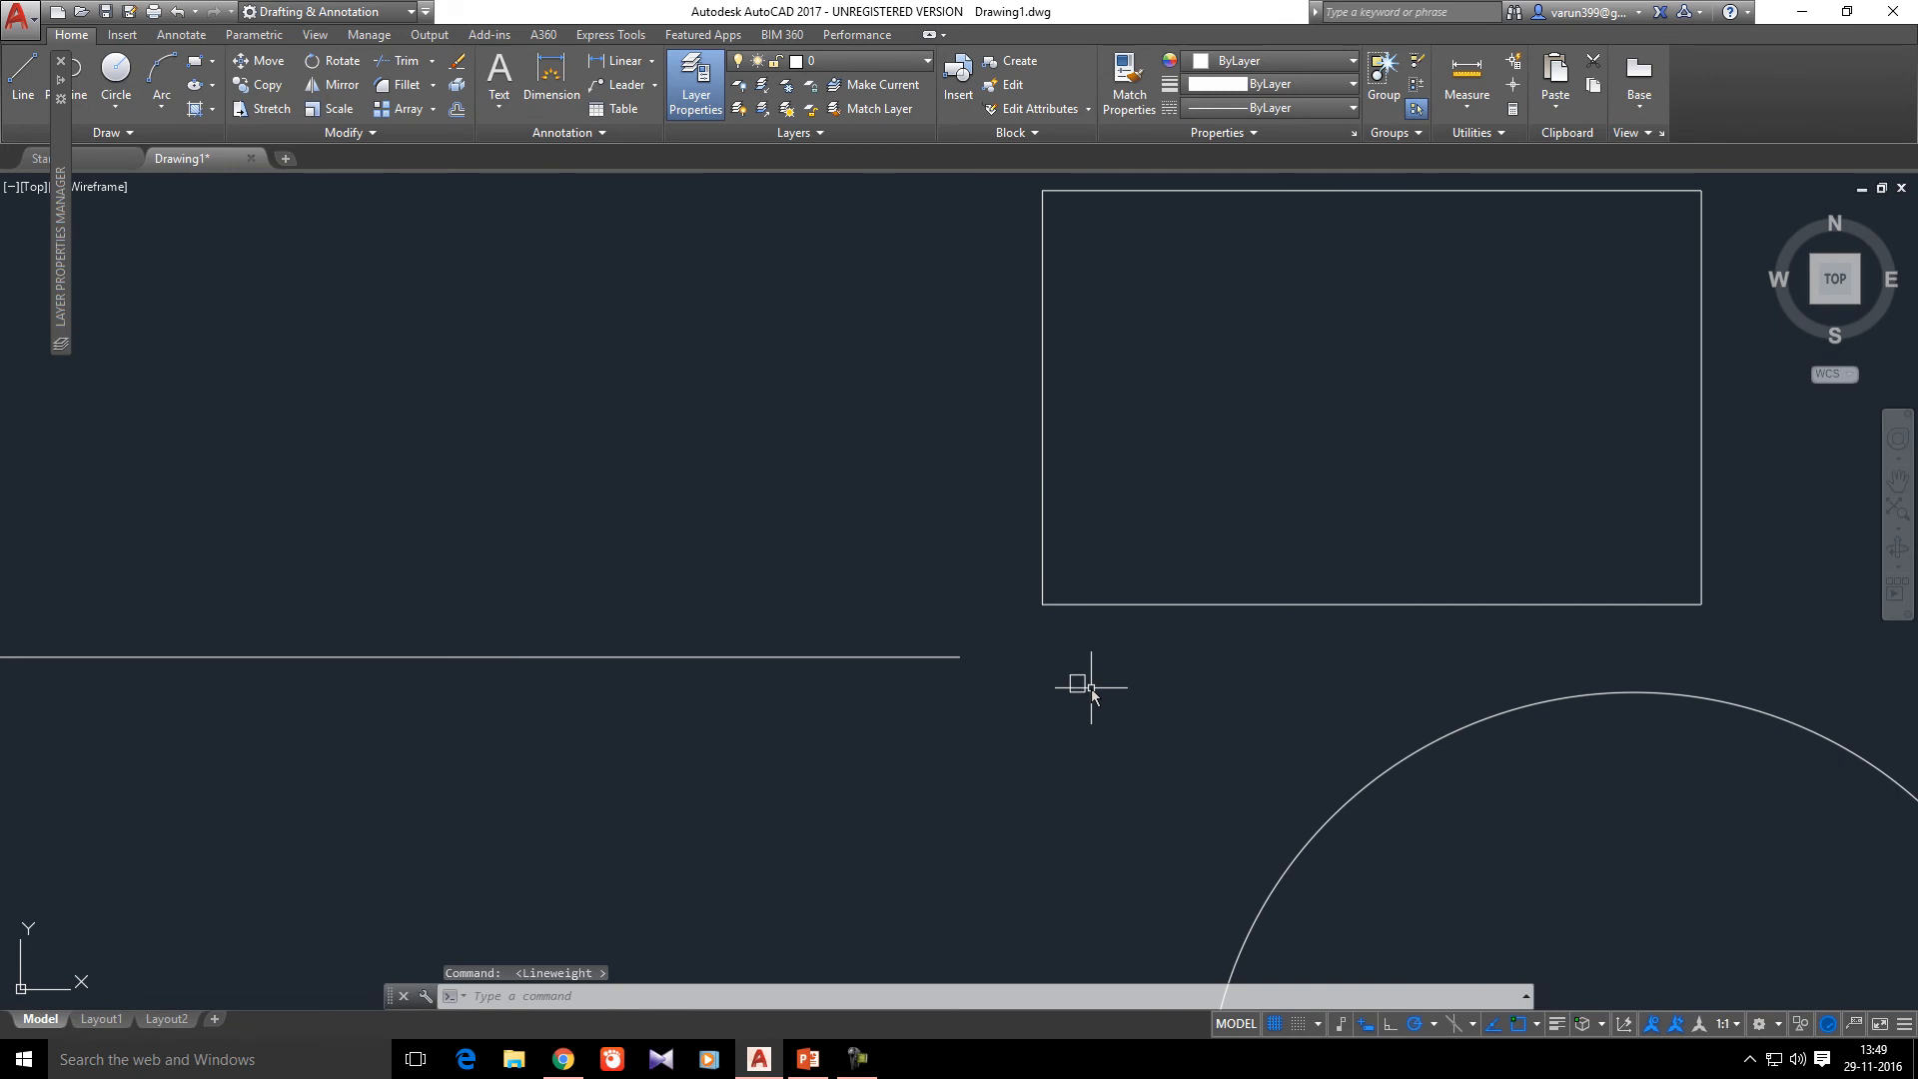
scroll(1090, 688, down, 4)
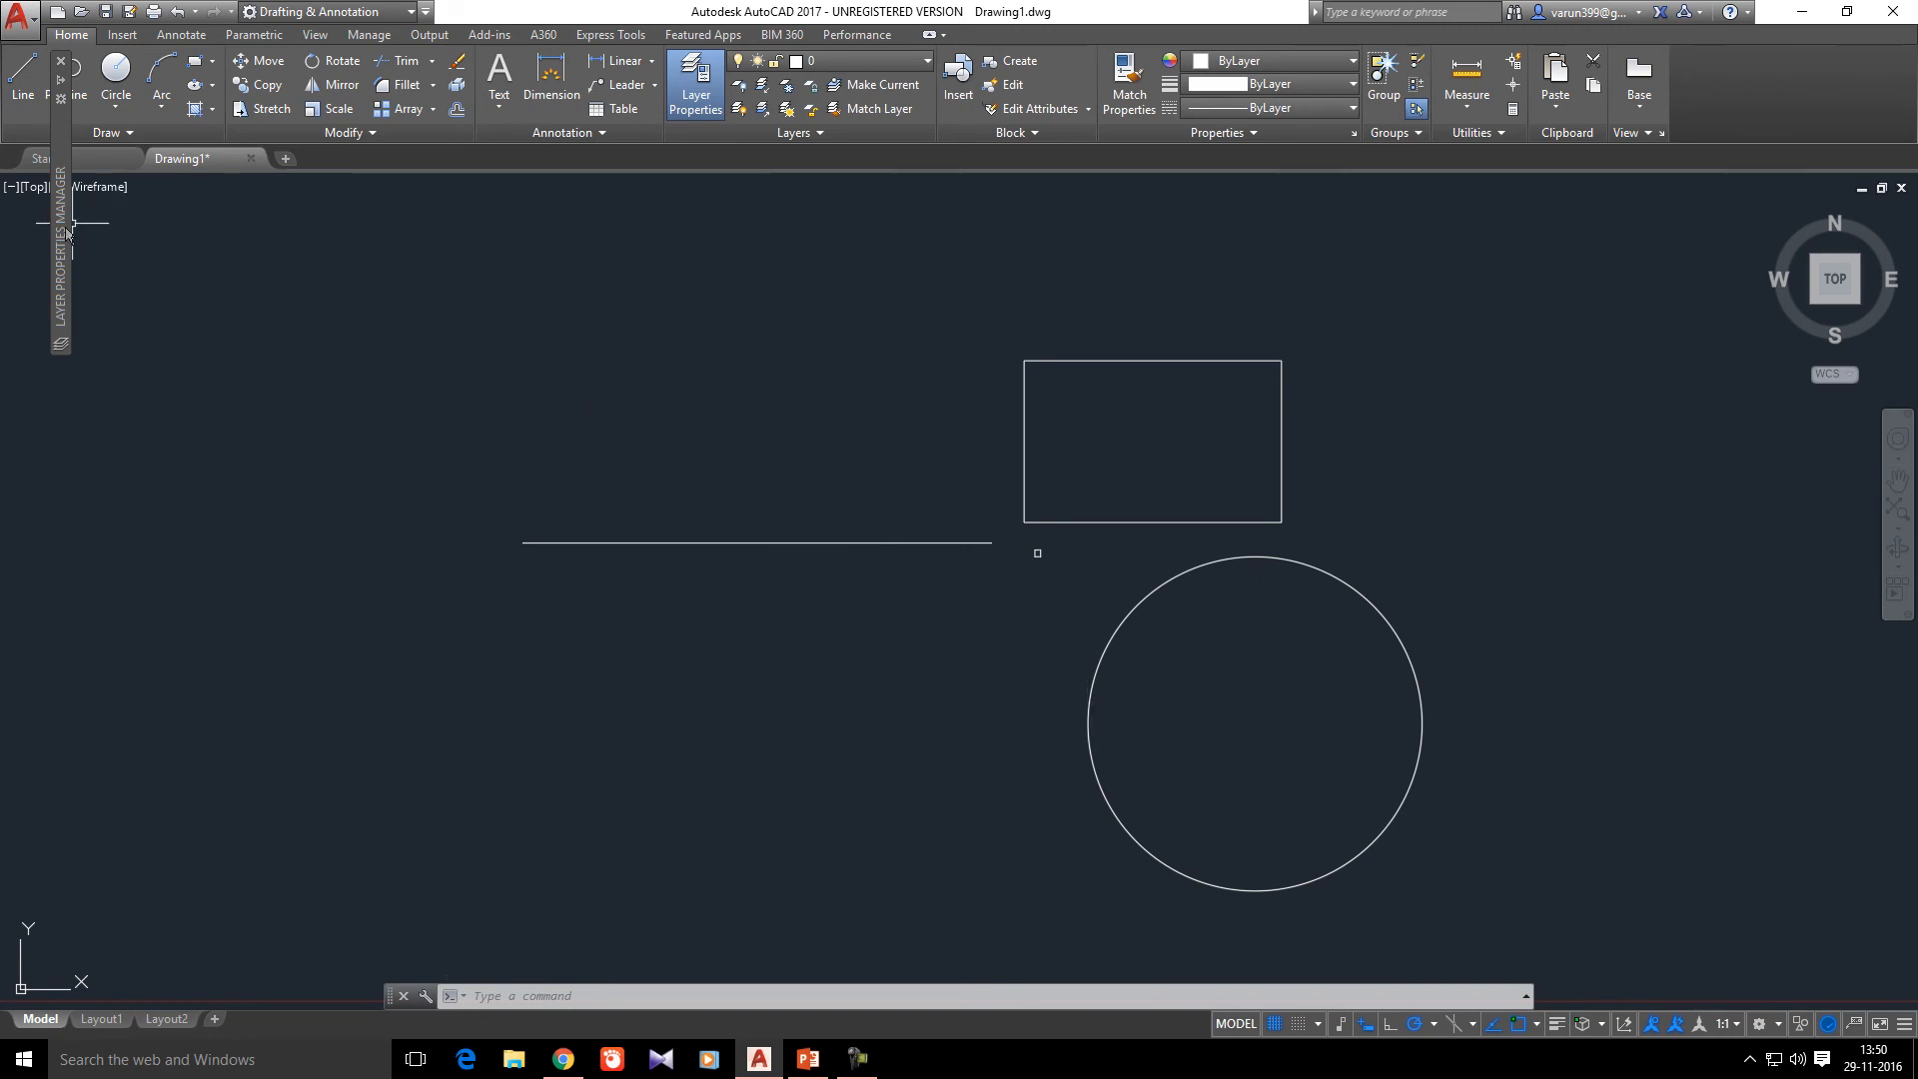
- Set the transparency of layer 0 to 90 in the layer properties
mouse_move(61, 236)
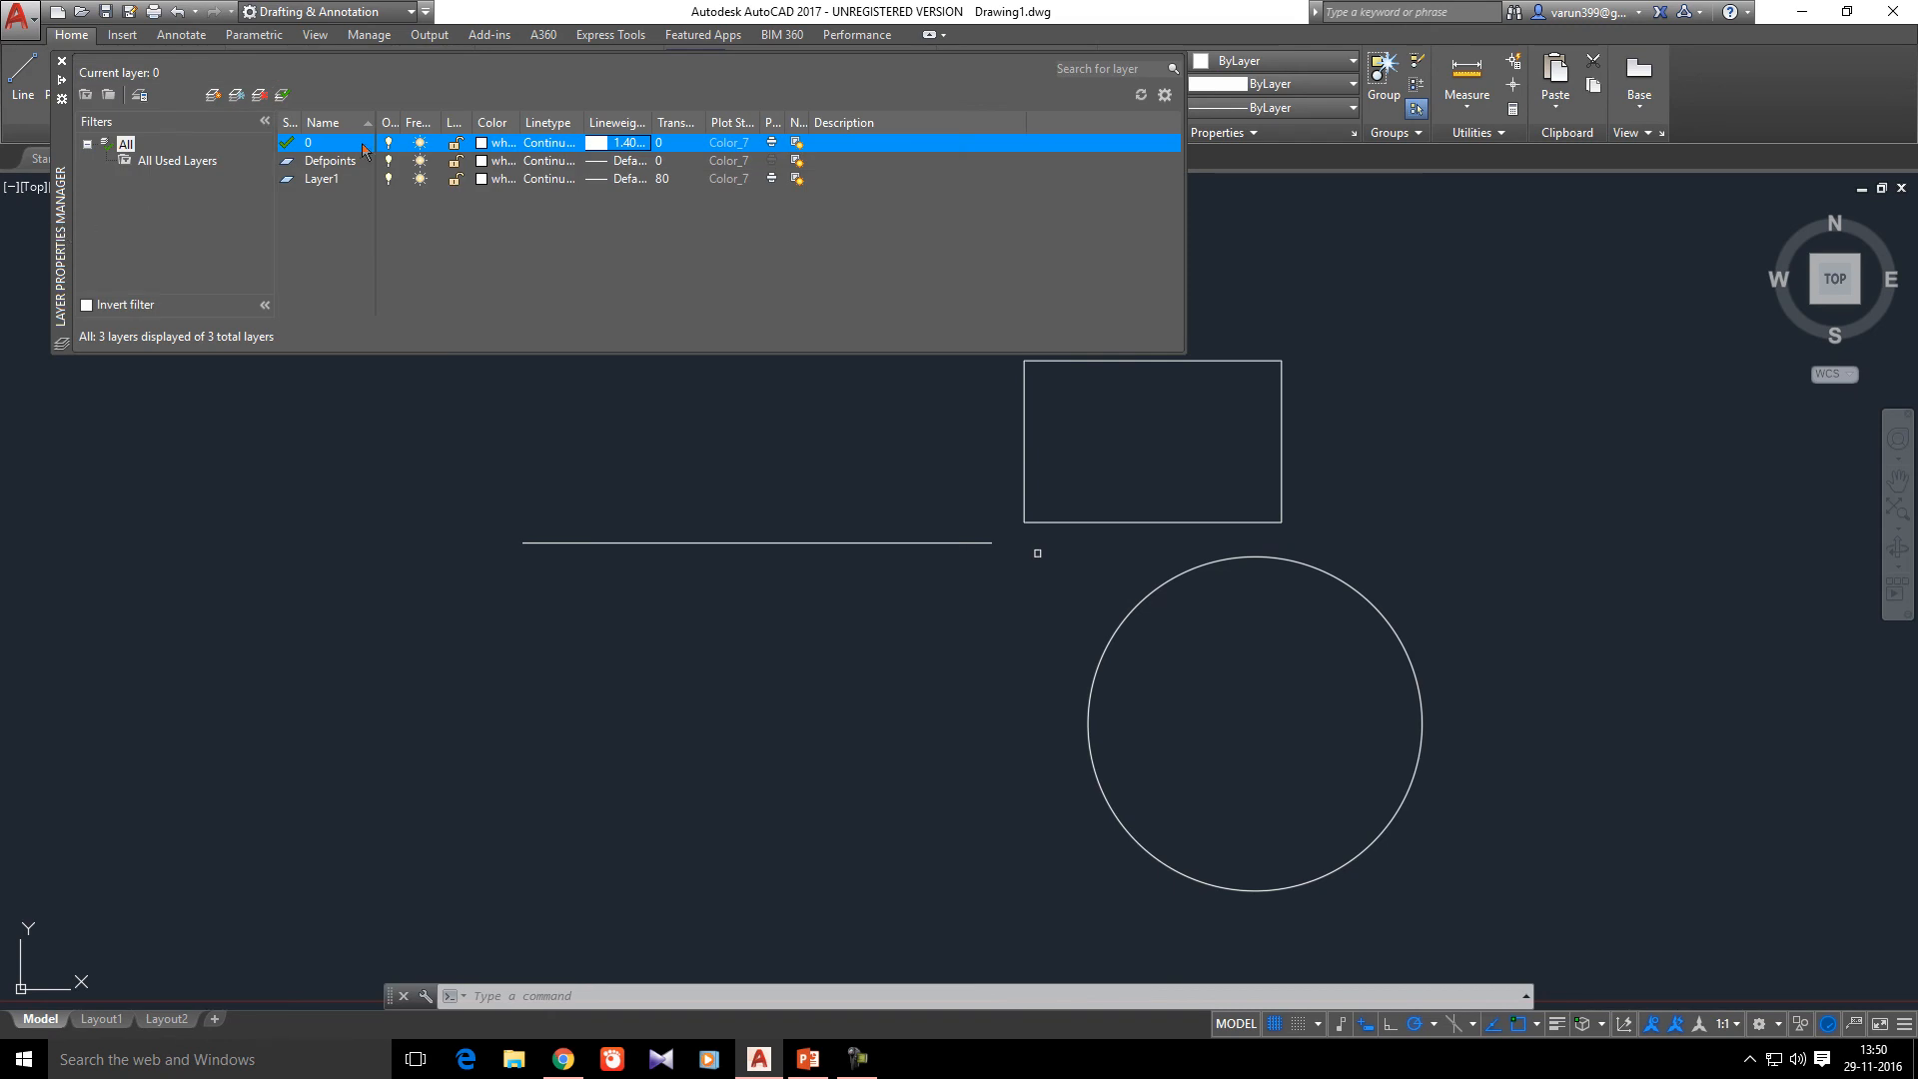
click(689, 148)
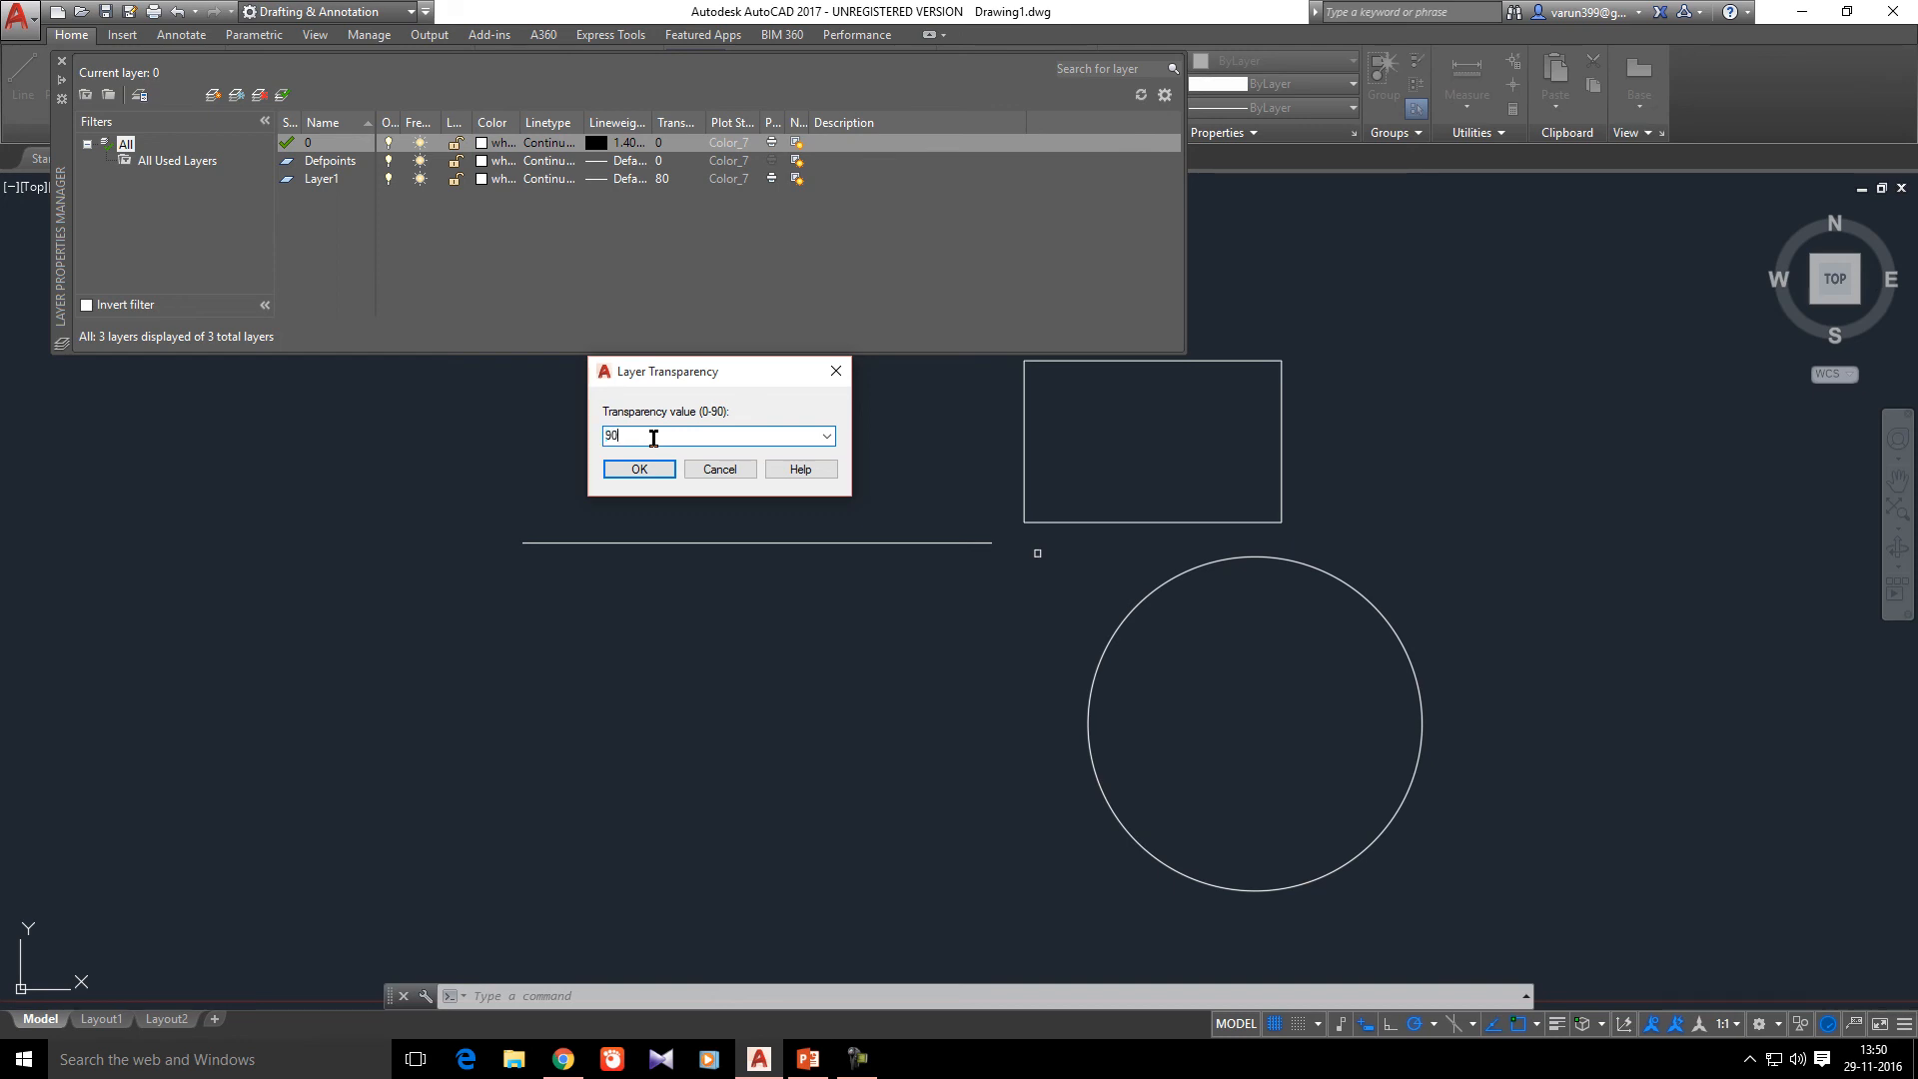
click(639, 468)
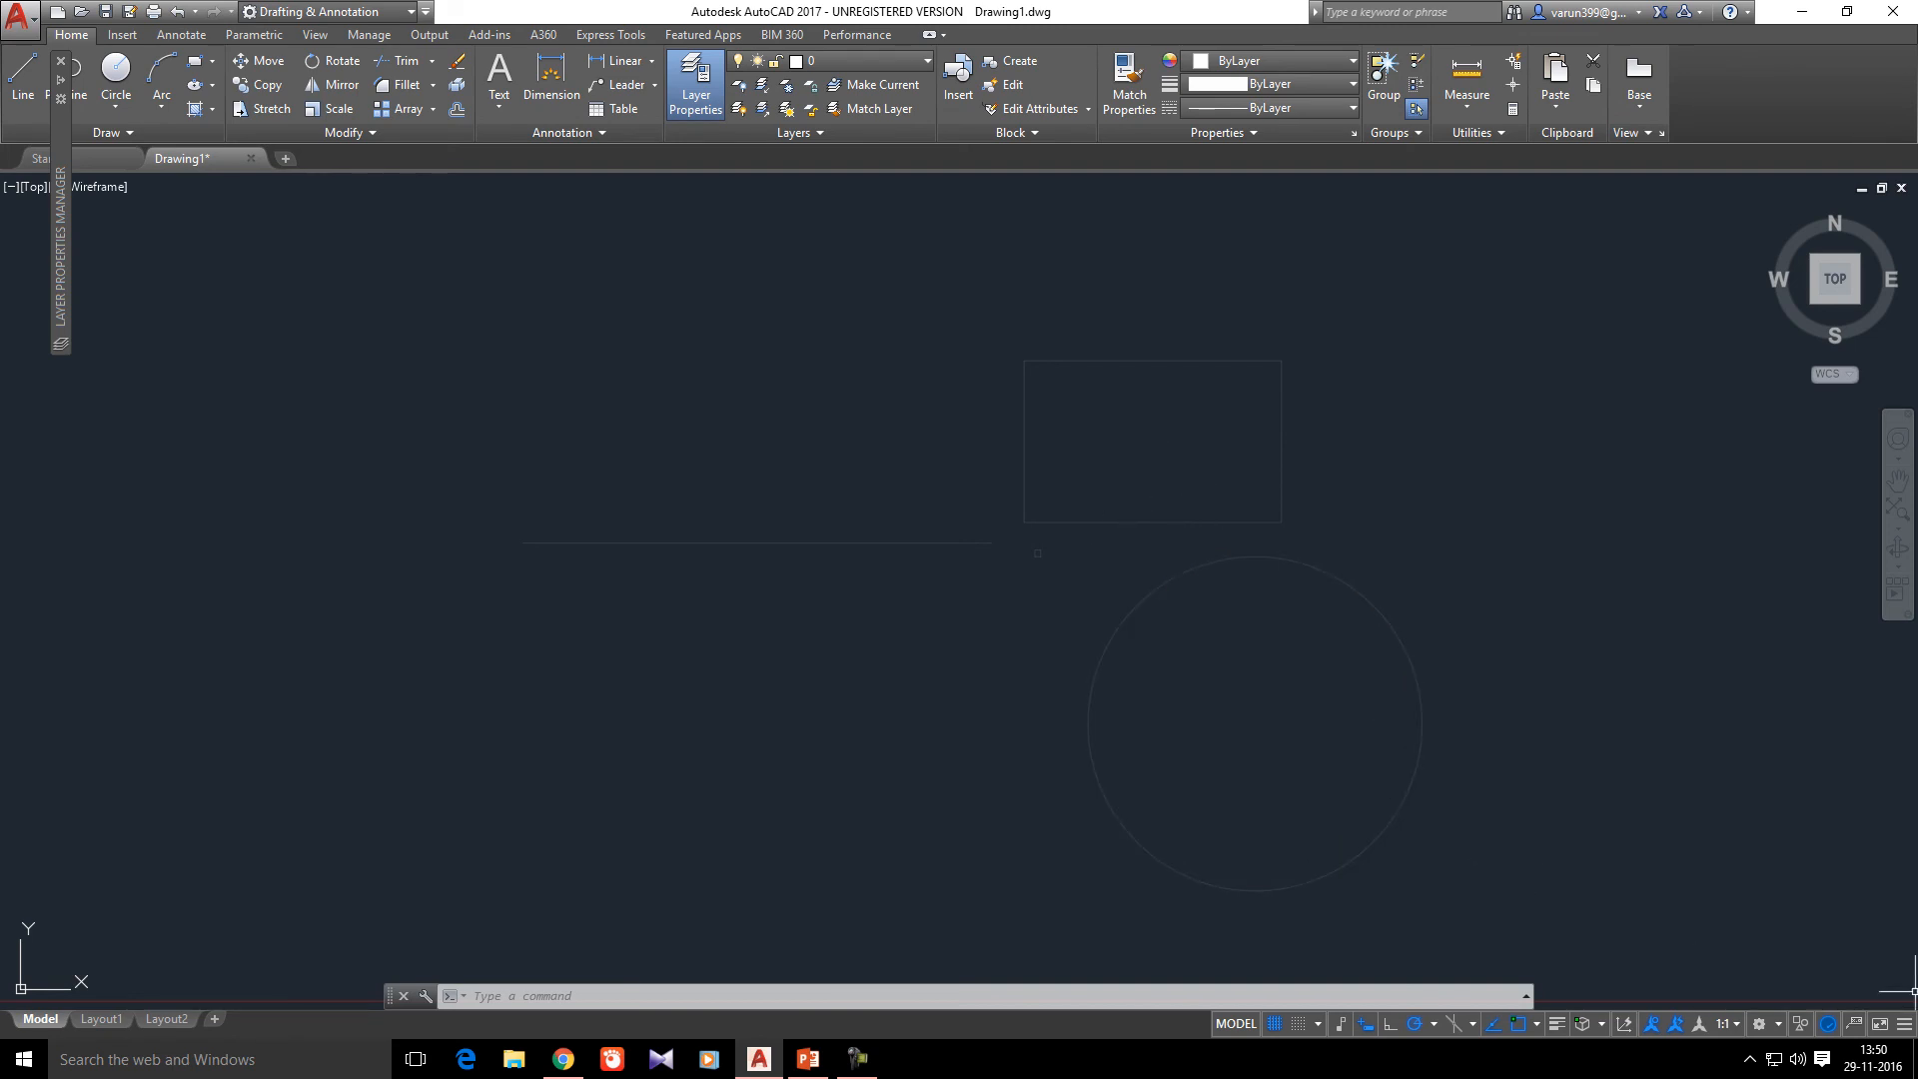
- Add the Transparency toggle to the status bar and switch transparency display on and off to compare the objects
click(1908, 1029)
click(1805, 552)
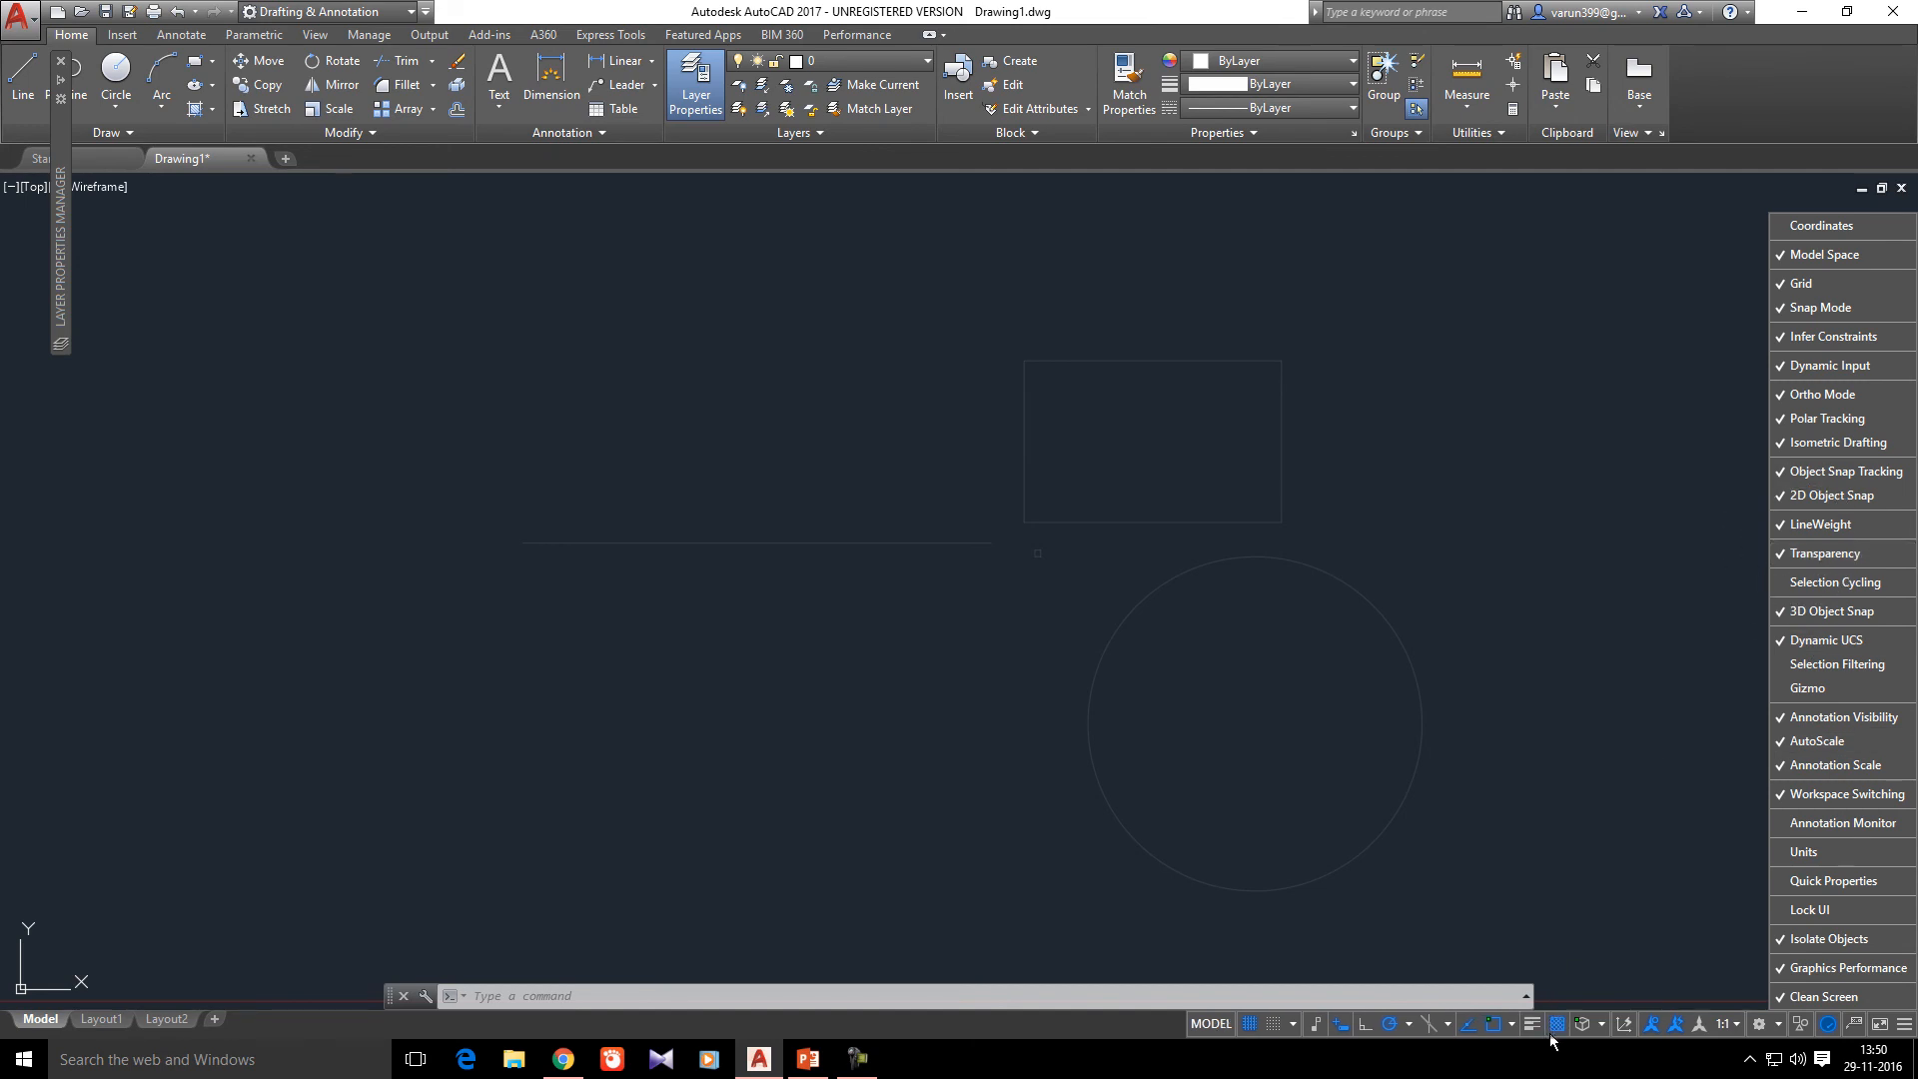
click(1554, 1031)
click(1554, 1032)
click(1555, 1033)
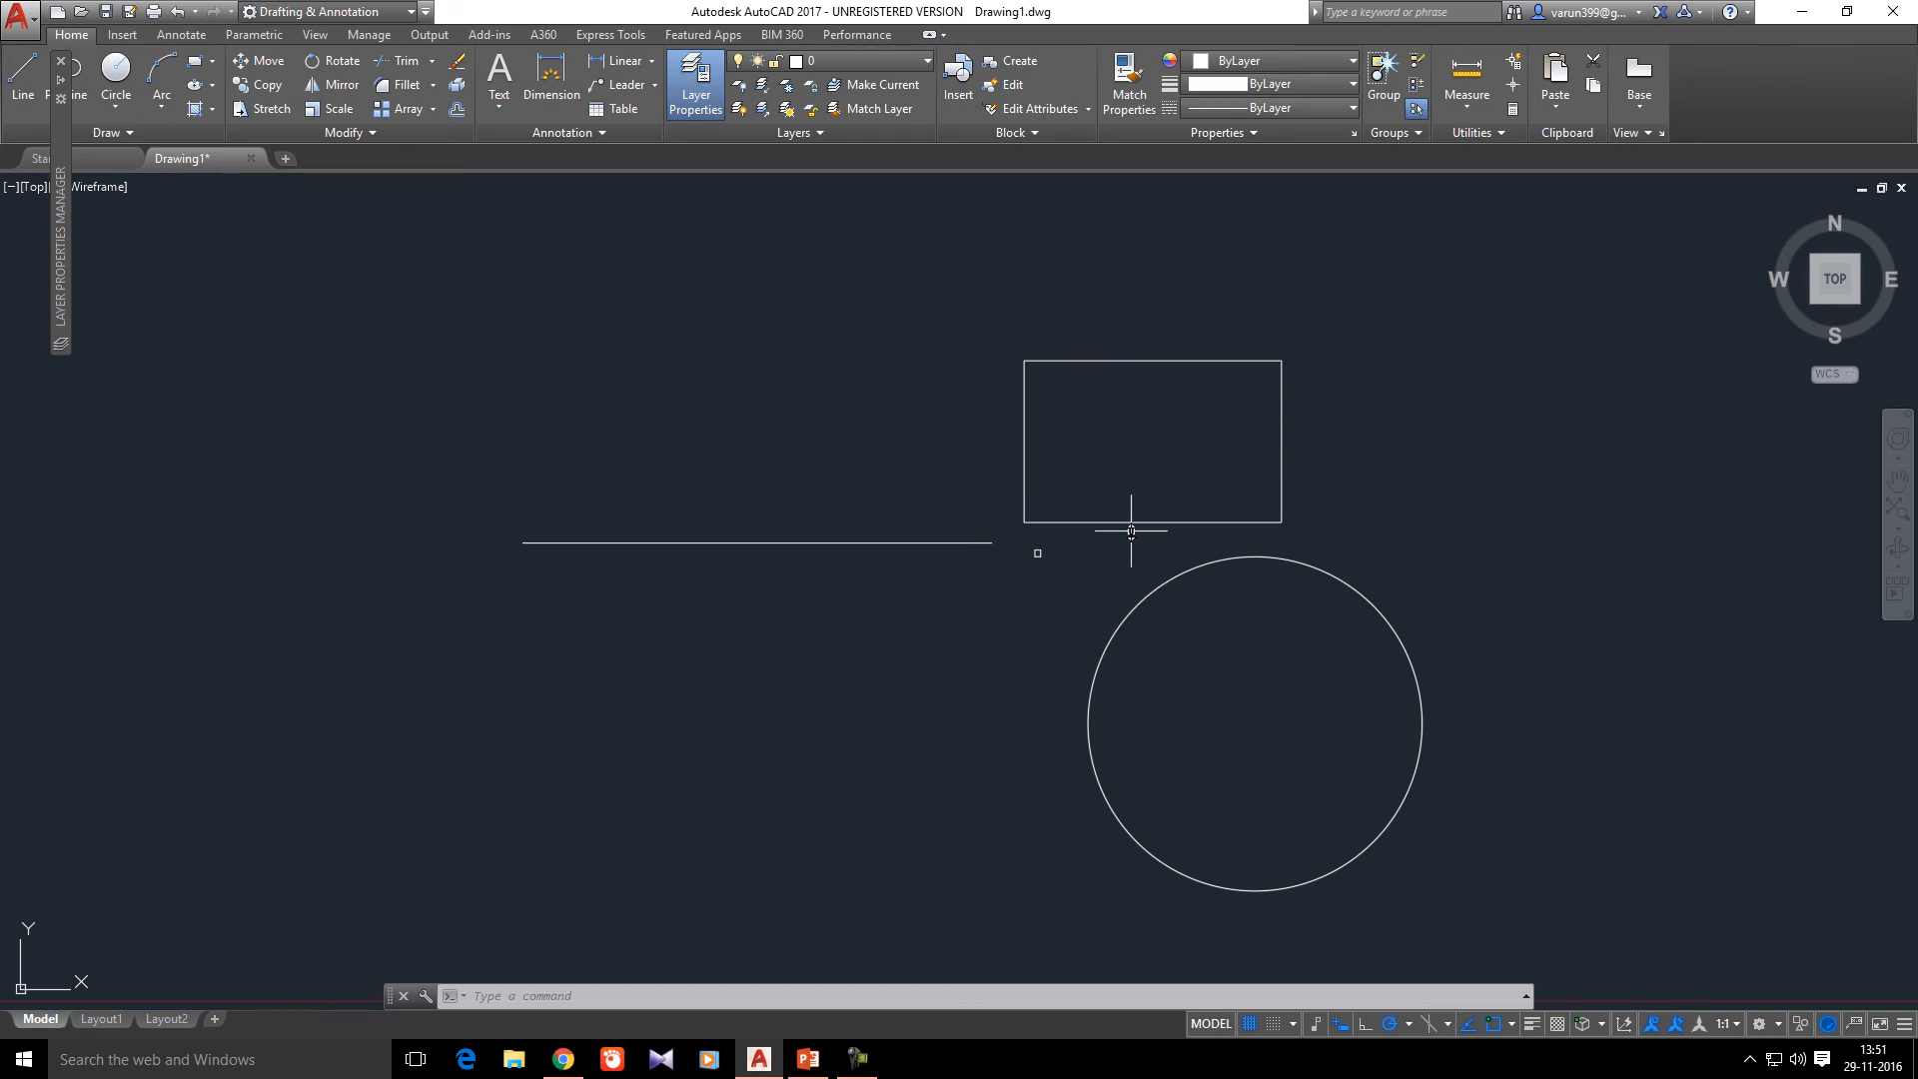
click(1557, 1023)
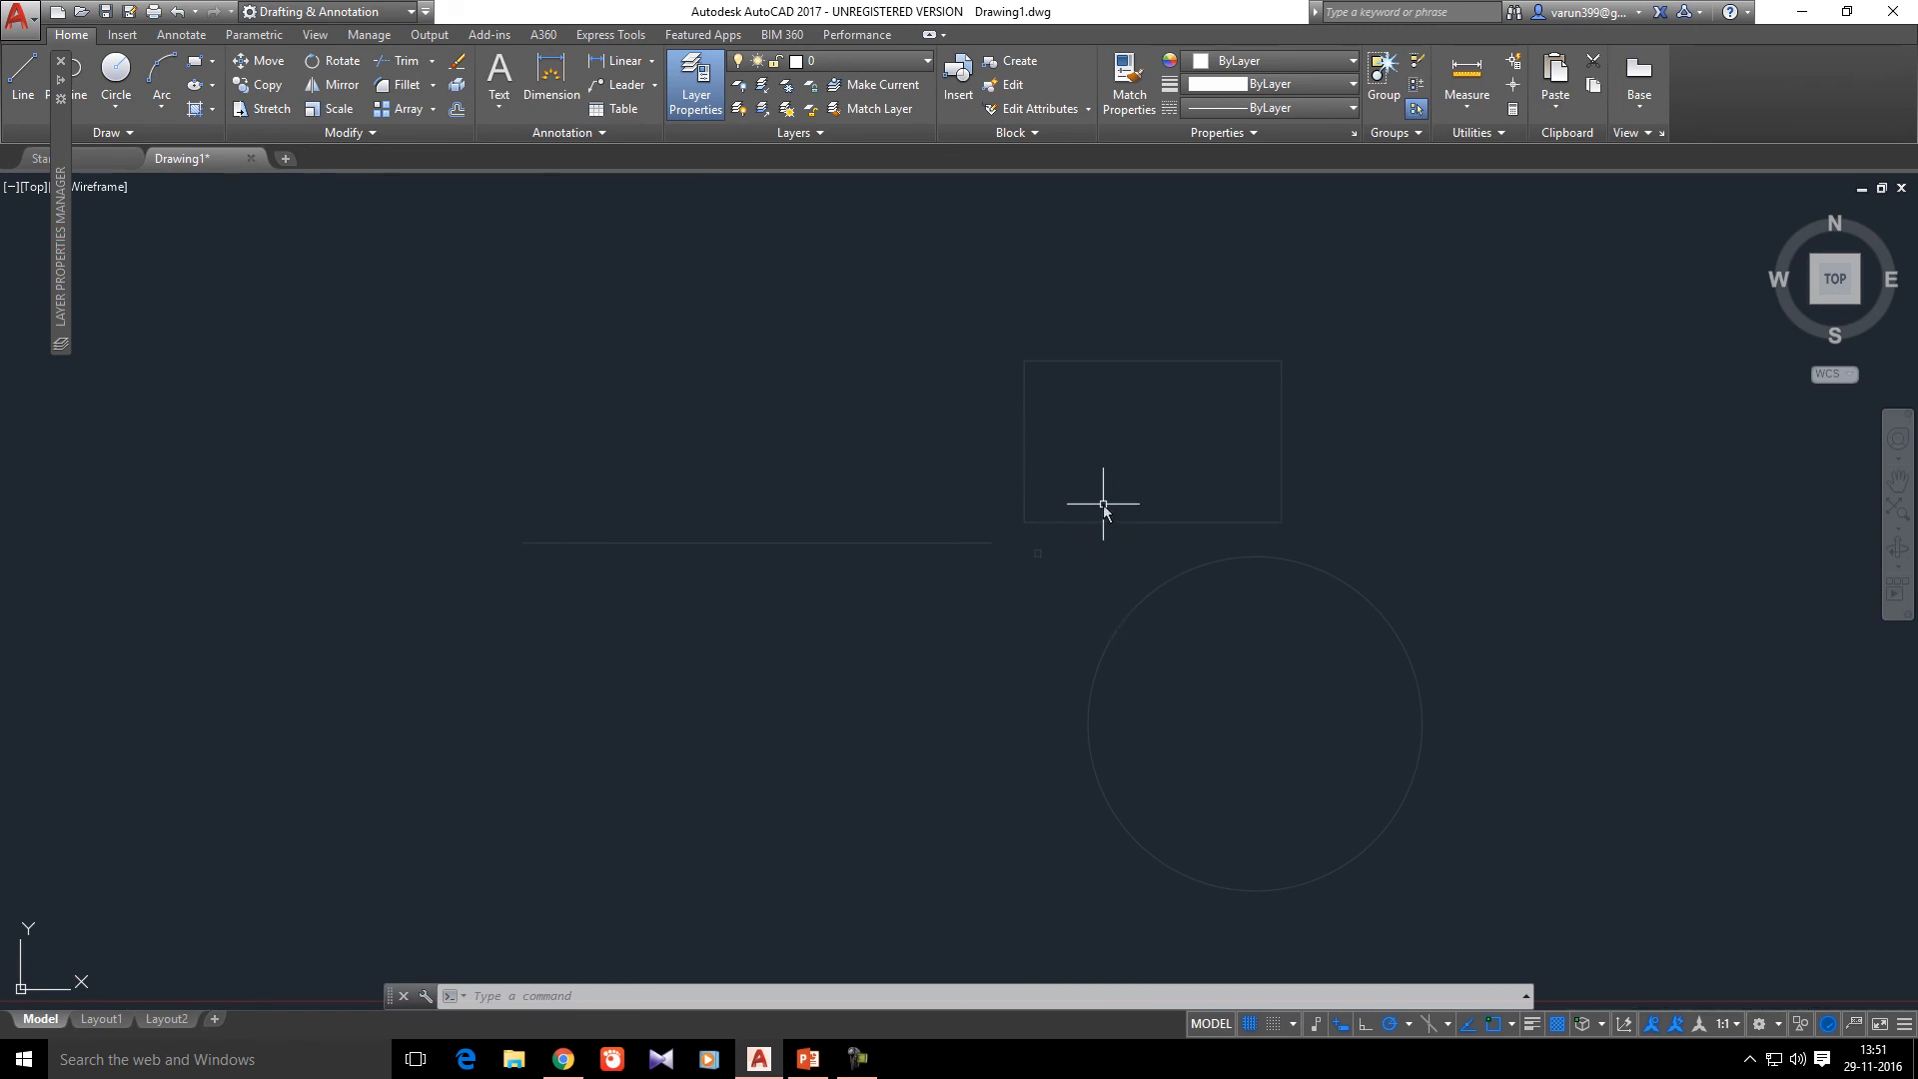
key(ctrl)
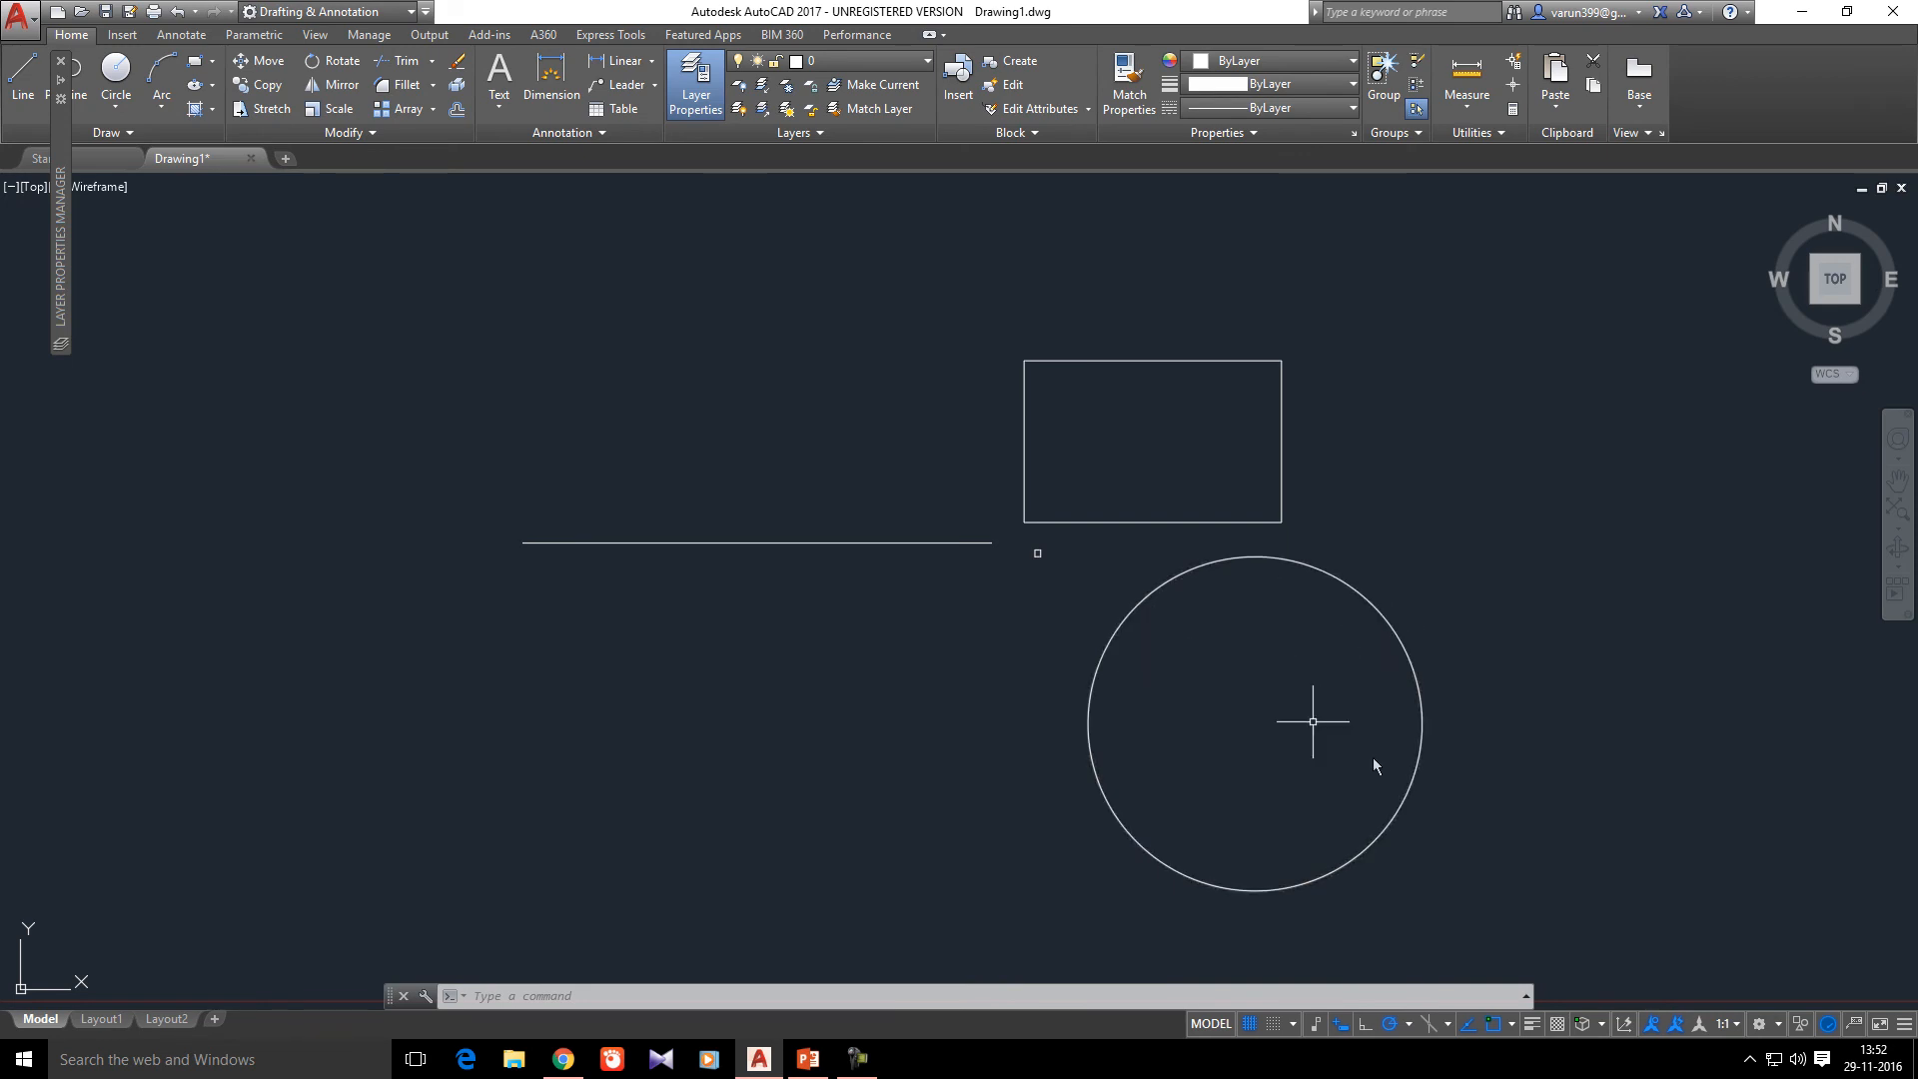
- Add the Quick Properties toggle to the status bar and turn Quick Properties on
click(1904, 1034)
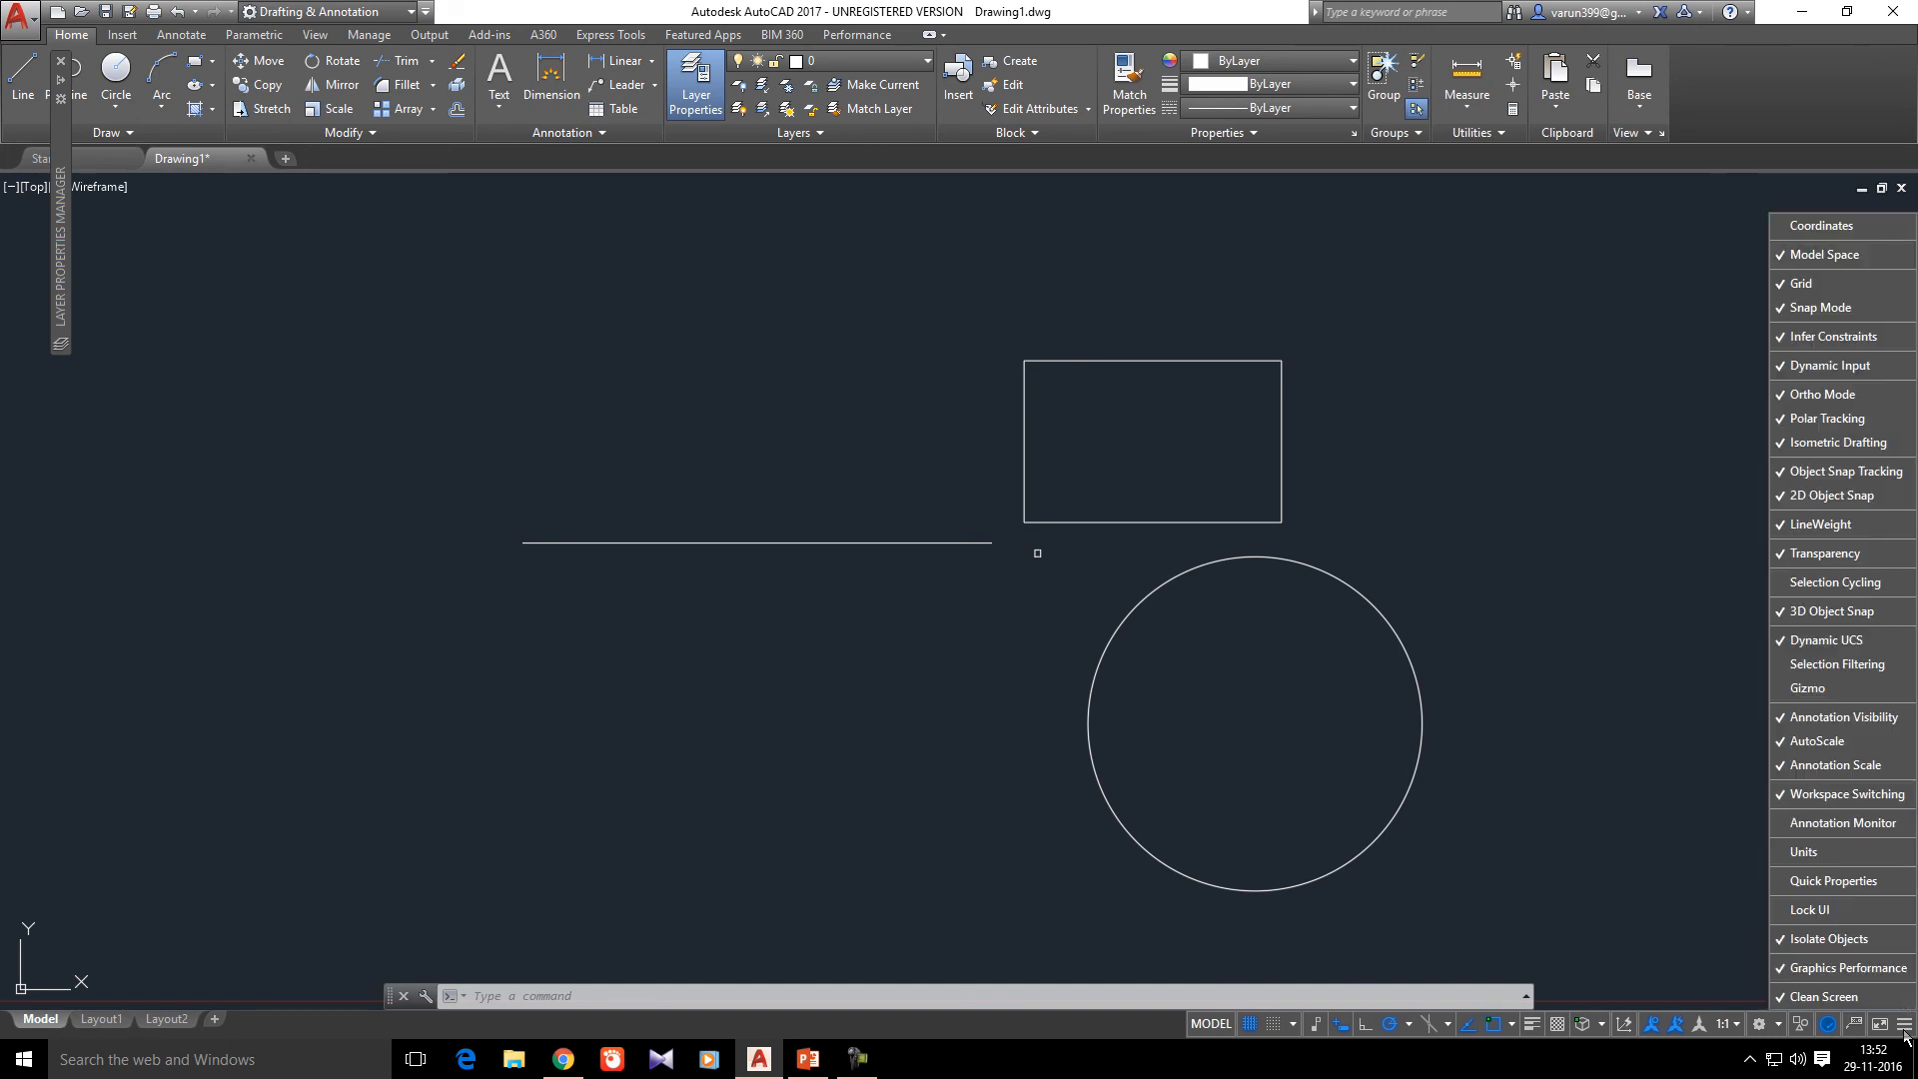
click(1868, 883)
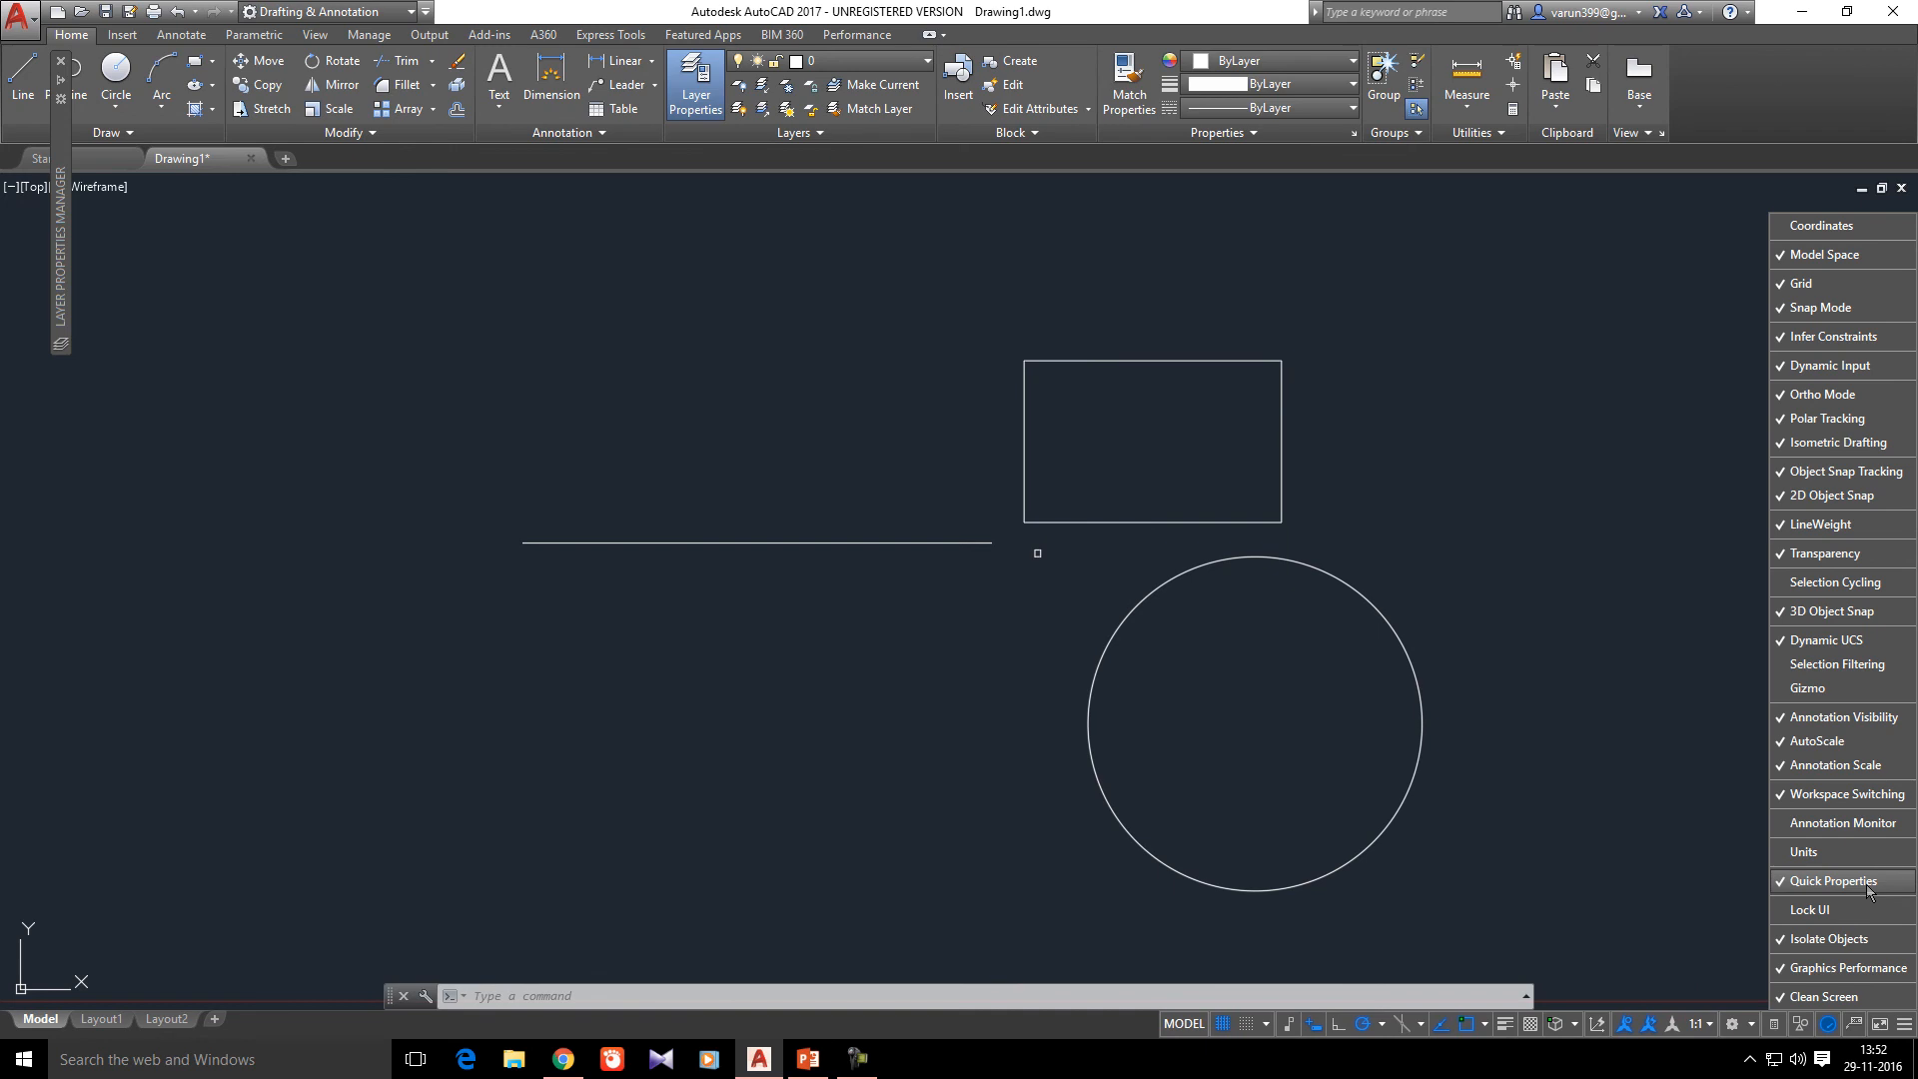
click(1750, 1023)
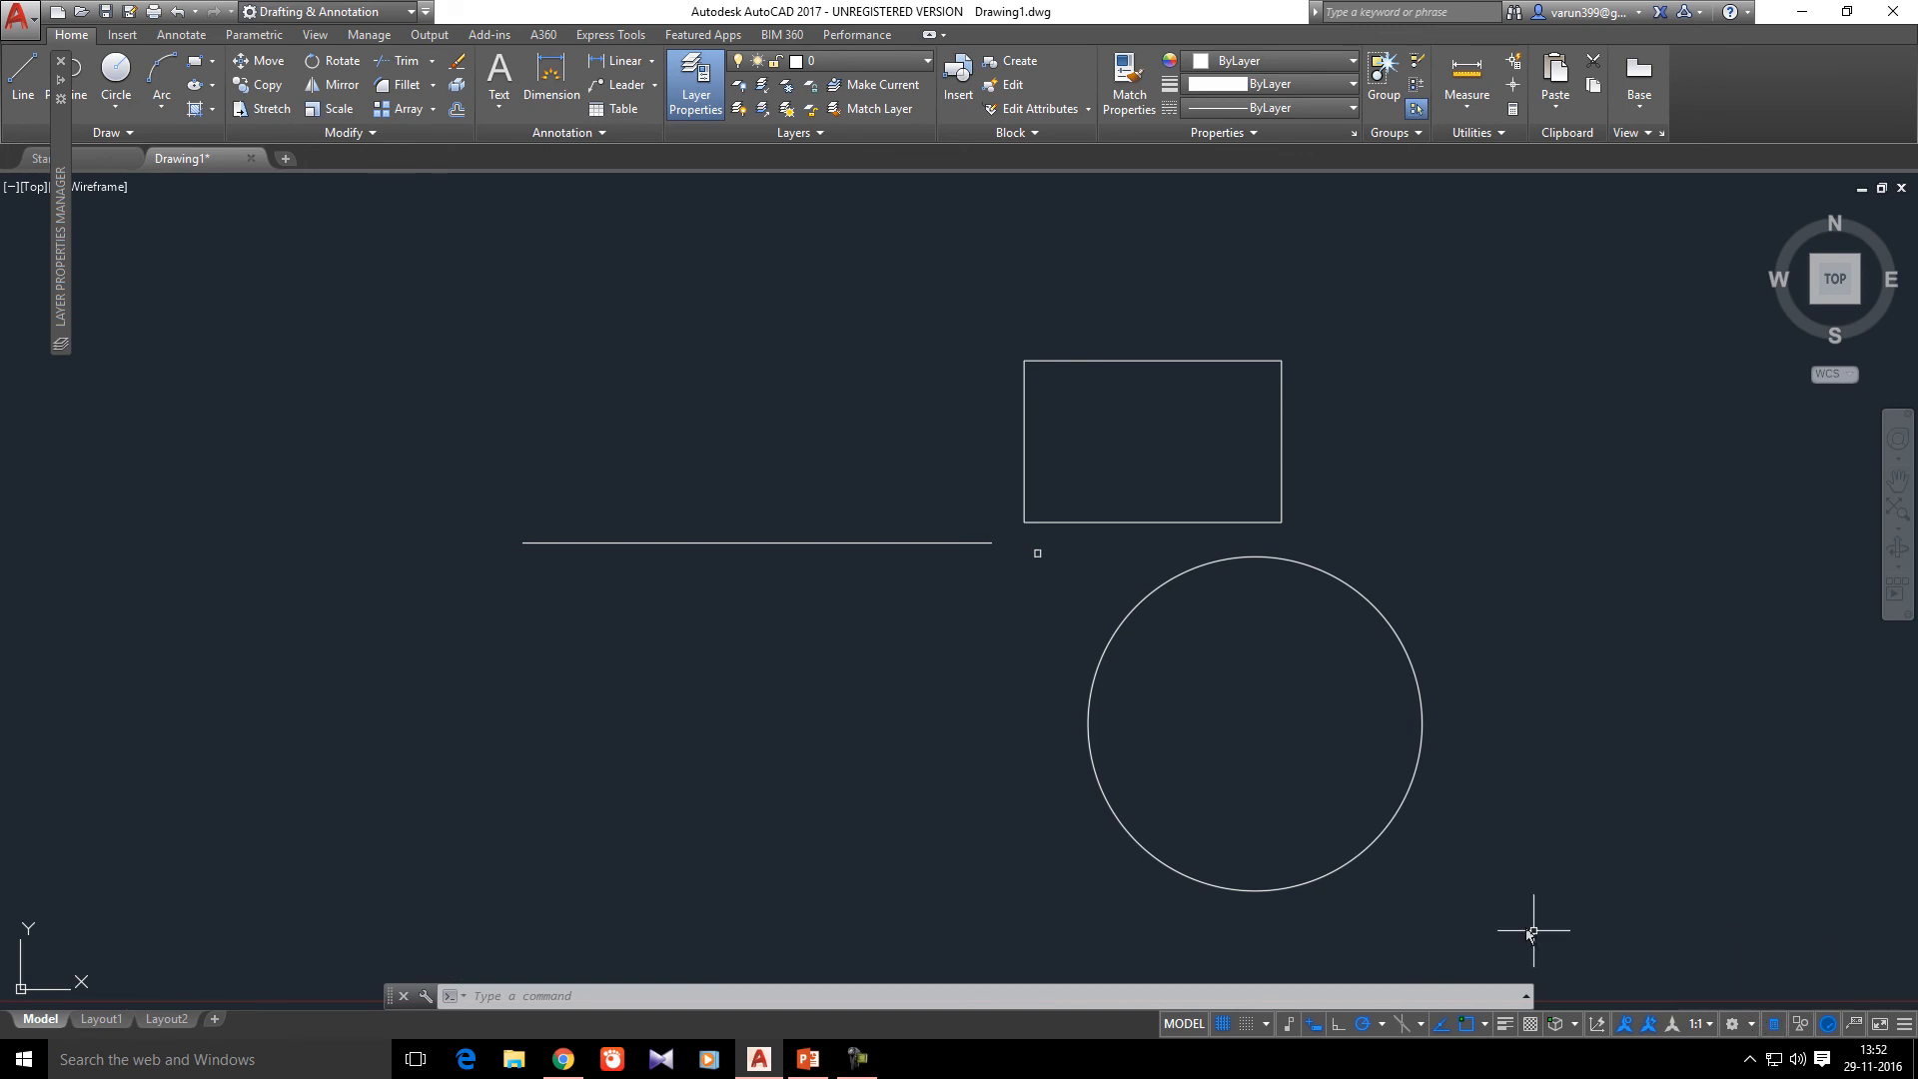
- Inspect the quick properties of the circle alone and of all objects selected together, and clear the selection
click(1406, 799)
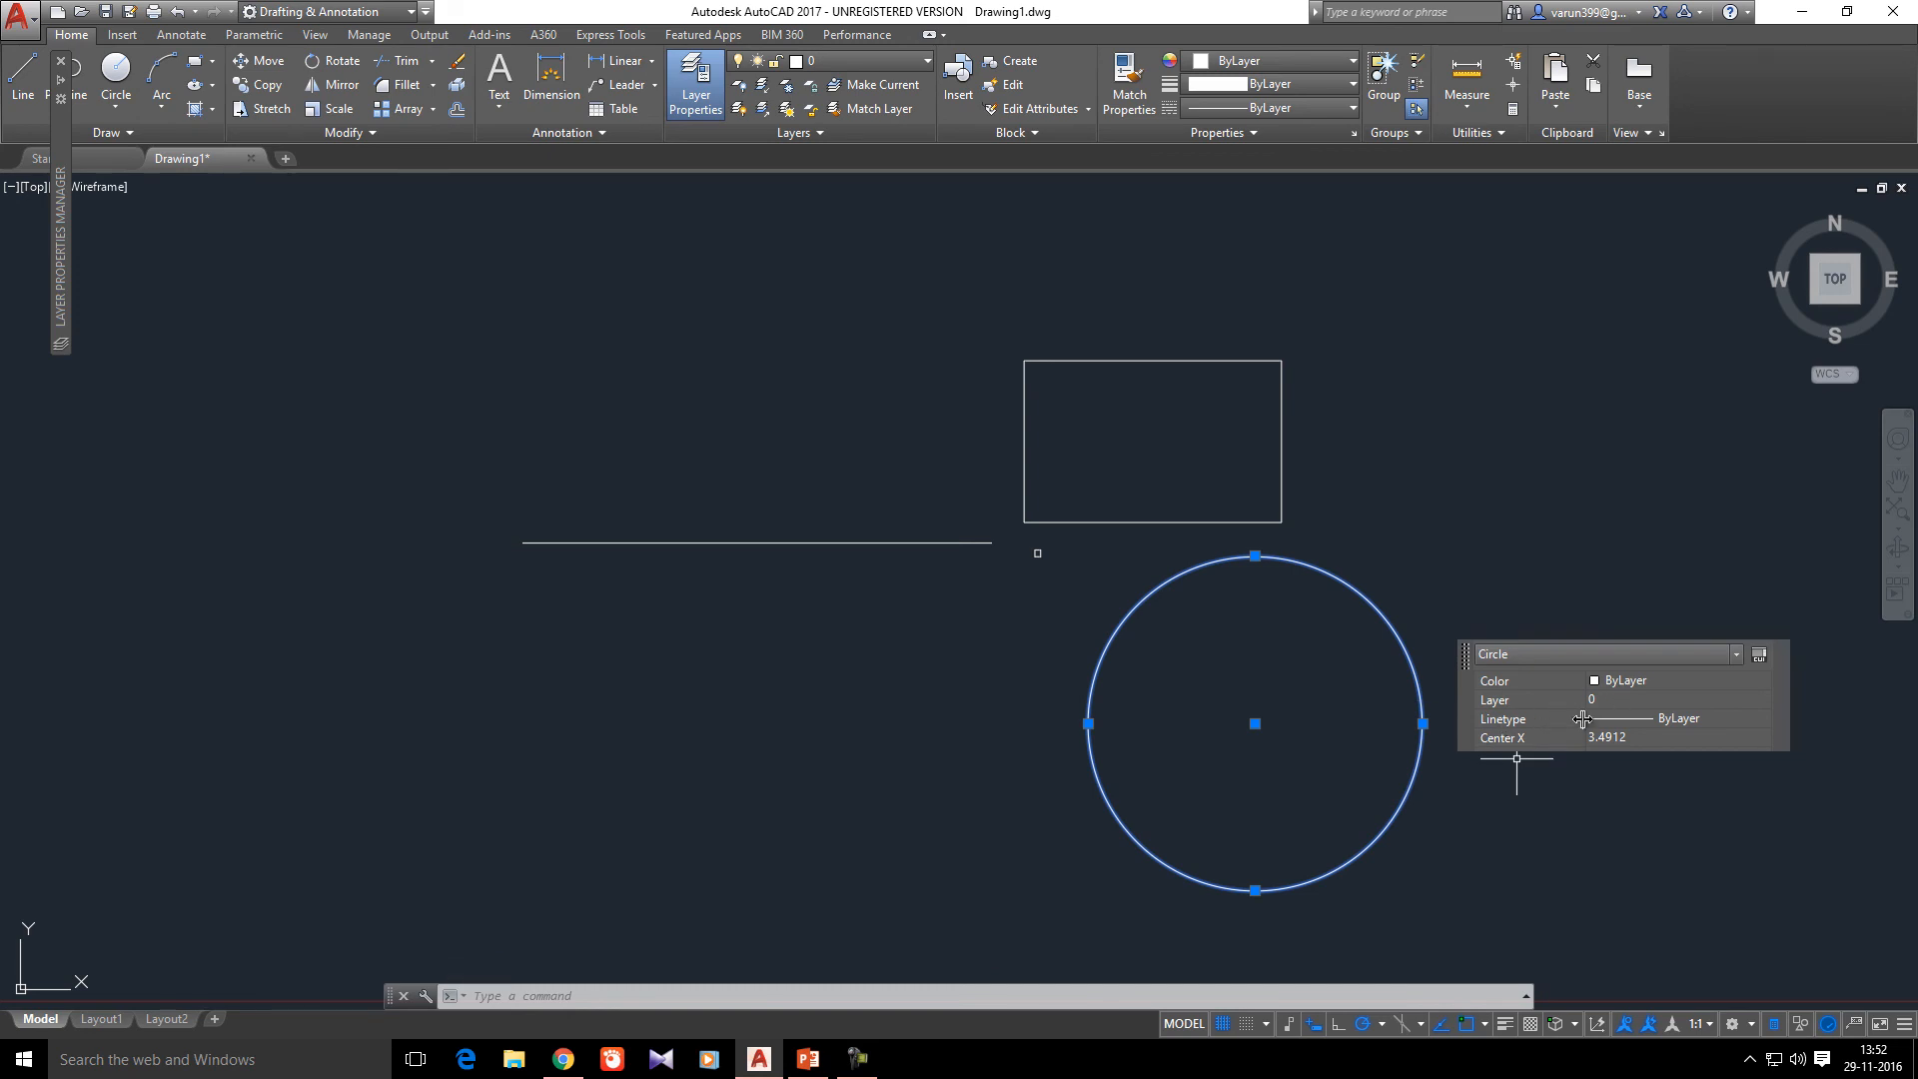
key(ctrl)
click(1271, 475)
click(1287, 459)
click(1293, 437)
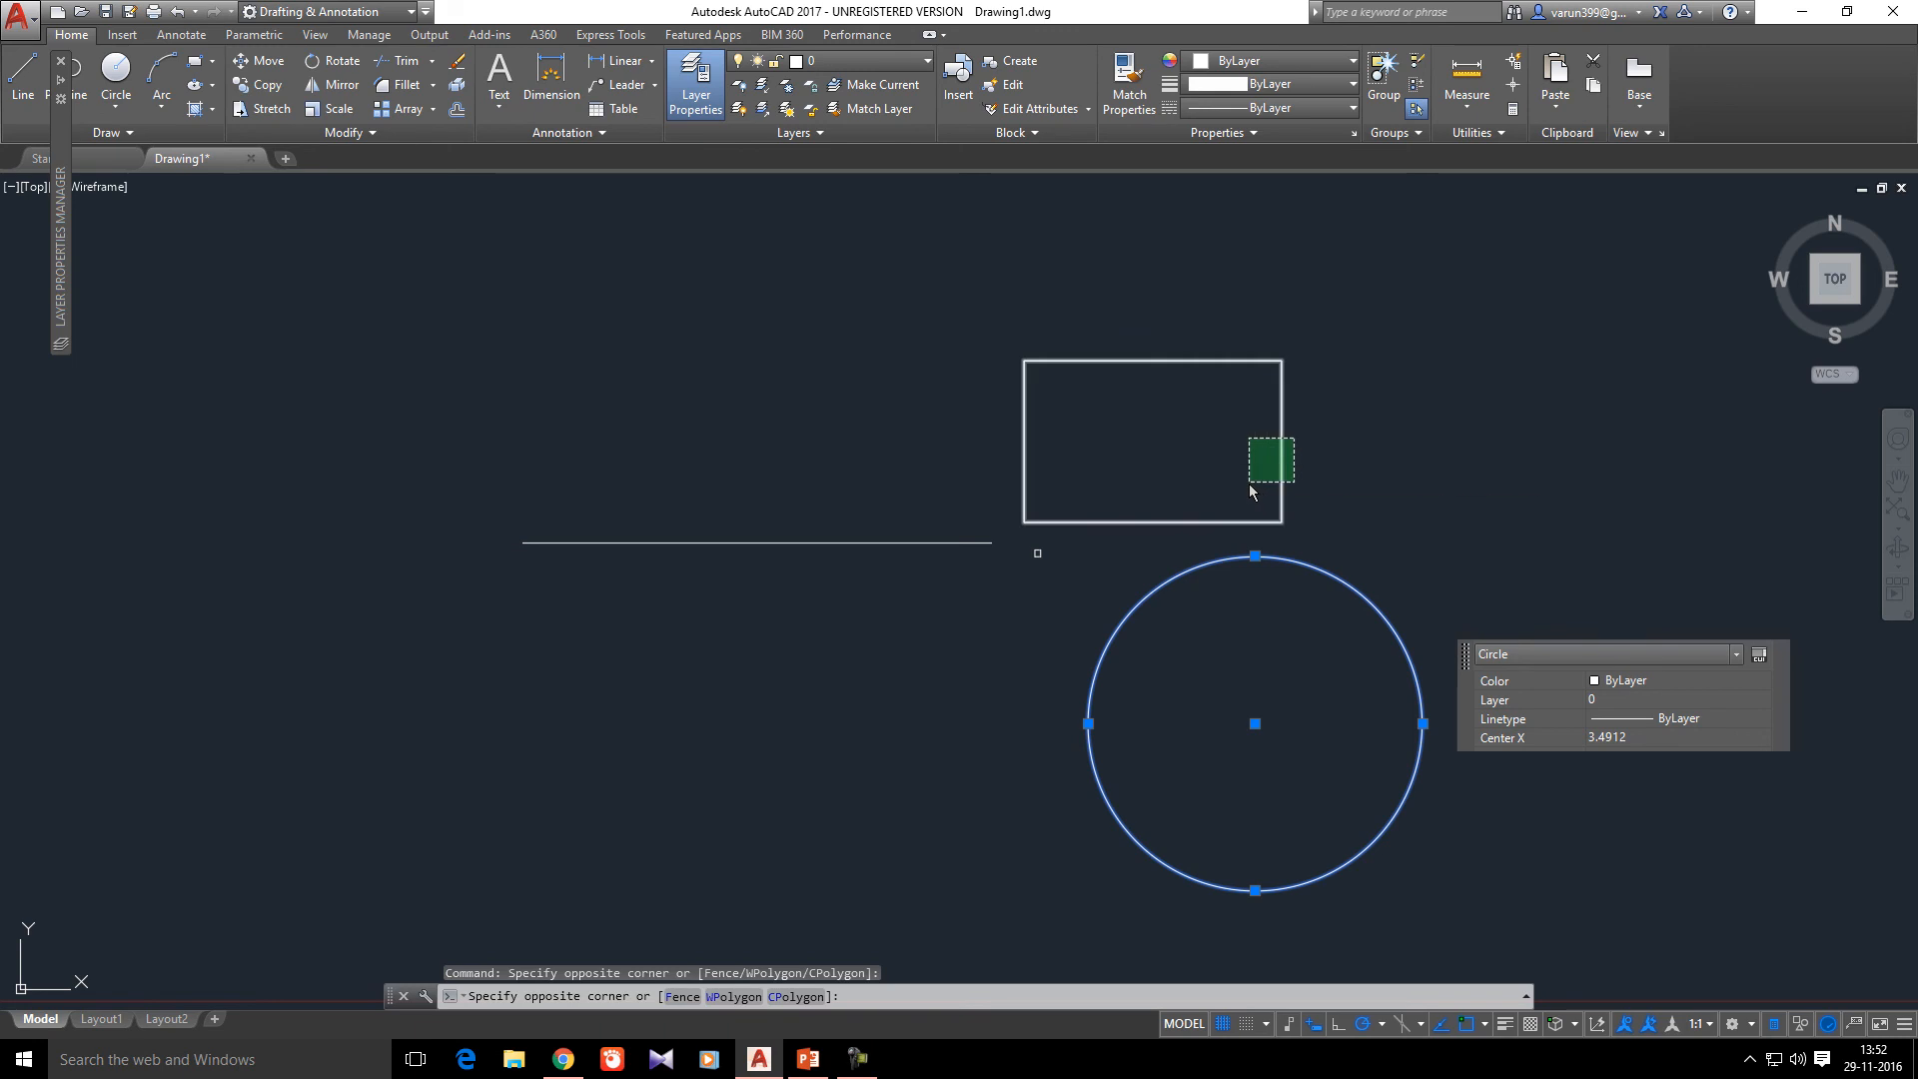
click(1249, 482)
key(Escape)
mouse_move(1366, 458)
mouse_down()
mouse_move(1341, 548)
mouse_move(1165, 665)
mouse_move(931, 621)
mouse_move(911, 527)
mouse_move(927, 500)
mouse_up()
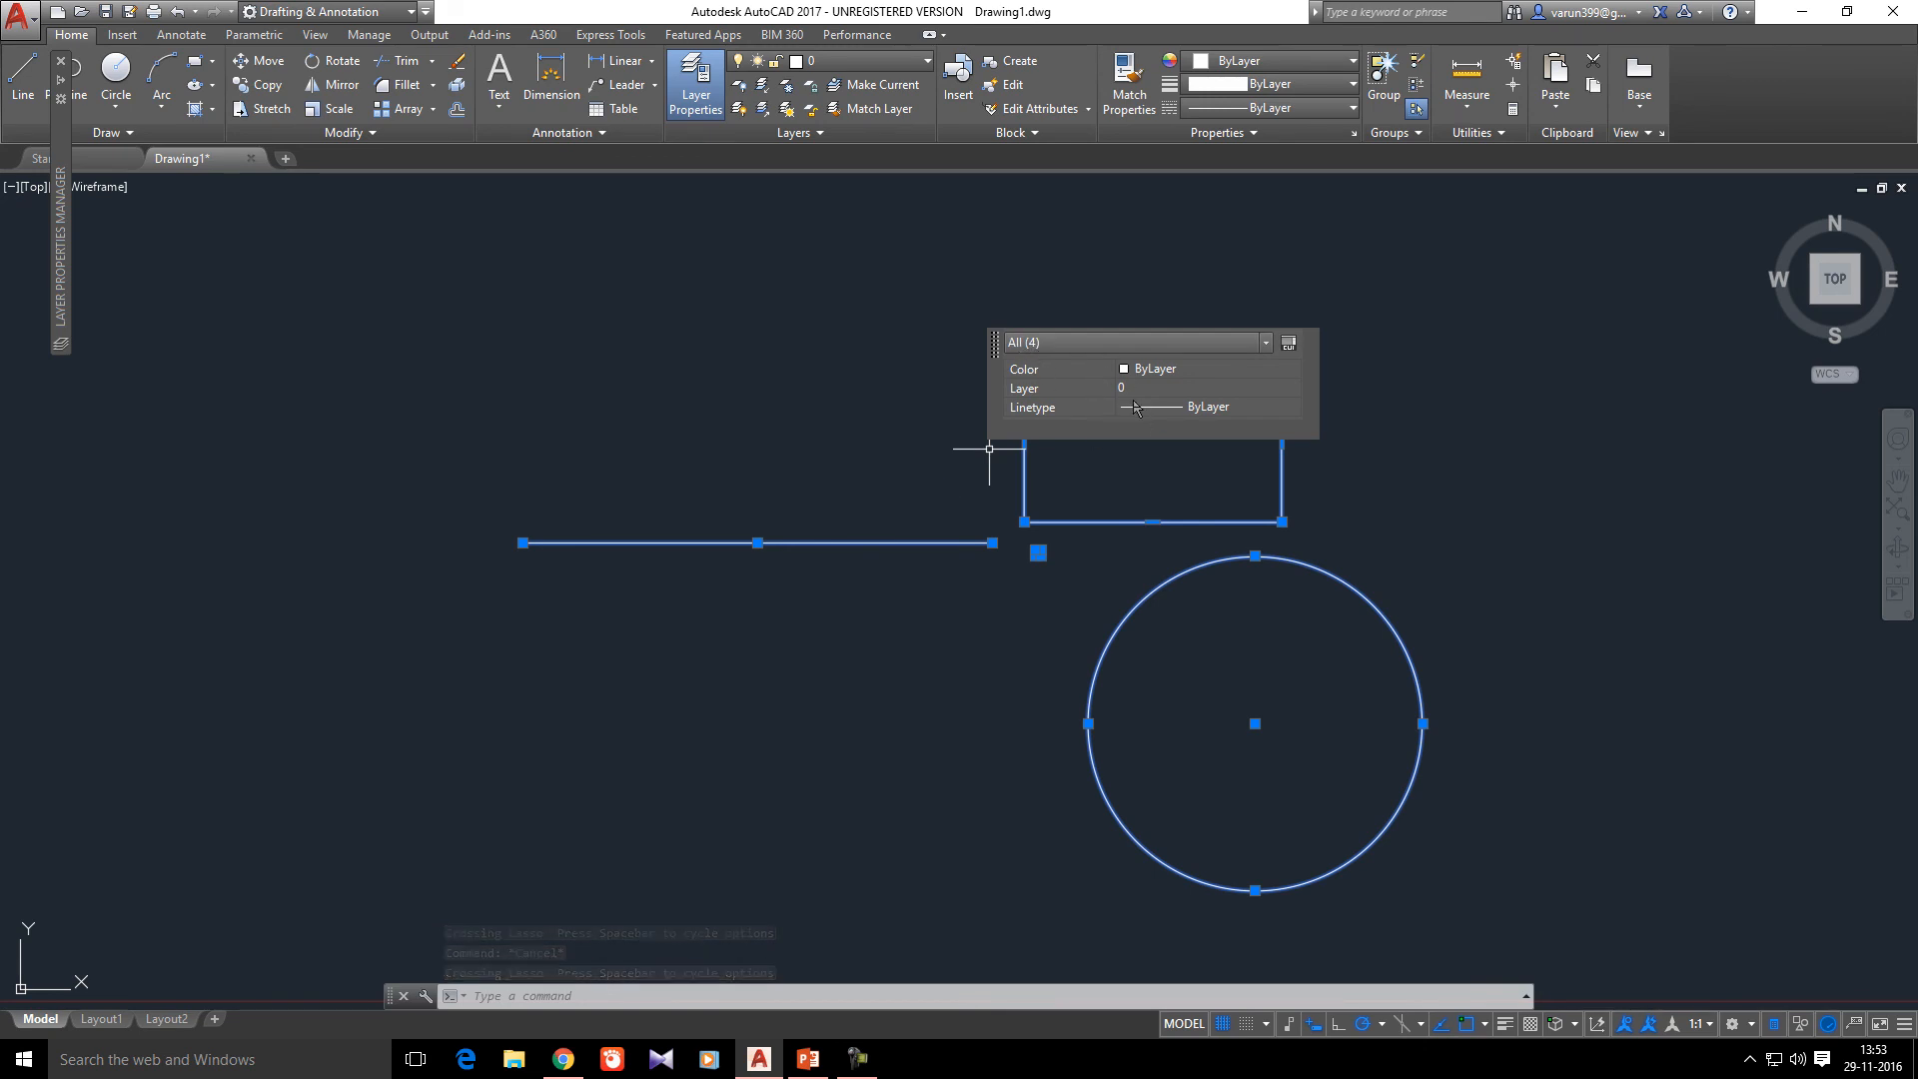
key(Escape)
- Draw connected lines from the horizontal line's right endpoint, about 0.53 back along it and straight down
middle_drag(1071, 762, 1049, 792)
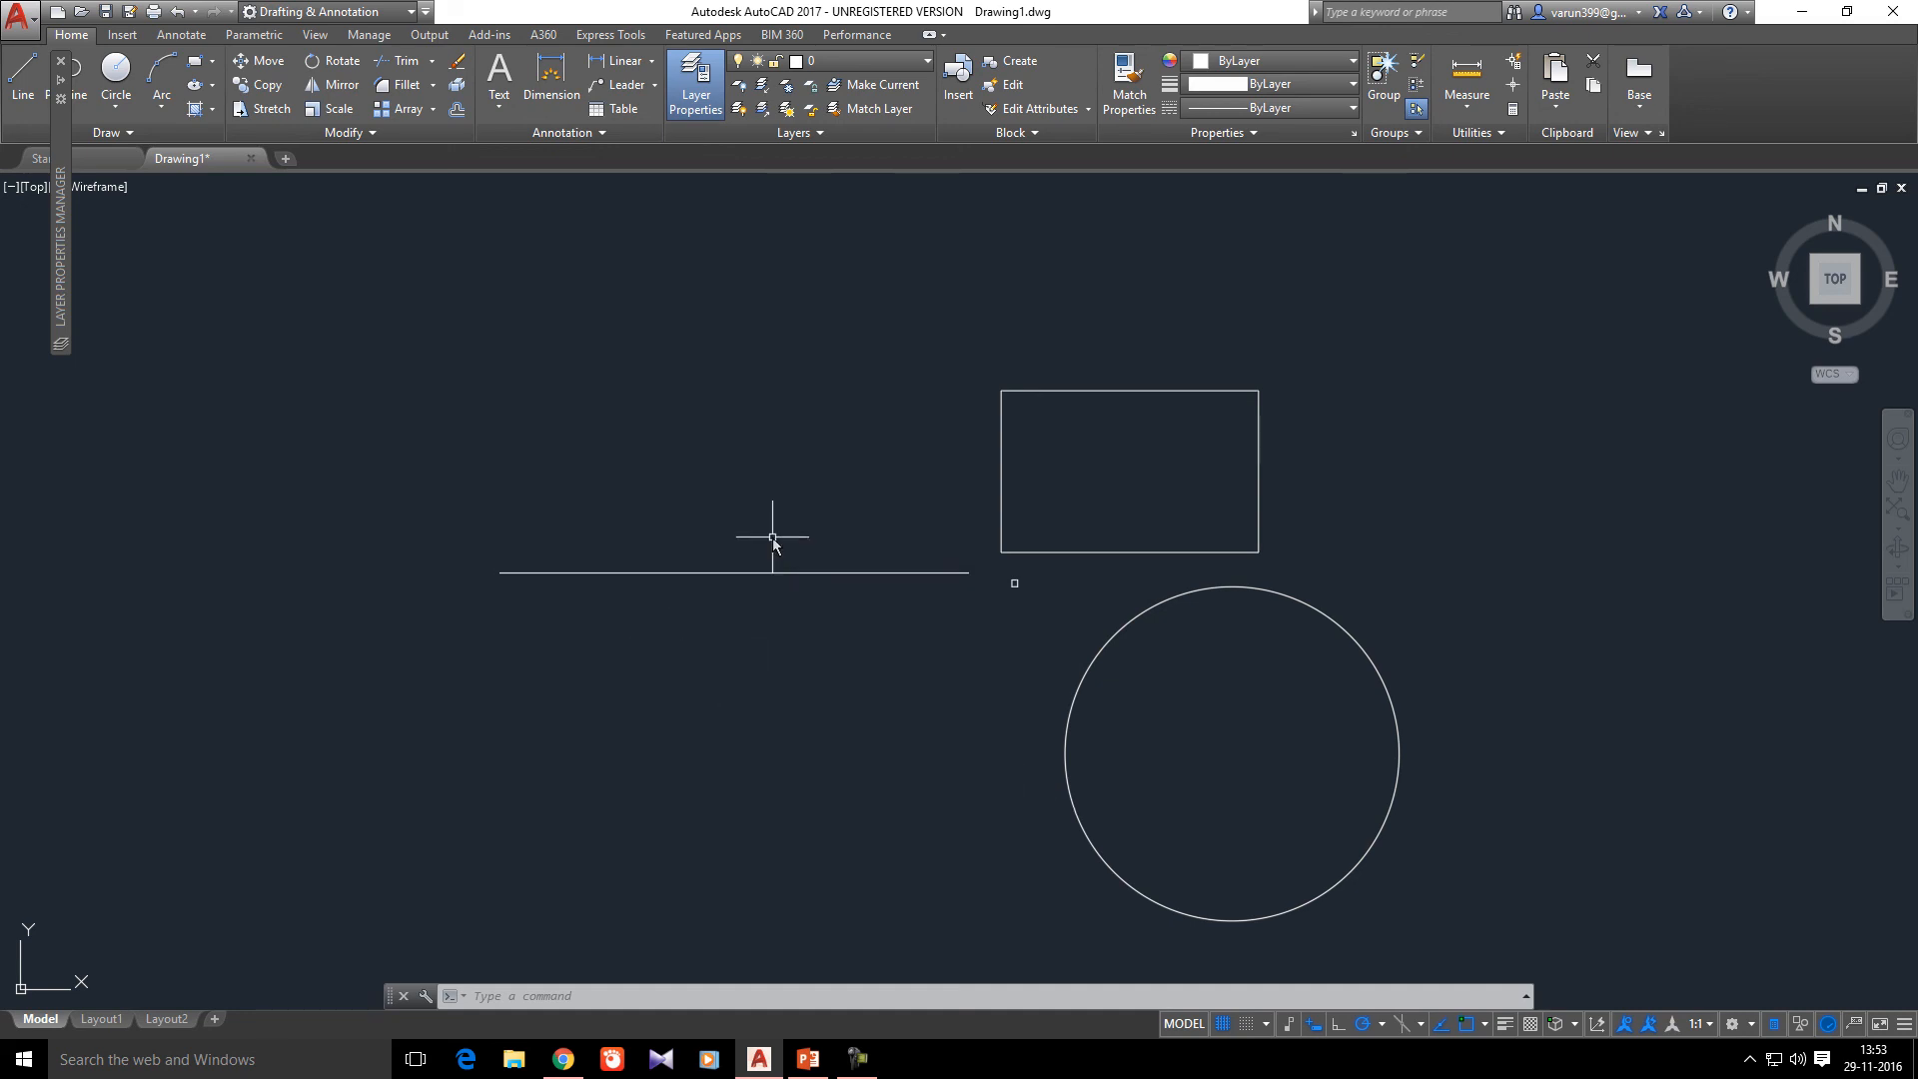
text(l)
key(Return)
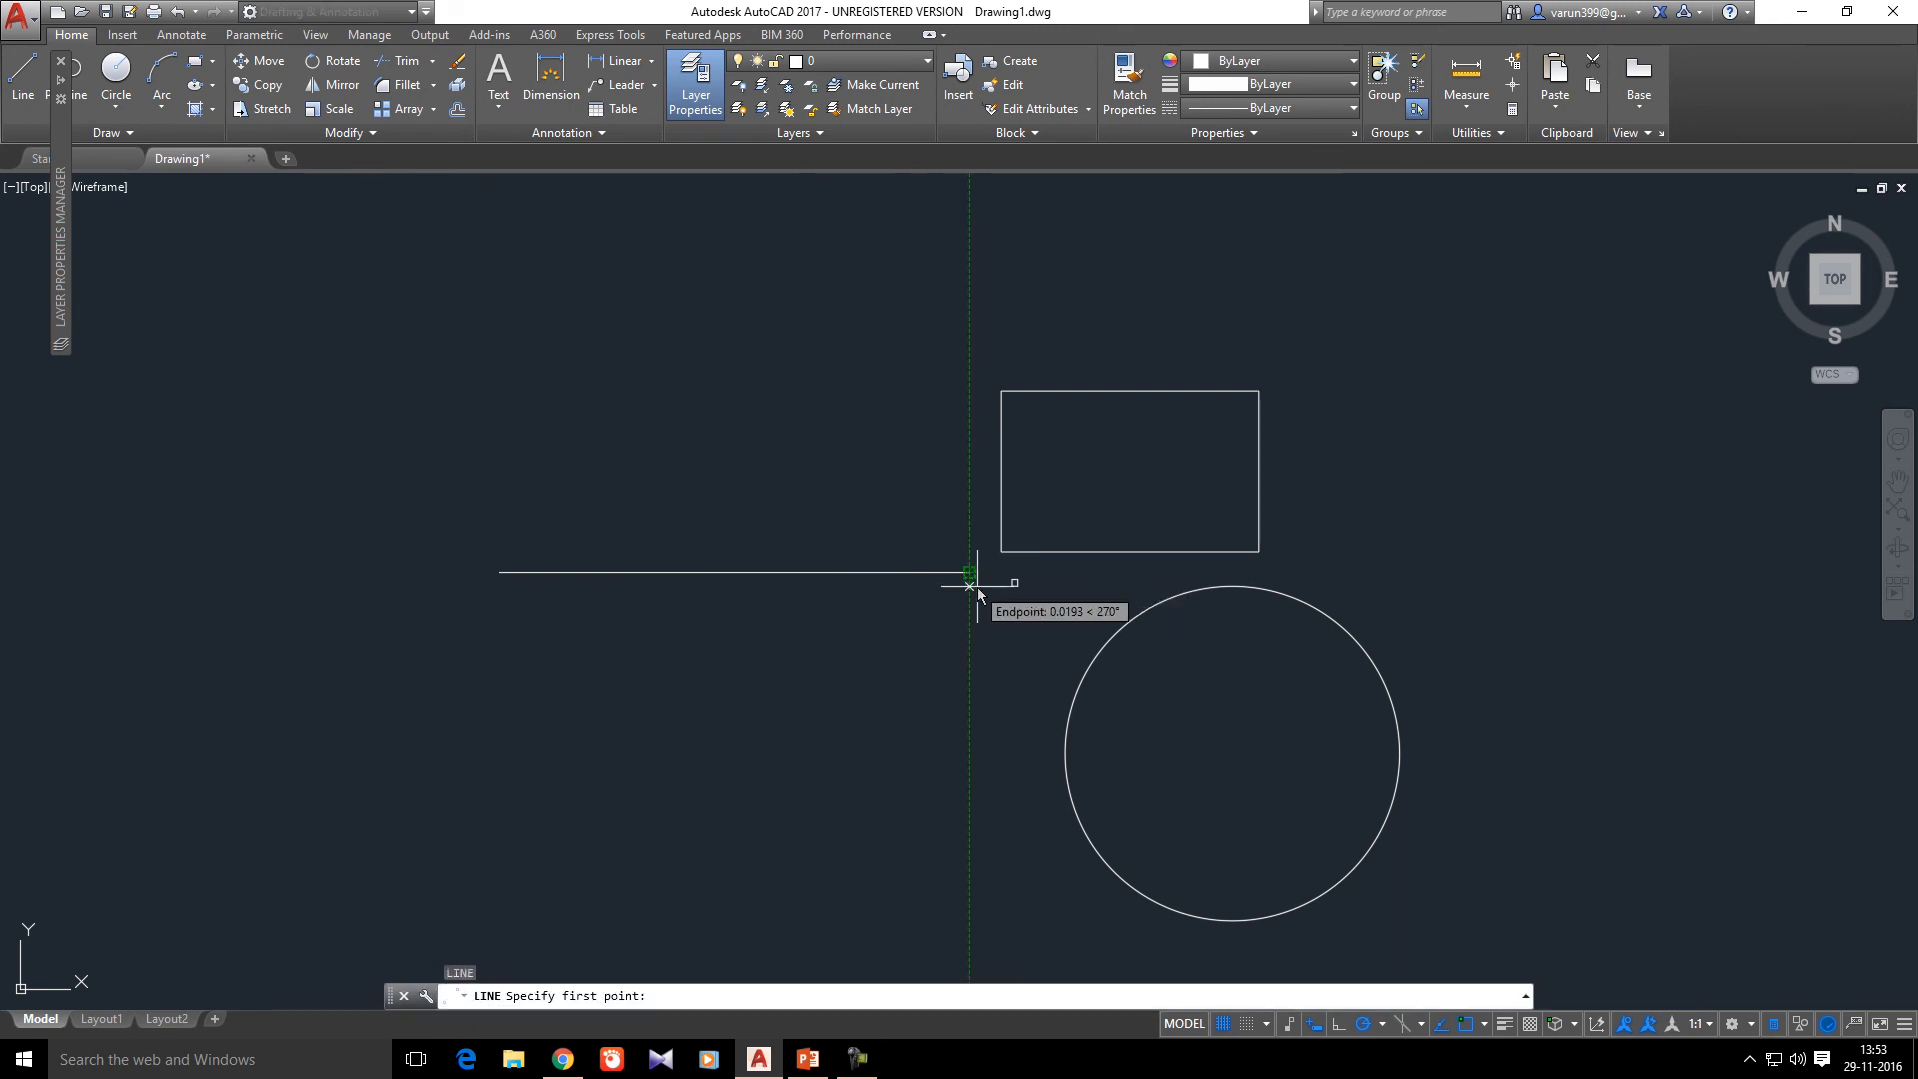
click(970, 574)
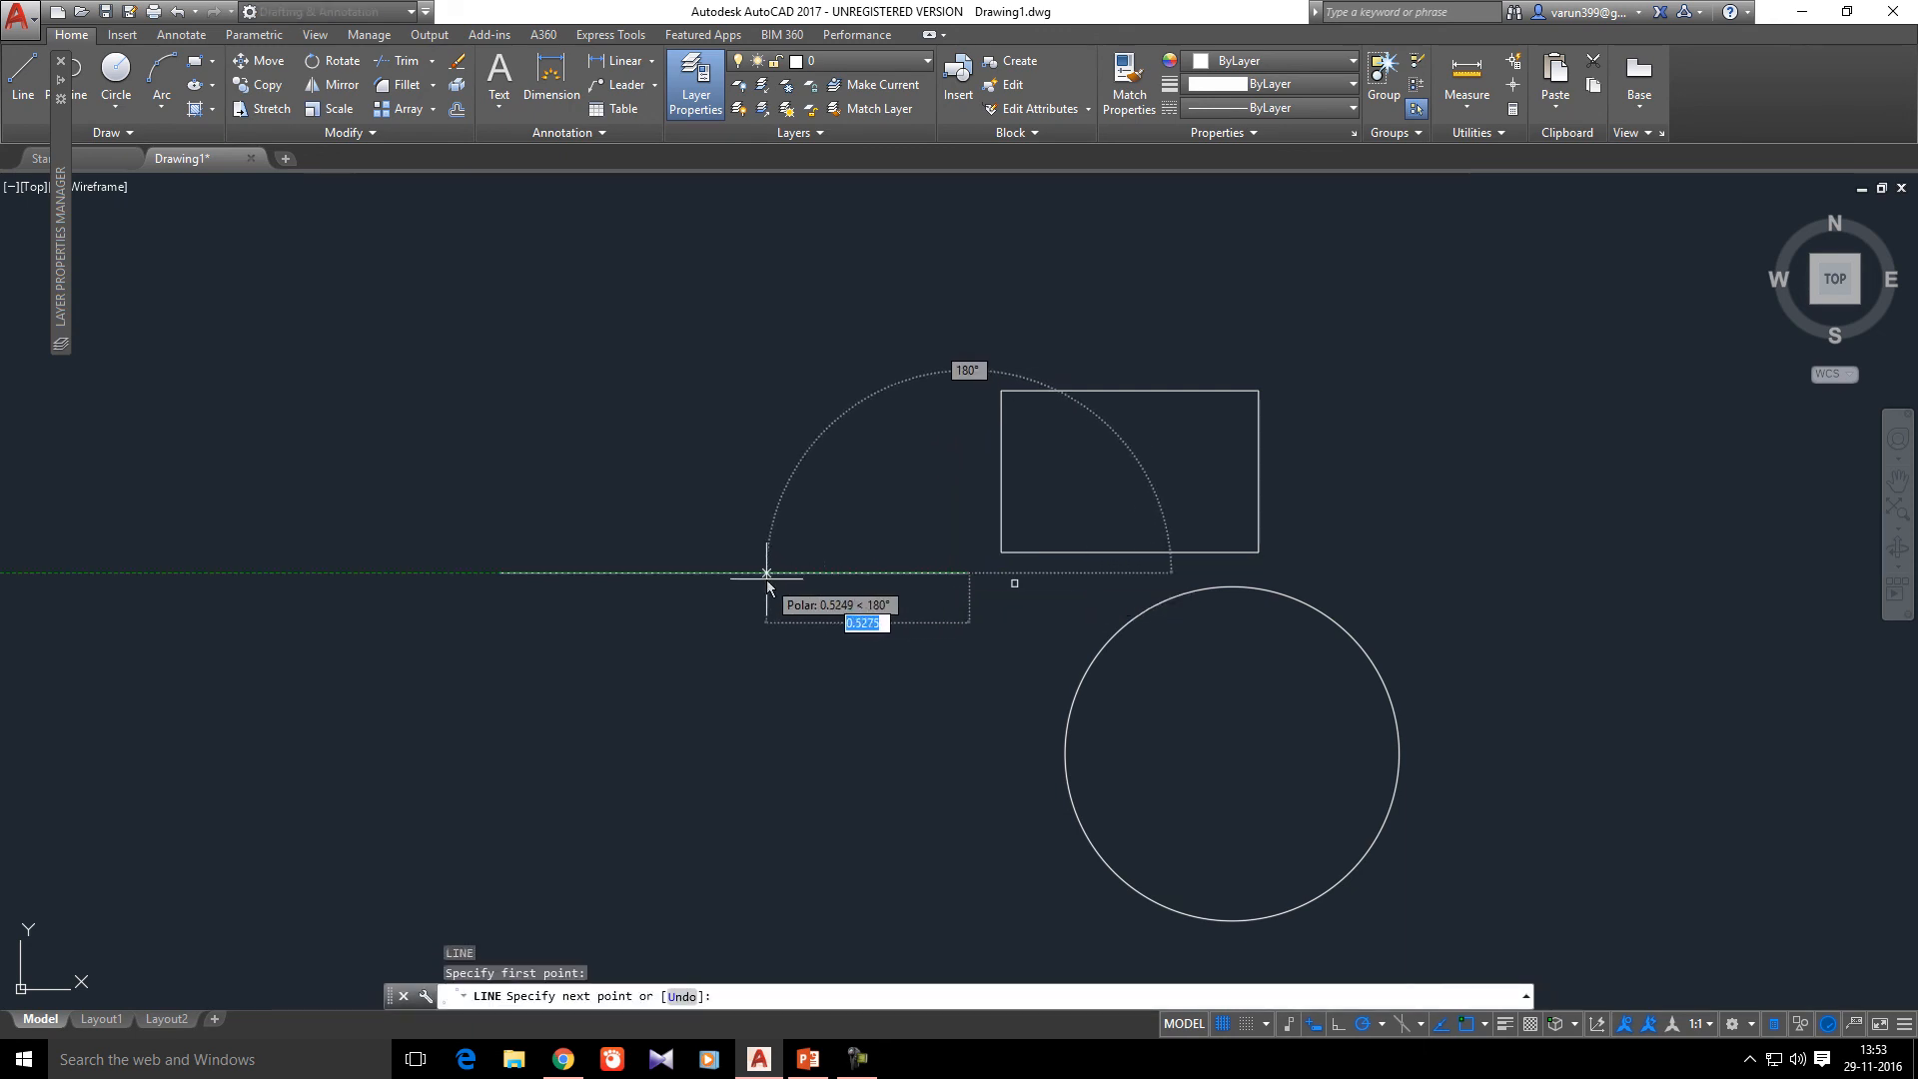
click(766, 577)
click(766, 726)
key(Escape)
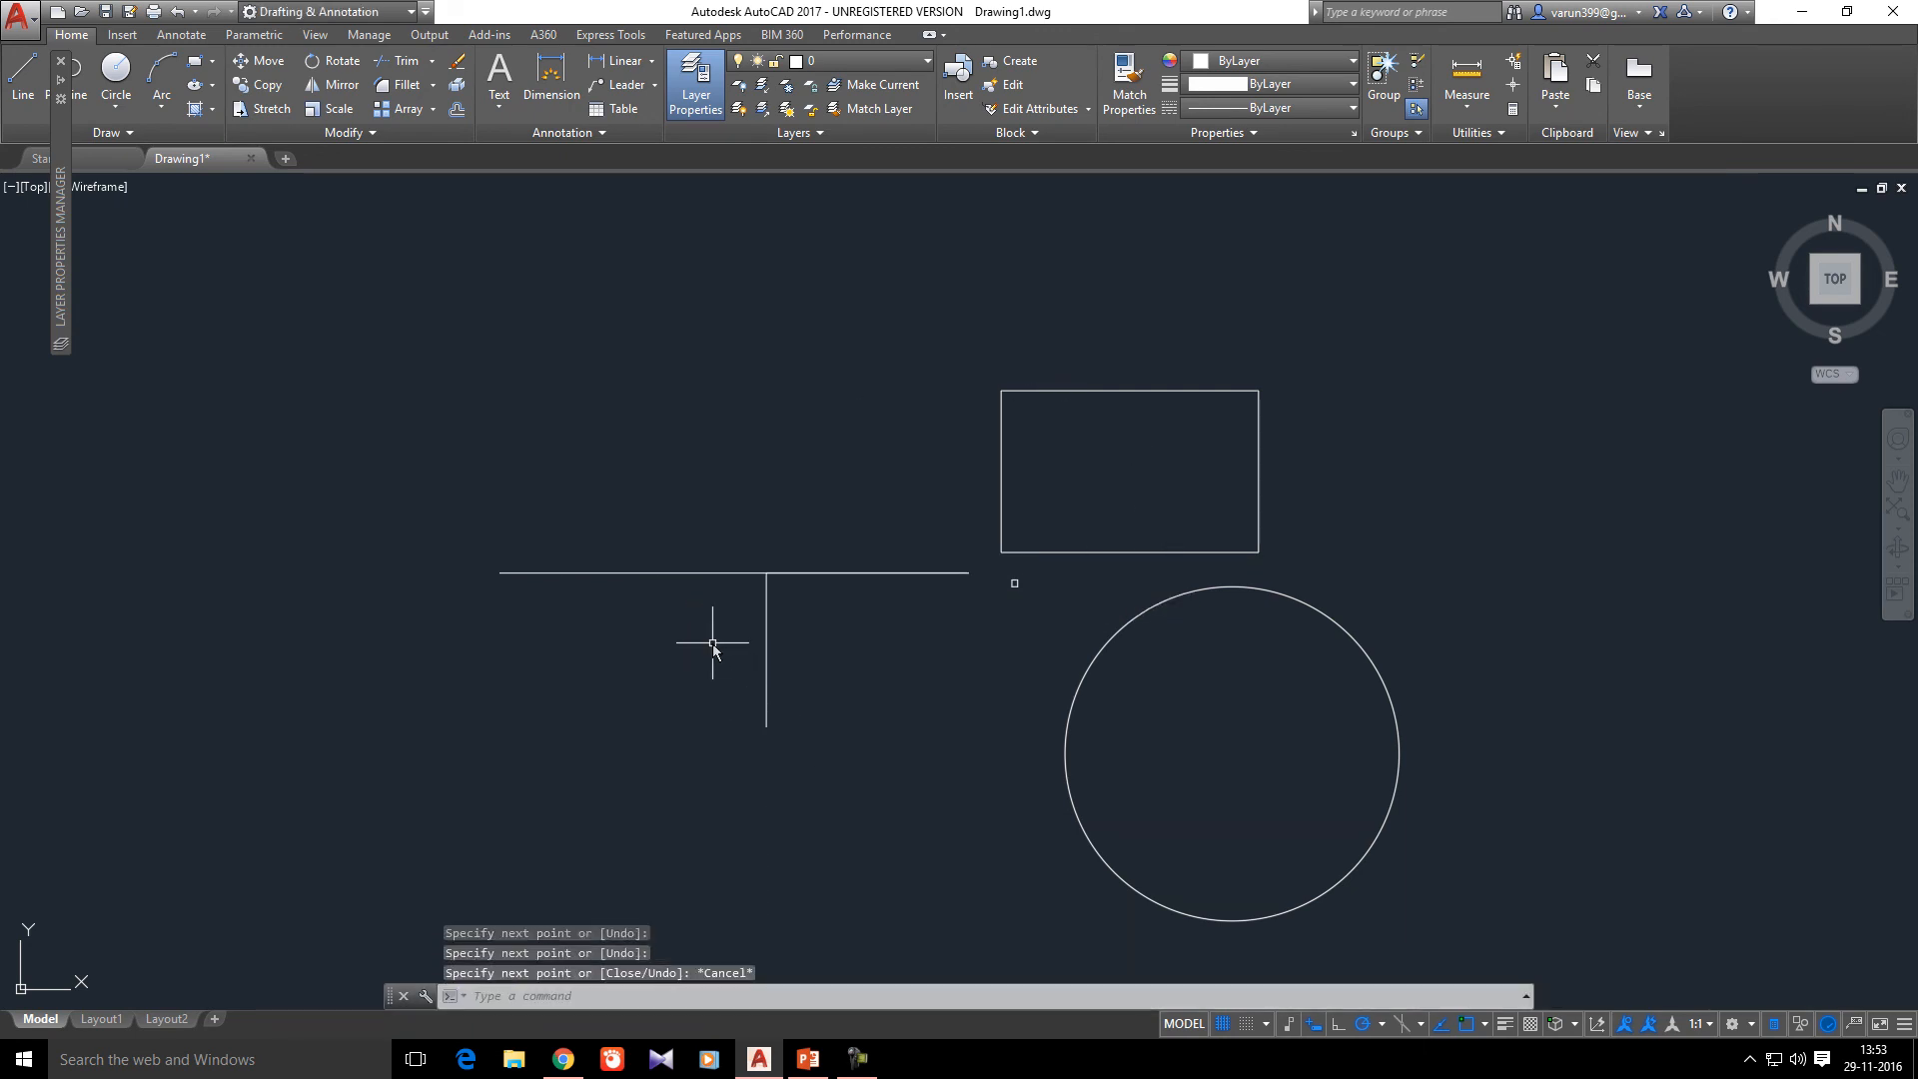
key(Return)
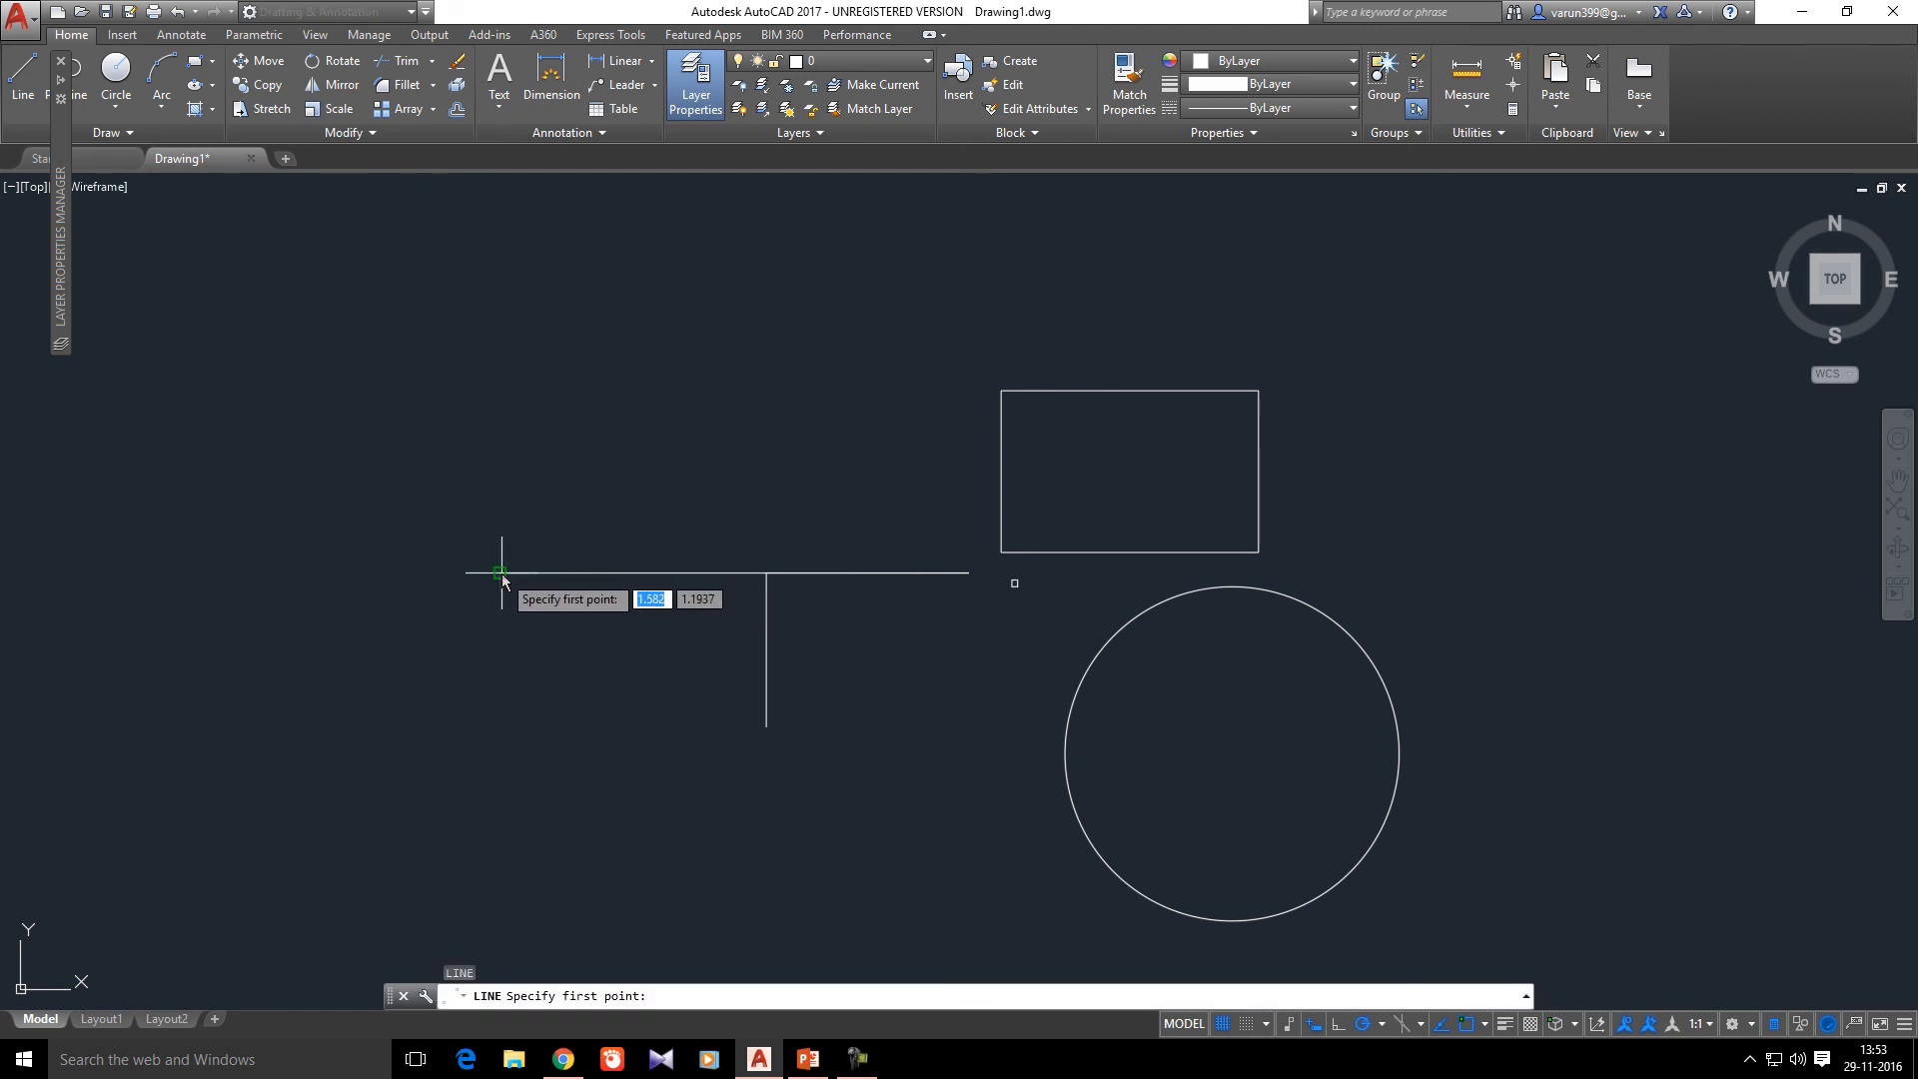
click(499, 572)
key(Escape)
- Draw a rectangle above the horizontal line, with its lower right corner on the line's right endpoint
text(rec)
key(Return)
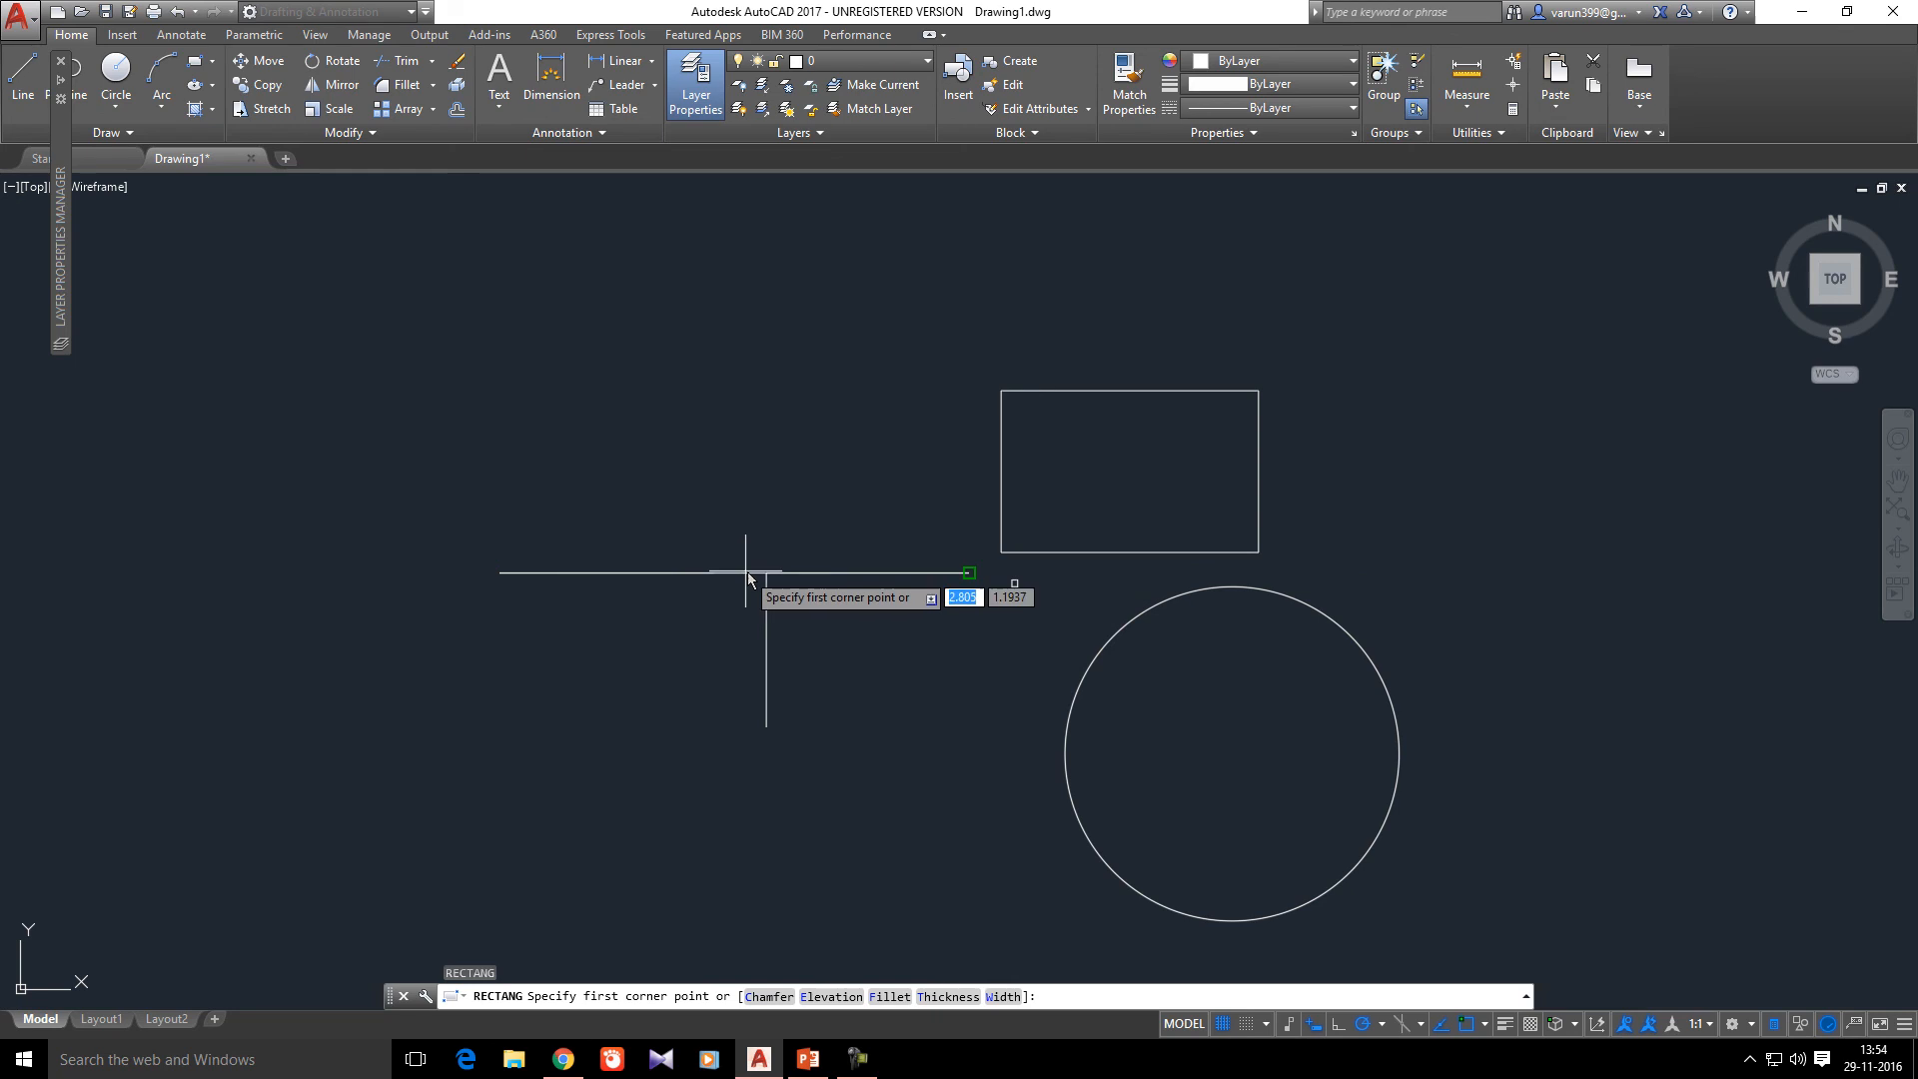
click(969, 573)
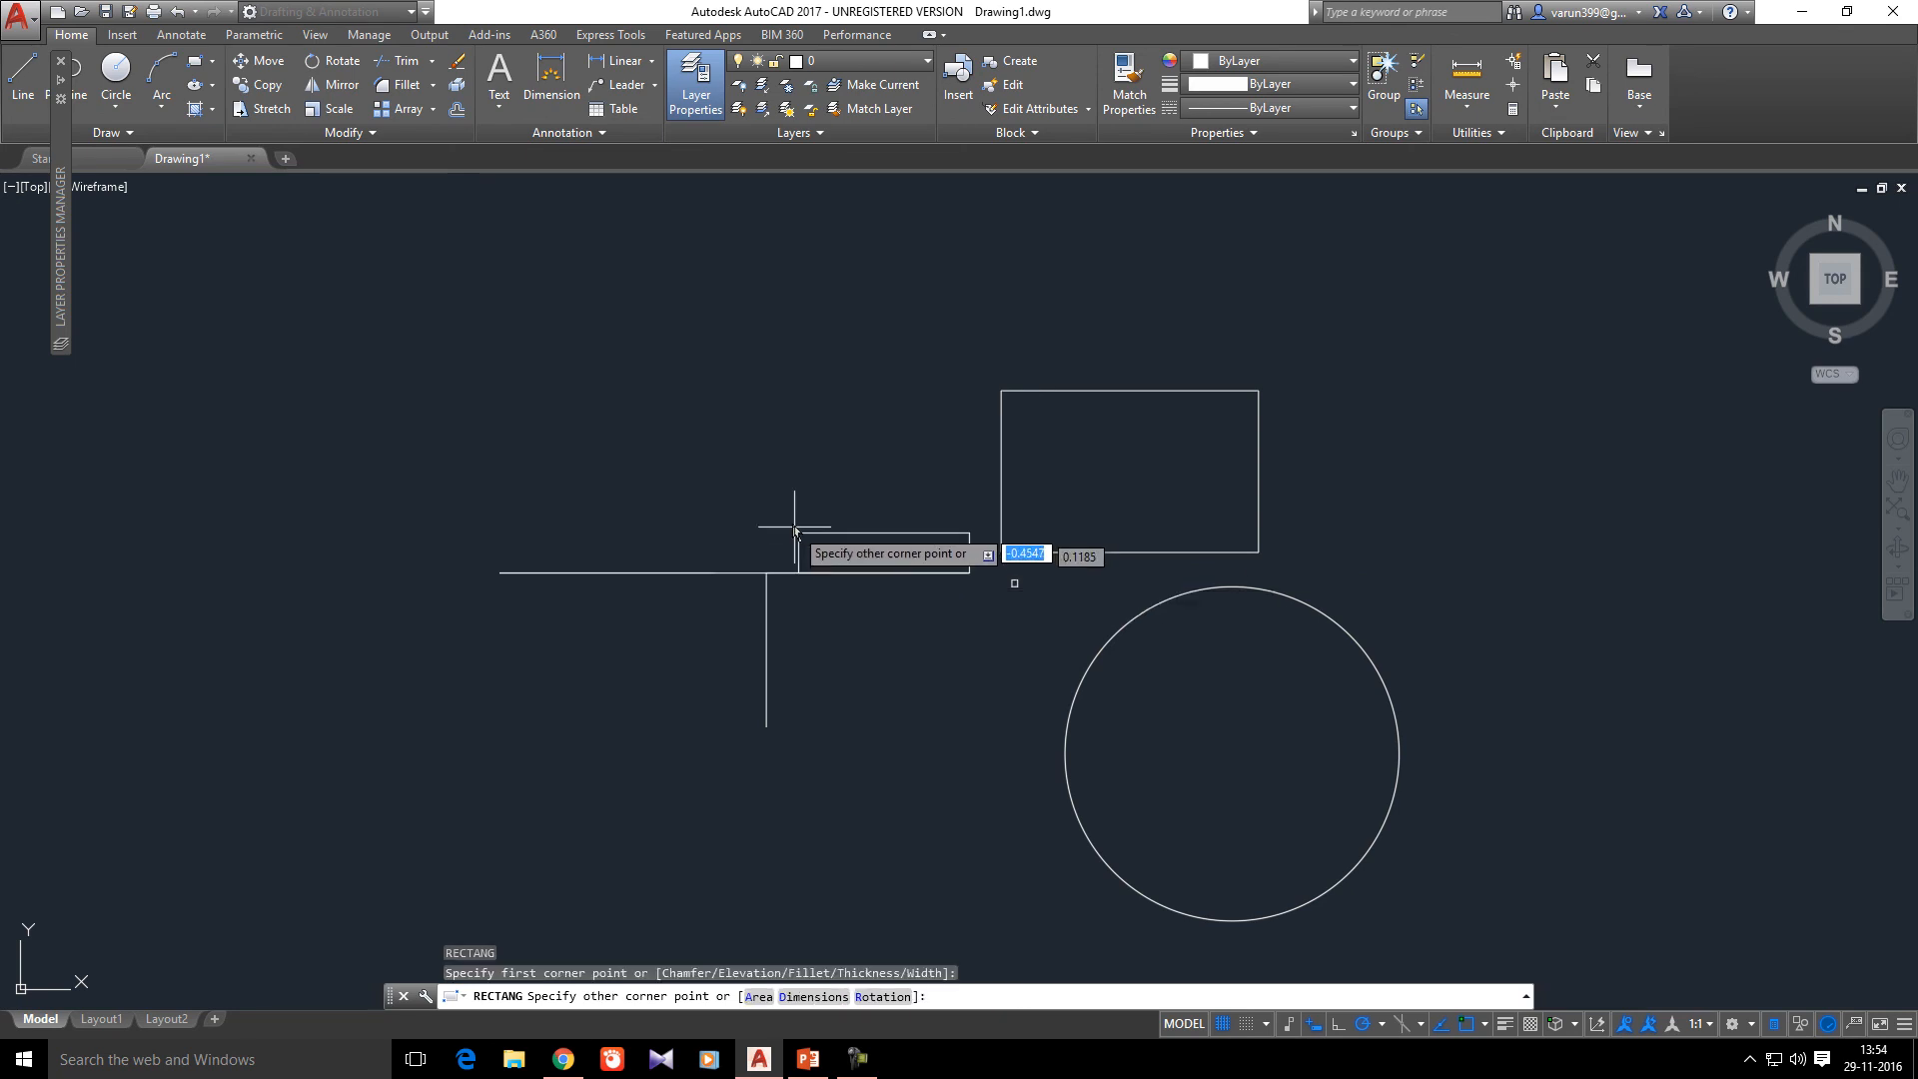
click(791, 369)
key(Escape)
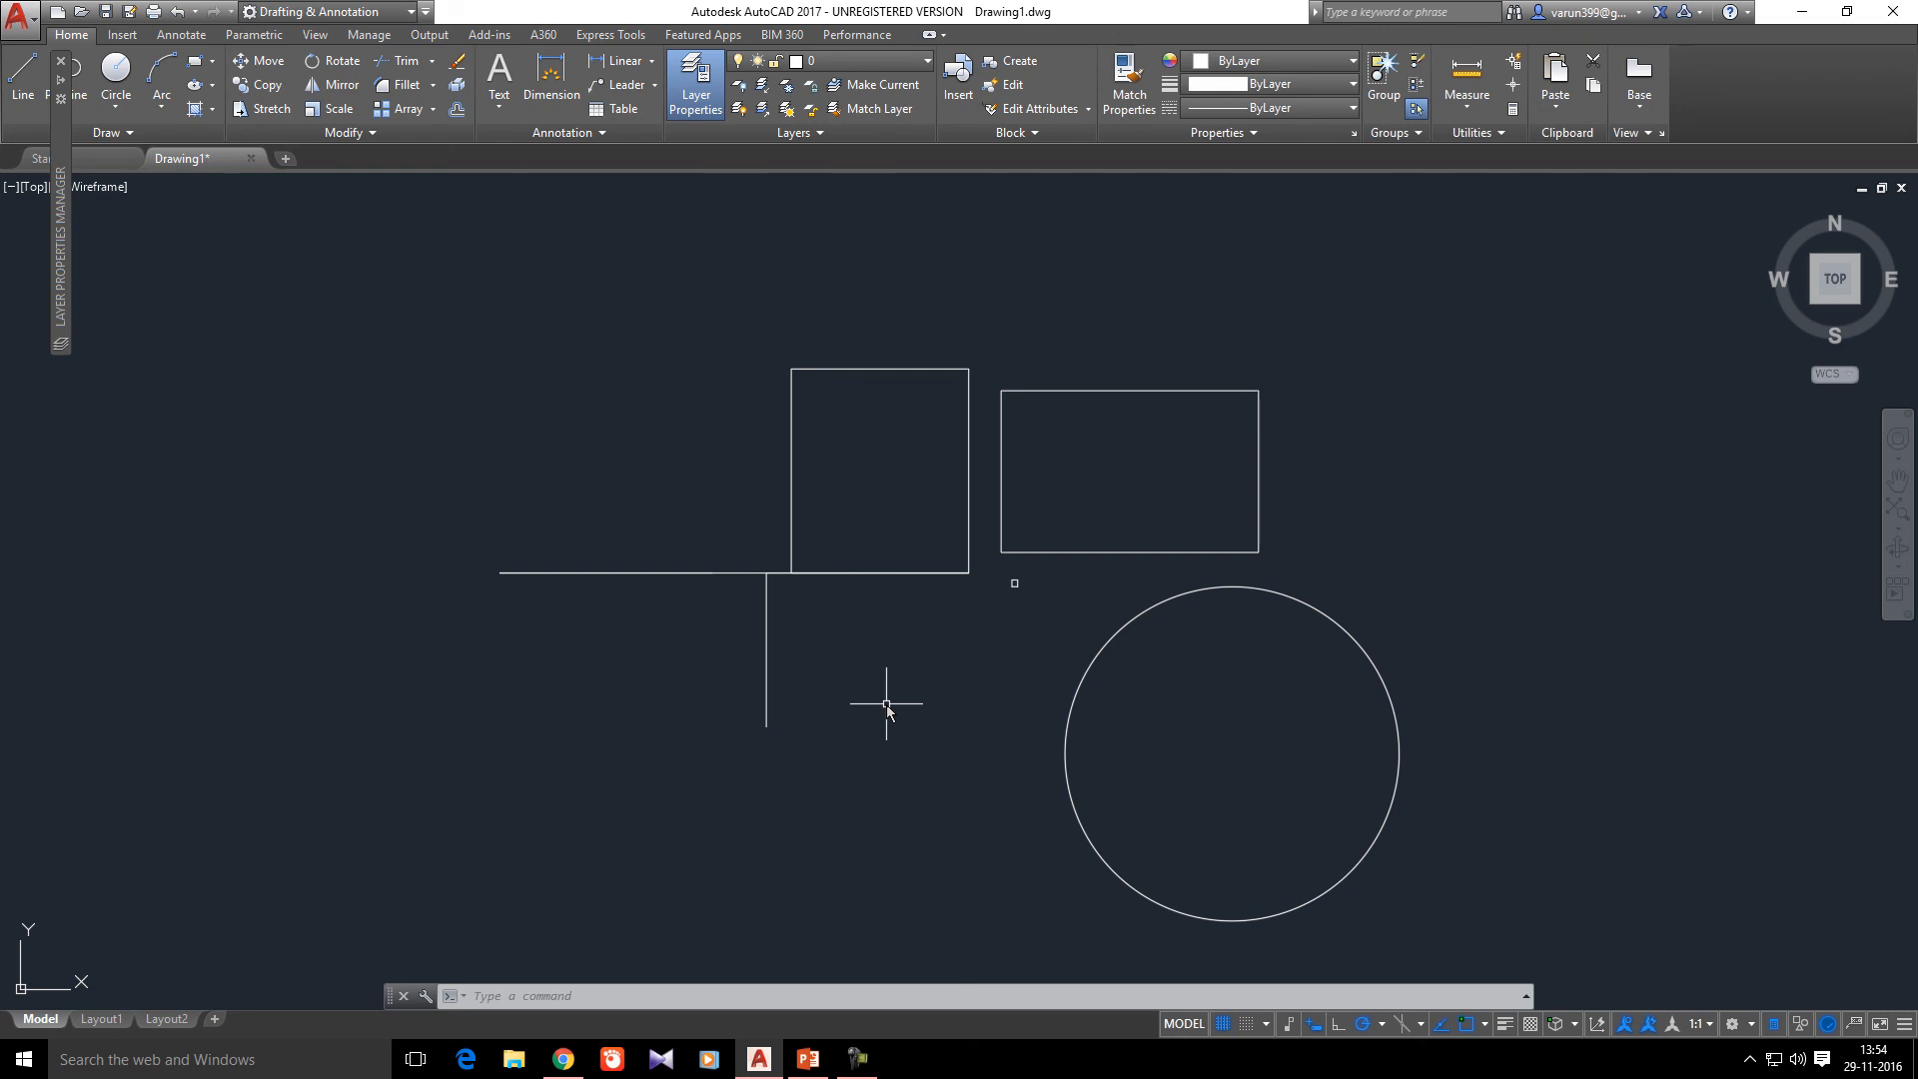
- Add the Selection Cycling toggle to the status bar and preview the objects overlapping on the new rectangle's lower edge, choosing None
click(1905, 1028)
click(1870, 583)
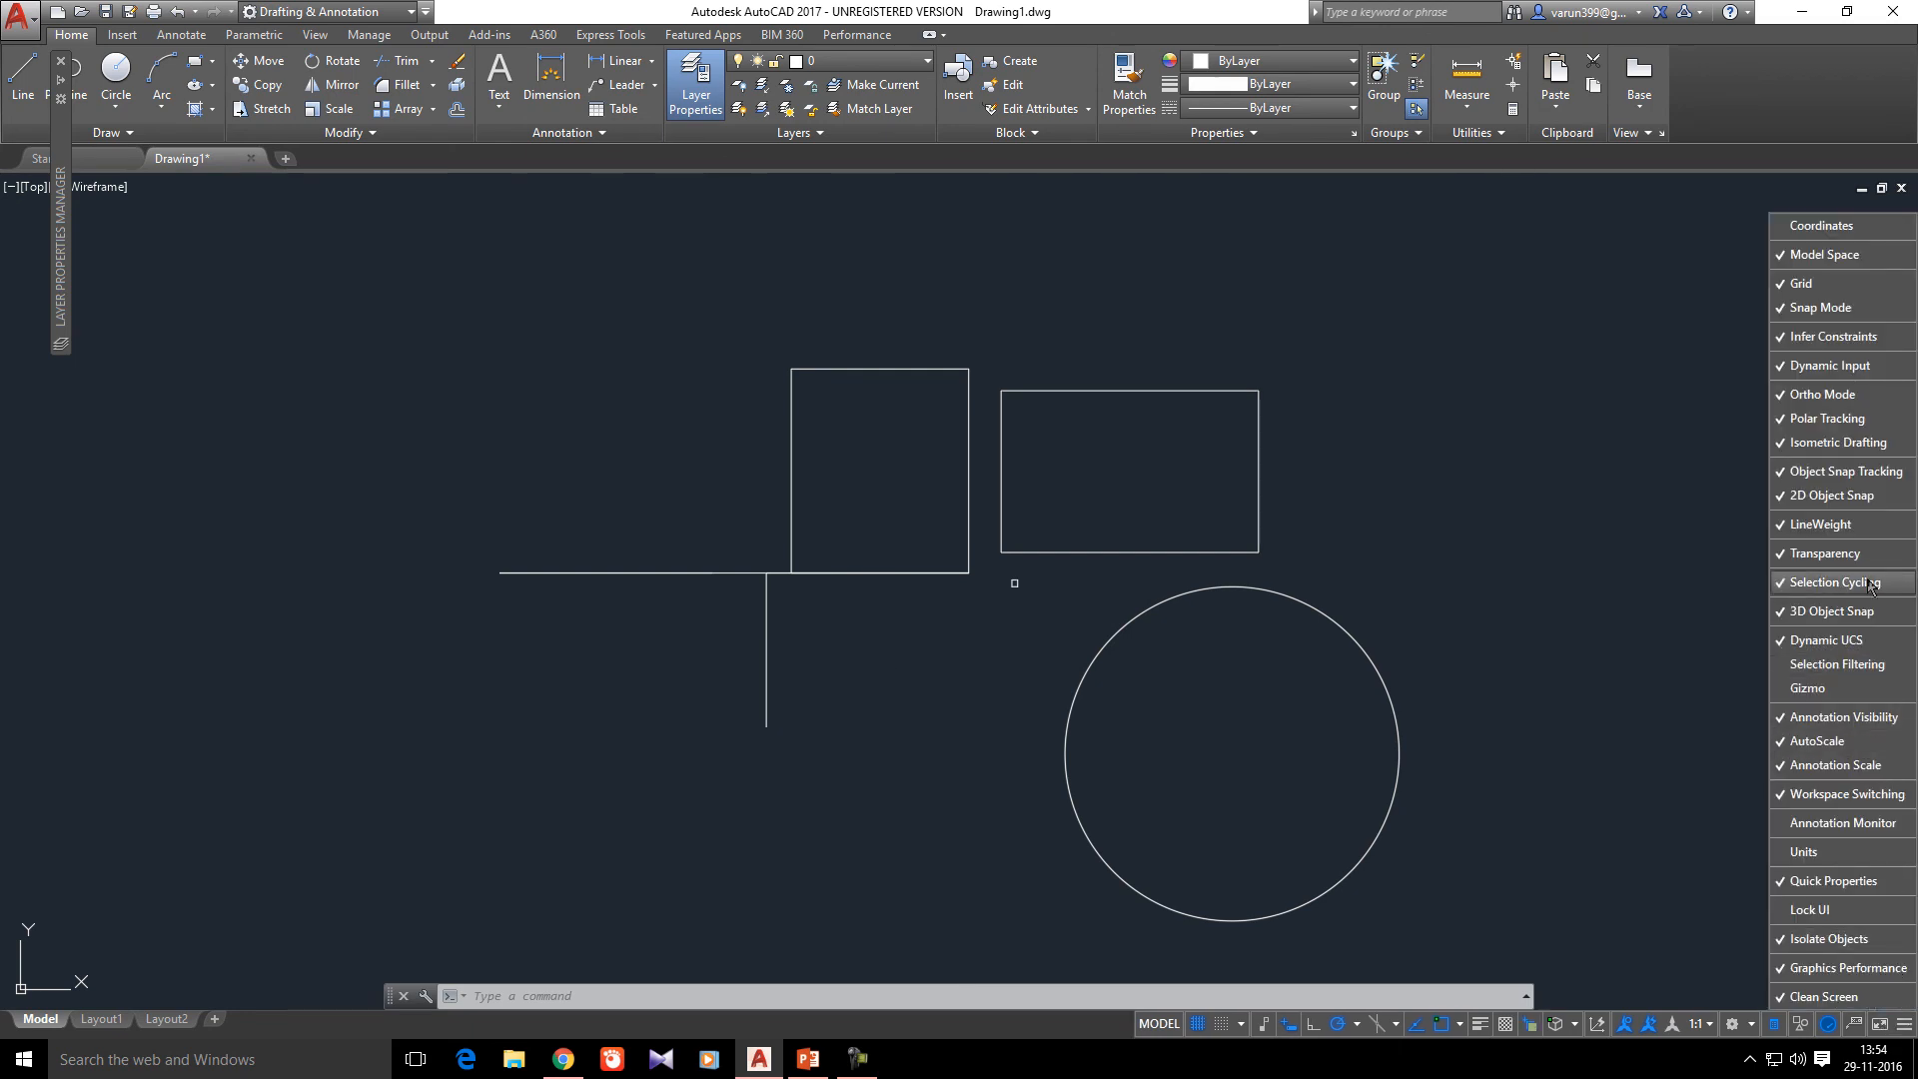
click(1519, 951)
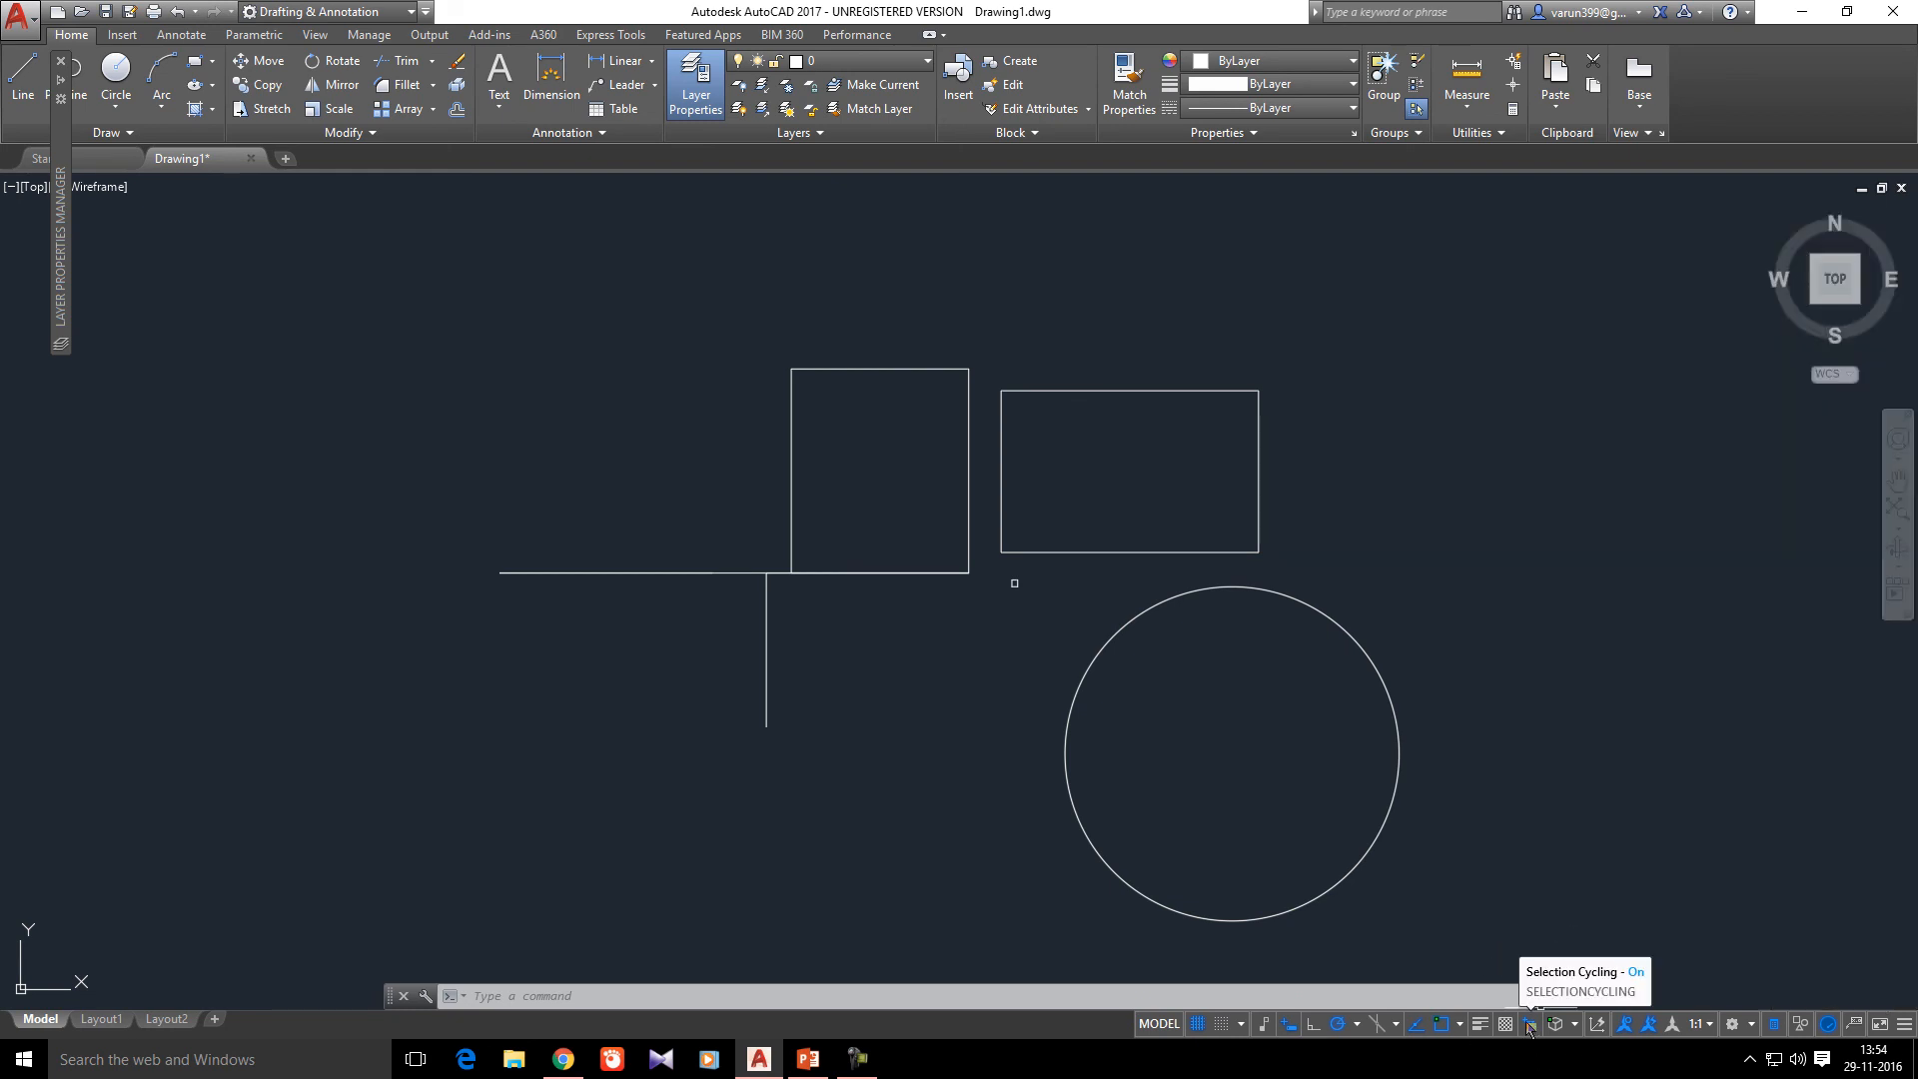
click(834, 574)
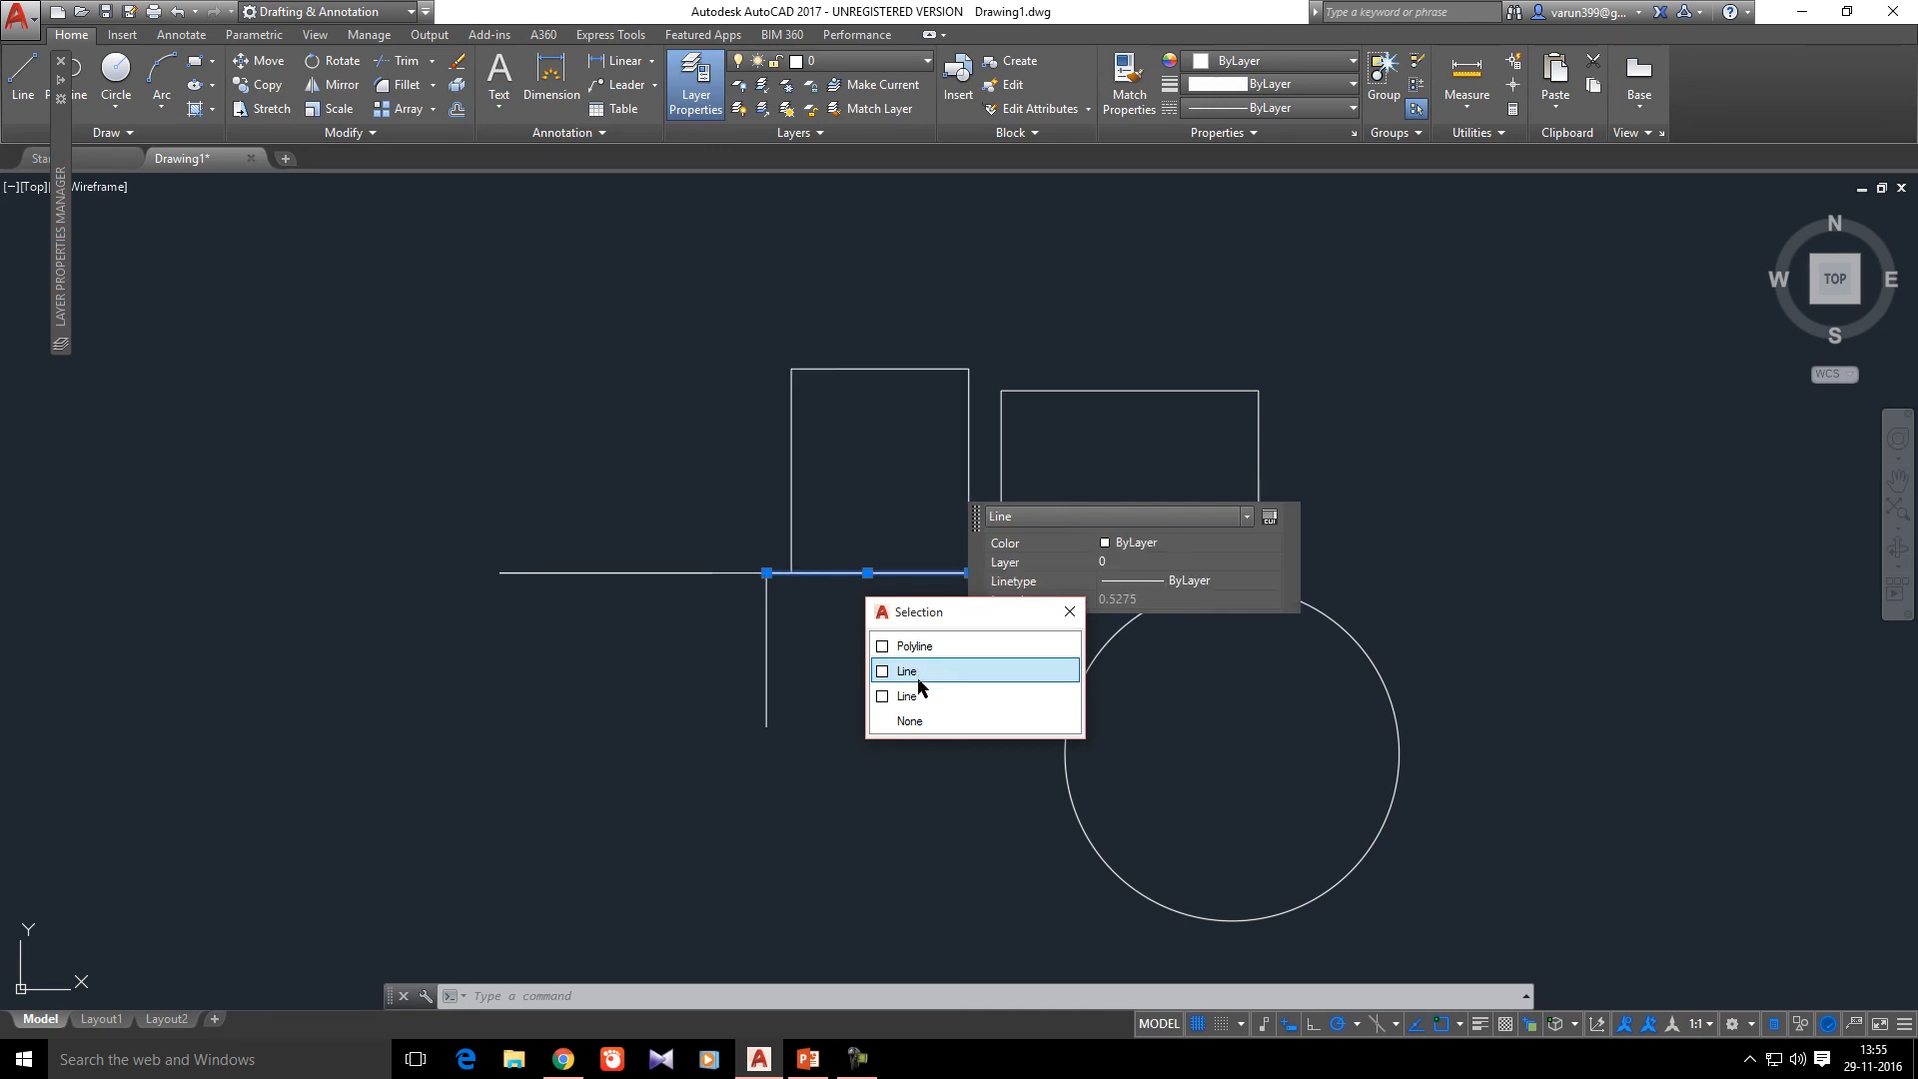
click(993, 721)
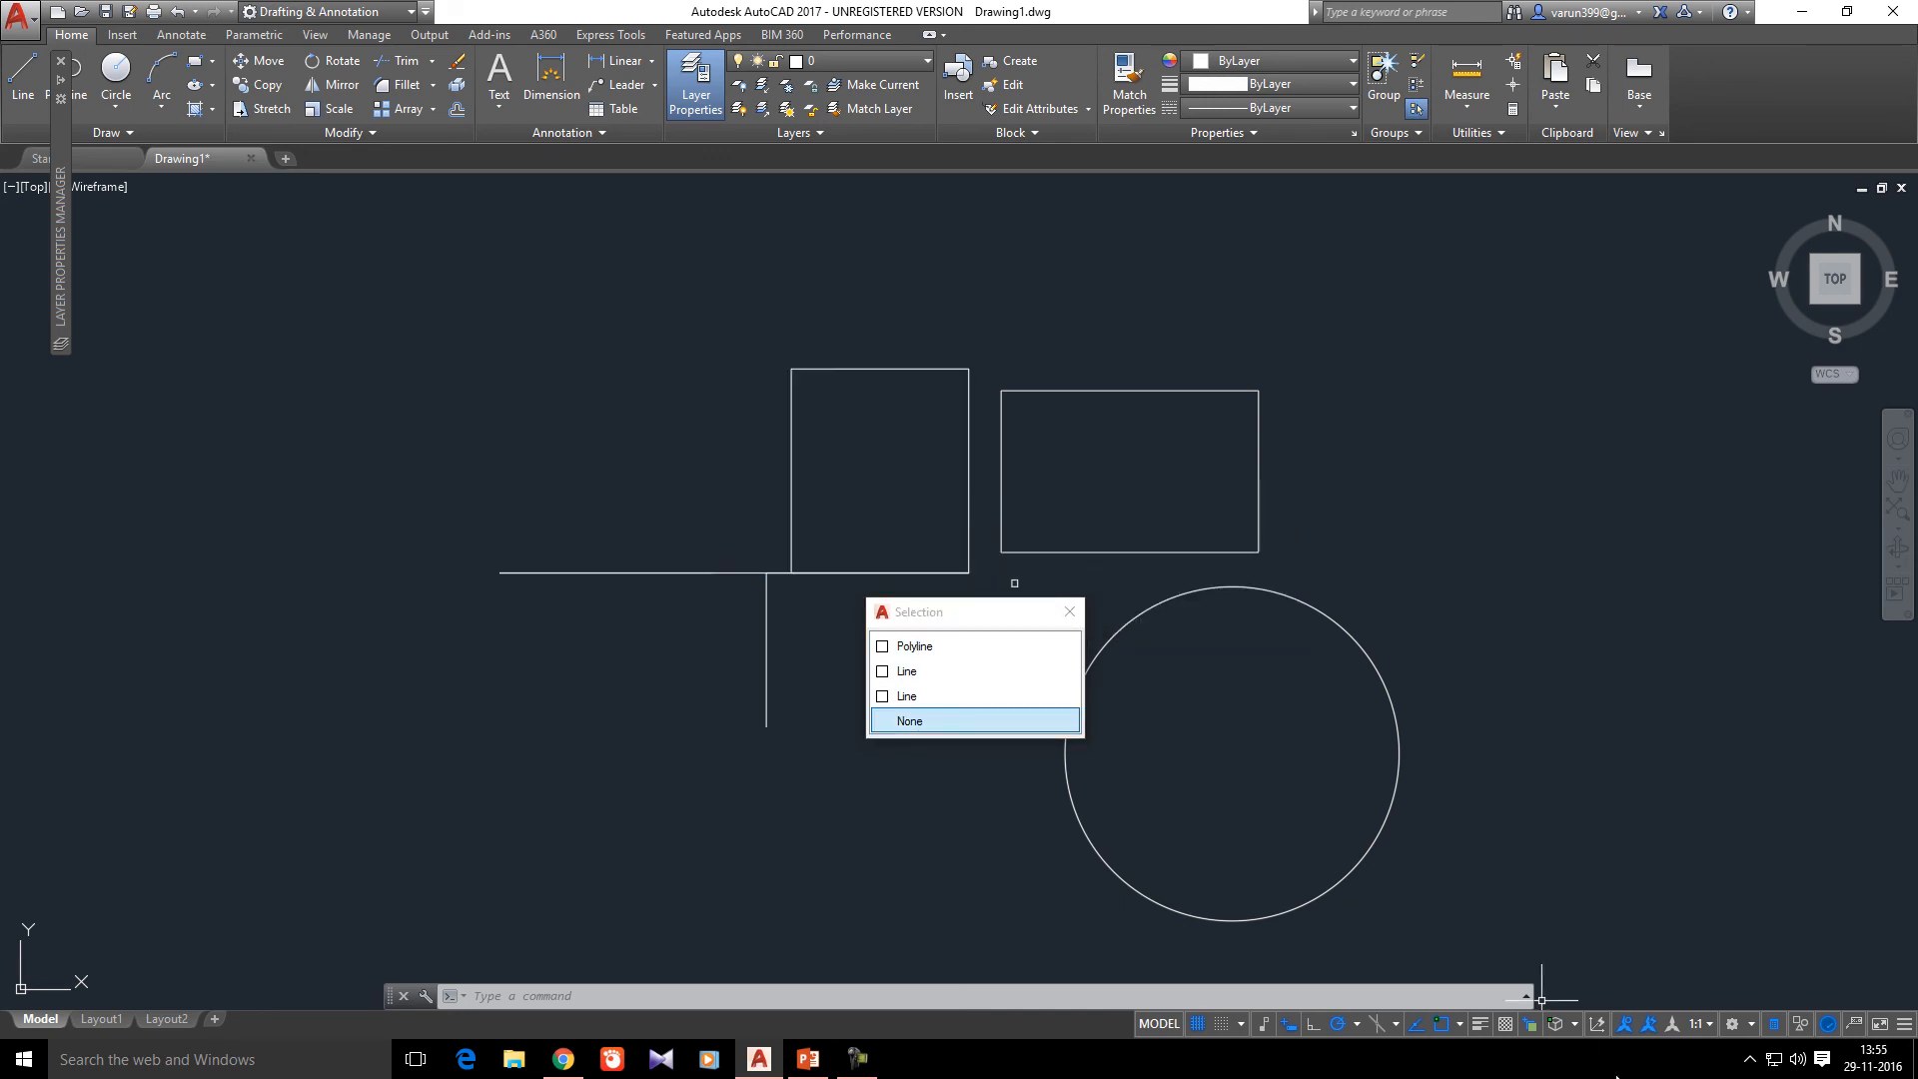
- Turn Selection Cycling off, select the new rectangle, the horizontal line and the vertical line directly, and clear the selection
click(1530, 1025)
click(842, 574)
click(761, 574)
click(766, 629)
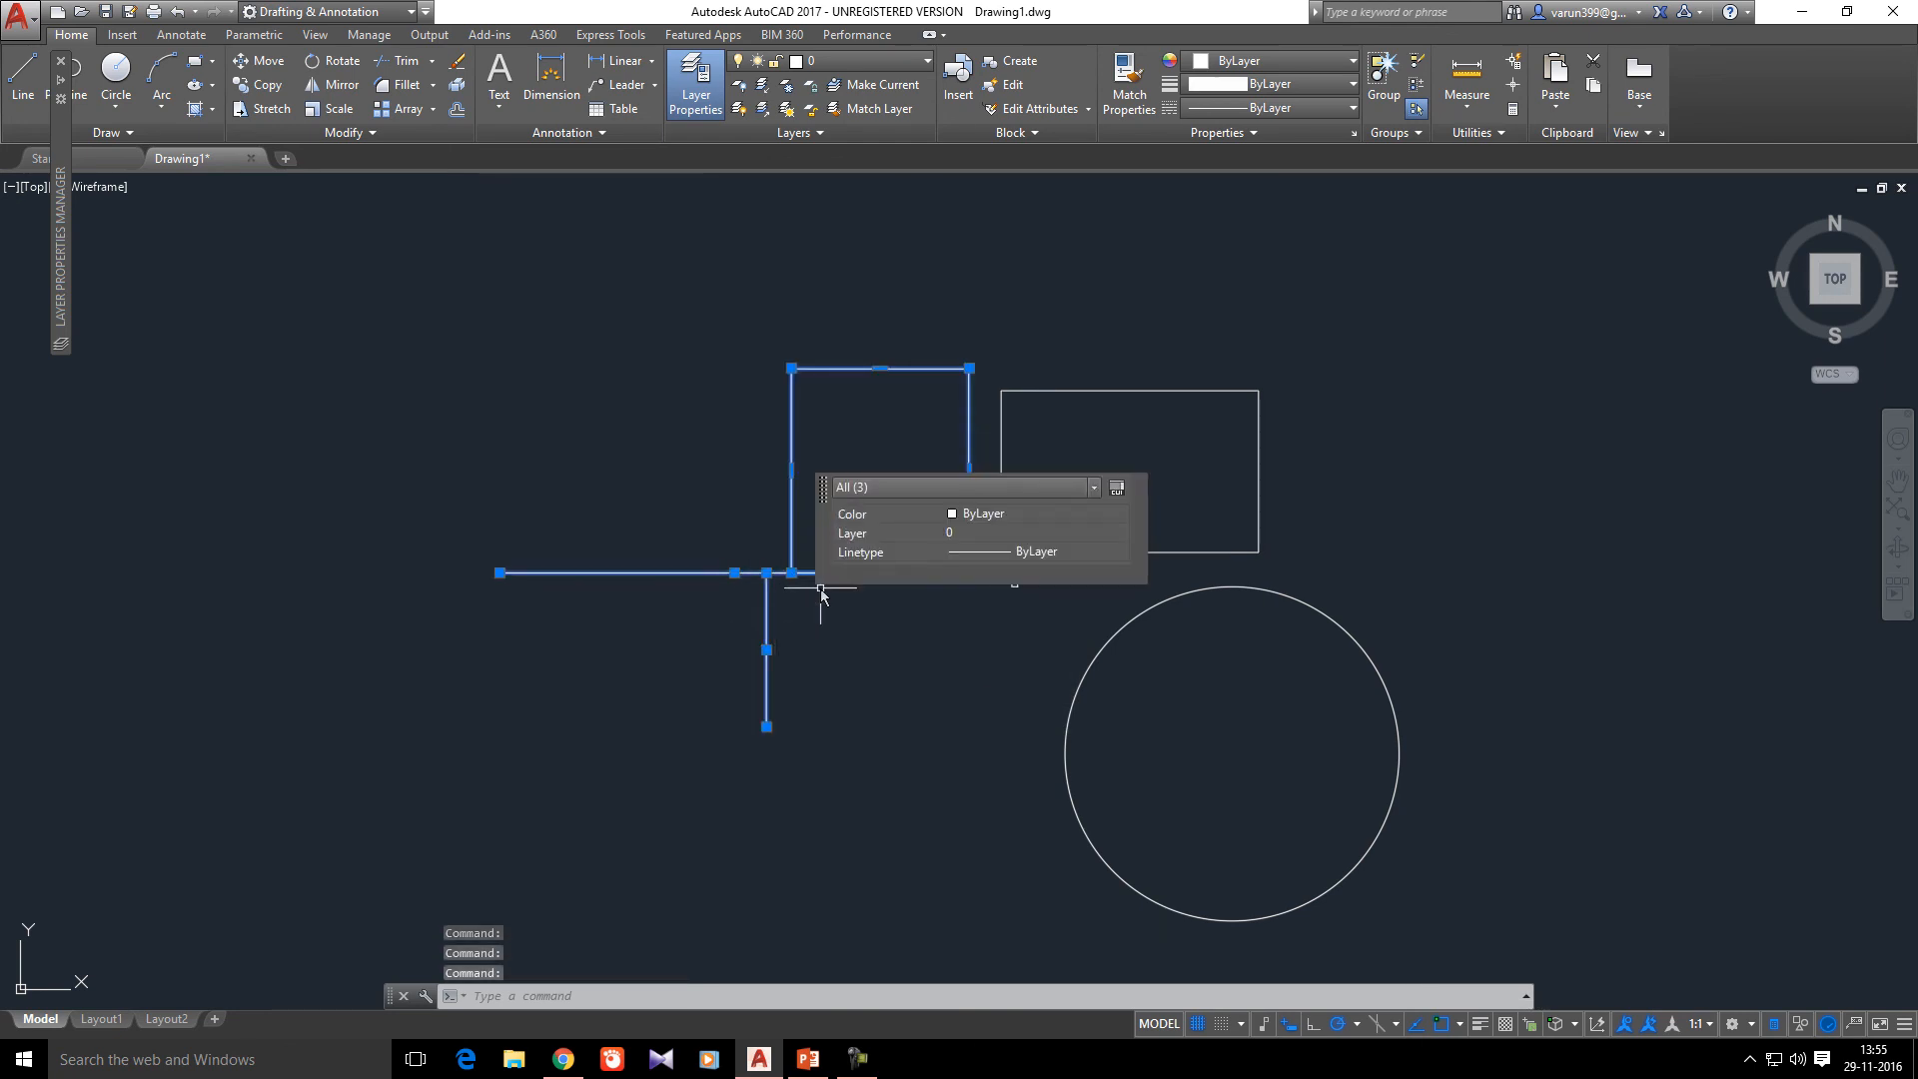
key(Escape)
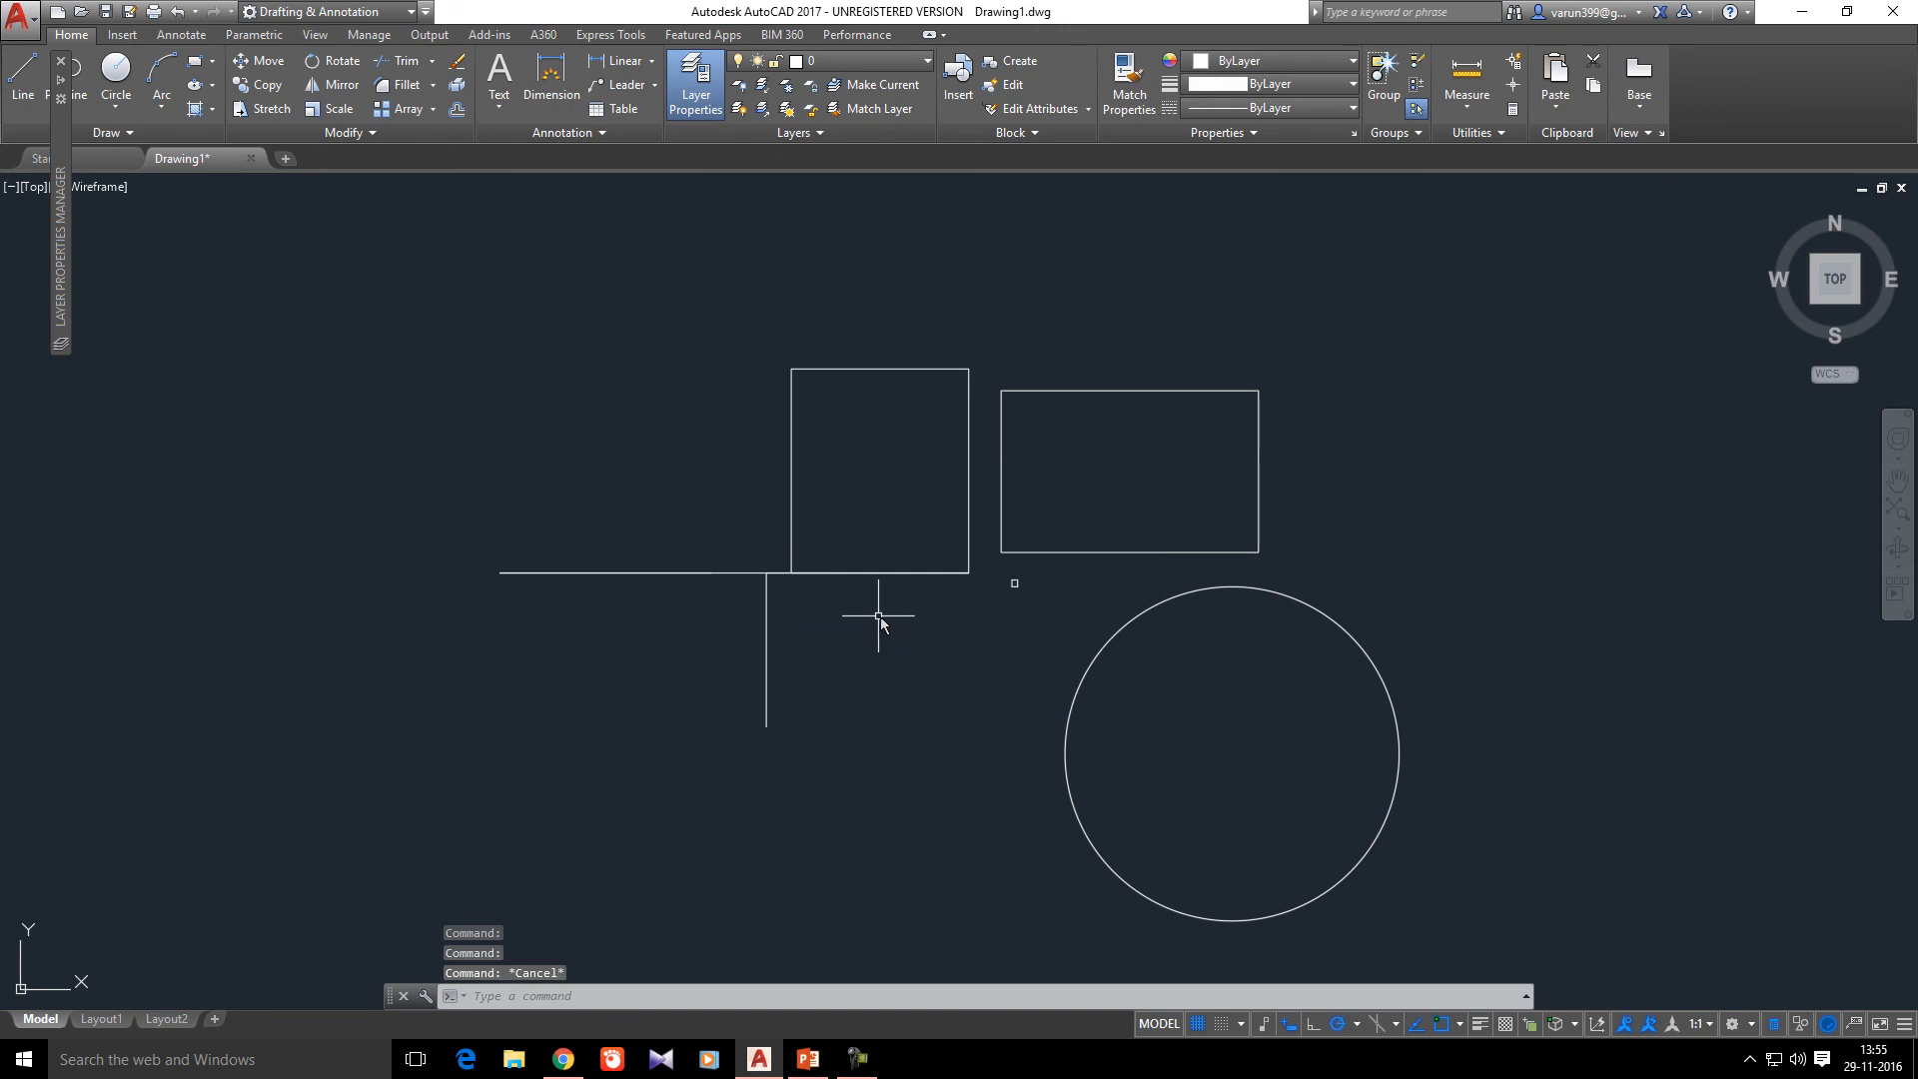
- Turn Selection Cycling on and pick the overlapping lower edge of the new rectangle again
click(1529, 1028)
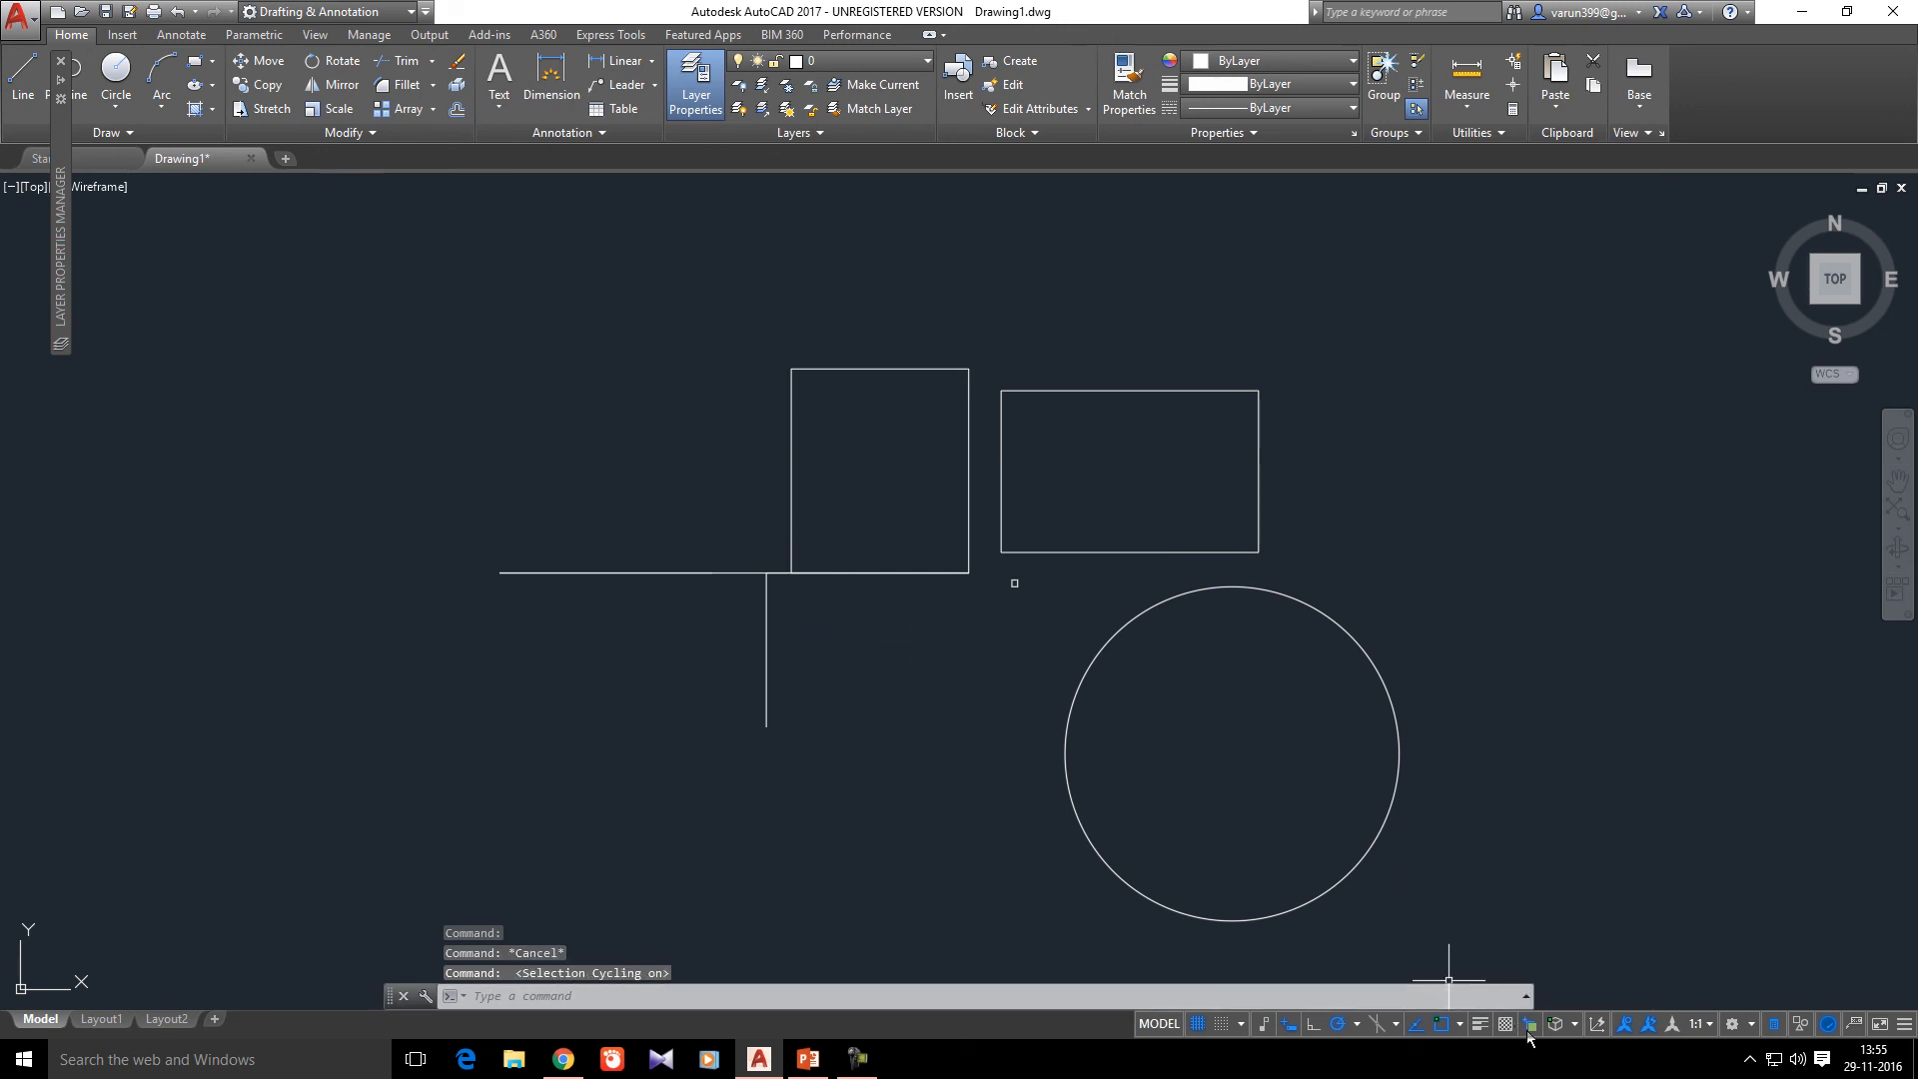
click(882, 571)
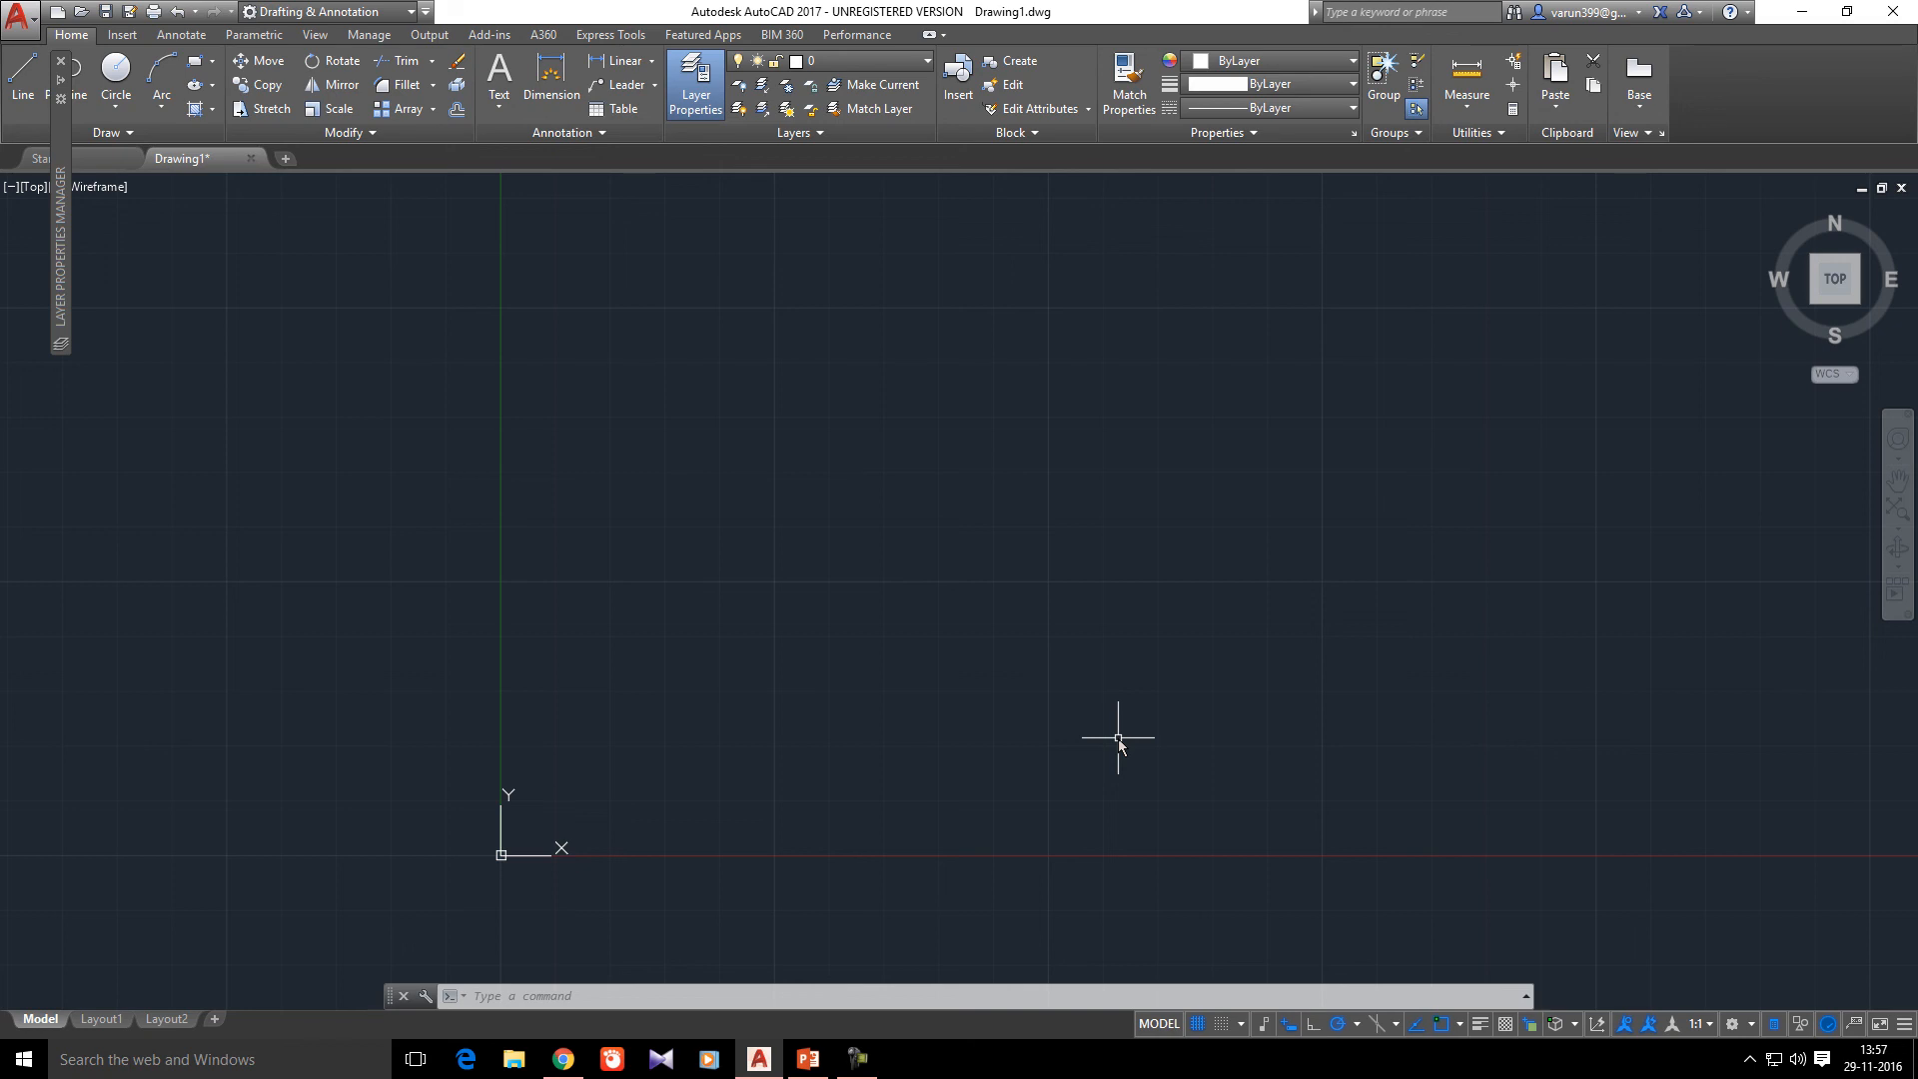
- Draw a tall rectangle in the empty drawing, to the right of the origin
text(rec)
key(Return)
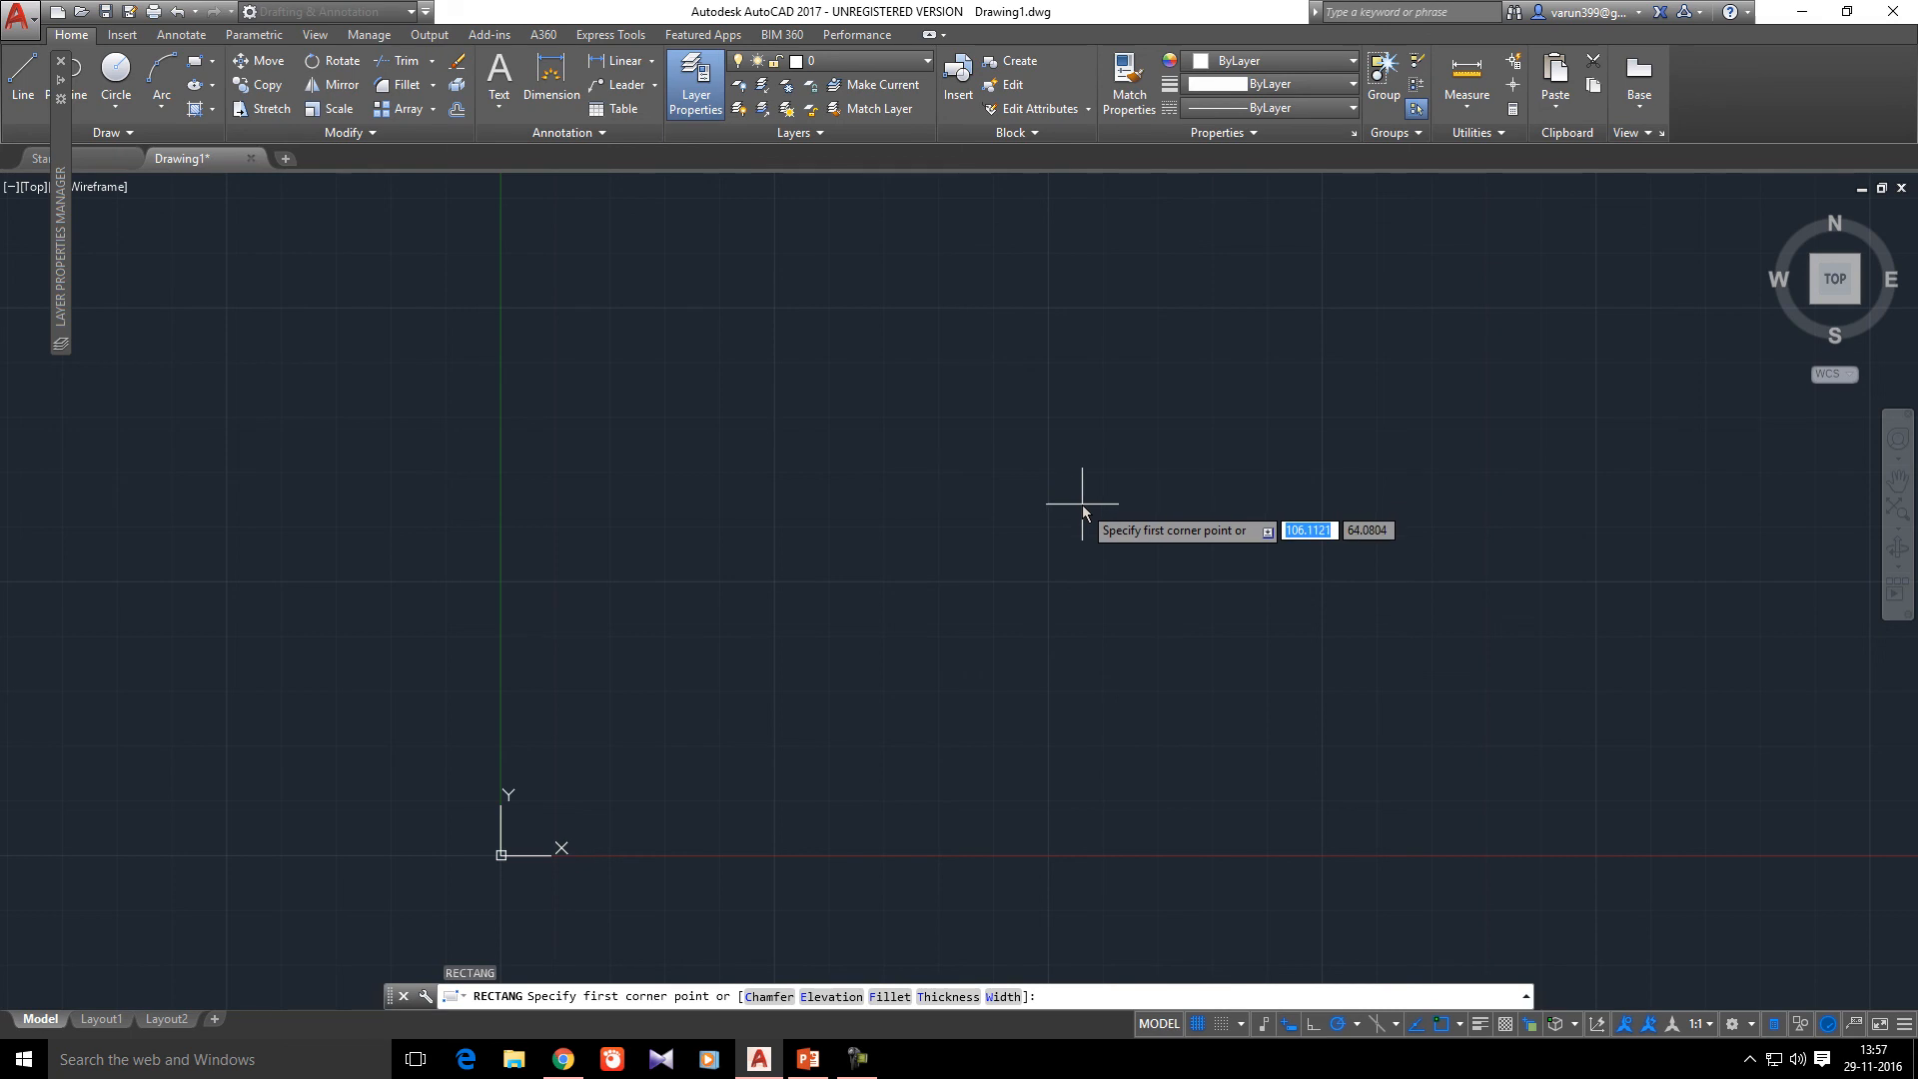
click(1033, 288)
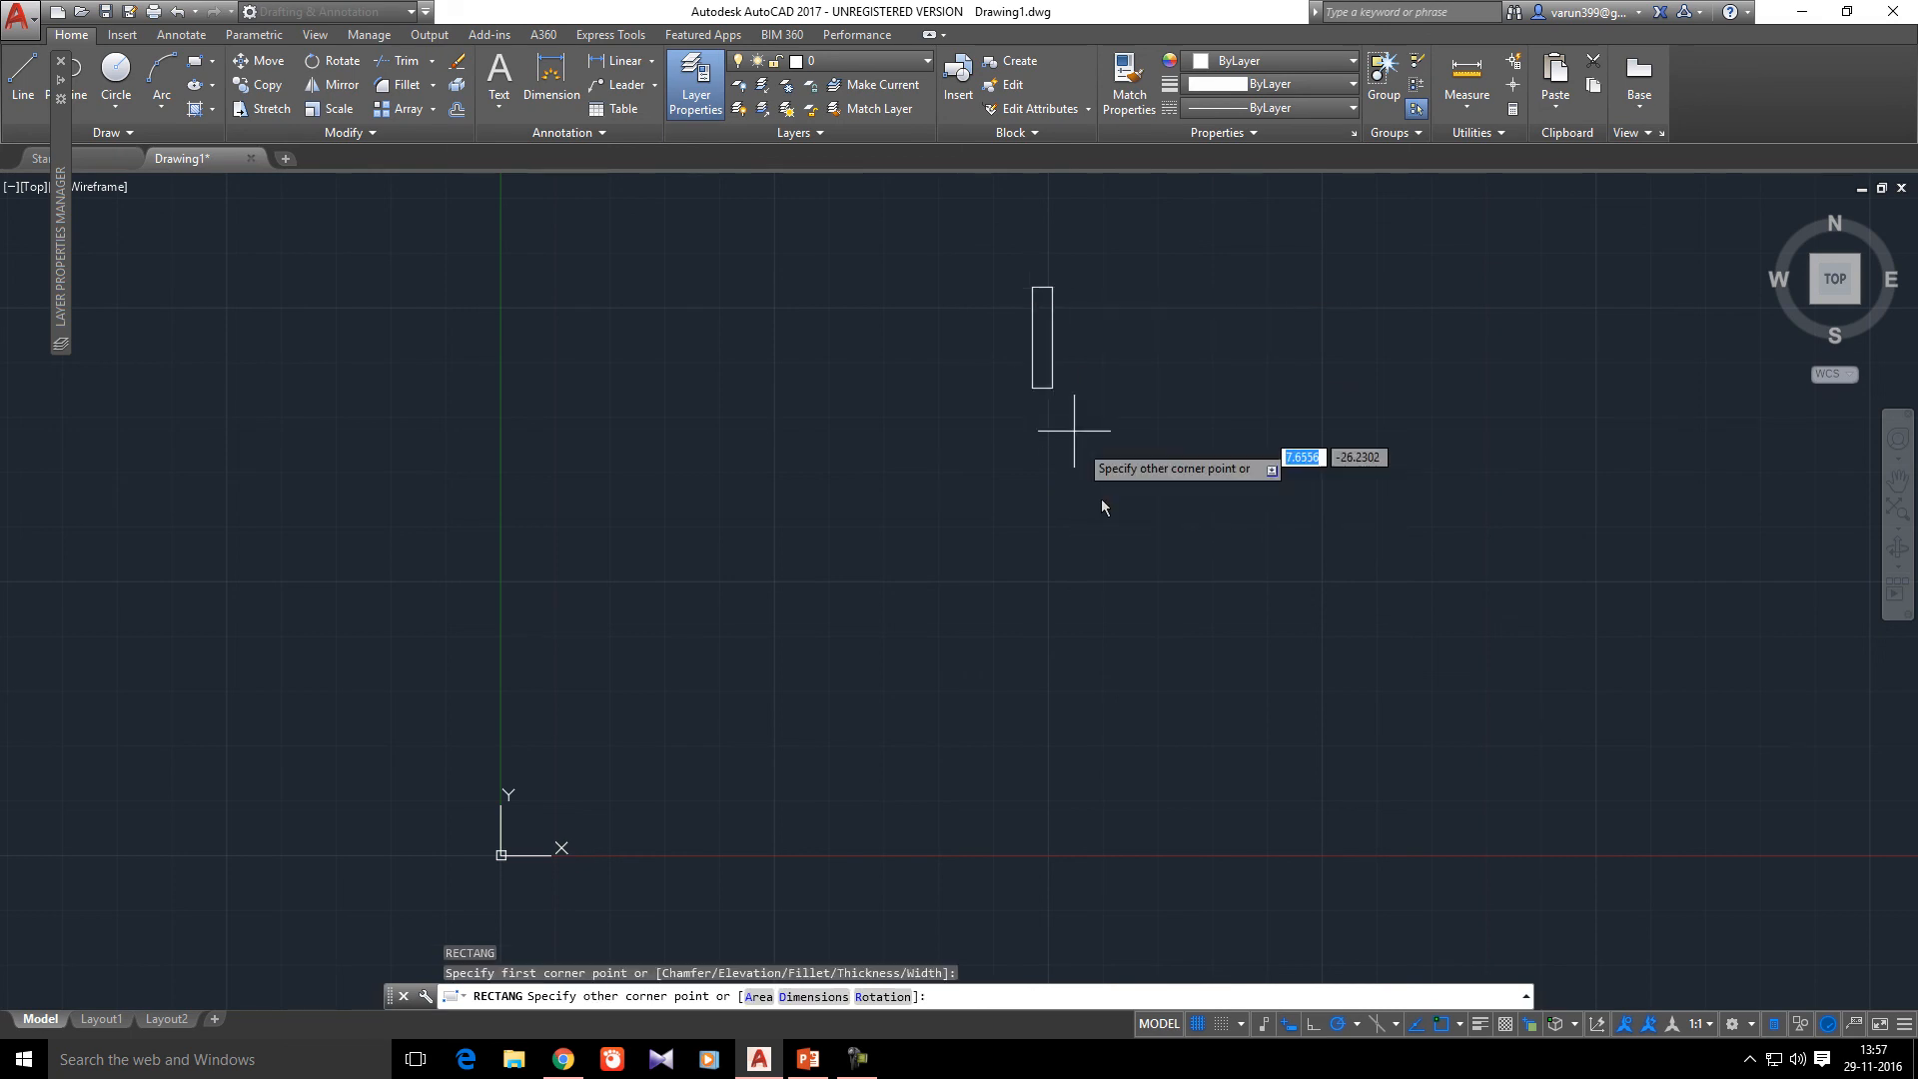
click(1373, 808)
- Draw two vertically aligned circles inside the rectangle, about 63 apart, the upper one with a radius of about 10
text(c)
key(Return)
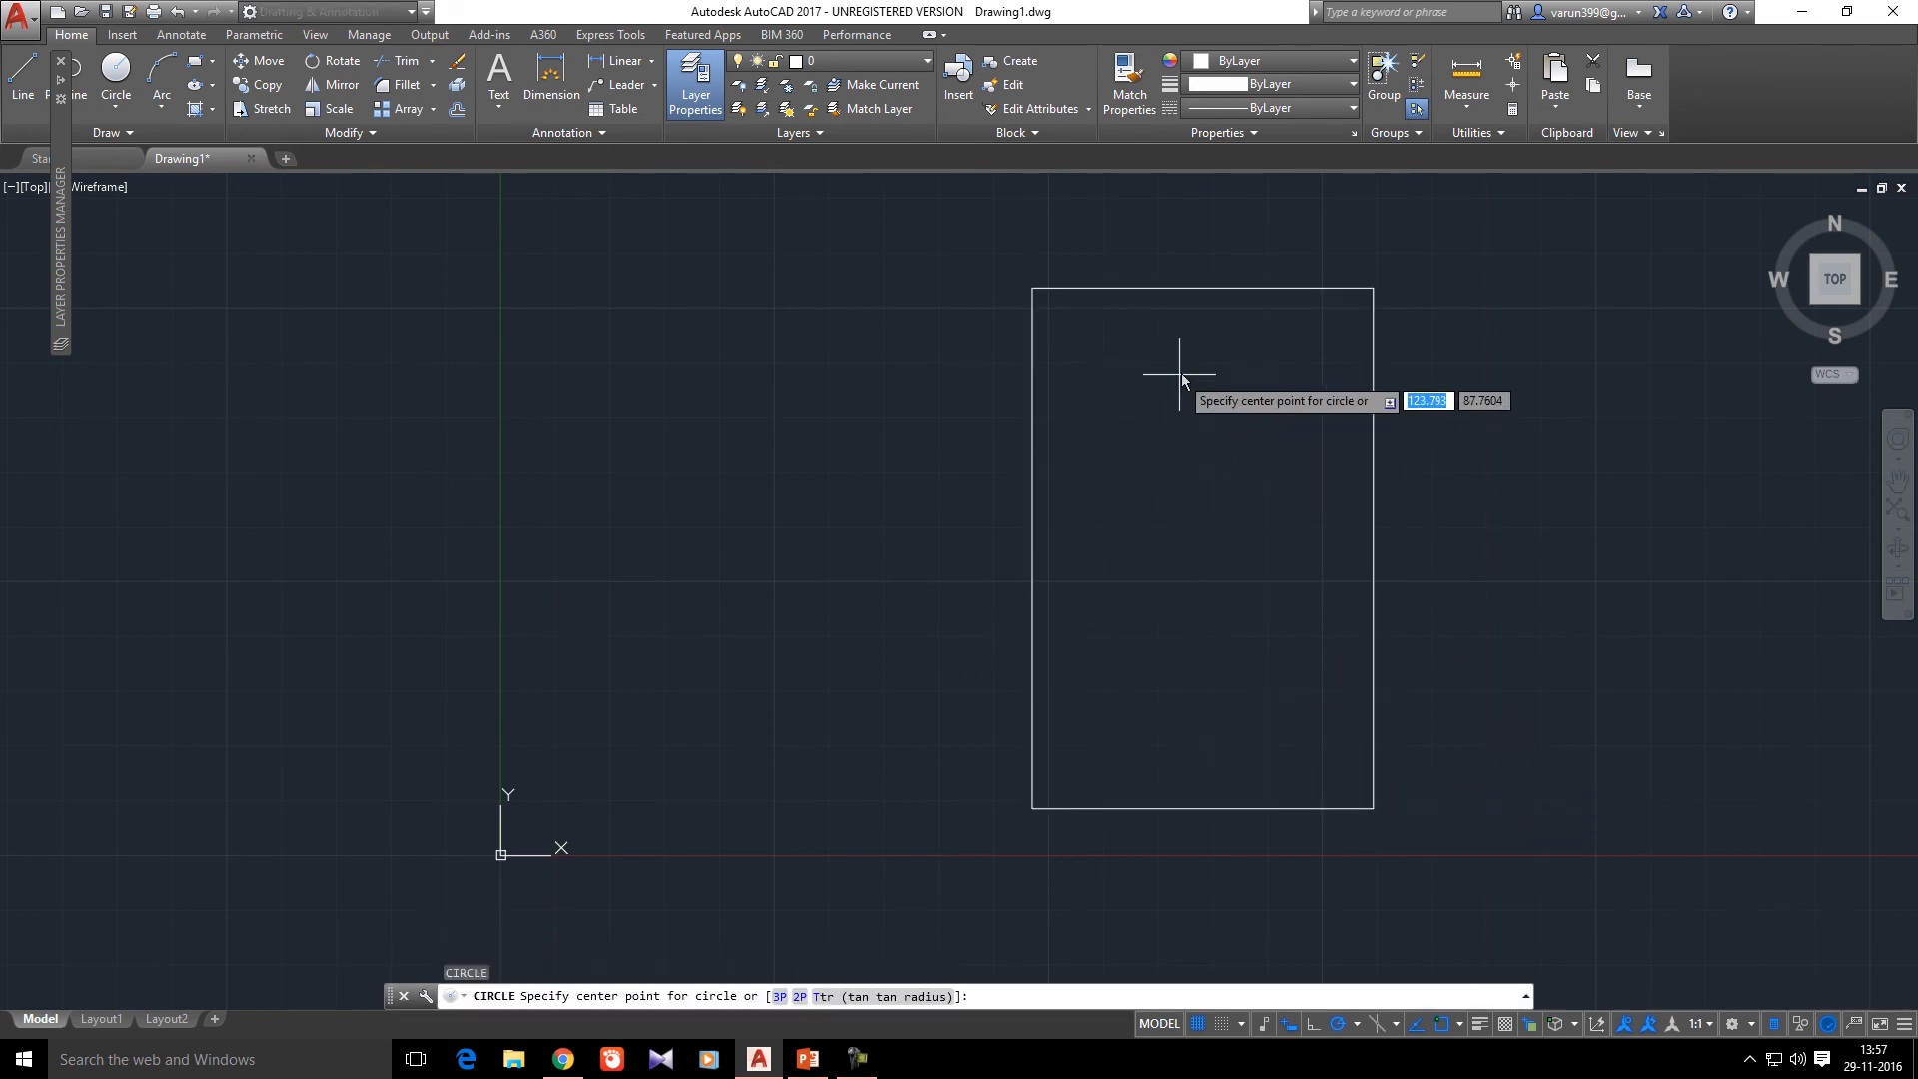
click(1212, 371)
click(1234, 421)
key(Return)
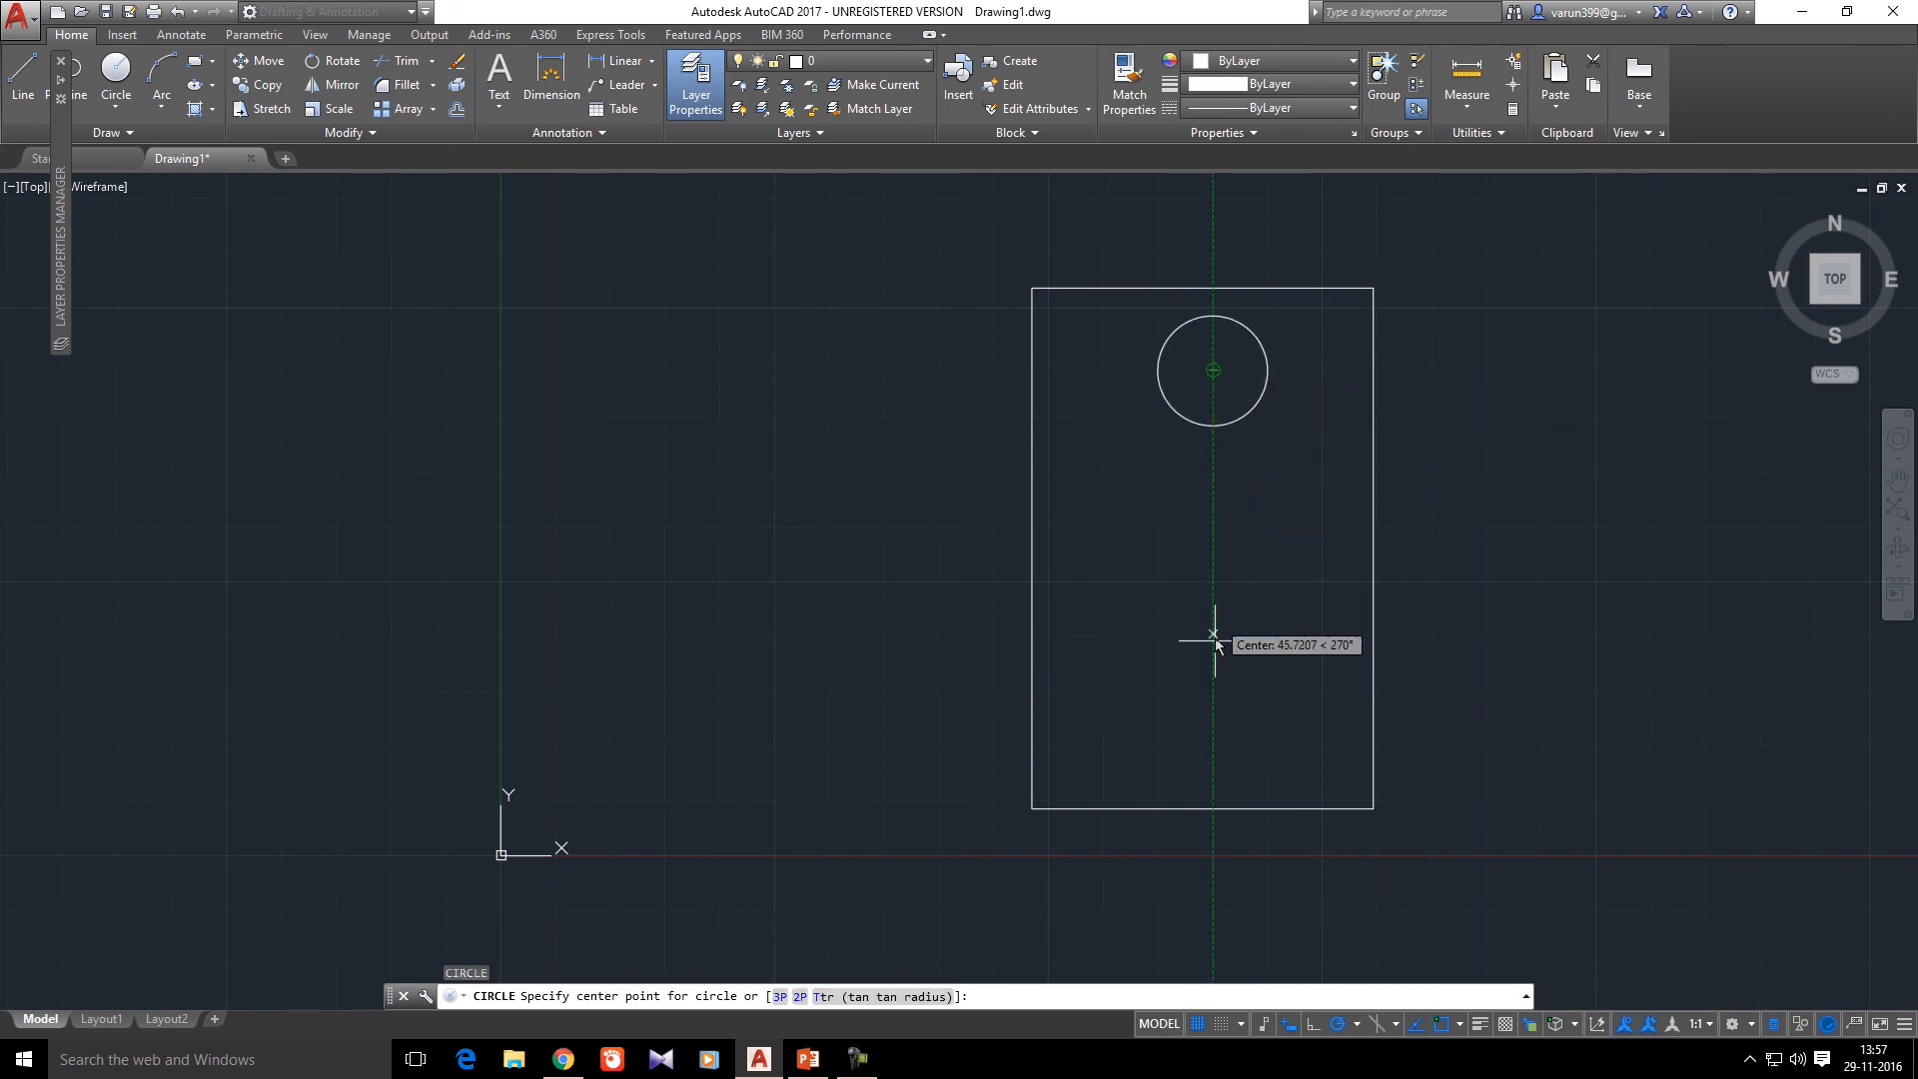
click(1212, 715)
click(1170, 769)
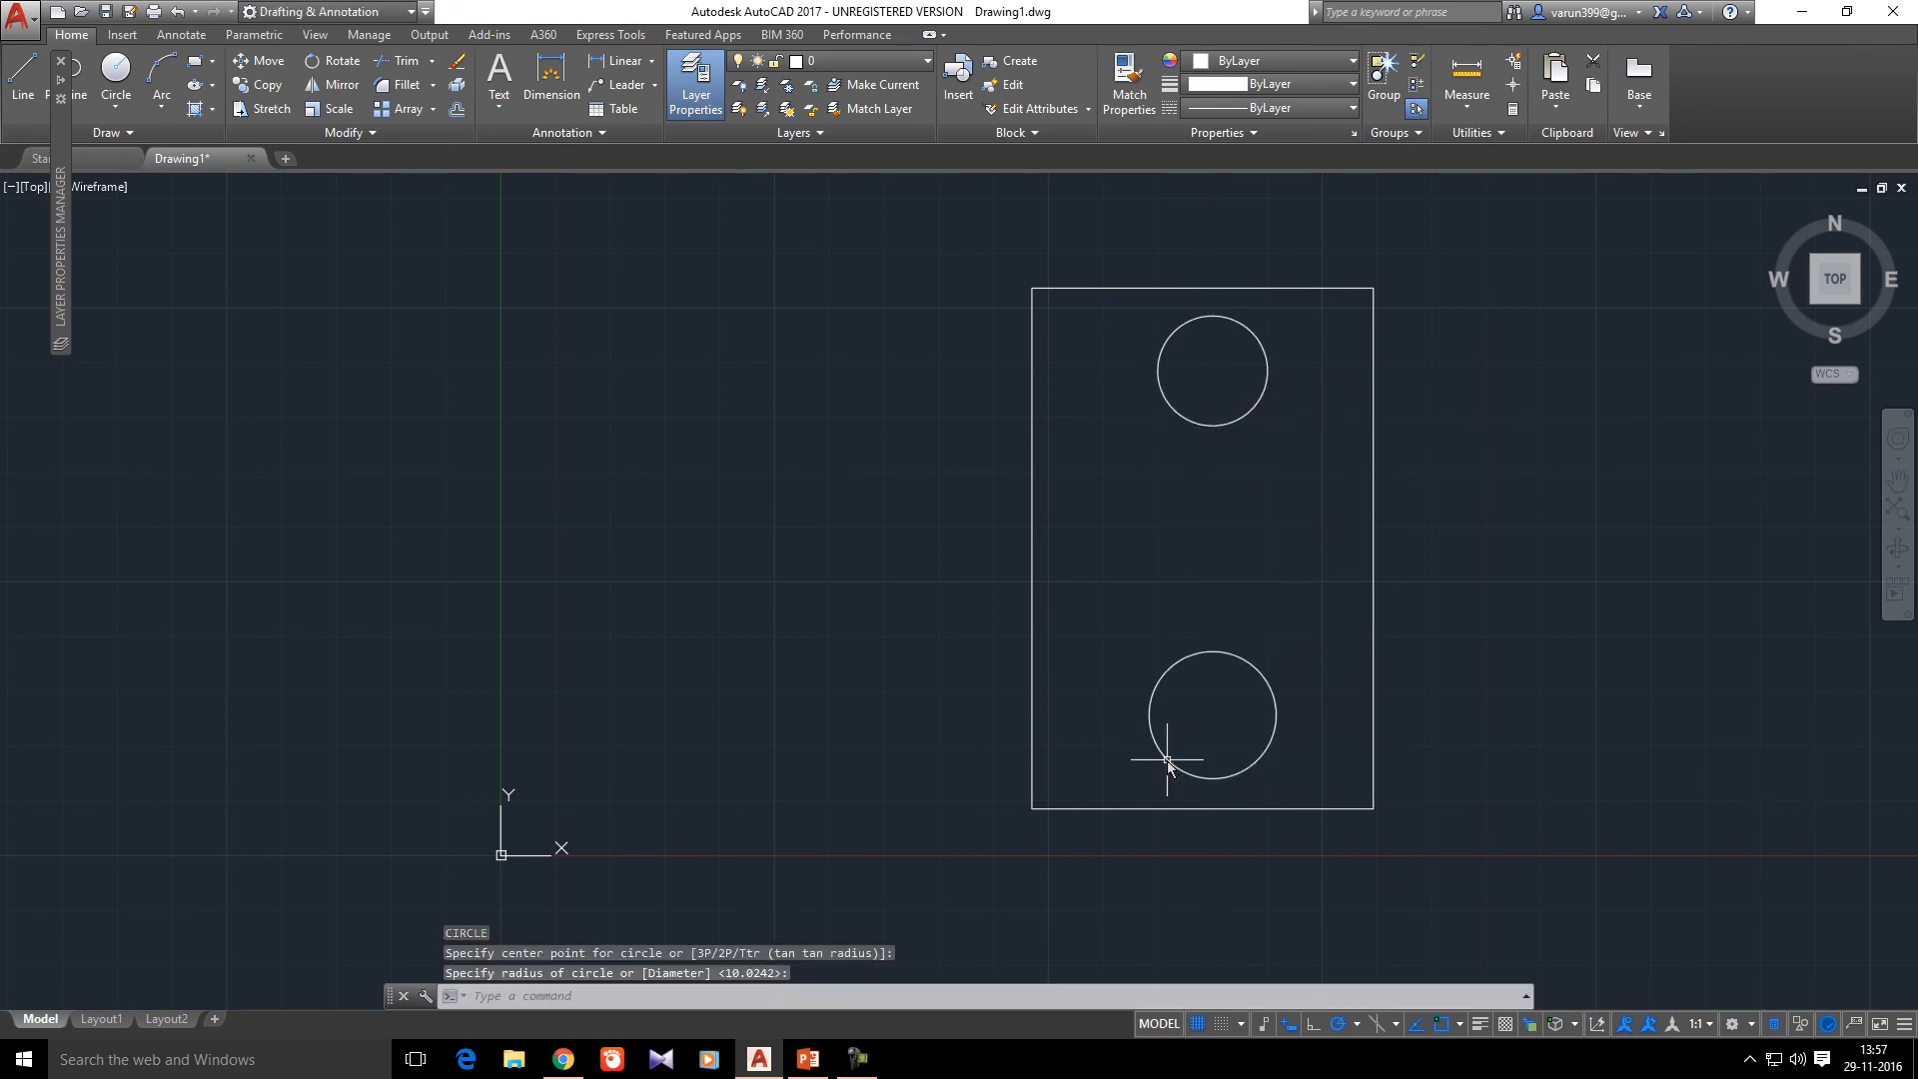
- Dimension the vertical distance between the two circle centres, placing the dimension line outside the rectangle's right edge
double_click(578, 92)
click(551, 80)
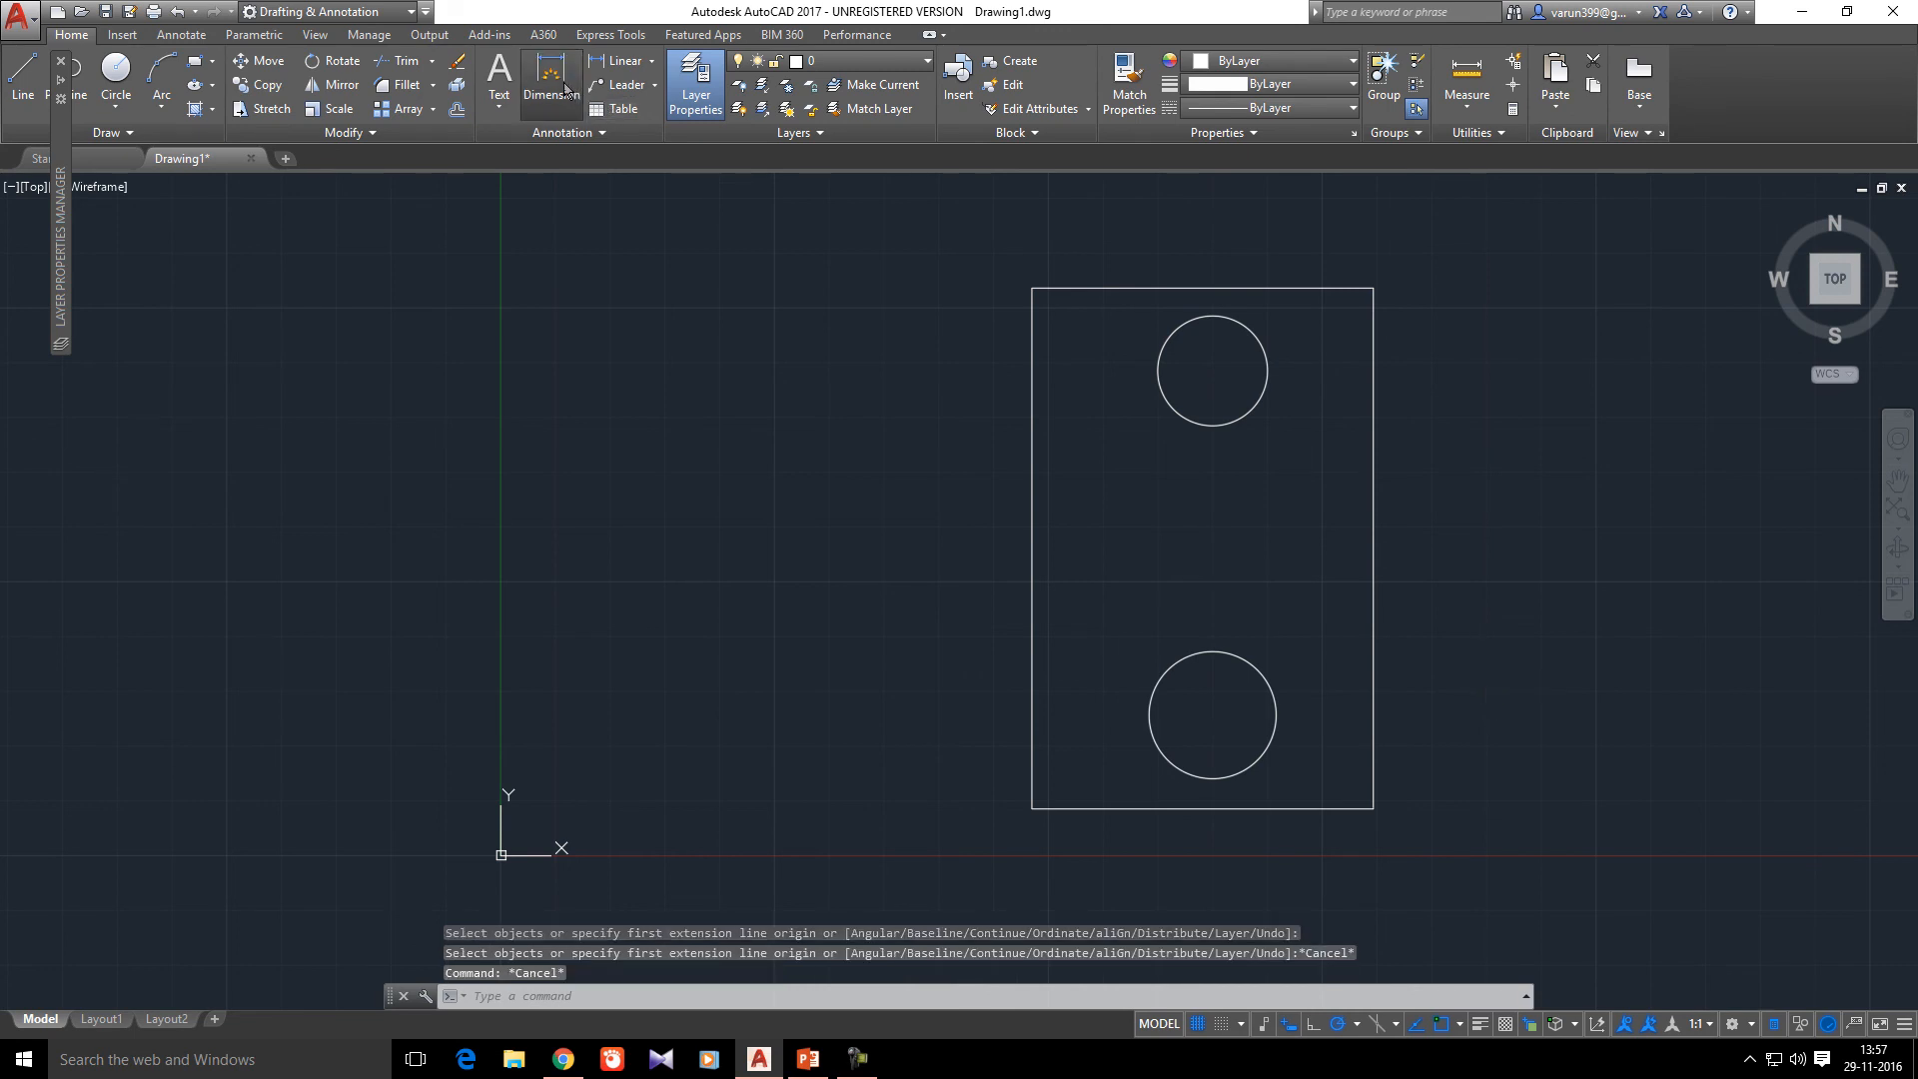
click(1213, 370)
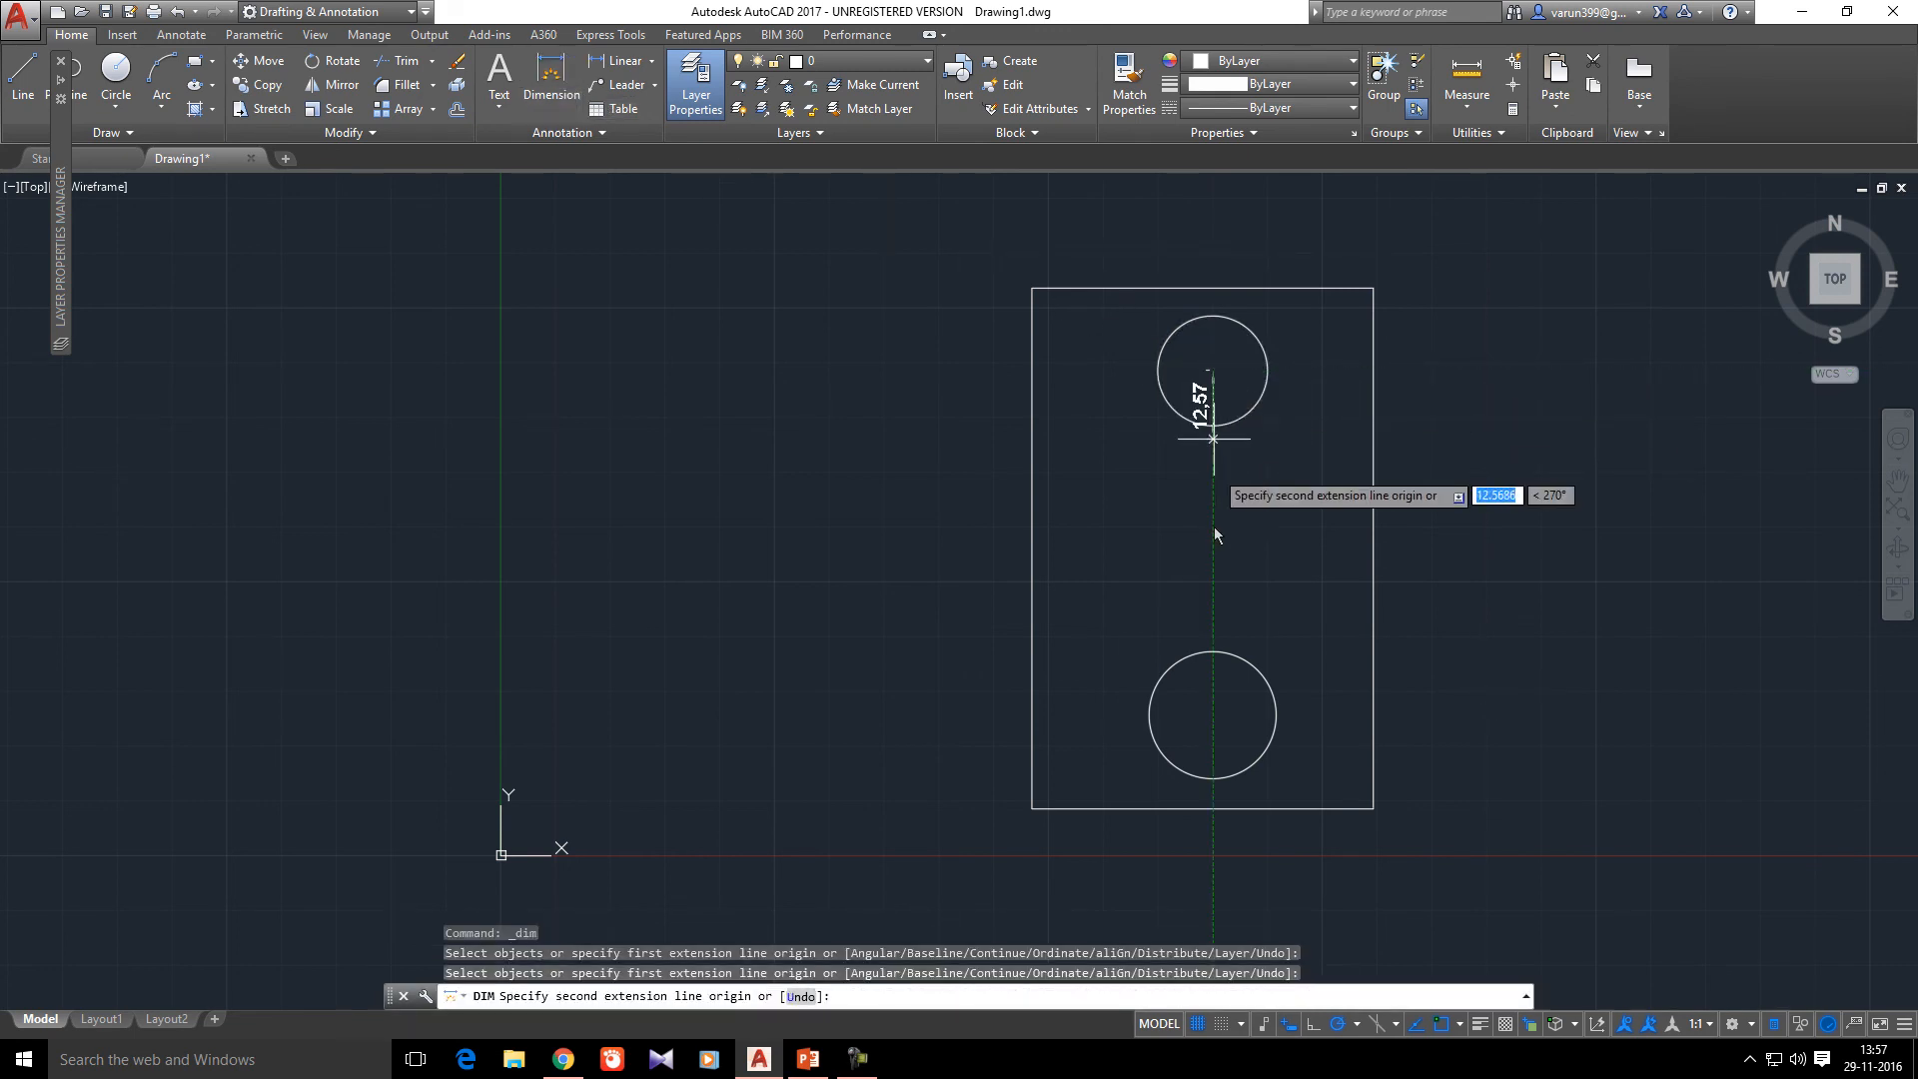
click(1214, 714)
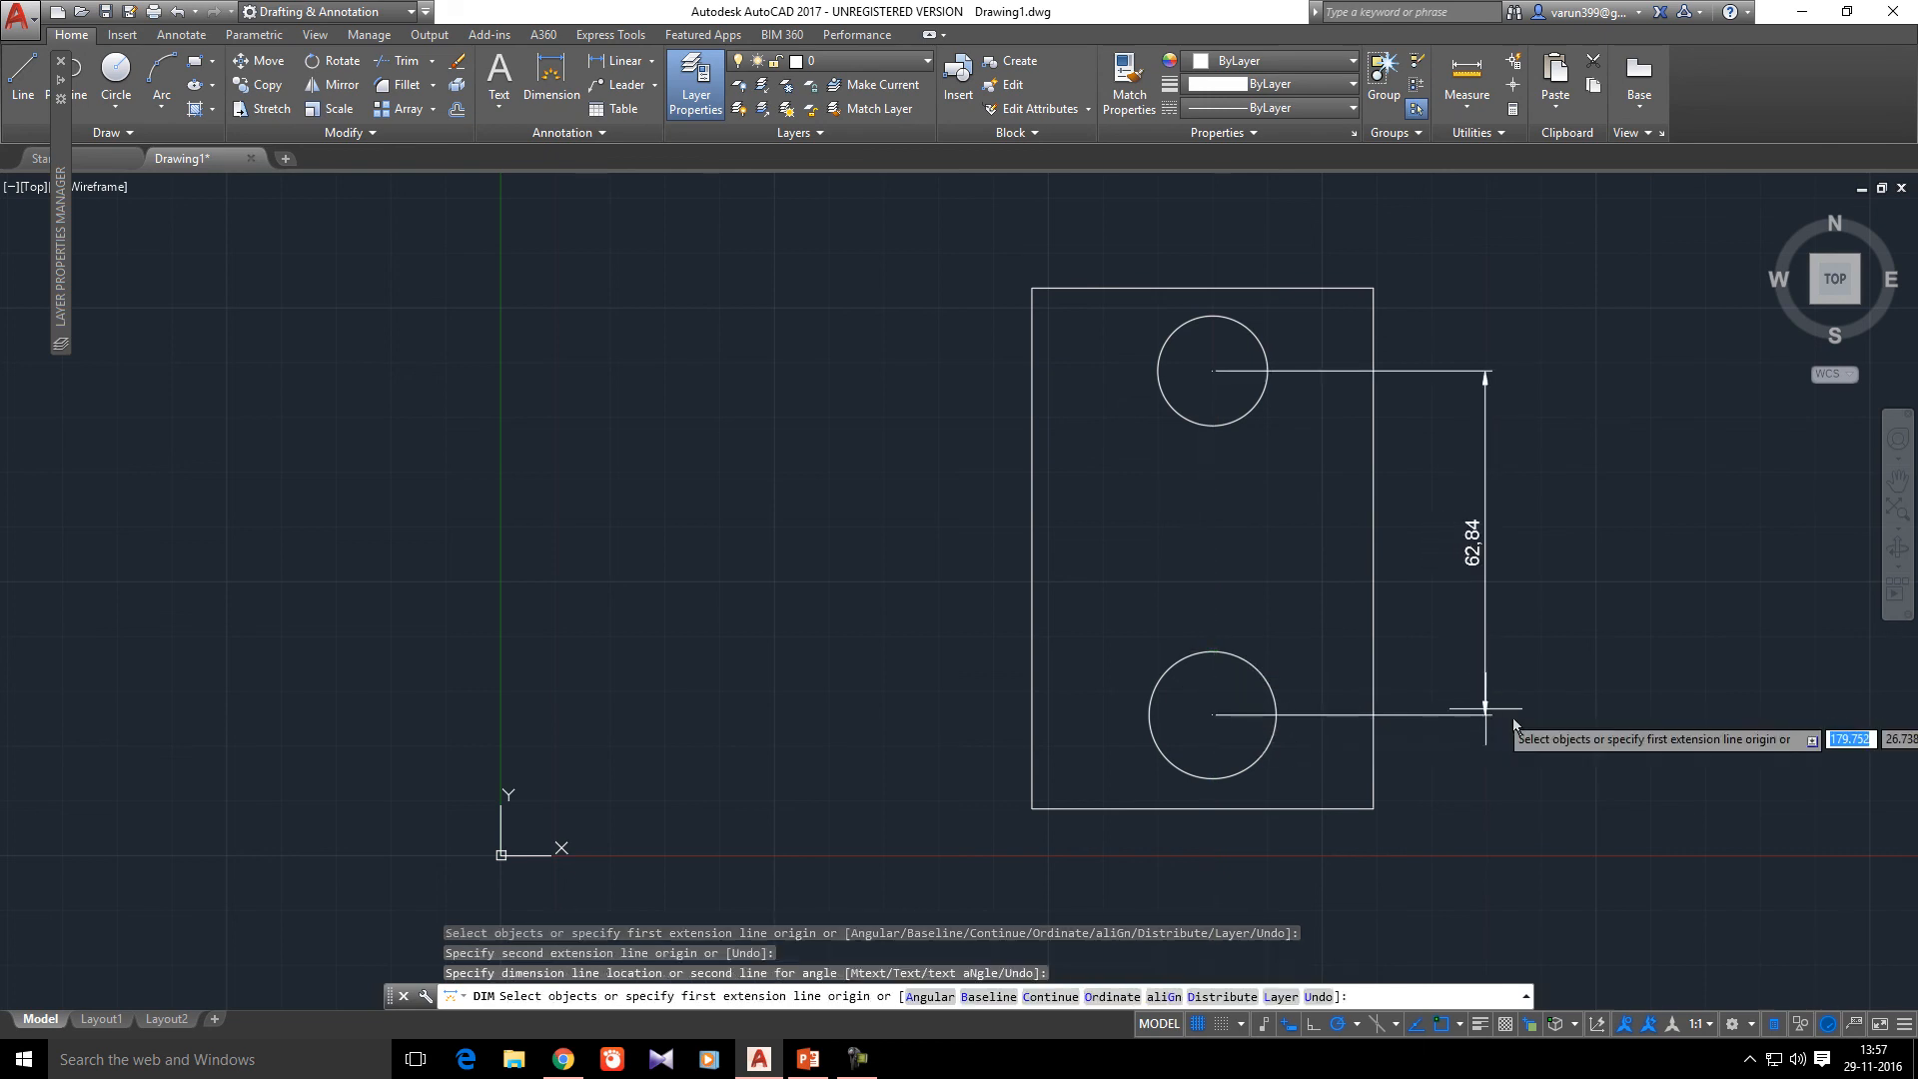
click(1485, 729)
key(Escape)
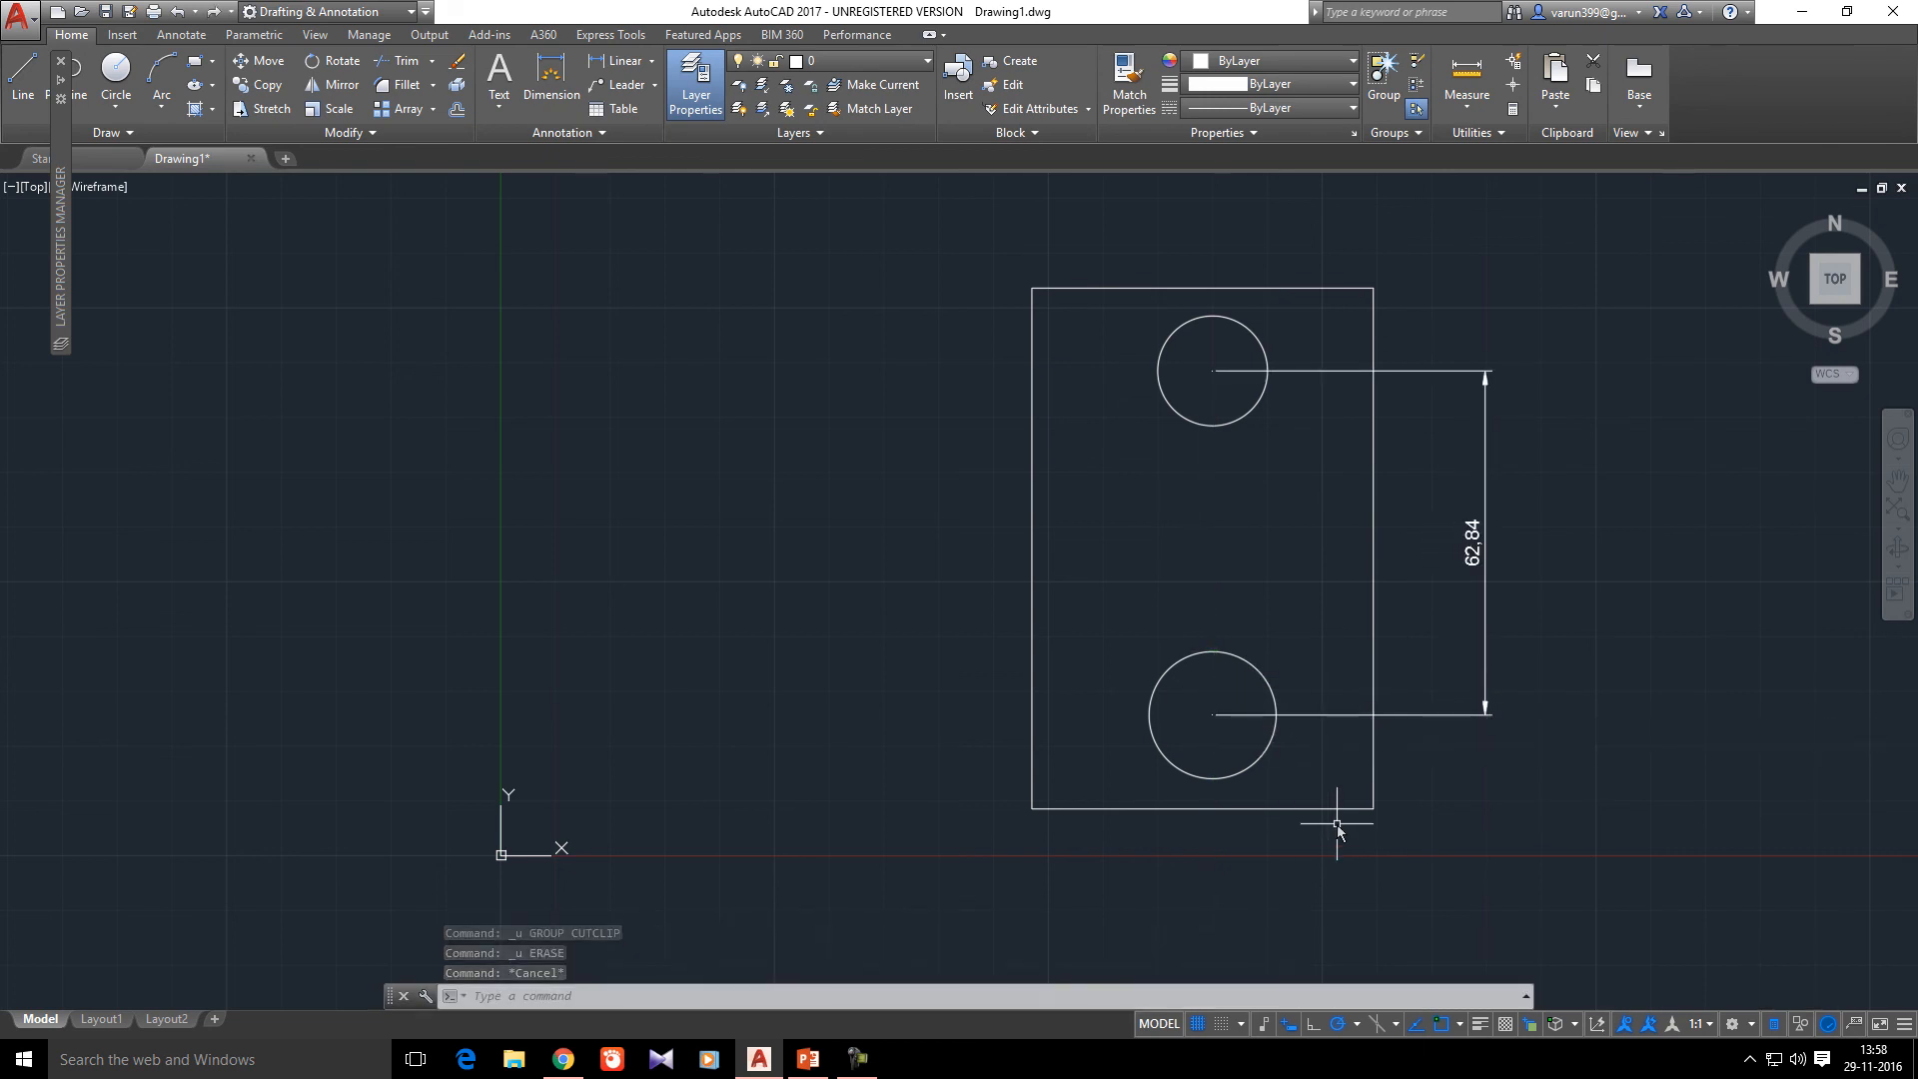
- Add the Annotation Monitor toggle to the status bar
click(1905, 1025)
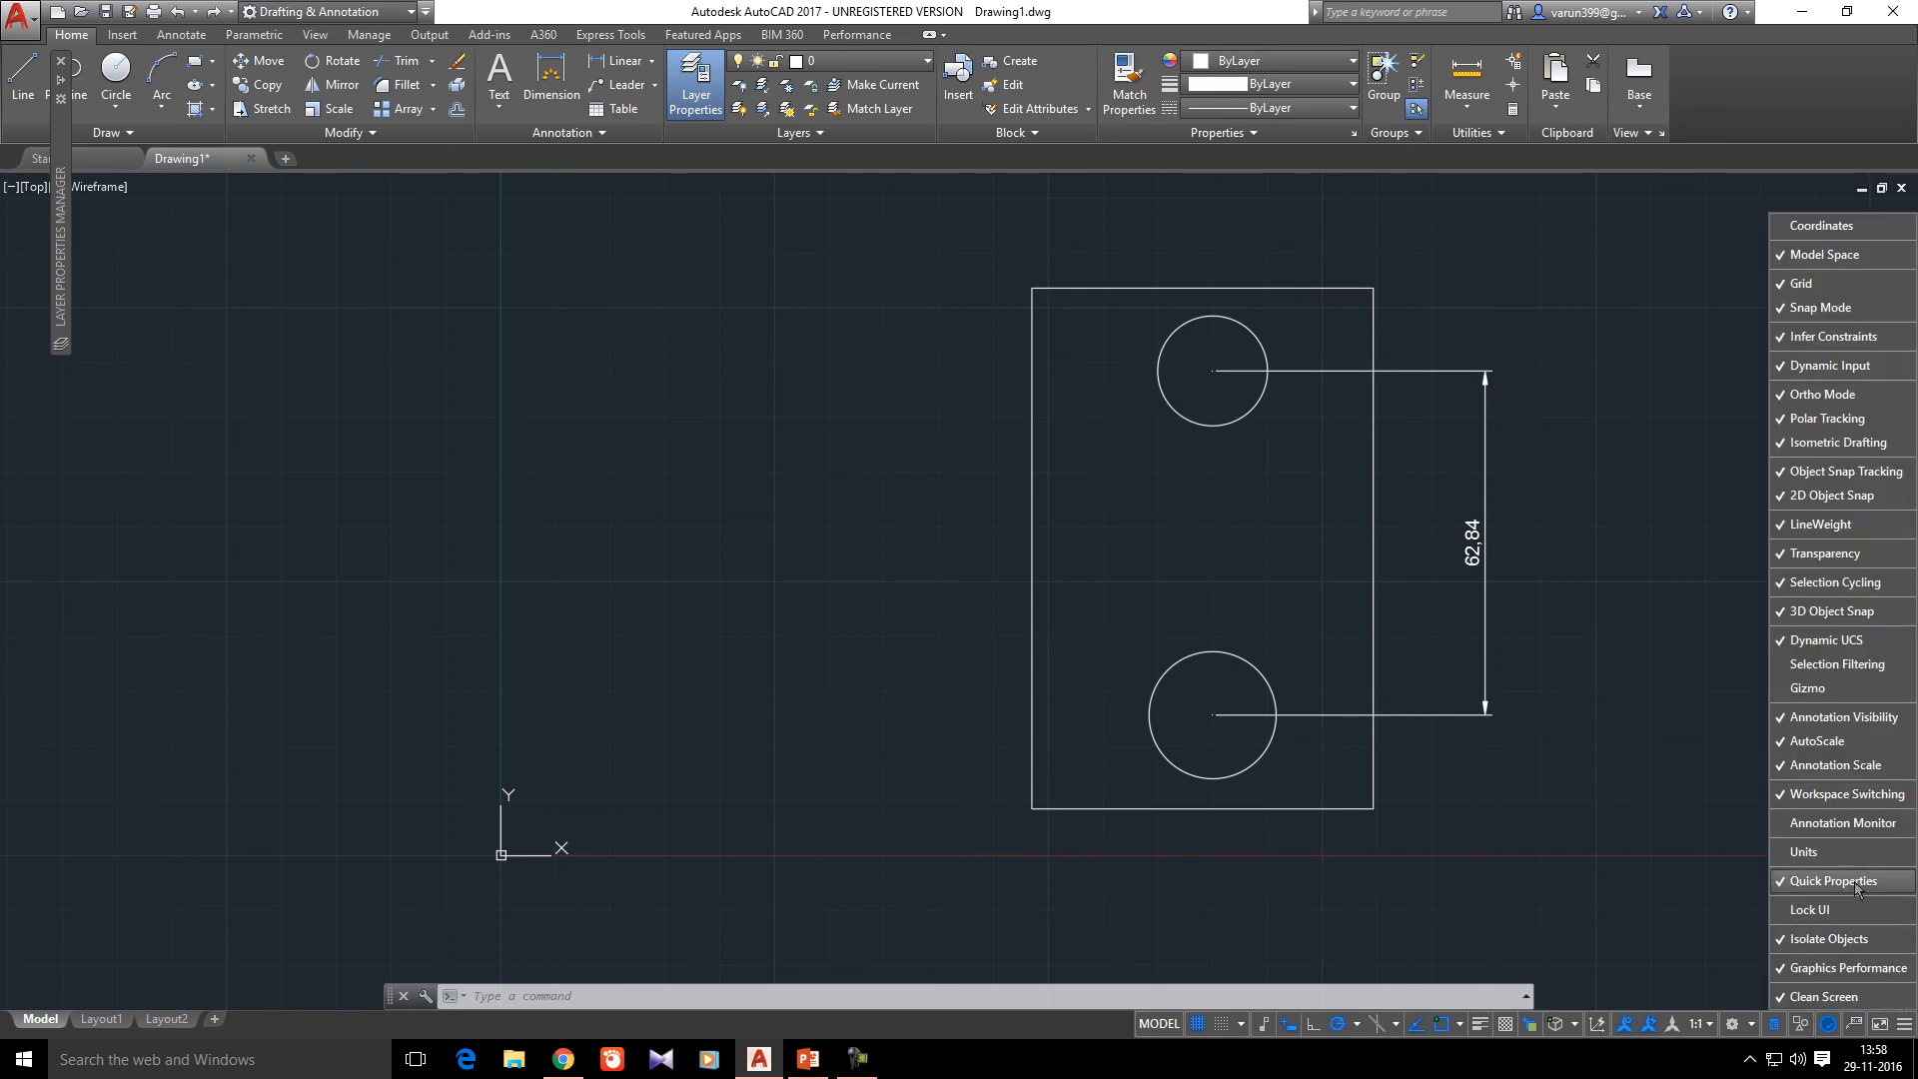
click(1844, 823)
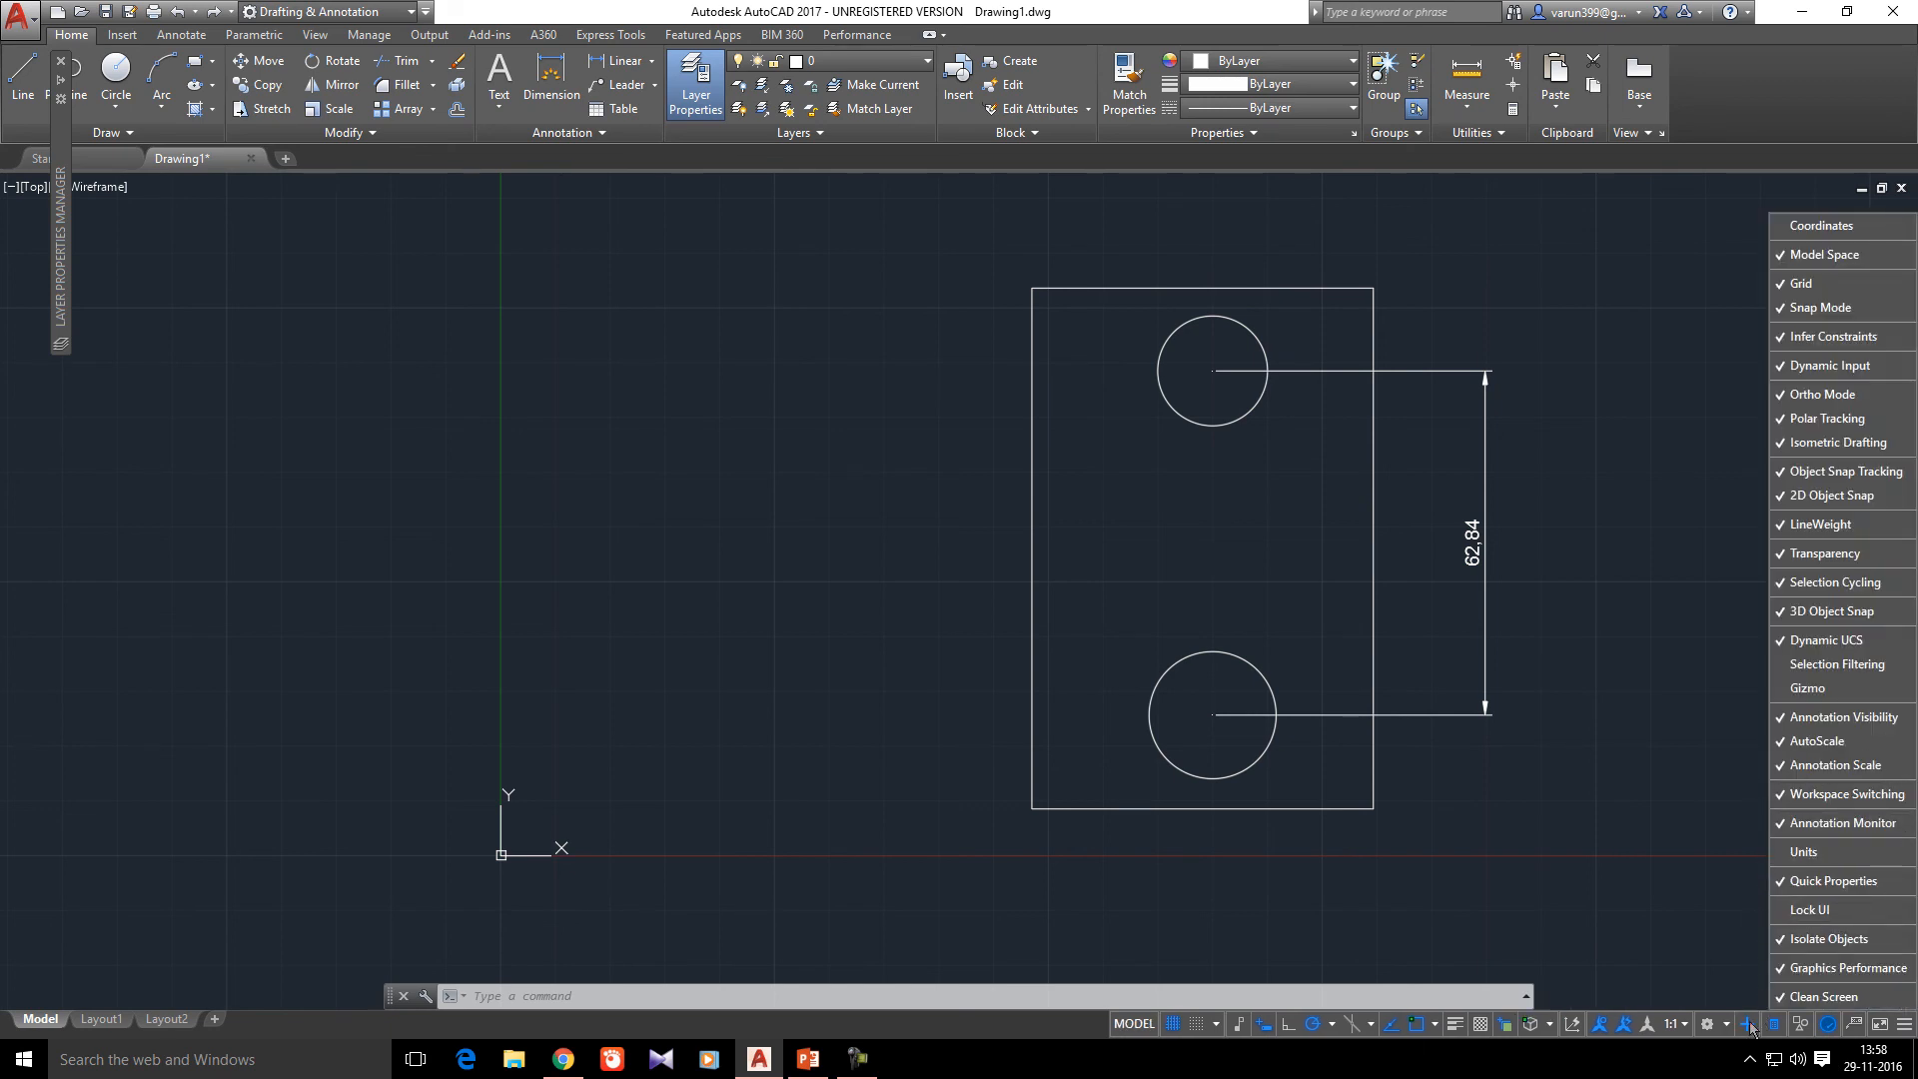
click(1744, 929)
key(ctrl)
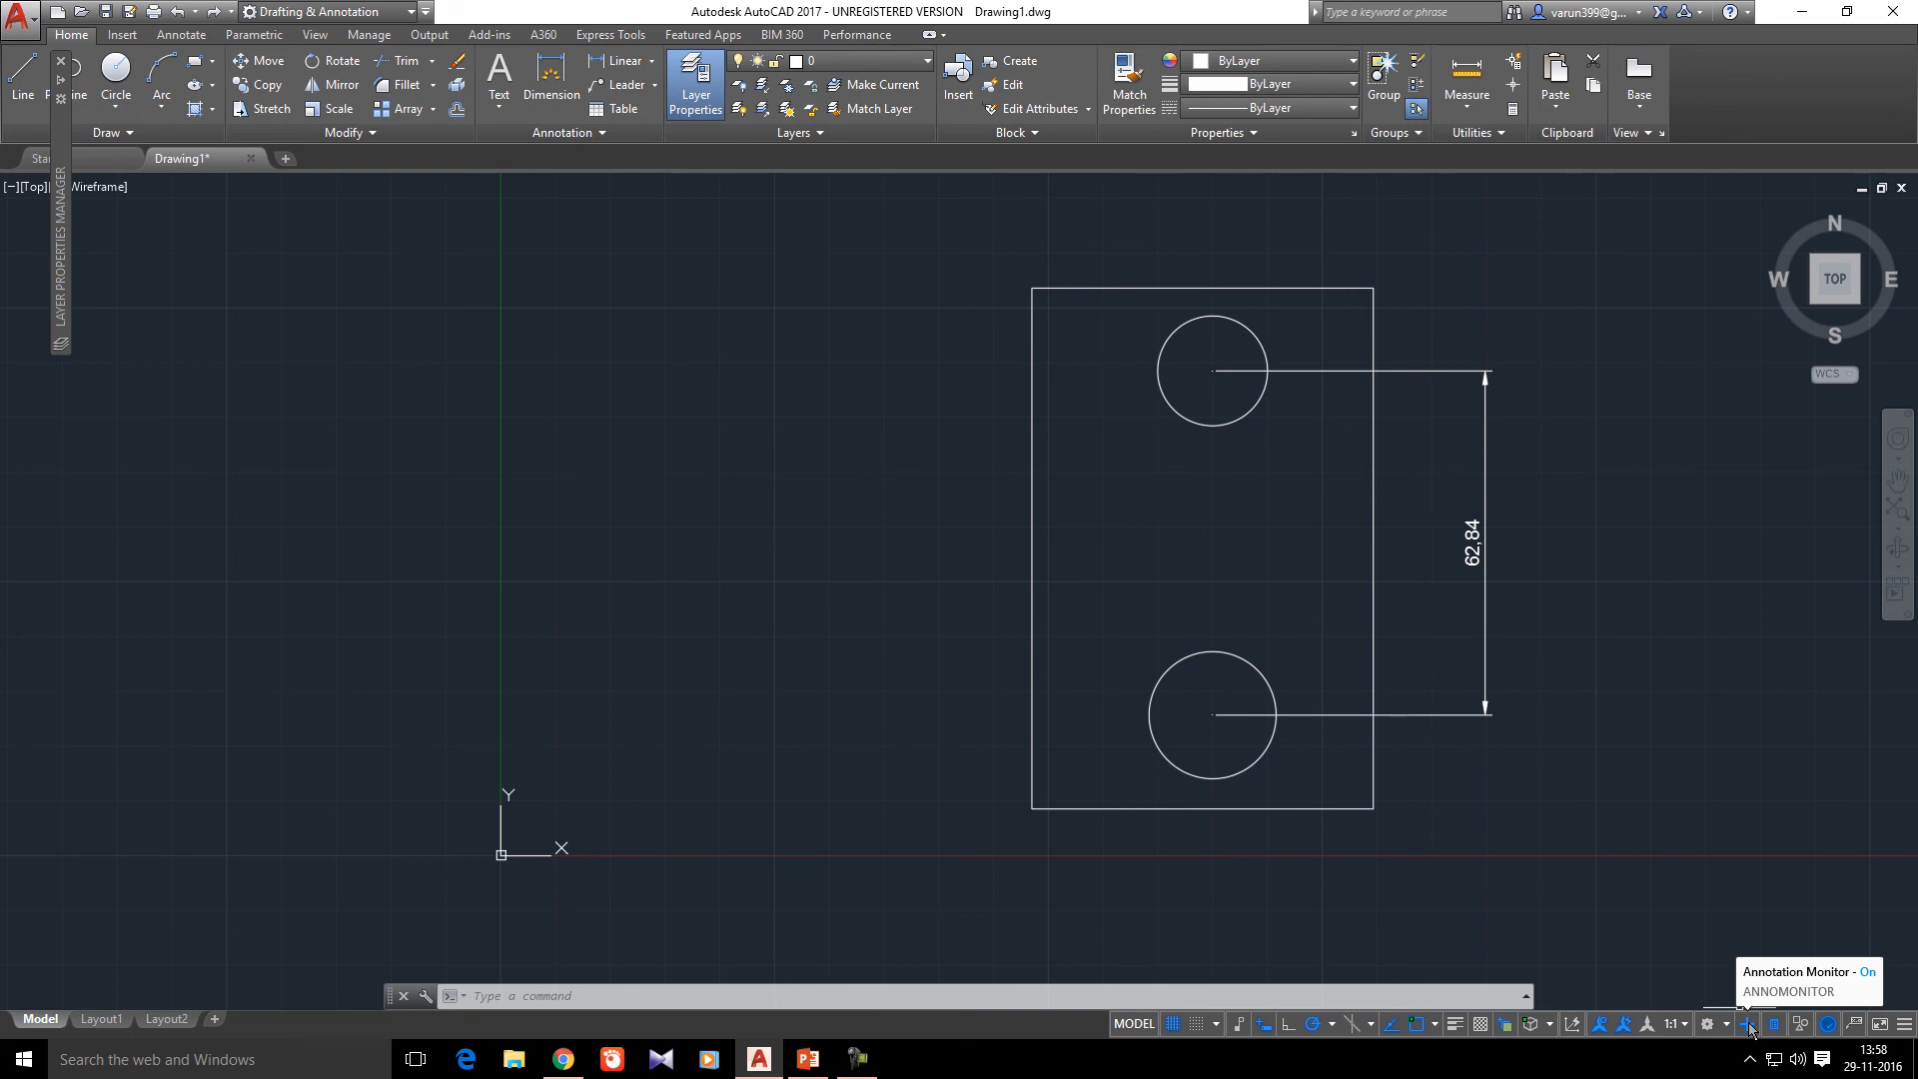
- Turn Annotation Monitor off and erase the lower circle that the dimension is attached to
click(1747, 1026)
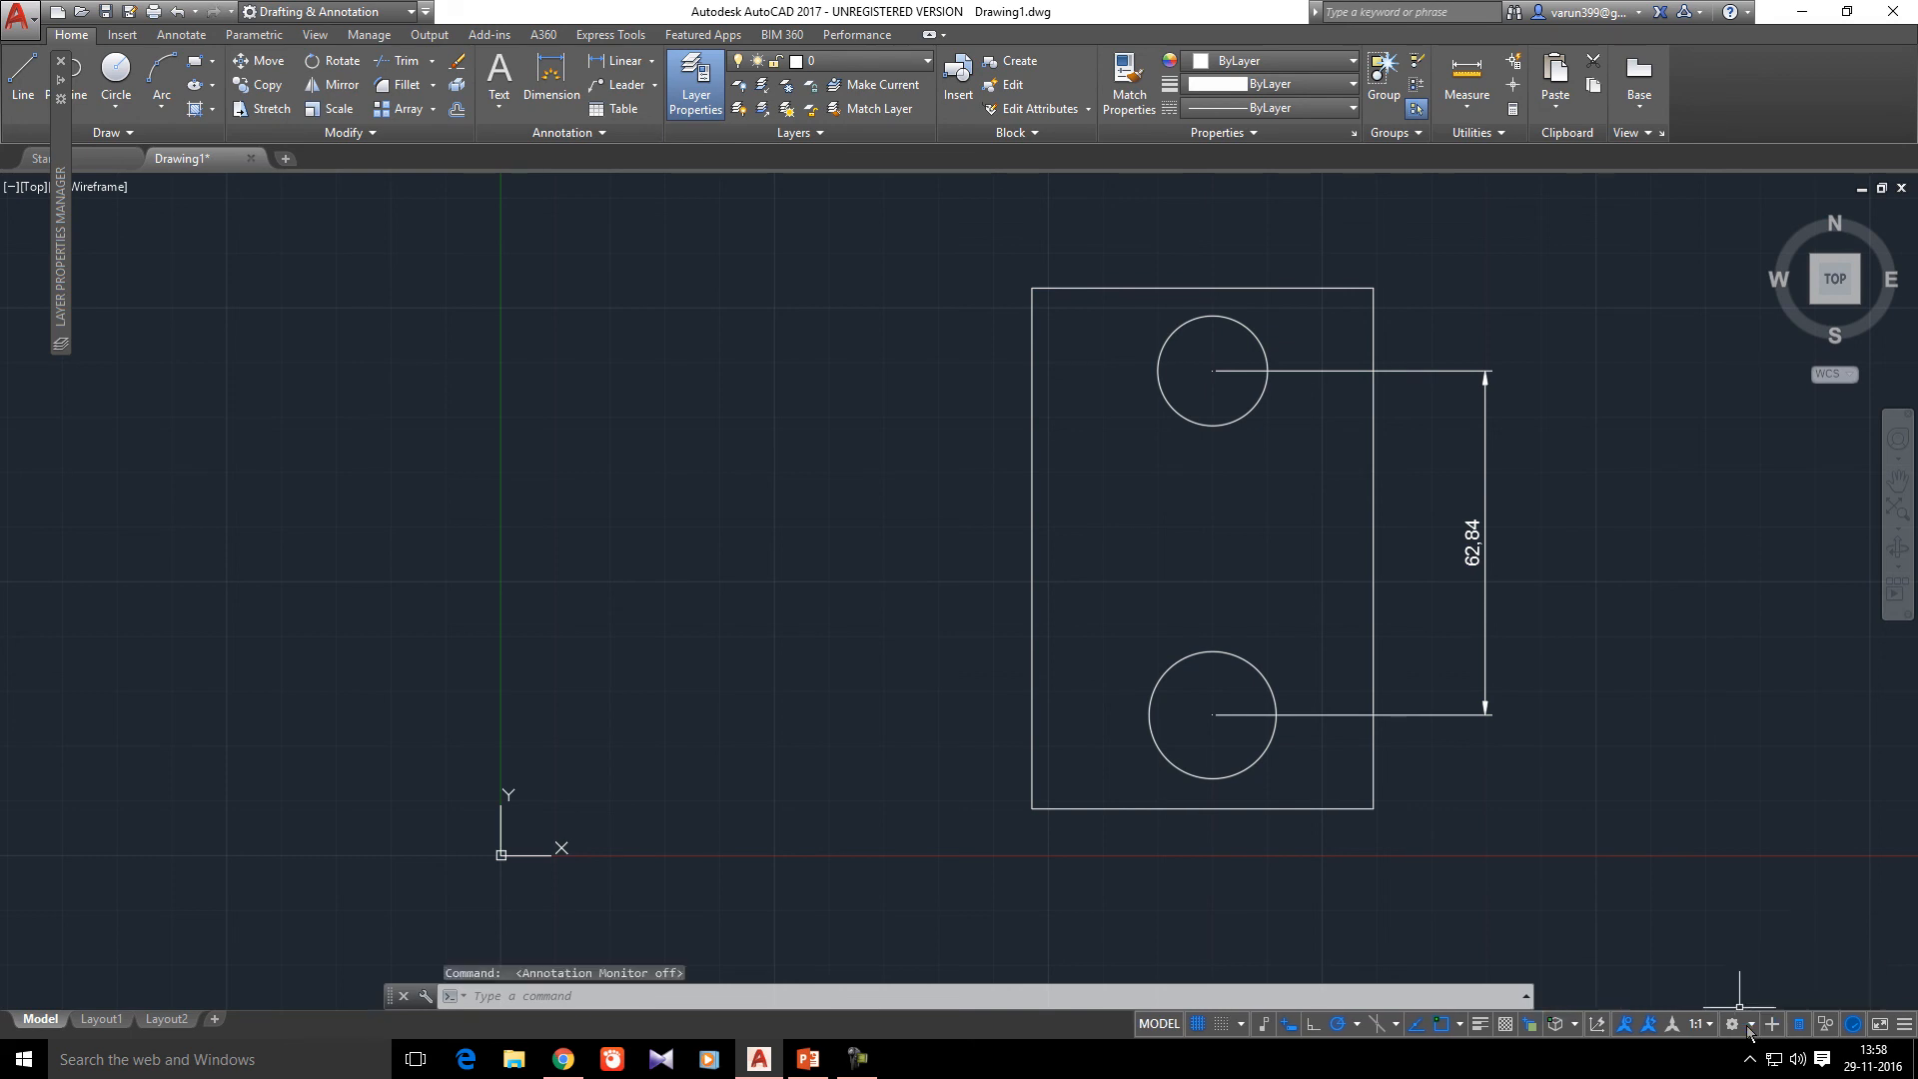
click(1234, 644)
click(1197, 666)
key(Delete)
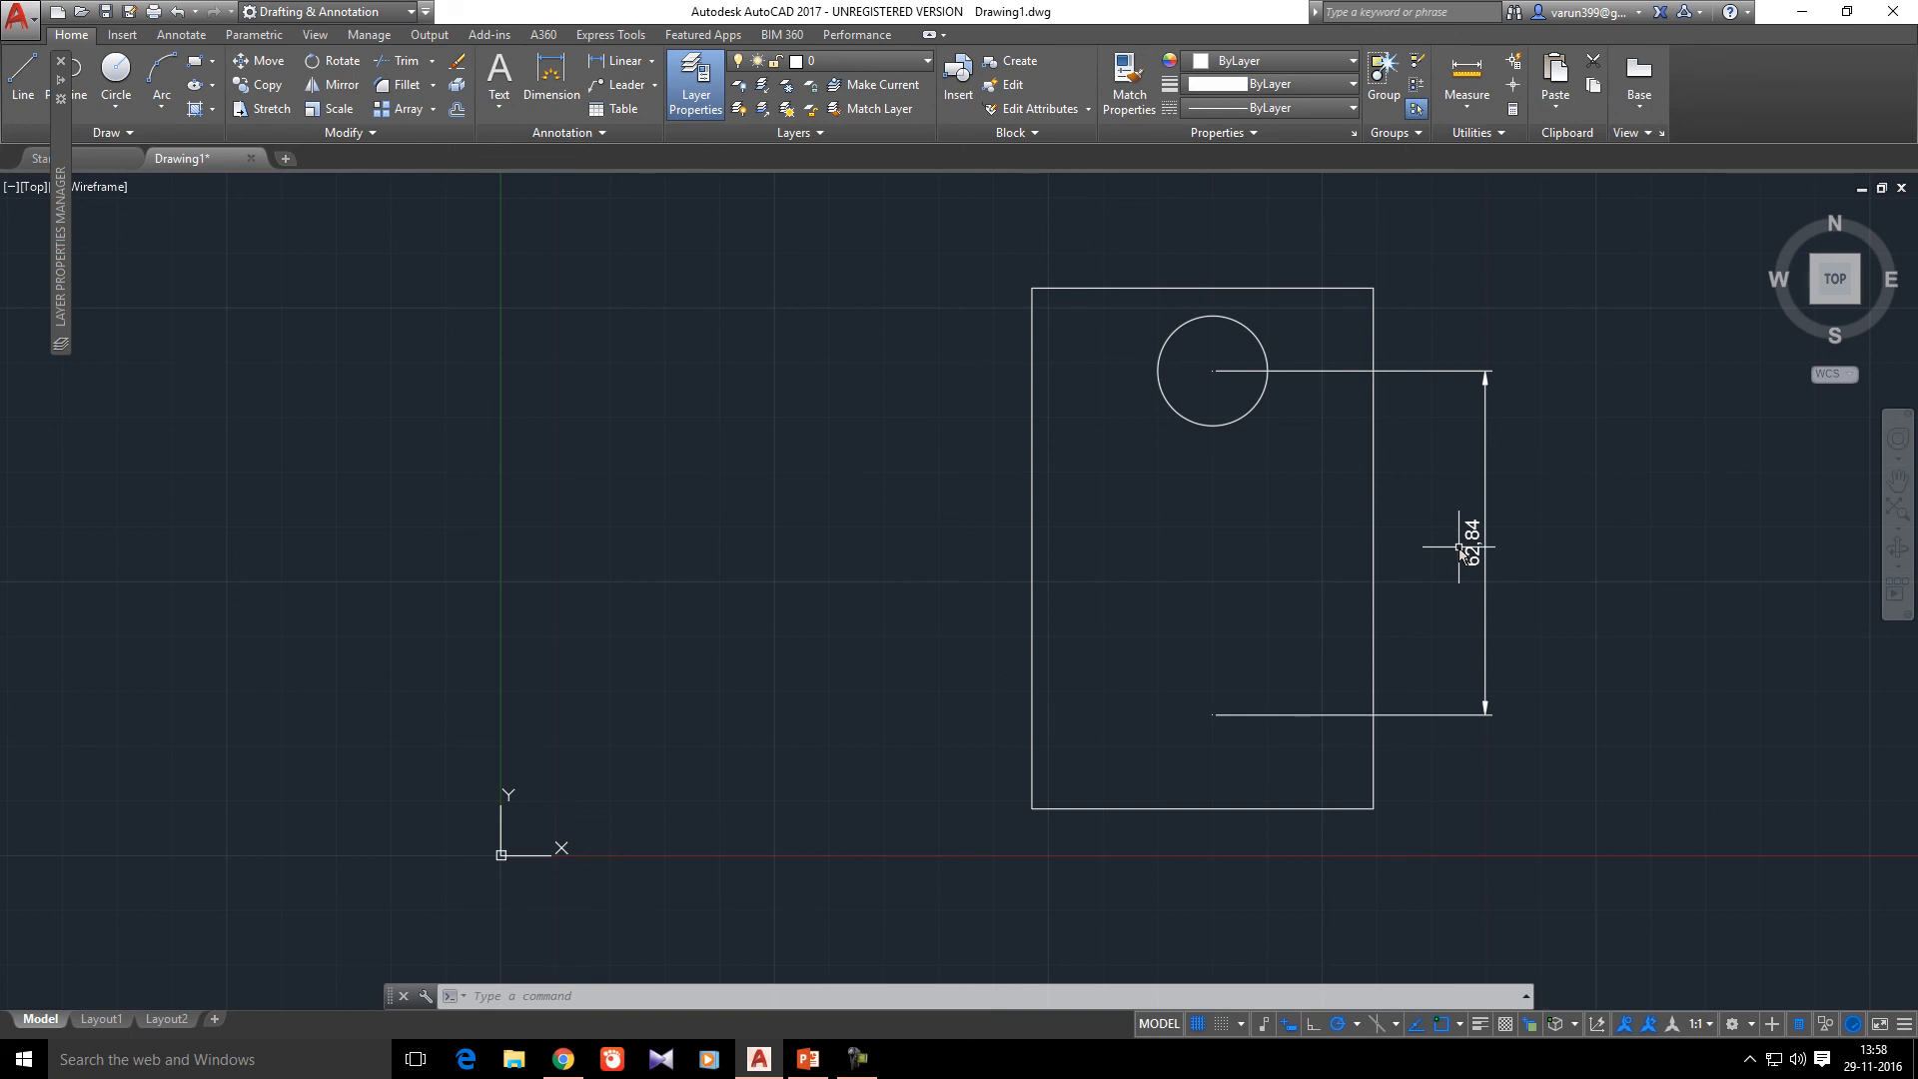
- Undo the erasure of the lower circle
key(ctrl)
key(ctrl)
key(ctrl)
key(ctrl+z)
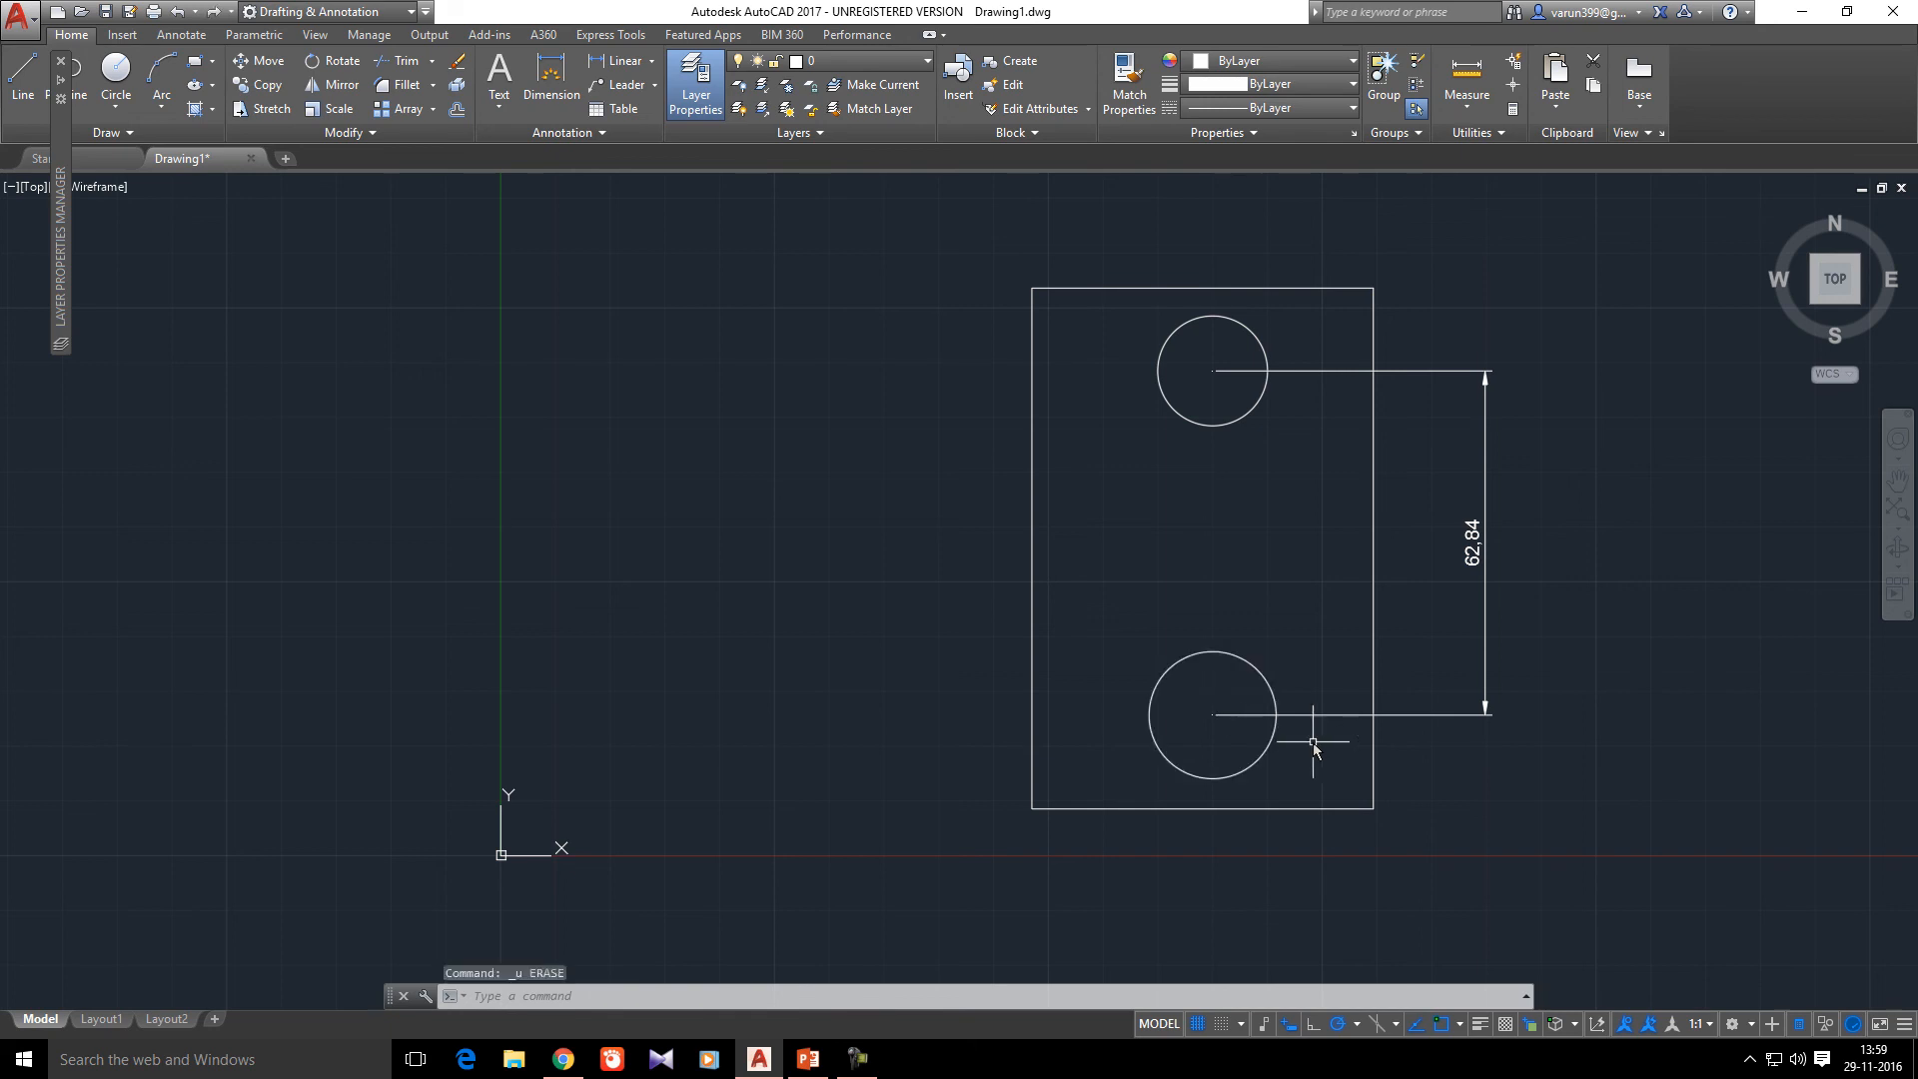
- Turn Annotation Monitor on, erase the lower circle and check the dimension's annotation marker
click(1773, 1025)
click(1775, 1029)
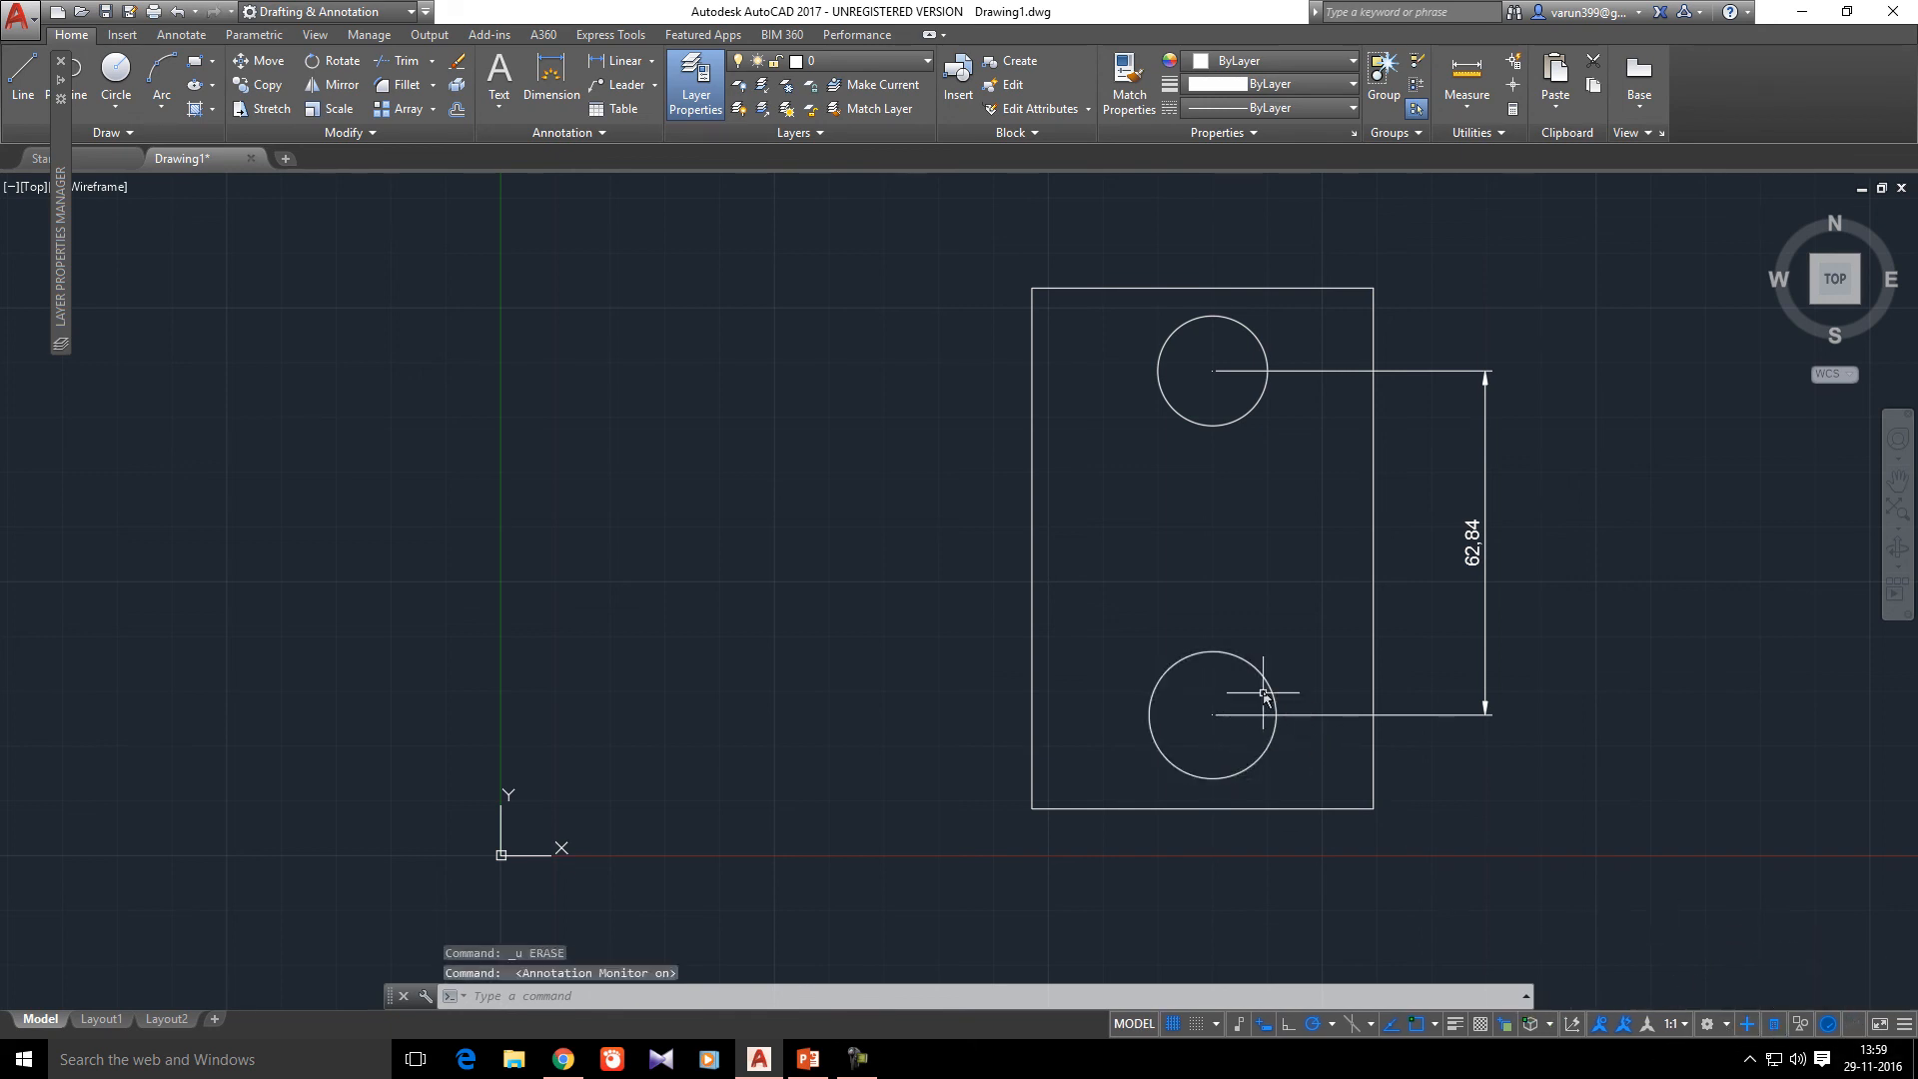
click(1274, 657)
click(1227, 707)
key(Delete)
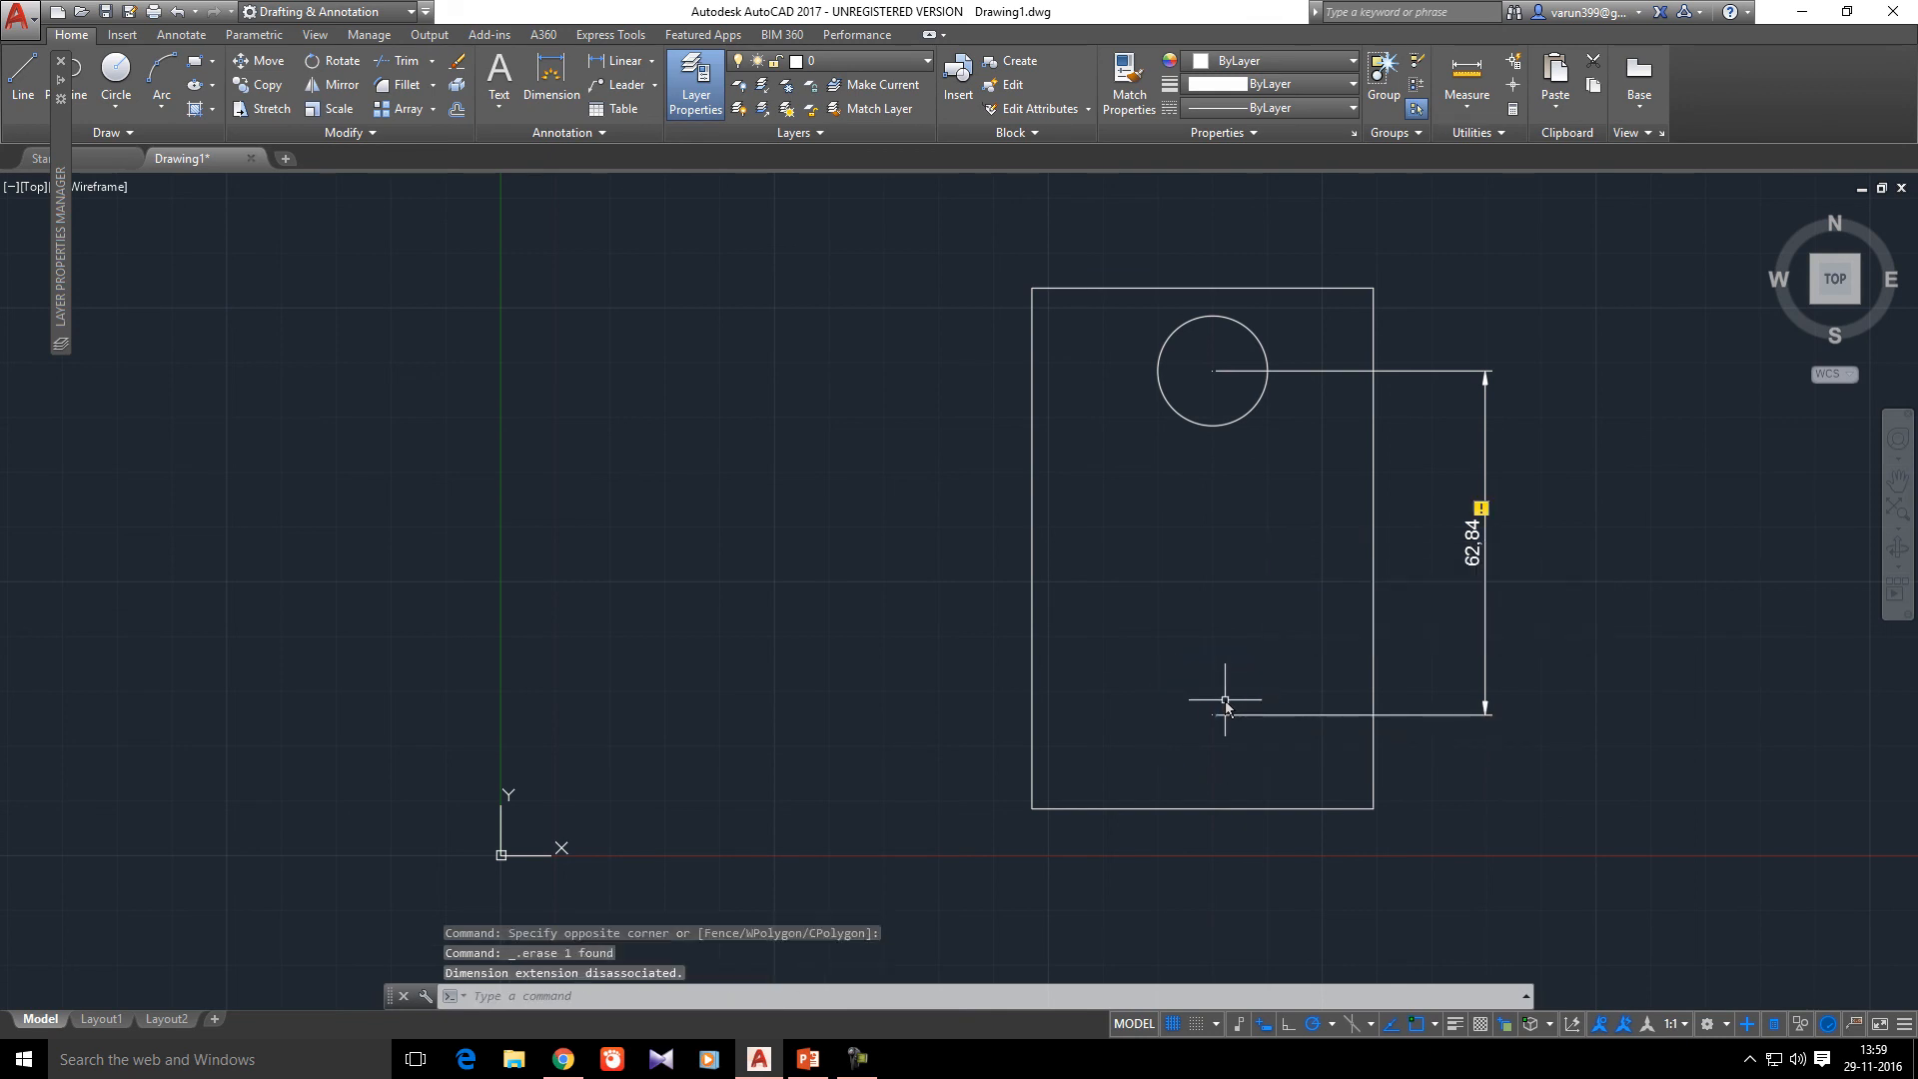
mouse_move(1482, 514)
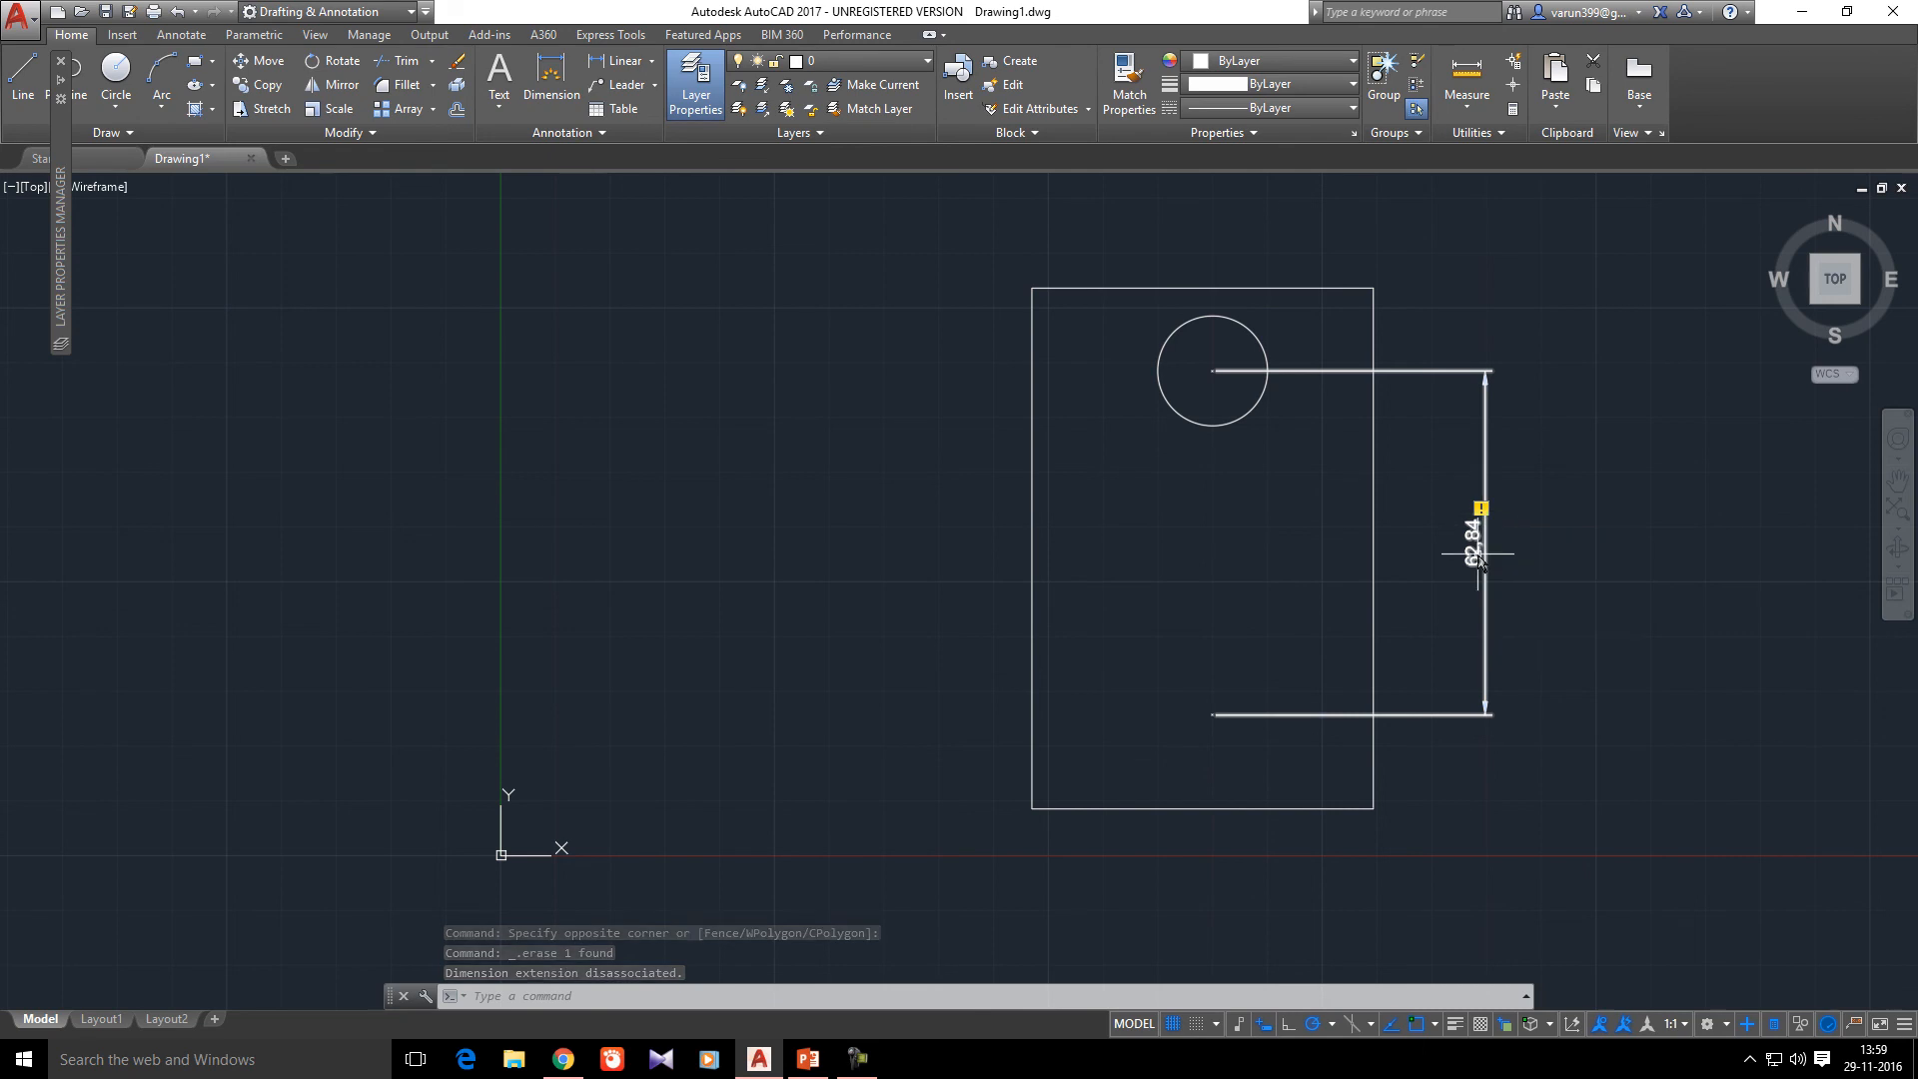